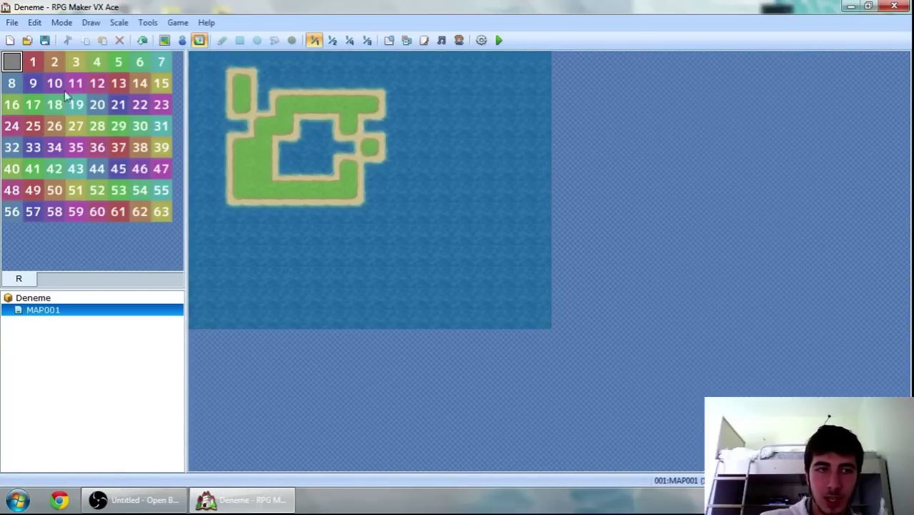
Paint region 1 over a block of tiles at the island's southwest corner and undo it
{"action": "left_click", "coordinate": [33, 63]}
{"action": "mouse_move", "coordinate": [263, 147]}
{"action": "left_mouse_down"}
{"action": "mouse_move", "coordinate": [239, 213]}
{"action": "mouse_move", "coordinate": [260, 177]}
{"action": "mouse_move", "coordinate": [247, 154]}
{"action": "mouse_move", "coordinate": [261, 191]}
{"action": "mouse_move", "coordinate": [255, 215]}
{"action": "mouse_move", "coordinate": [227, 189]}
{"action": "mouse_move", "coordinate": [242, 169]}
{"action": "left_mouse_up"}
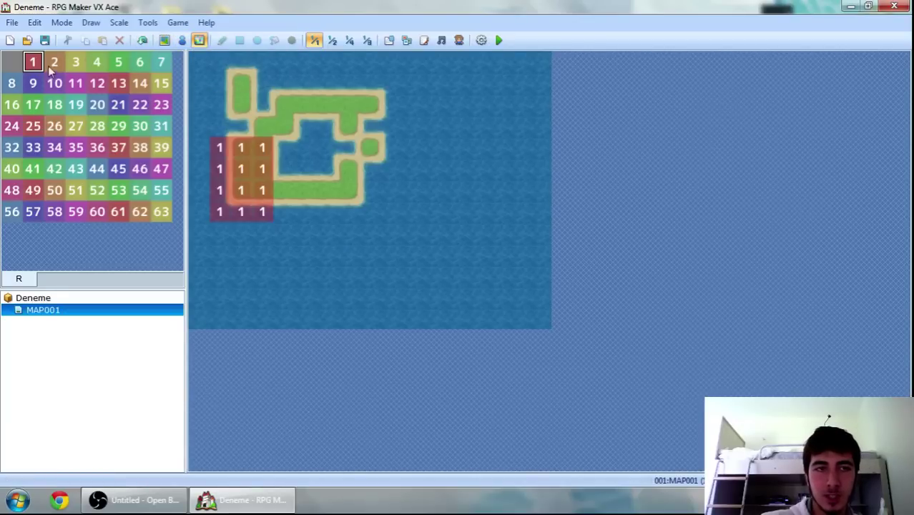
{"action": "left_click", "coordinate": [142, 40]}
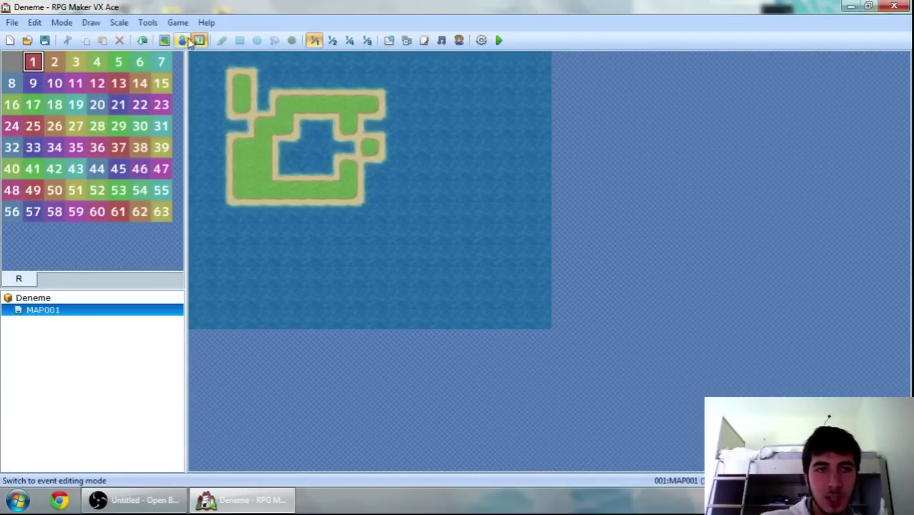
View event editing mode, open and close a new event on the island without keeping it, and return to map editing mode
{"action": "left_click", "coordinate": [182, 40]}
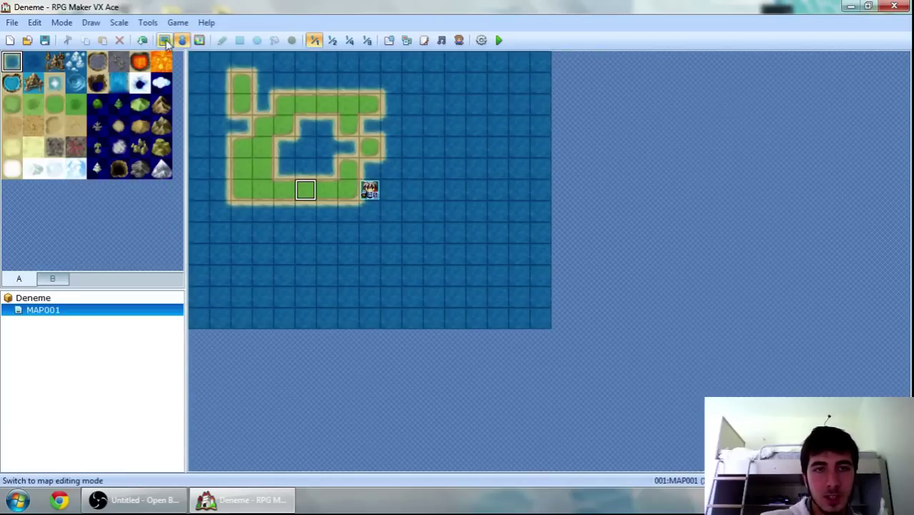
{"action": "double_click", "coordinate": [311, 189]}
{"action": "left_click", "coordinate": [718, 16]}
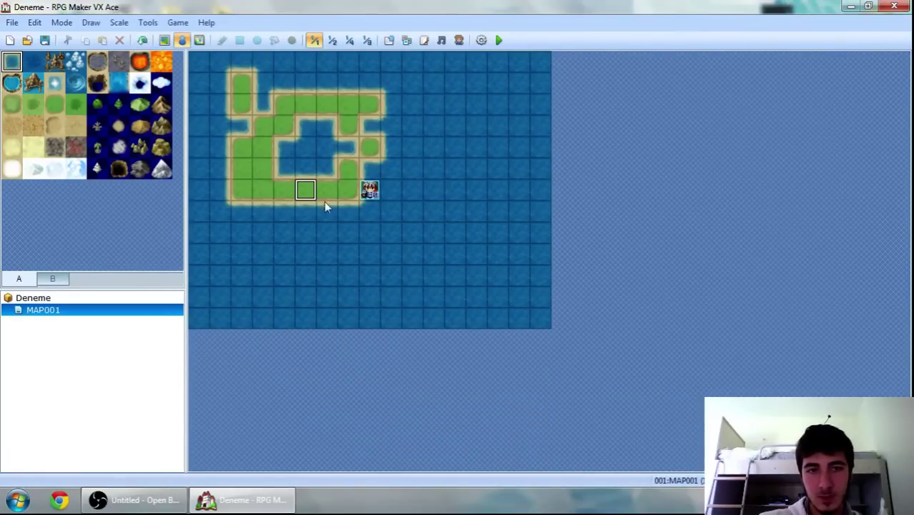
{"action": "right_click", "coordinate": [287, 163]}
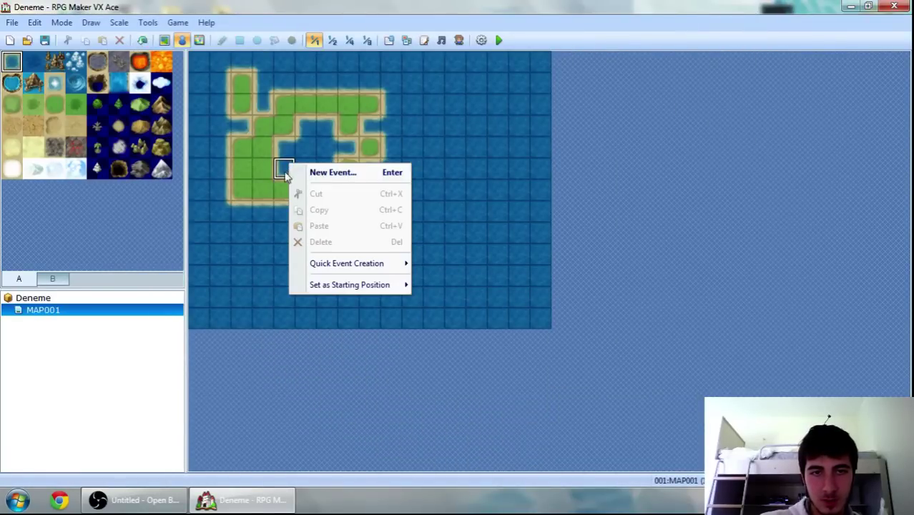
{"action": "left_click", "coordinate": [271, 209]}
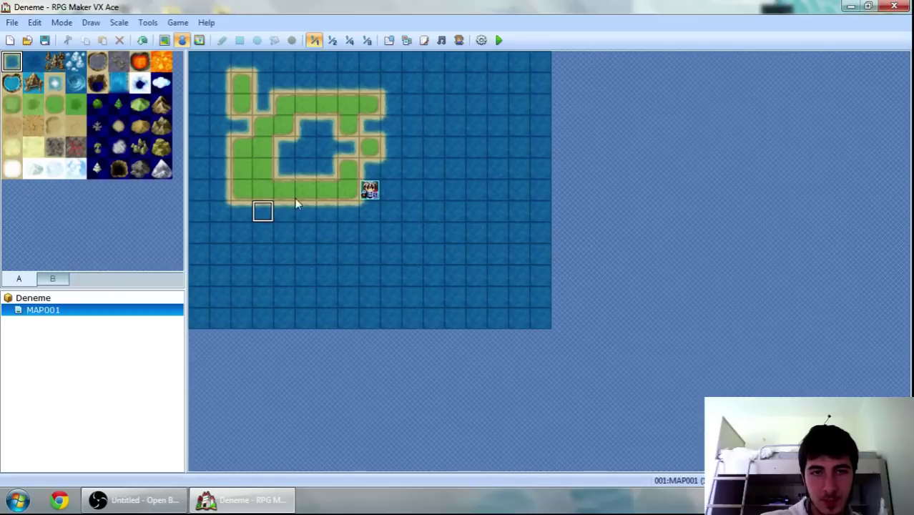
{"action": "left_click", "coordinate": [164, 40]}
{"action": "left_click", "coordinate": [263, 125]}
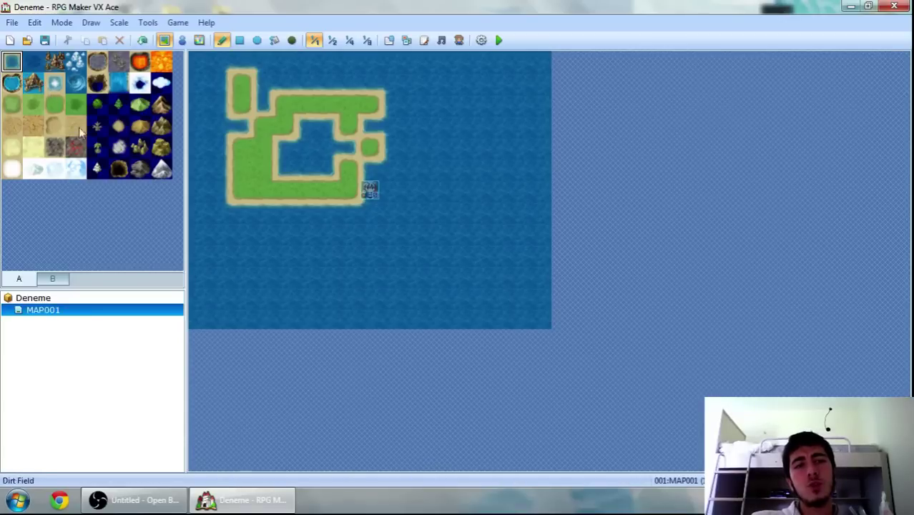
Set the tileset of MAP001 to 002:Exterior in its map properties
{"action": "right_click", "coordinate": [41, 313]}
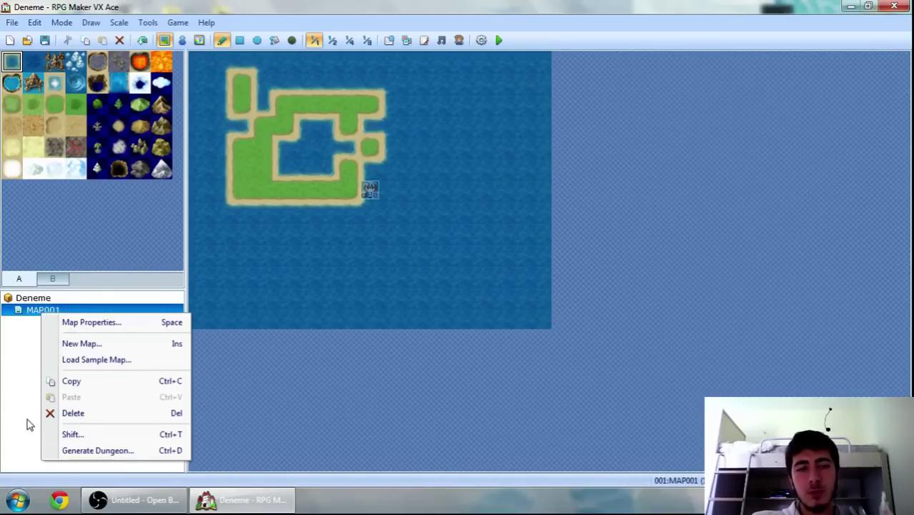
{"action": "left_click", "coordinate": [92, 323]}
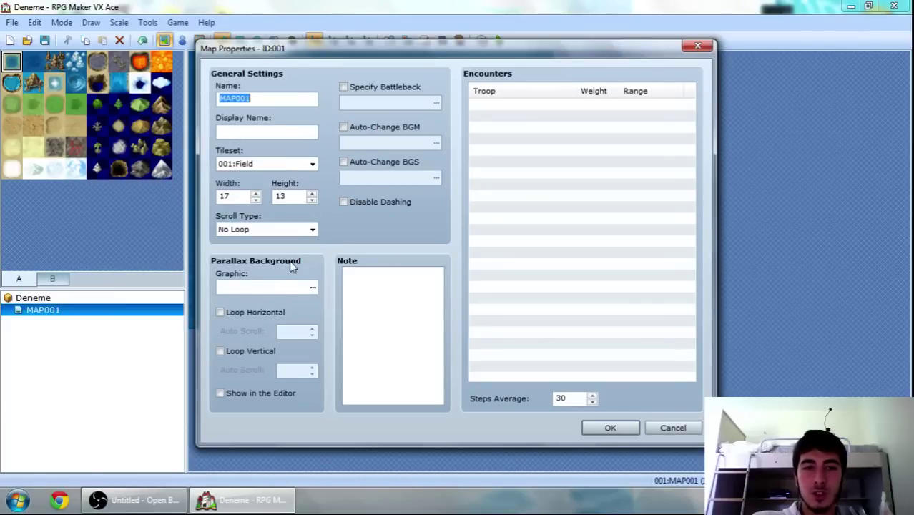
{"action": "left_click", "coordinate": [306, 169]}
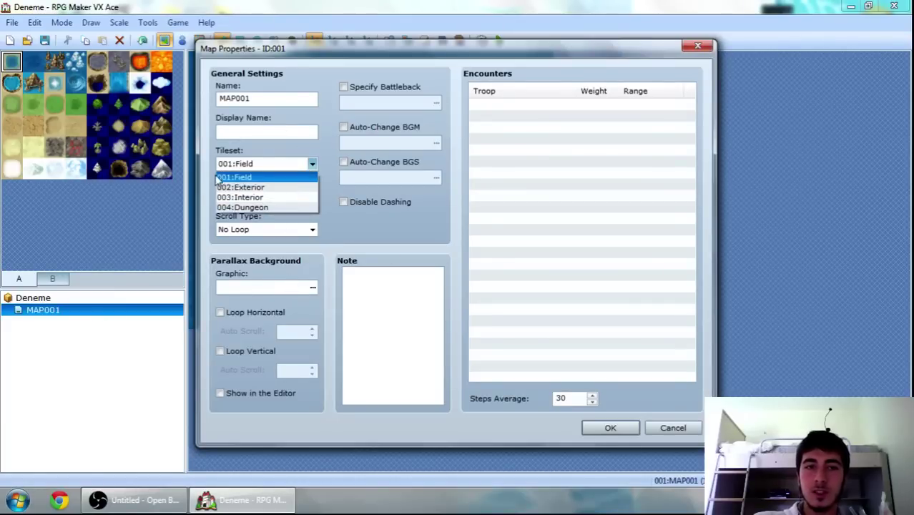
{"action": "left_click", "coordinate": [298, 188]}
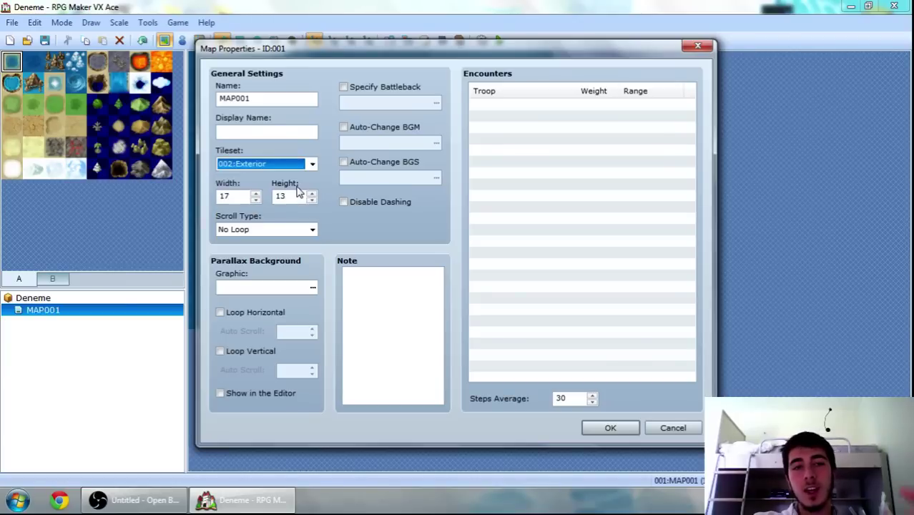
{"action": "left_click", "coordinate": [609, 428]}
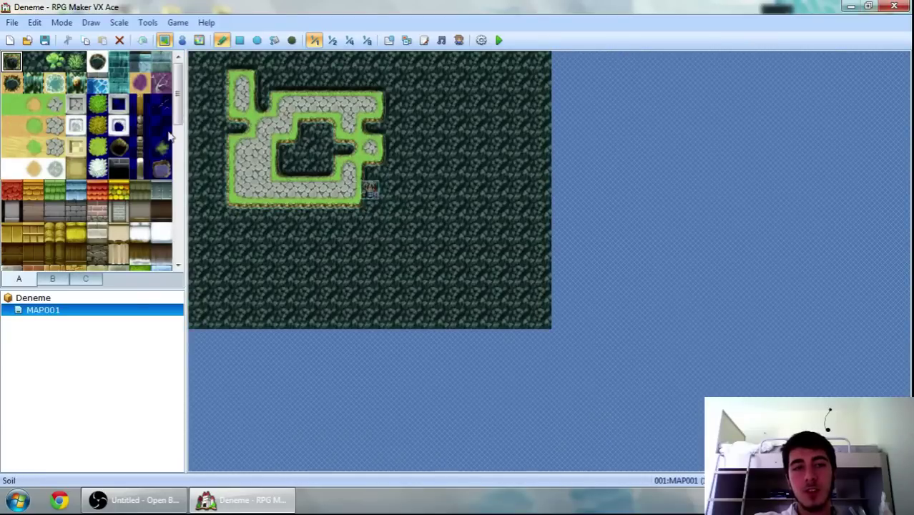
Examine the terrain, building and decoration tiles in sets A, B and C of the Exterior tileset
{"action": "scroll", "coordinate": [178, 123], "scroll_direction": "down", "scroll_amount": 2}
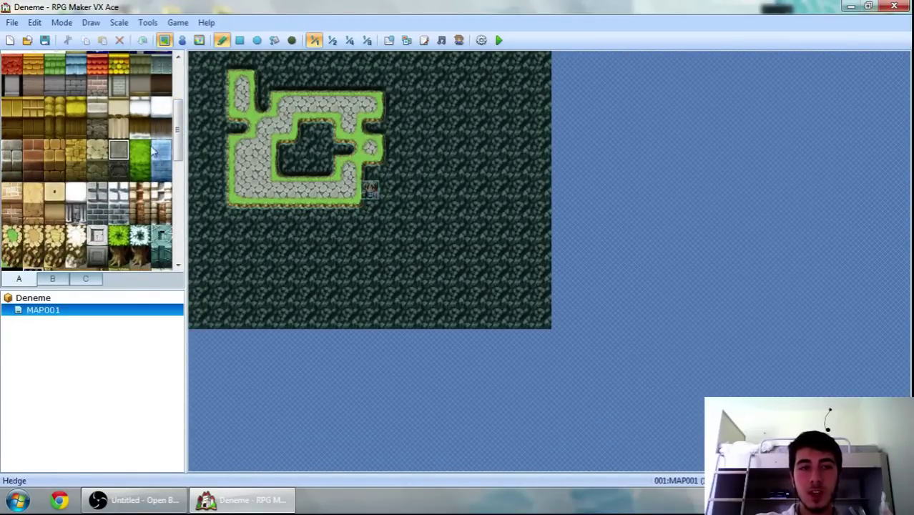
{"action": "scroll", "coordinate": [179, 150], "scroll_direction": "down", "scroll_amount": 1}
{"action": "scroll", "coordinate": [179, 150], "scroll_direction": "down", "scroll_amount": 2}
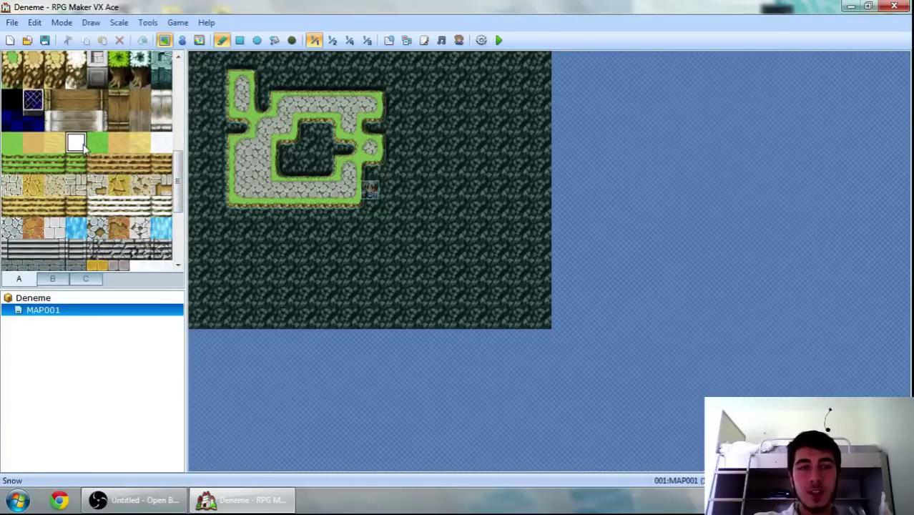
{"action": "scroll", "coordinate": [181, 199], "scroll_direction": "down", "scroll_amount": 2}
{"action": "left_click", "coordinate": [50, 279]}
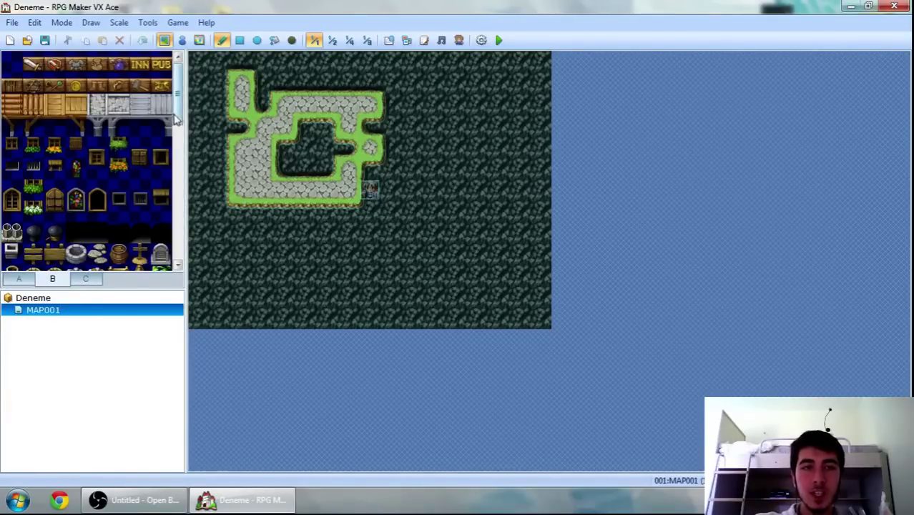
{"action": "scroll", "coordinate": [172, 182], "scroll_direction": "down", "scroll_amount": 3}
{"action": "scroll", "coordinate": [172, 182], "scroll_direction": "down", "scroll_amount": 6}
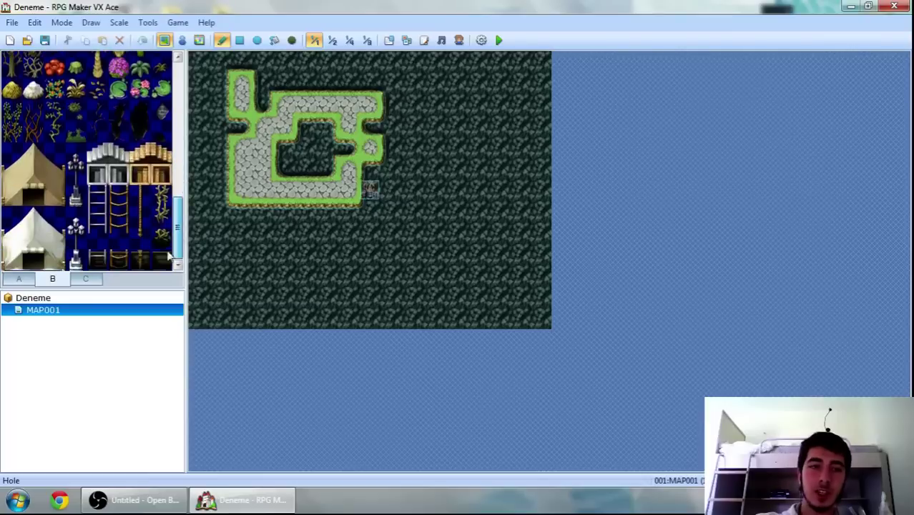
{"action": "left_click", "coordinate": [83, 280]}
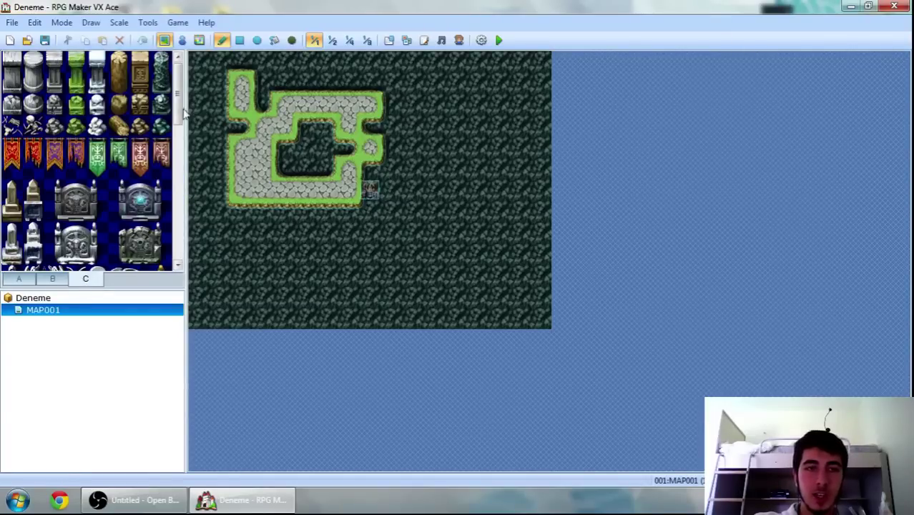
{"action": "scroll", "coordinate": [179, 136], "scroll_direction": "down", "scroll_amount": 3}
{"action": "scroll", "coordinate": [179, 136], "scroll_direction": "up", "scroll_amount": 3}
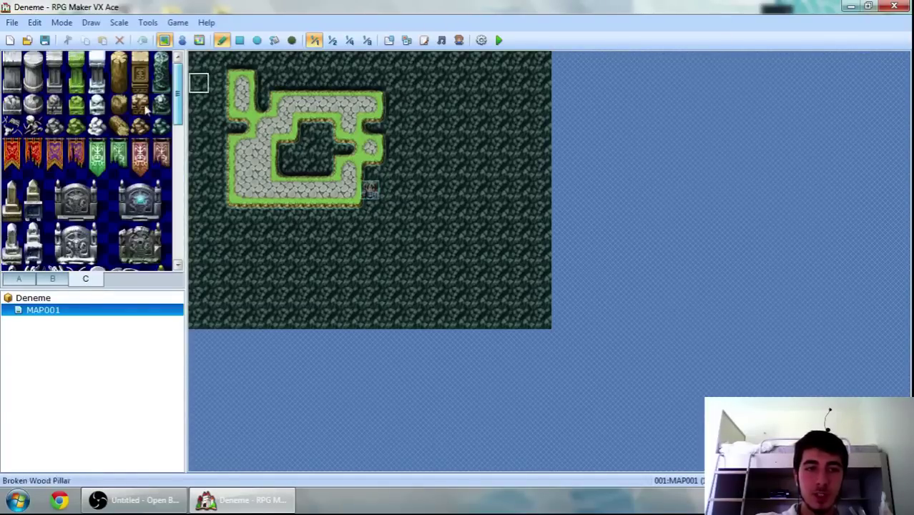
{"action": "left_click", "coordinate": [20, 279]}
Set the tileset of MAP001 to 003:Interior in its map properties
{"action": "right_click", "coordinate": [49, 315]}
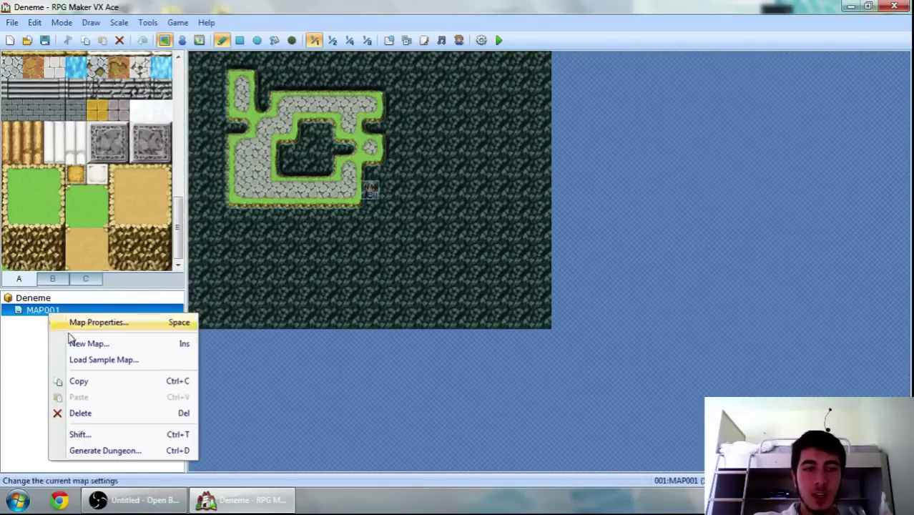
{"action": "left_click", "coordinate": [120, 322]}
{"action": "left_click", "coordinate": [300, 163]}
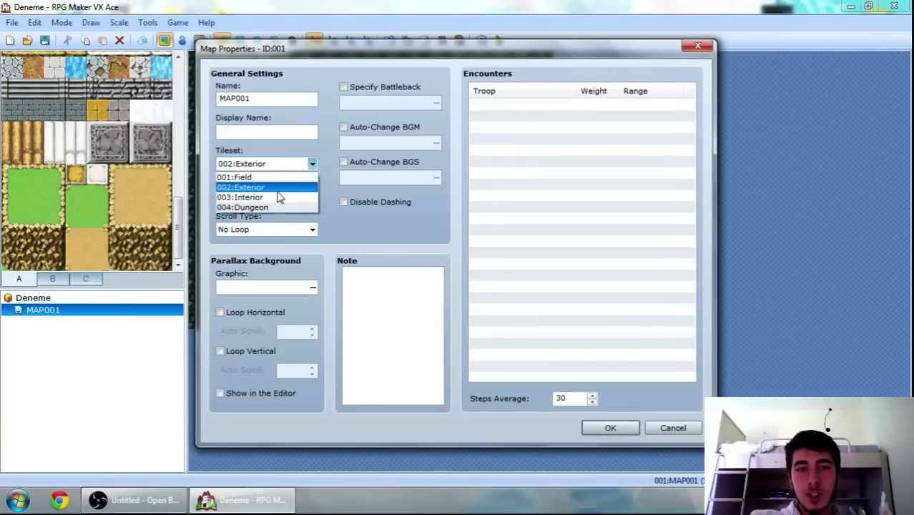
{"action": "left_click", "coordinate": [276, 196]}
{"action": "left_click", "coordinate": [606, 427]}
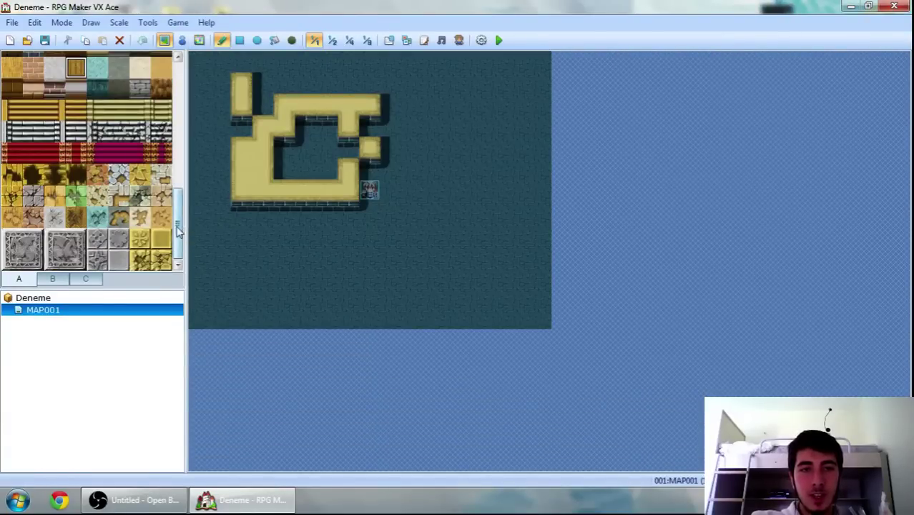
Examine the floor, furniture and tableware tiles in sets A, B and C of the Interior tileset
{"action": "scroll", "coordinate": [177, 224], "scroll_direction": "down", "scroll_amount": 5}
{"action": "scroll", "coordinate": [107, 229], "scroll_direction": "up", "scroll_amount": 6}
{"action": "left_click", "coordinate": [51, 280]}
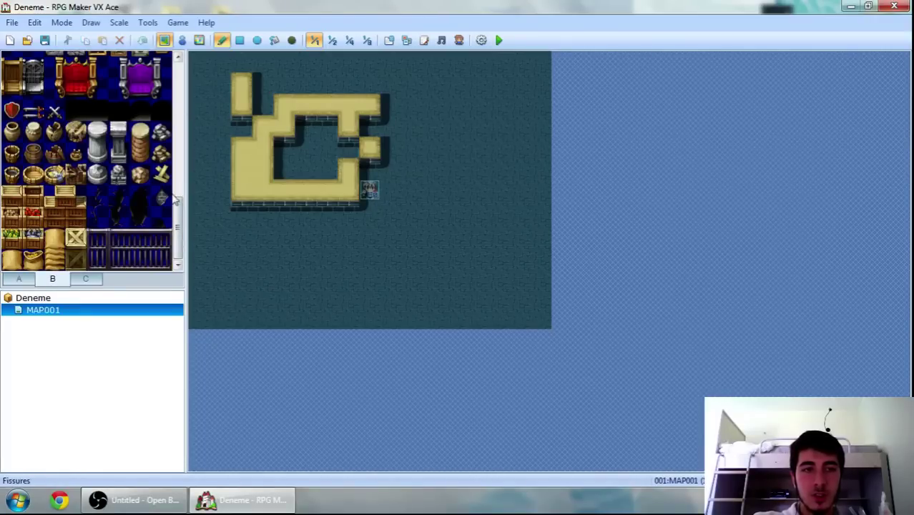
{"action": "left_click_drag", "start_coordinate": [177, 207], "coordinate": [161, 286]}
{"action": "left_click", "coordinate": [85, 279]}
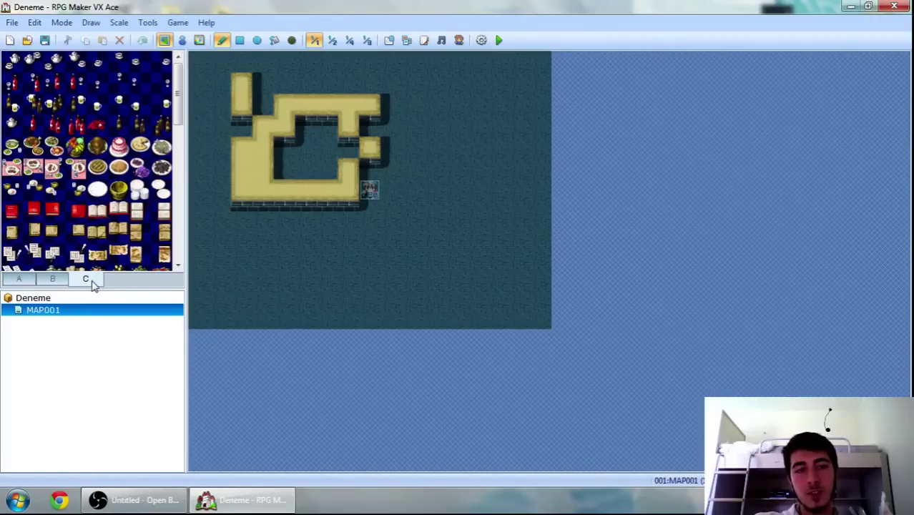
{"action": "left_click_drag", "start_coordinate": [178, 117], "coordinate": [178, 79]}
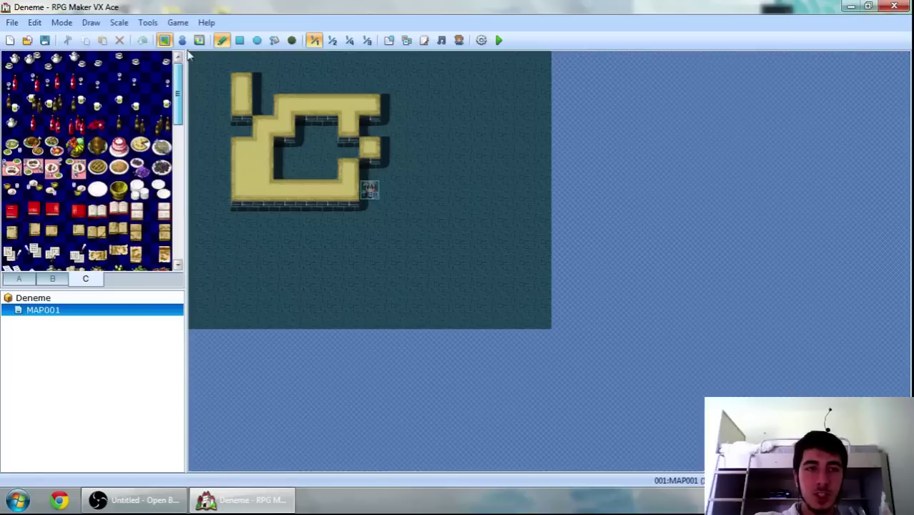
{"action": "left_click", "coordinate": [19, 279]}
Set the tileset of MAP001 to 004:Dungeon in its map properties
{"action": "right_click", "coordinate": [50, 320]}
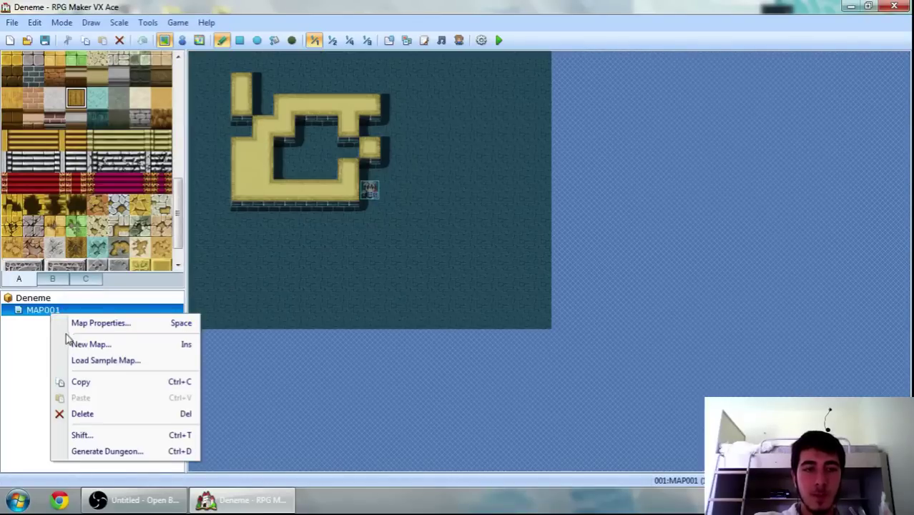
{"action": "left_click", "coordinate": [127, 327]}
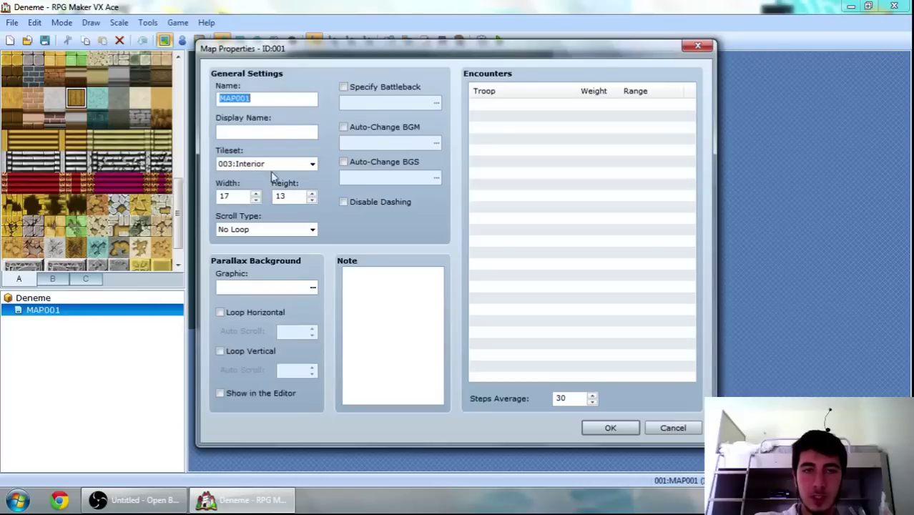
{"action": "left_click", "coordinate": [290, 166]}
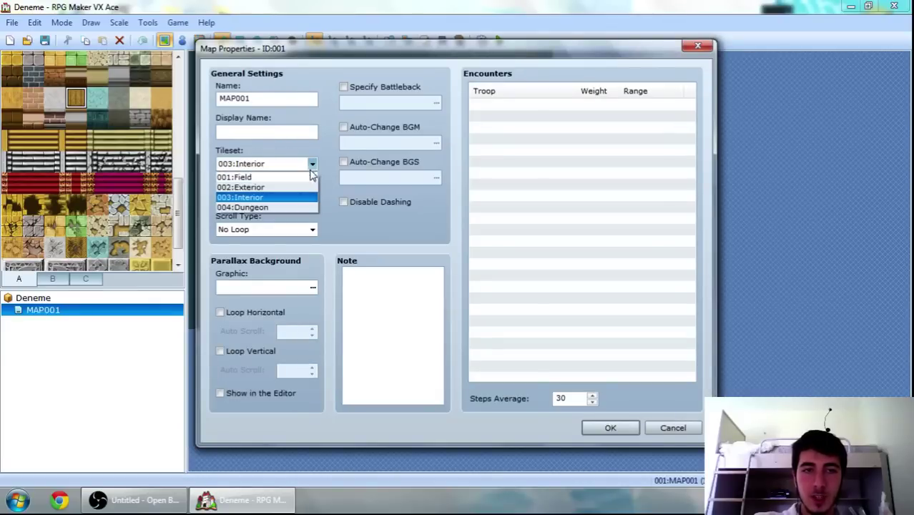
{"action": "left_click", "coordinate": [297, 208]}
{"action": "left_click", "coordinate": [609, 428]}
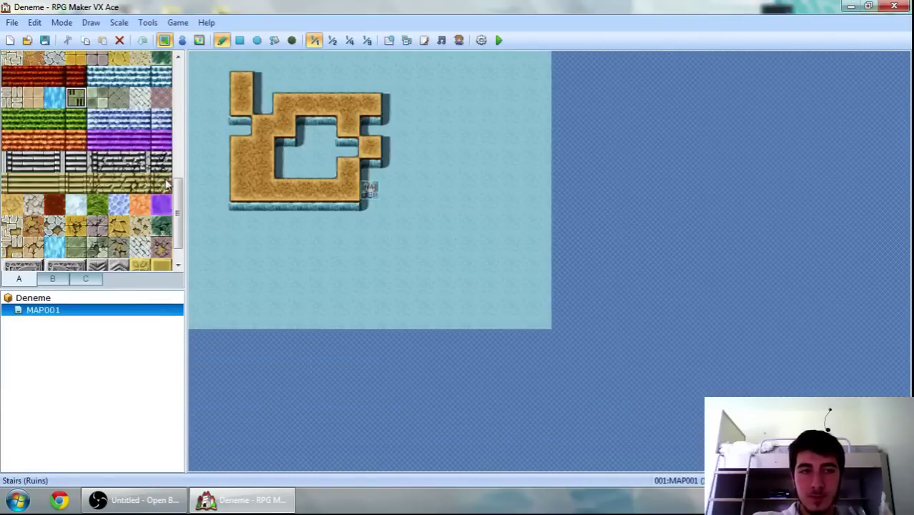
Paint an irregular patch of blue rocky floor below the brown area and select a cracked floor tile
{"action": "left_click", "coordinate": [119, 205]}
{"action": "mouse_move", "coordinate": [241, 253]}
{"action": "left_mouse_down"}
{"action": "mouse_move", "coordinate": [306, 254]}
{"action": "mouse_move", "coordinate": [395, 302]}
{"action": "left_mouse_up"}
{"action": "scroll", "coordinate": [115, 229], "scroll_direction": "down", "scroll_amount": 1}
{"action": "left_click", "coordinate": [97, 217]}
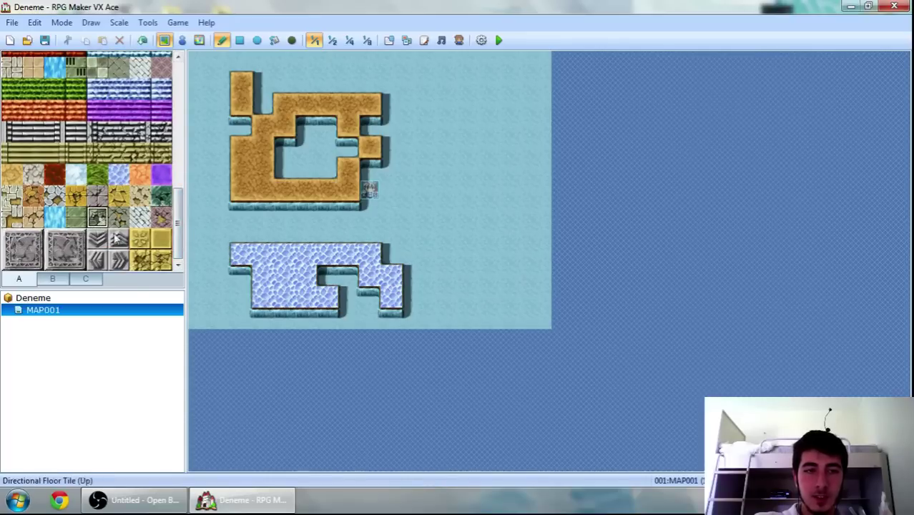
Examine the object, pillar and furnishing tiles in sets B and C of the Dungeon tileset
{"action": "left_click", "coordinate": [53, 279]}
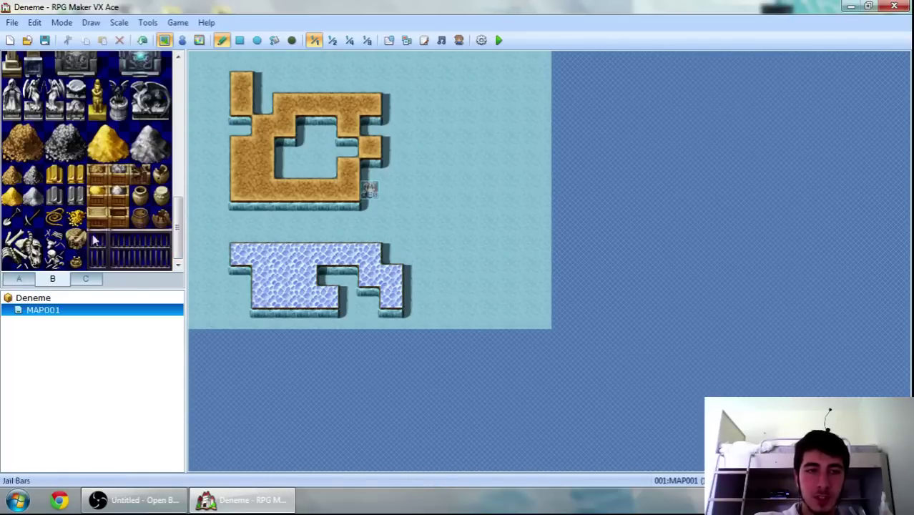
{"action": "left_click_drag", "start_coordinate": [178, 207], "coordinate": [177, 65]}
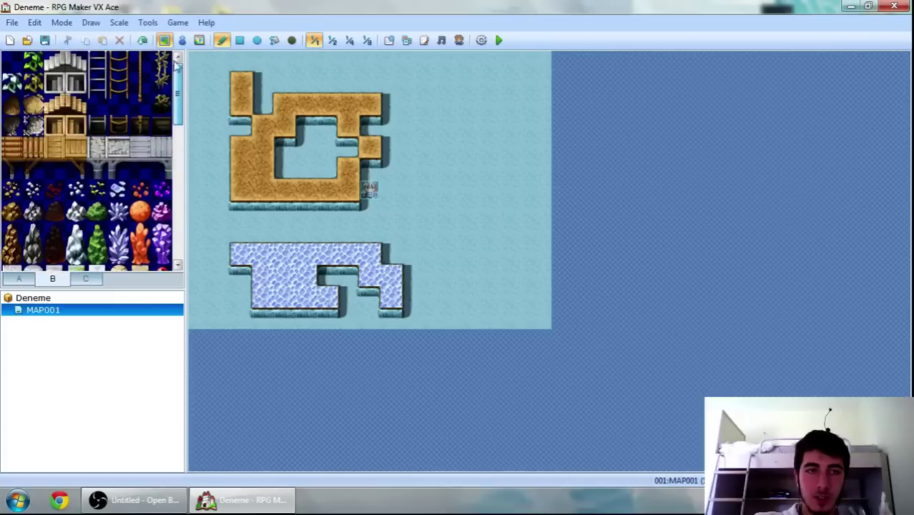
{"action": "scroll", "coordinate": [85, 157], "scroll_direction": "down", "scroll_amount": 3}
{"action": "left_click", "coordinate": [85, 279]}
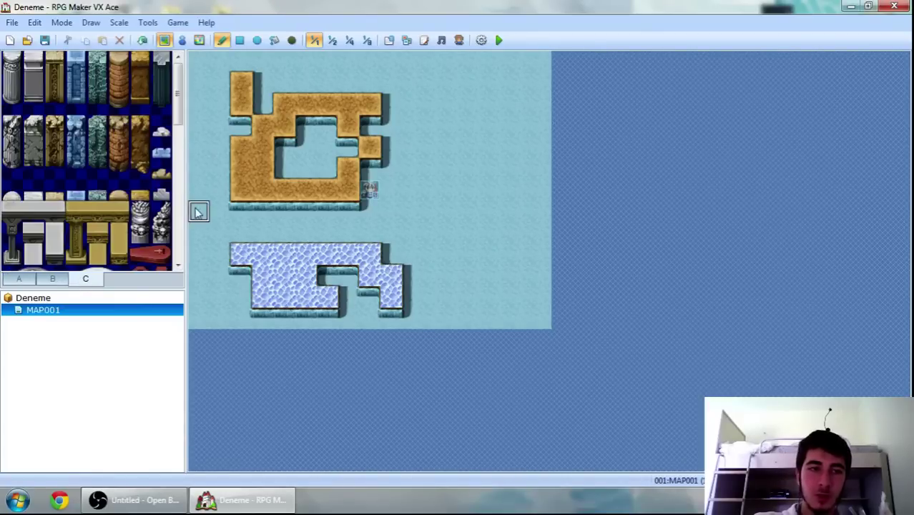
{"action": "left_click_drag", "start_coordinate": [181, 106], "coordinate": [190, 152]}
{"action": "scroll", "coordinate": [183, 156], "scroll_direction": "down", "scroll_amount": 5}
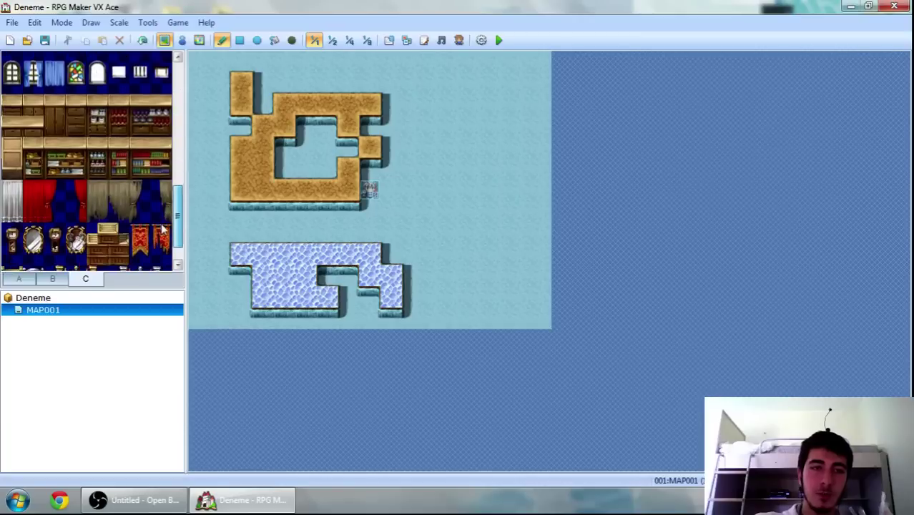
{"action": "left_click", "coordinate": [20, 279]}
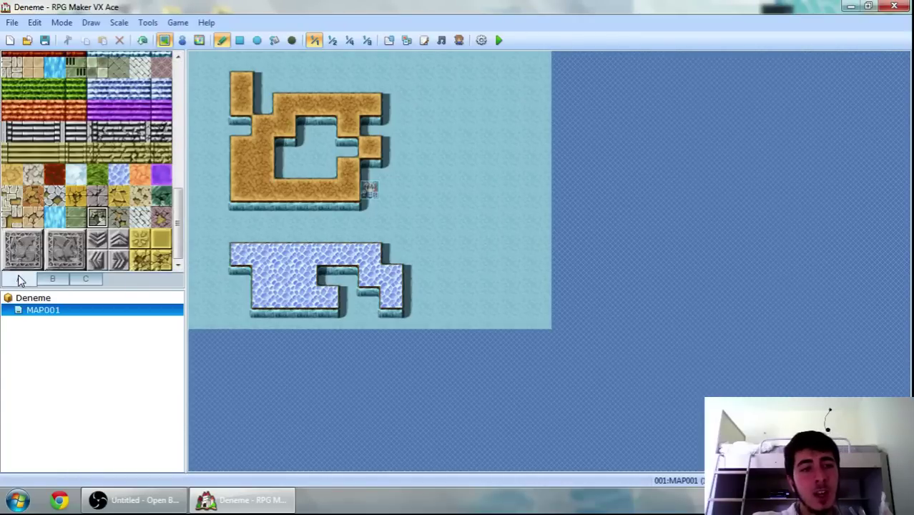
Set MAP001's tileset to 001:Field and paint deep water over the checkered dark patch below the green island
{"action": "right_click", "coordinate": [65, 315]}
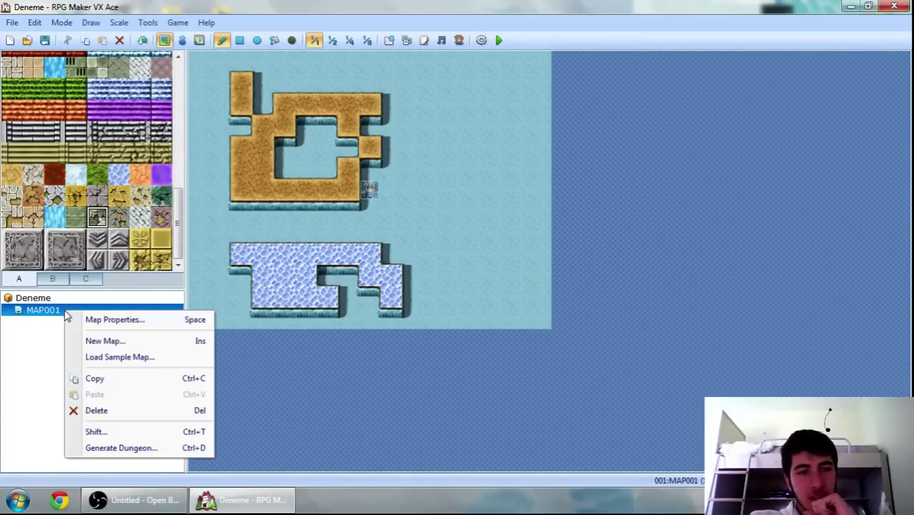
{"action": "left_click", "coordinate": [111, 321]}
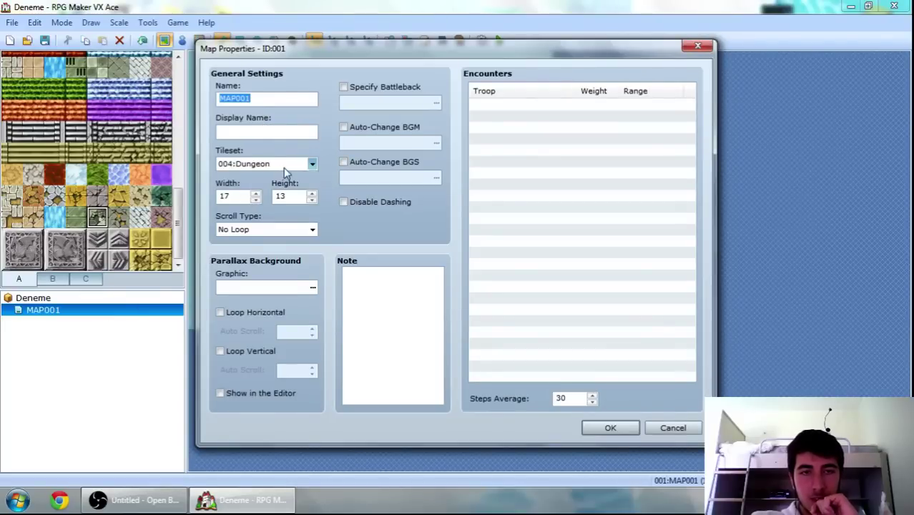
{"action": "left_click", "coordinate": [312, 164]}
{"action": "left_click", "coordinate": [279, 177]}
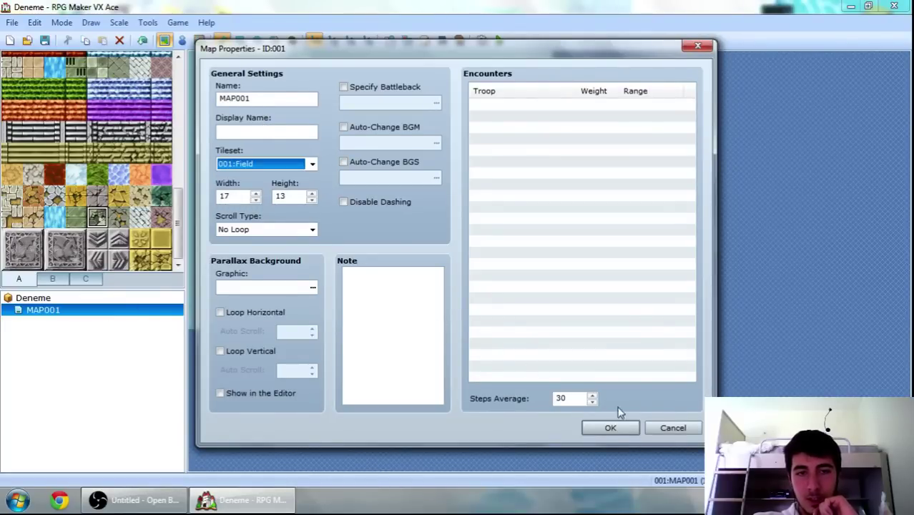
{"action": "left_click", "coordinate": [611, 427]}
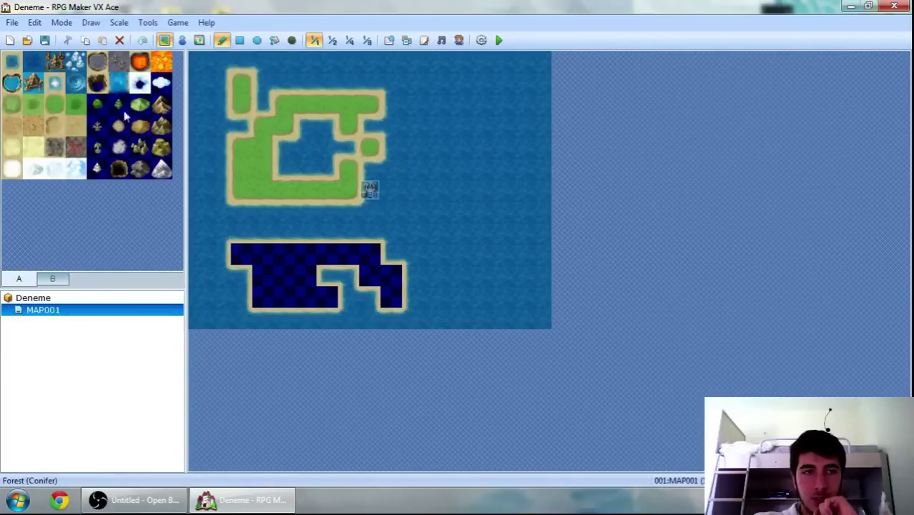
{"action": "left_click", "coordinate": [33, 62]}
{"action": "mouse_move", "coordinate": [418, 319]}
{"action": "left_mouse_down"}
{"action": "mouse_move", "coordinate": [347, 298]}
{"action": "mouse_move", "coordinate": [337, 253]}
{"action": "mouse_move", "coordinate": [357, 319]}
{"action": "mouse_move", "coordinate": [357, 274]}
{"action": "mouse_move", "coordinate": [274, 278]}
{"action": "left_mouse_up"}
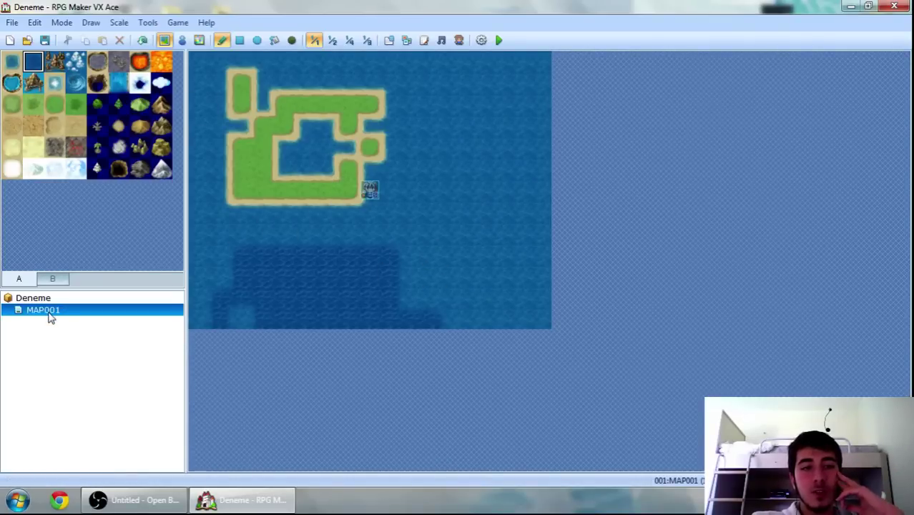
Examine the town, castle, bridge and tower tiles in set B of the Field tileset
{"action": "left_click", "coordinate": [52, 278]}
{"action": "scroll", "coordinate": [113, 201], "scroll_direction": "down", "scroll_amount": 5}
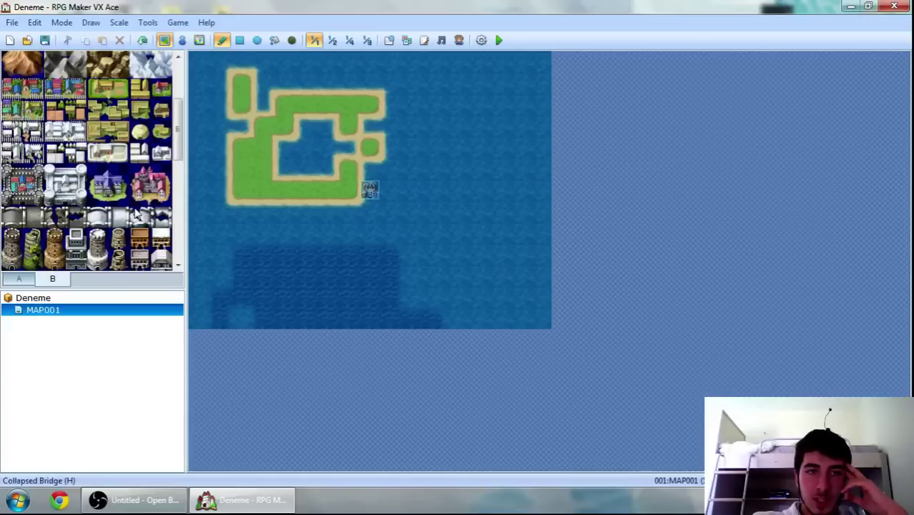
{"action": "scroll", "coordinate": [136, 215], "scroll_direction": "up", "scroll_amount": 5}
{"action": "left_click", "coordinate": [26, 279]}
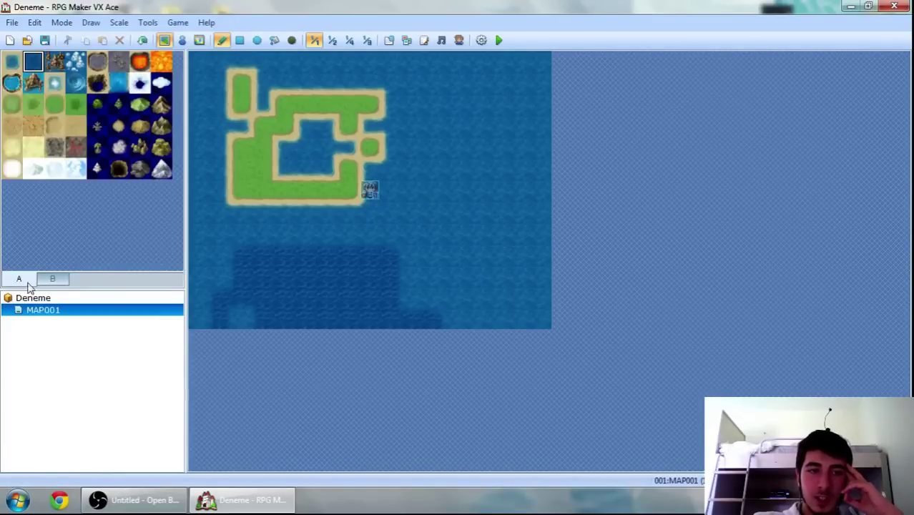
Set MAP001's width and height to 20 and rename the map Baslangic in its map properties
{"action": "right_click", "coordinate": [33, 309]}
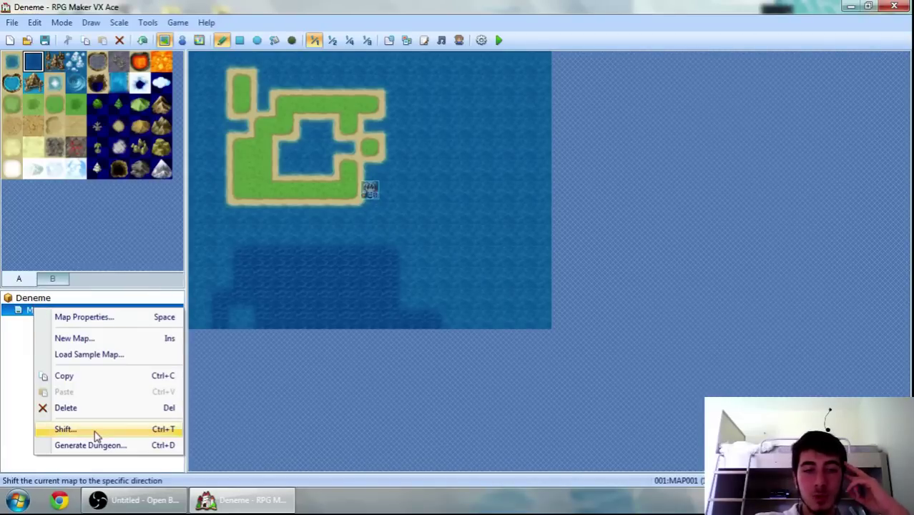
{"action": "left_click", "coordinate": [129, 317]}
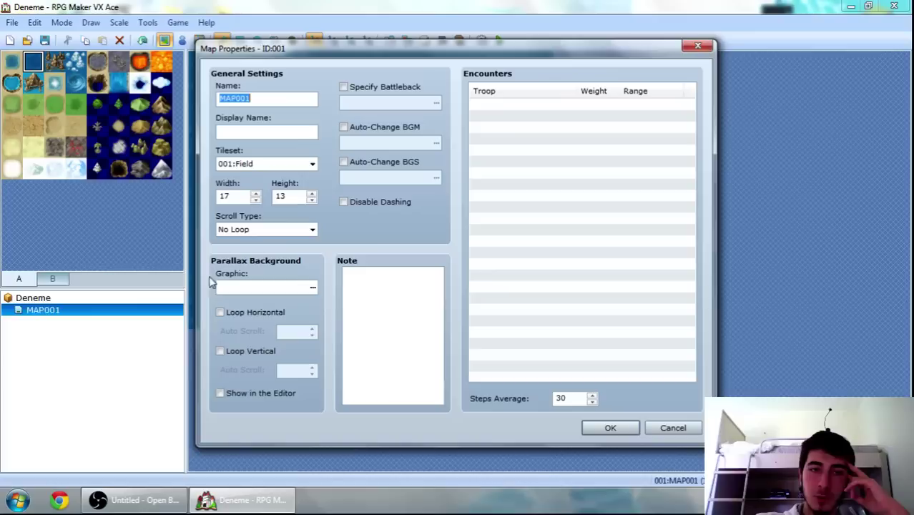
{"action": "left_click", "coordinate": [249, 201]}
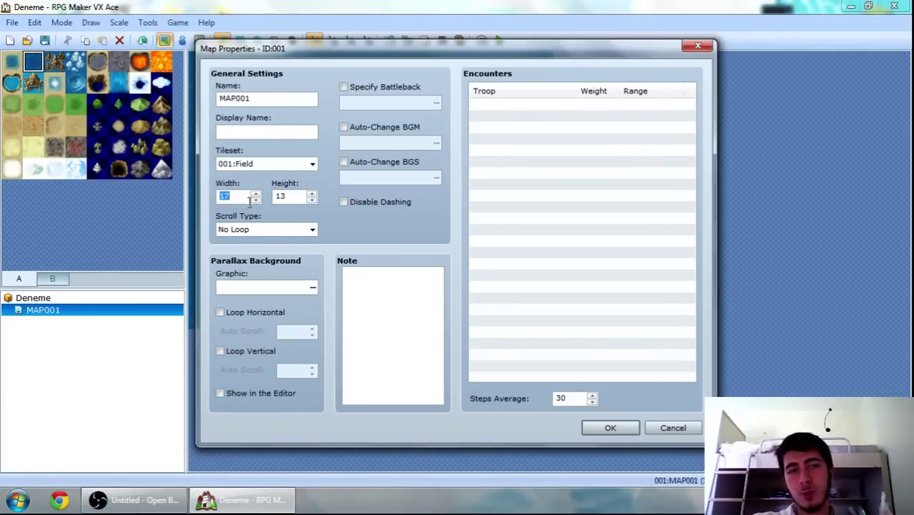
{"action": "left_click", "coordinate": [293, 196]}
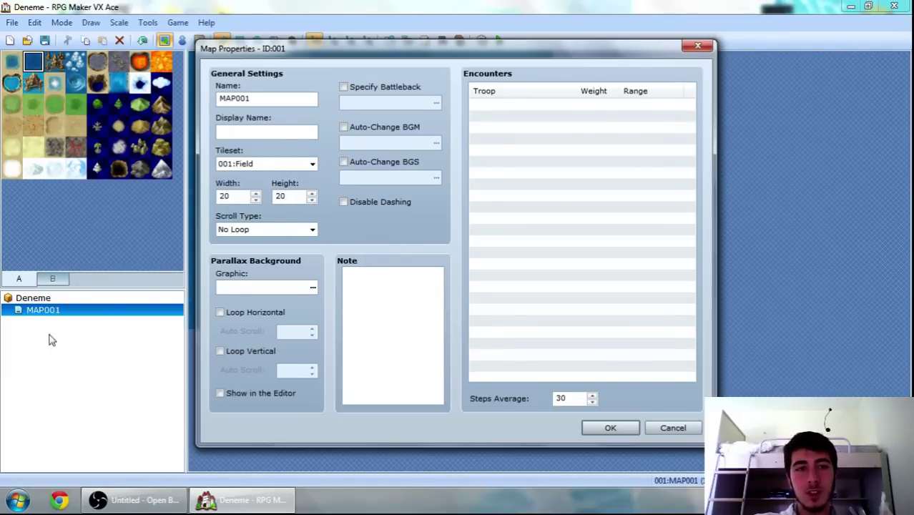
{"action": "left_click", "coordinate": [289, 104]}
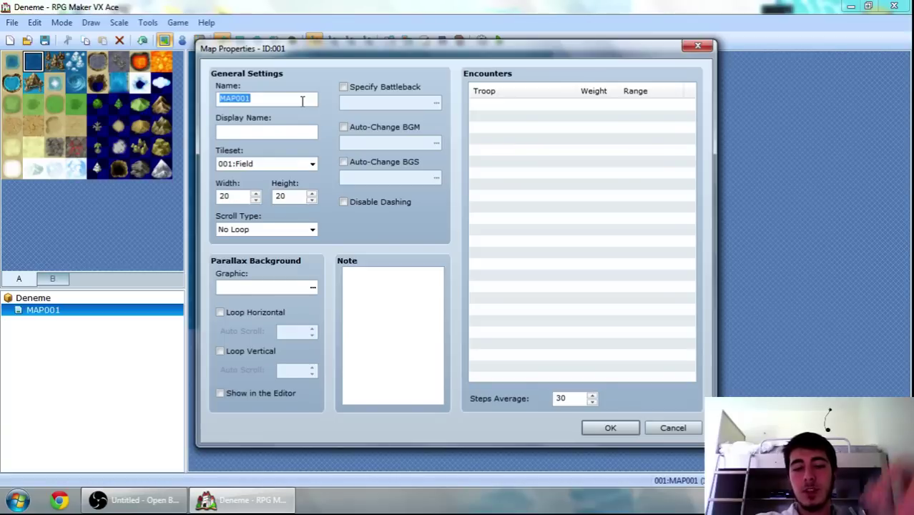
{"action": "type", "text": "G"}
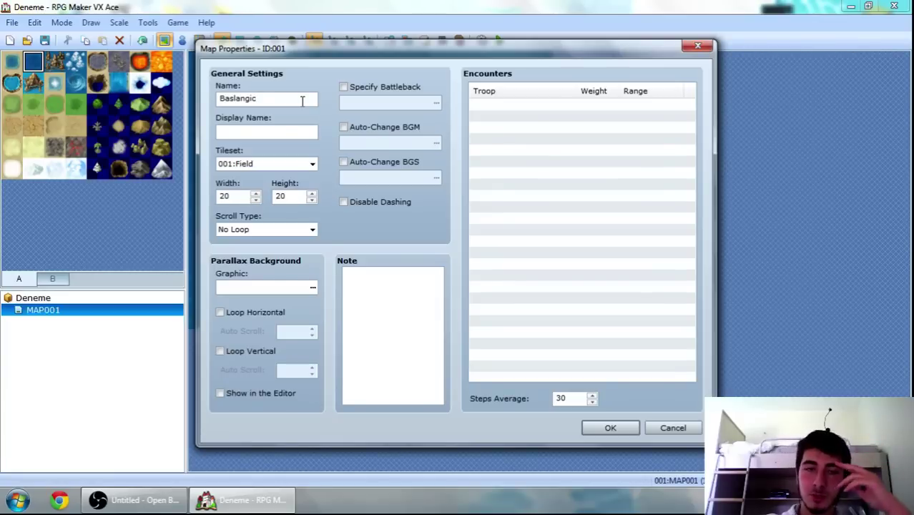
{"action": "left_click", "coordinate": [610, 428]}
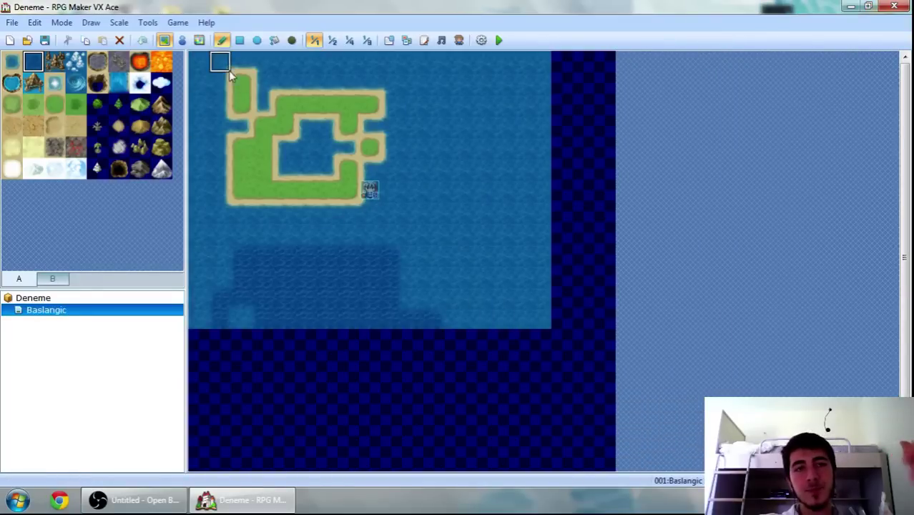
Cover the map's empty checkered area with deep water using freehand strokes, a rectangle down the right side and a flood fill
{"action": "mouse_move", "coordinate": [583, 64]}
{"action": "left_mouse_down"}
{"action": "mouse_move", "coordinate": [562, 89]}
{"action": "mouse_move", "coordinate": [561, 152]}
{"action": "mouse_move", "coordinate": [580, 120]}
{"action": "mouse_move", "coordinate": [564, 122]}
{"action": "mouse_move", "coordinate": [512, 193]}
{"action": "mouse_move", "coordinate": [478, 299]}
{"action": "mouse_move", "coordinate": [587, 95]}
{"action": "mouse_move", "coordinate": [589, 264]}
{"action": "mouse_move", "coordinate": [573, 86]}
{"action": "mouse_move", "coordinate": [597, 117]}
{"action": "mouse_move", "coordinate": [582, 190]}
{"action": "left_mouse_up"}
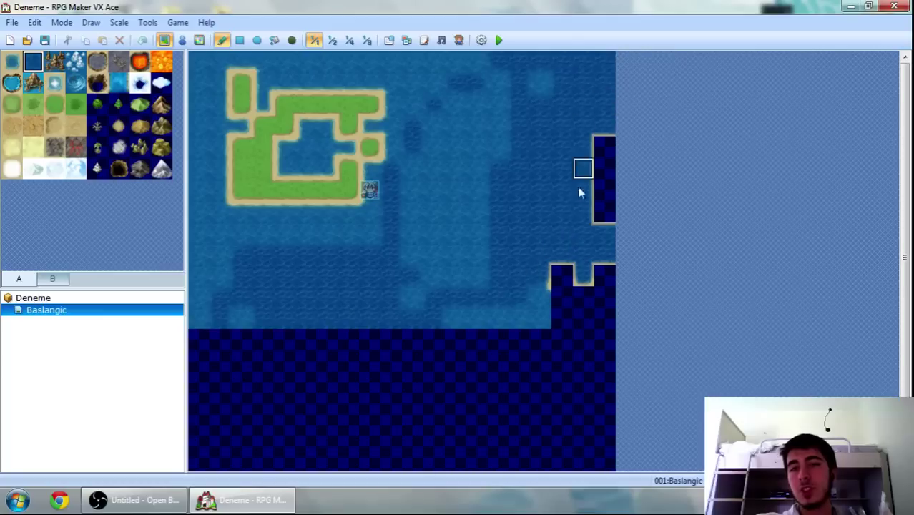
{"action": "left_click", "coordinate": [238, 41]}
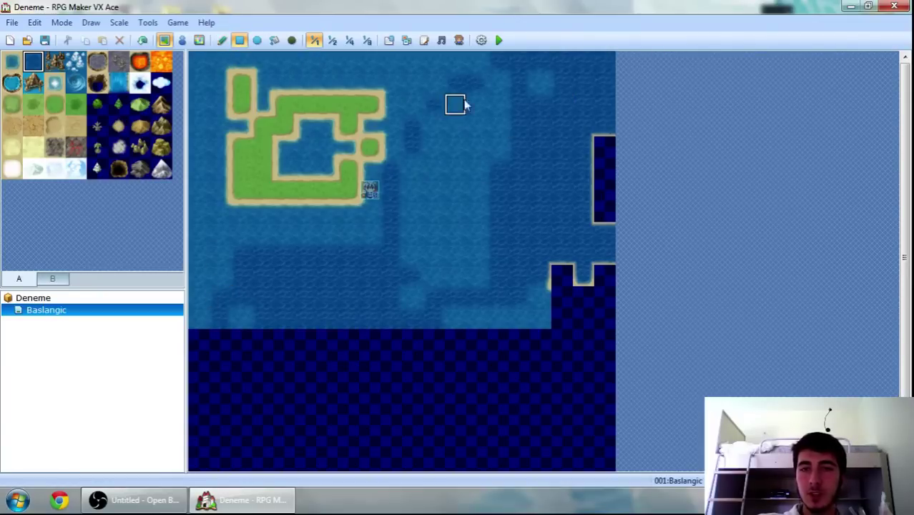
{"action": "left_click_drag", "start_coordinate": [500, 63], "coordinate": [637, 479]}
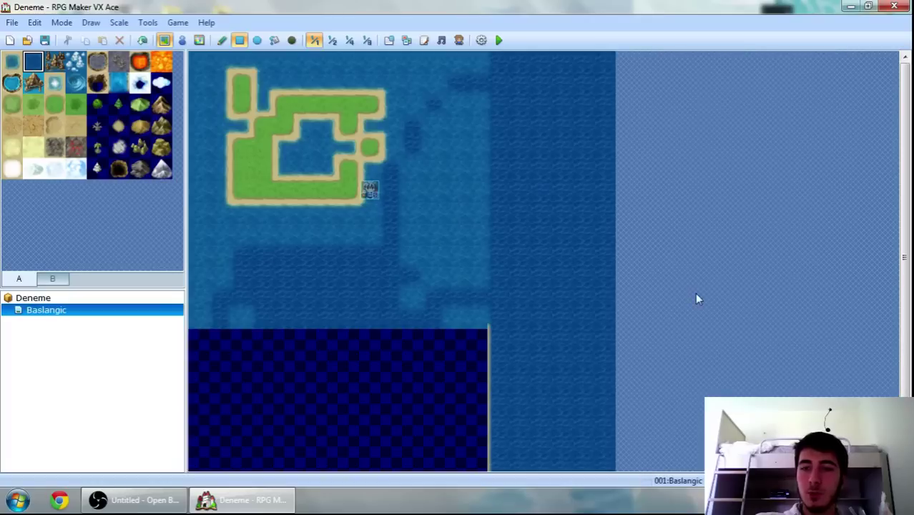
{"action": "left_click", "coordinate": [272, 41]}
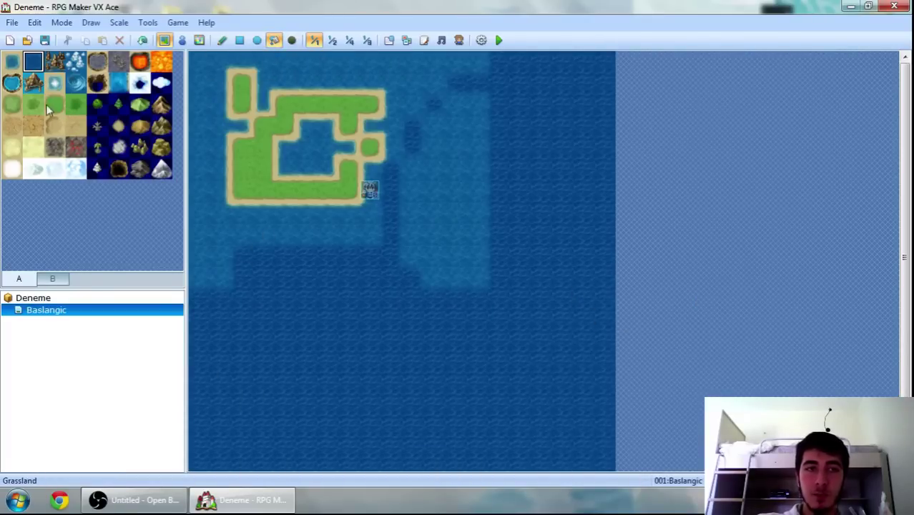
Flood-fill all the water areas, ponds and darker green land with light green grass to cover the whole map
{"action": "left_click", "coordinate": [12, 104]}
{"action": "left_click", "coordinate": [413, 296]}
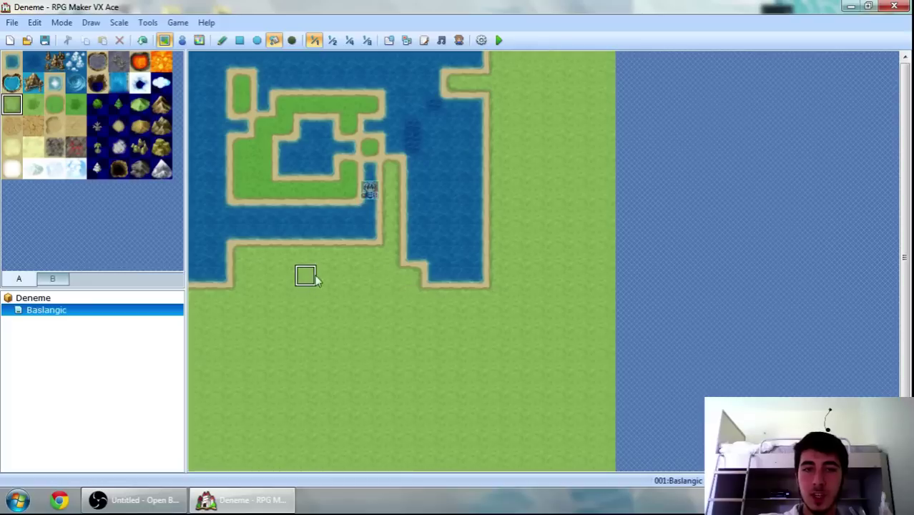
{"action": "left_click", "coordinate": [433, 253]}
{"action": "left_click", "coordinate": [240, 232]}
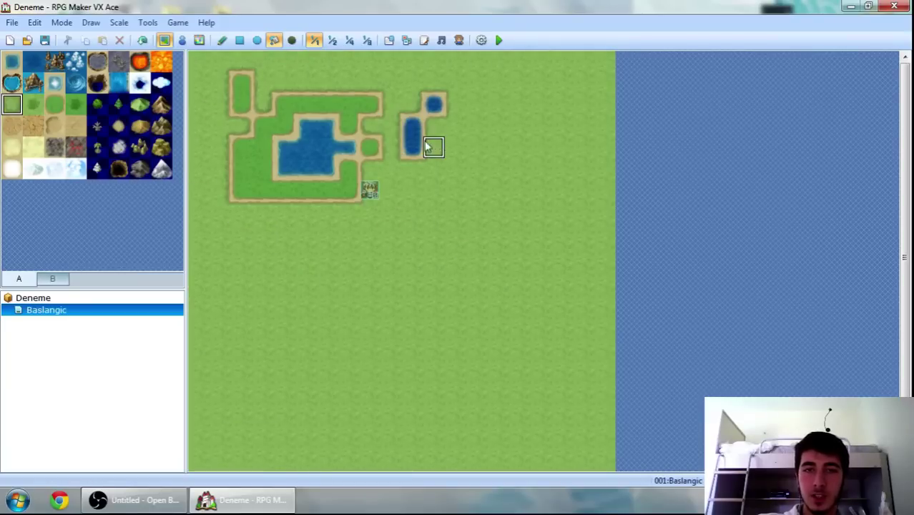
{"action": "left_click", "coordinate": [415, 134]}
{"action": "left_click", "coordinate": [436, 103]}
{"action": "left_click", "coordinate": [308, 157]}
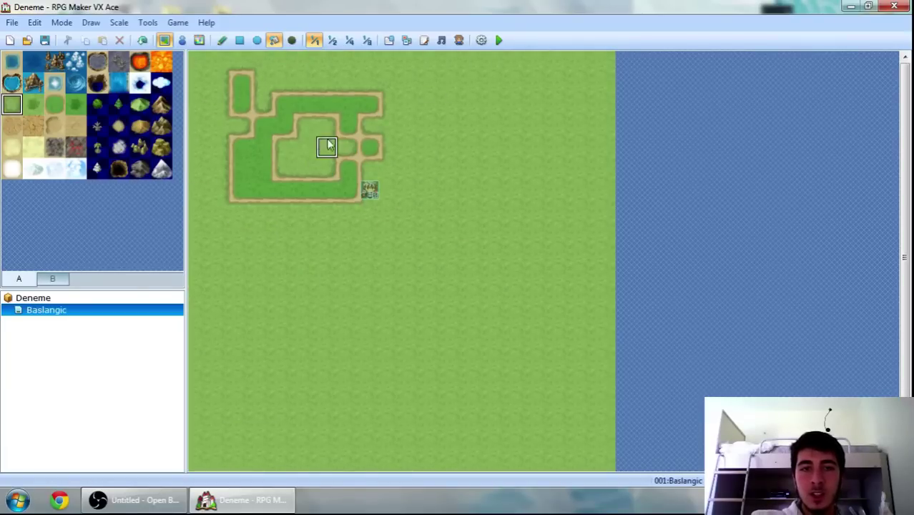
{"action": "left_click", "coordinate": [355, 107]}
{"action": "left_click", "coordinate": [241, 100]}
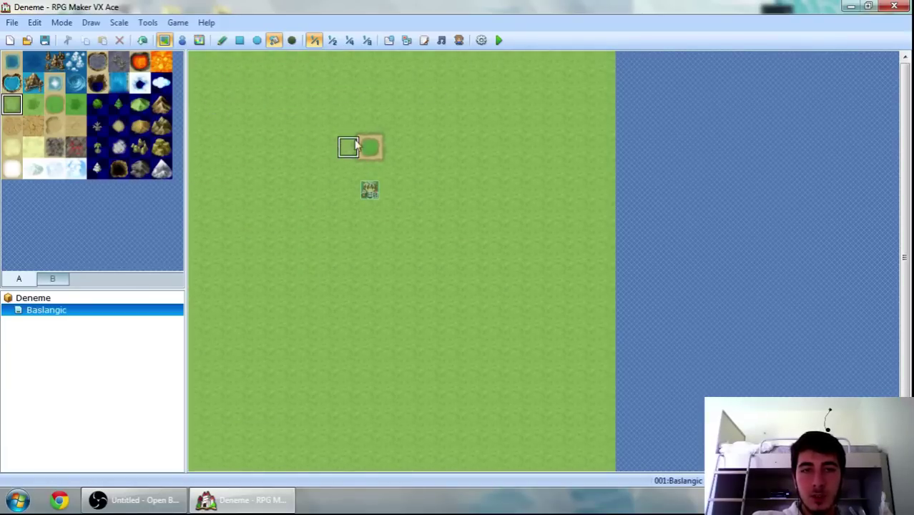
{"action": "left_click", "coordinate": [366, 150]}
Draw ellipses of cracked brown ground: one about 7 tiles wide at the centre and two about 4 tiles wide near the upper corners
{"action": "left_click", "coordinate": [257, 41]}
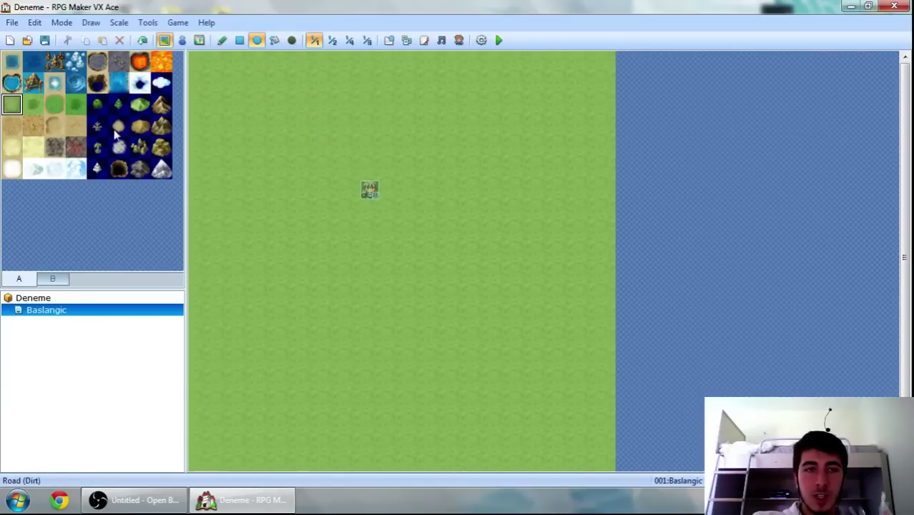
{"action": "left_click", "coordinate": [34, 126]}
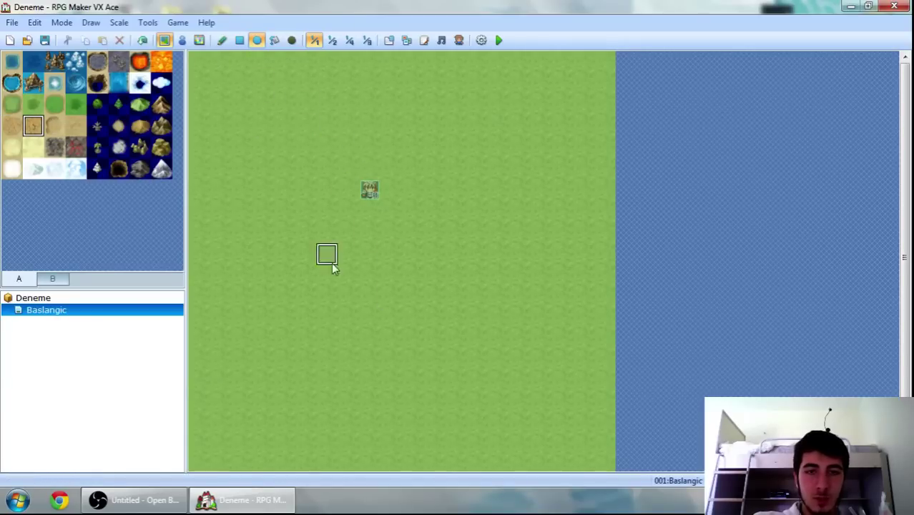
{"action": "mouse_move", "coordinate": [325, 231]}
{"action": "left_mouse_down"}
{"action": "mouse_move", "coordinate": [524, 443]}
{"action": "mouse_move", "coordinate": [513, 369]}
{"action": "mouse_move", "coordinate": [459, 365]}
{"action": "left_mouse_up"}
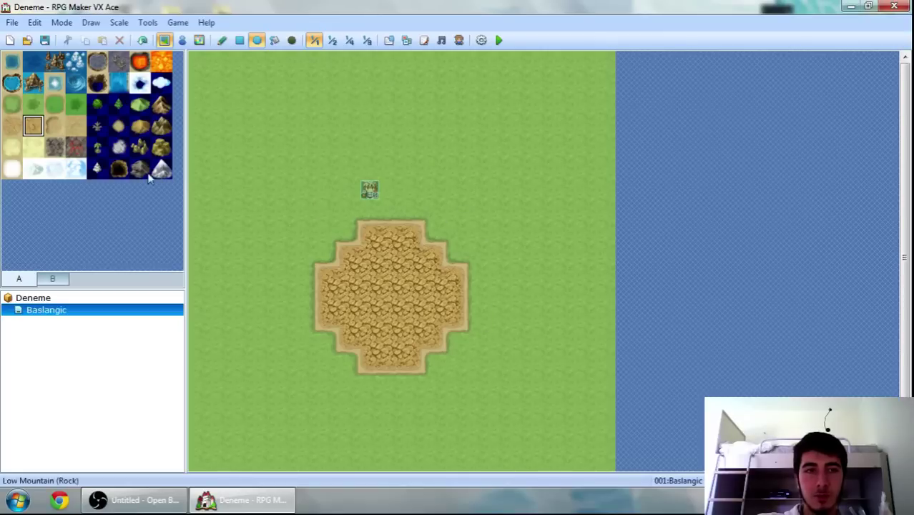
{"action": "left_click_drag", "start_coordinate": [240, 102], "coordinate": [299, 172]}
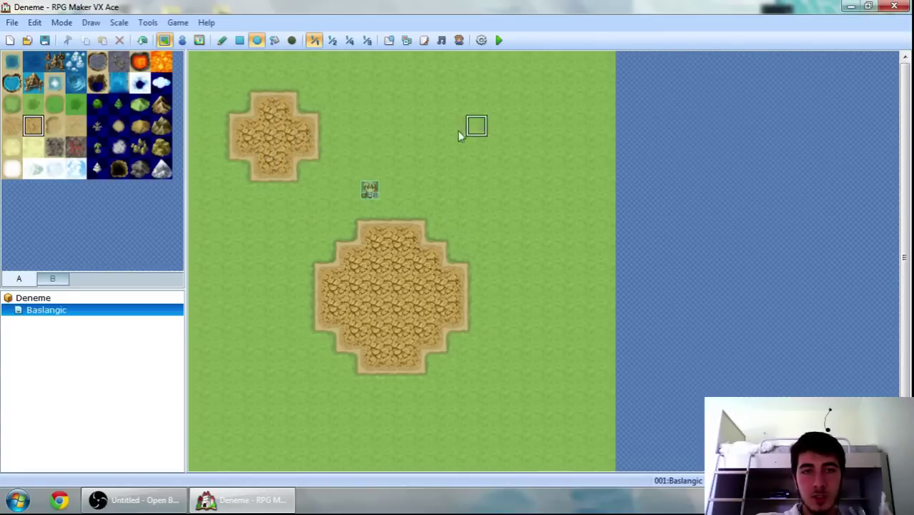
{"action": "mouse_move", "coordinate": [508, 113]}
{"action": "left_mouse_down"}
{"action": "mouse_move", "coordinate": [588, 173]}
{"action": "mouse_move", "coordinate": [565, 167]}
{"action": "left_mouse_up"}
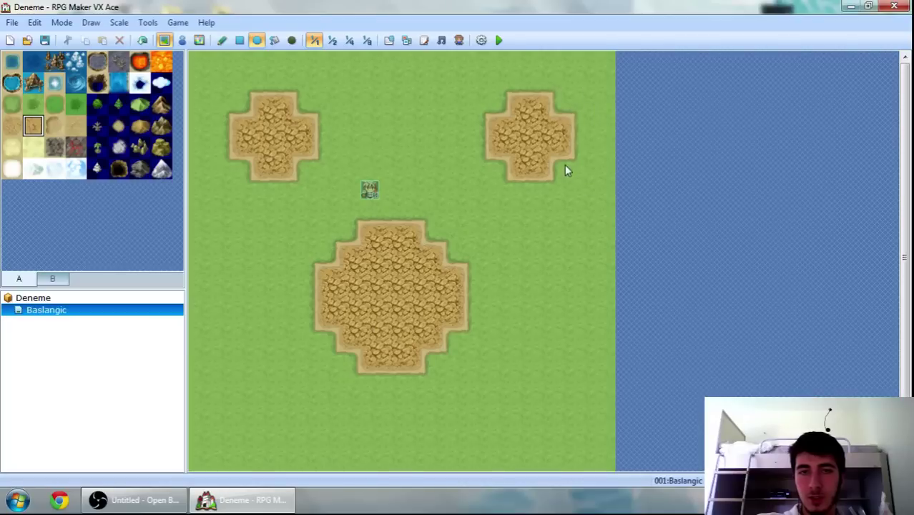
Paint a one-tile-high strip of reddish volcanic rock with the pencil, joining the two small brown patches
{"action": "left_click", "coordinate": [76, 147]}
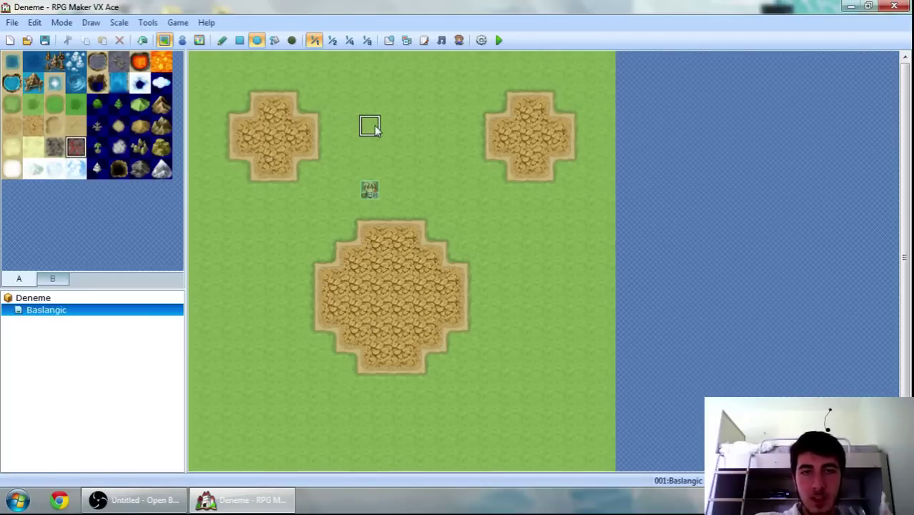
{"action": "left_click", "coordinate": [221, 40]}
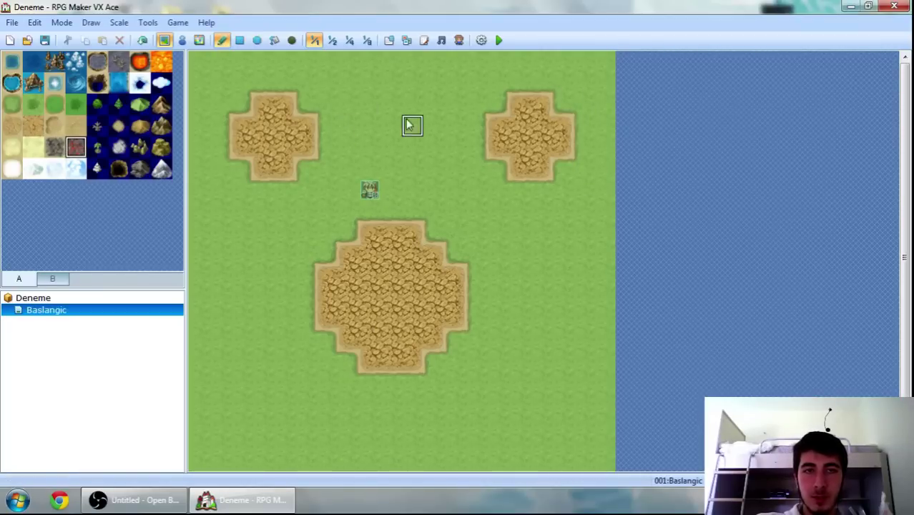
{"action": "left_click_drag", "start_coordinate": [327, 147], "coordinate": [480, 150]}
{"action": "left_click", "coordinate": [55, 169]}
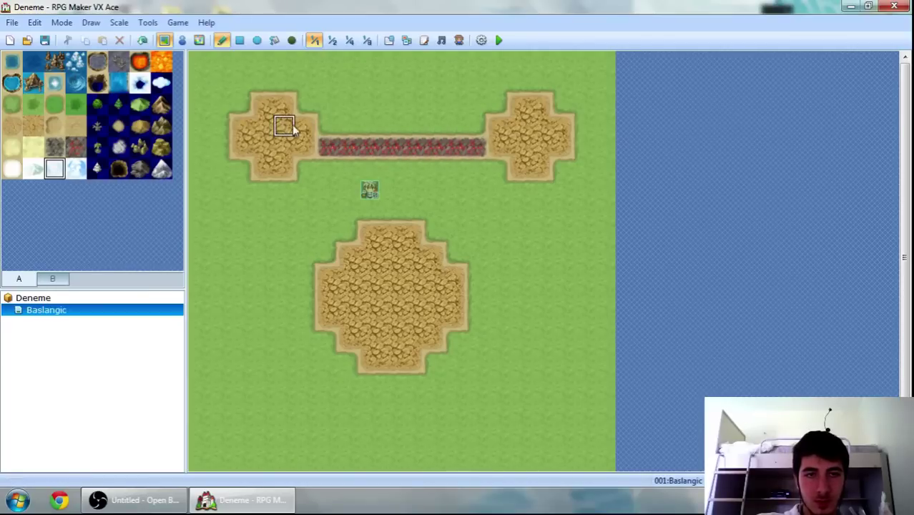
{"action": "left_click_drag", "start_coordinate": [319, 127], "coordinate": [477, 129]}
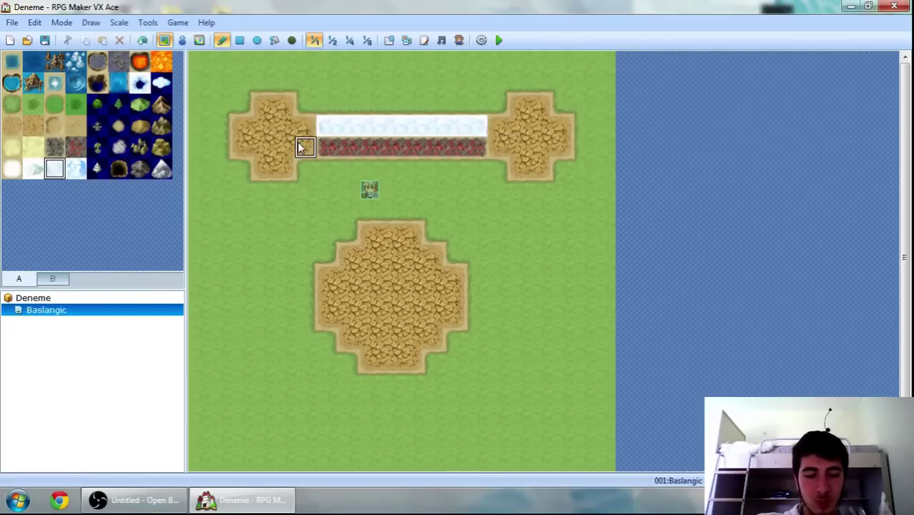
{"action": "key", "text": "ctrl+z"}
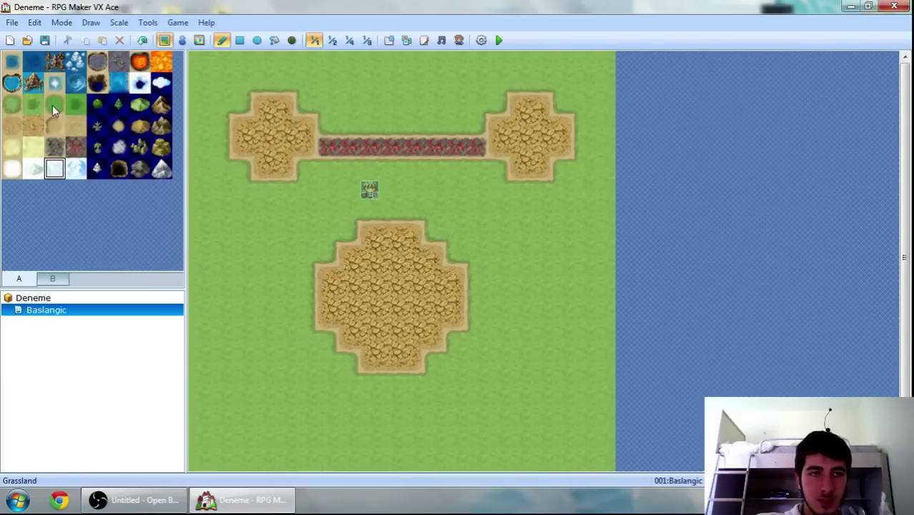
Paint a row of dark grey rock directly above the reddish strip between the two small brown patches
{"action": "left_click", "coordinate": [55, 147]}
{"action": "mouse_move", "coordinate": [326, 126]}
{"action": "left_mouse_down"}
{"action": "mouse_move", "coordinate": [455, 128]}
{"action": "mouse_move", "coordinate": [472, 138]}
{"action": "left_mouse_up"}
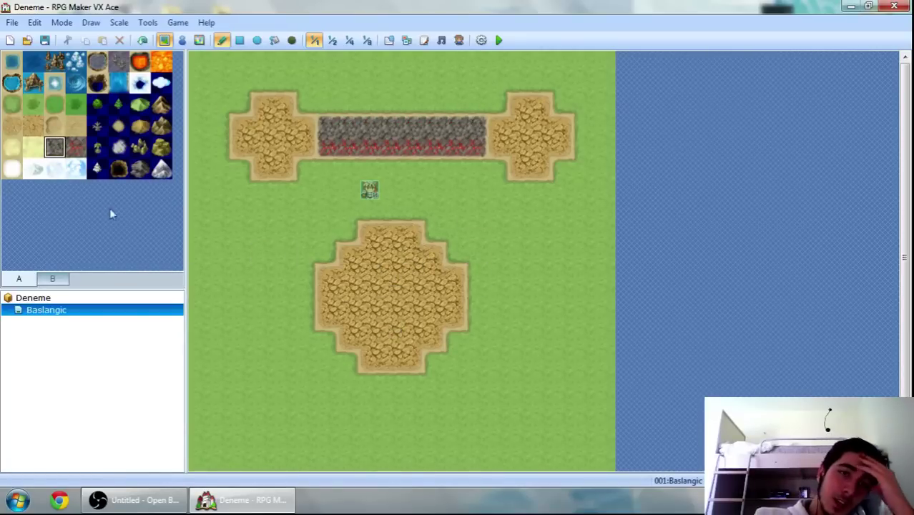
Paint L-shaped lines of brown mountains on both sides of the large brown patch, each three tiles across at its upper end
{"action": "left_click", "coordinate": [161, 126]}
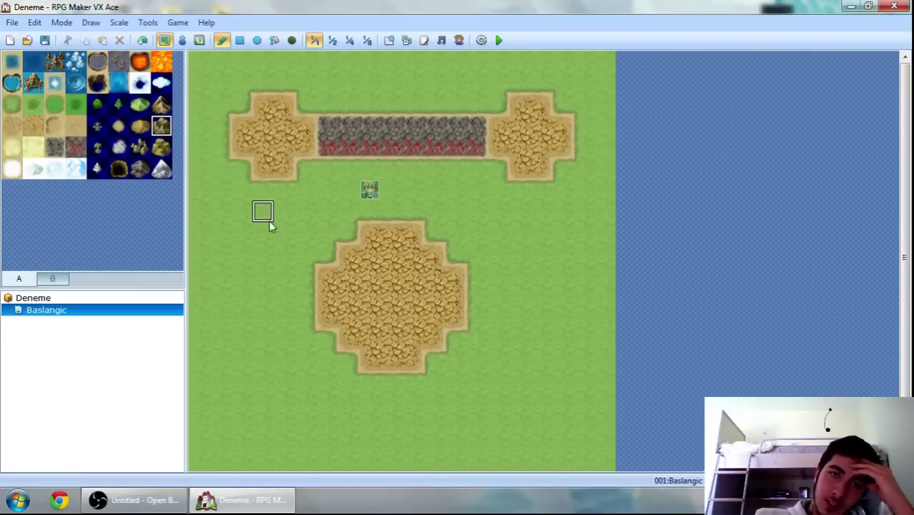
{"action": "mouse_move", "coordinate": [235, 199]}
{"action": "left_mouse_down"}
{"action": "mouse_move", "coordinate": [268, 200]}
{"action": "mouse_move", "coordinate": [264, 322]}
{"action": "left_mouse_up"}
{"action": "mouse_move", "coordinate": [562, 190]}
{"action": "left_mouse_down"}
{"action": "mouse_move", "coordinate": [520, 198]}
{"action": "mouse_move", "coordinate": [520, 342]}
{"action": "left_mouse_up"}
{"action": "left_click", "coordinate": [220, 189]}
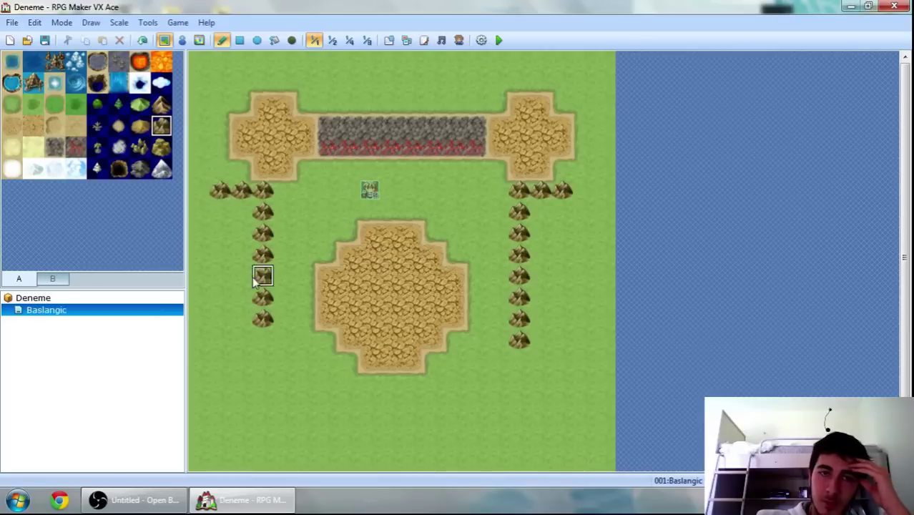
Paint a black pit about 2 by 5 tiles at the map's left edge and line its right and lower sides with grey leafless trees
{"action": "left_click", "coordinate": [119, 169]}
{"action": "mouse_move", "coordinate": [201, 297]}
{"action": "left_mouse_down"}
{"action": "mouse_move", "coordinate": [229, 362]}
{"action": "mouse_move", "coordinate": [209, 328]}
{"action": "mouse_move", "coordinate": [212, 309]}
{"action": "mouse_move", "coordinate": [212, 365]}
{"action": "mouse_move", "coordinate": [204, 346]}
{"action": "mouse_move", "coordinate": [215, 276]}
{"action": "left_mouse_up"}
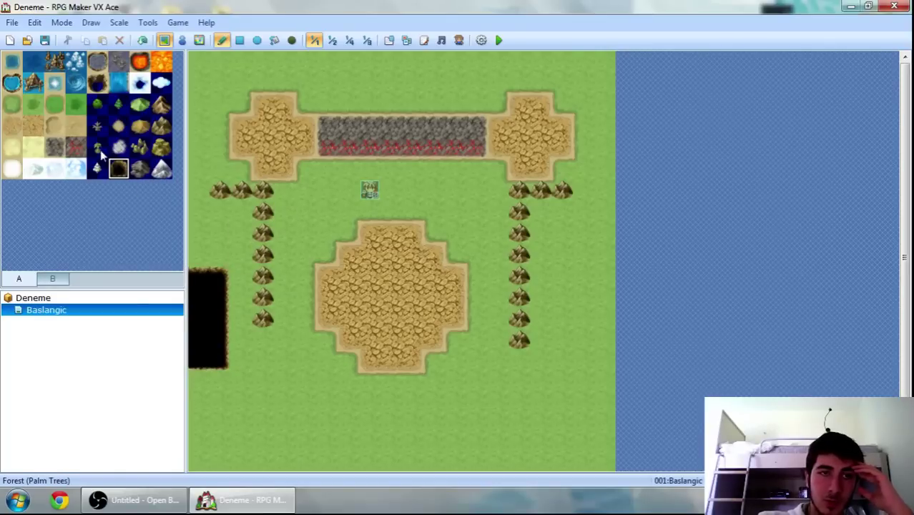
{"action": "left_click", "coordinate": [98, 125]}
{"action": "mouse_move", "coordinate": [241, 276]}
{"action": "left_mouse_down"}
{"action": "mouse_move", "coordinate": [218, 389]}
{"action": "mouse_move", "coordinate": [194, 387]}
{"action": "left_mouse_up"}
Paint a block of green forest about 3 by 3 tiles directly above the black pit
{"action": "left_click", "coordinate": [101, 109]}
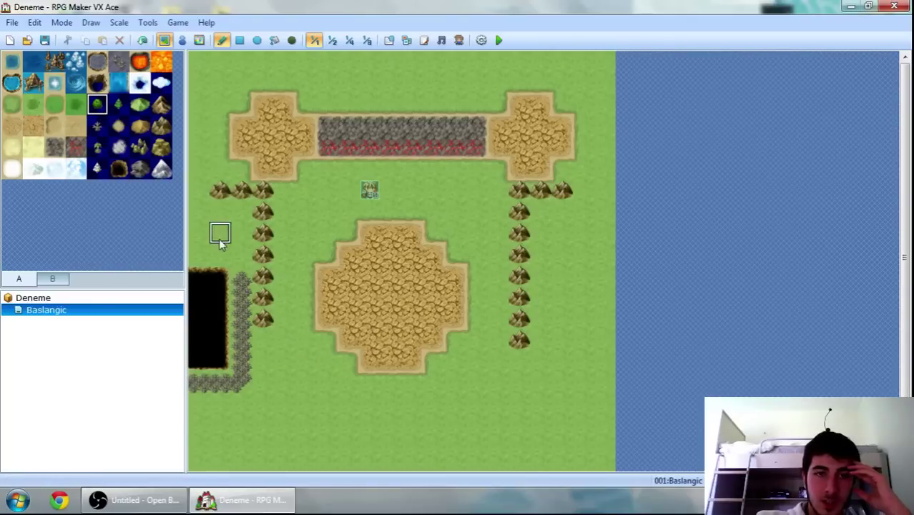
{"action": "mouse_move", "coordinate": [220, 235]}
{"action": "left_mouse_down"}
{"action": "mouse_move", "coordinate": [203, 216]}
{"action": "mouse_move", "coordinate": [218, 246]}
{"action": "mouse_move", "coordinate": [226, 241]}
{"action": "mouse_move", "coordinate": [216, 214]}
{"action": "mouse_move", "coordinate": [230, 221]}
{"action": "mouse_move", "coordinate": [236, 265]}
{"action": "left_mouse_up"}
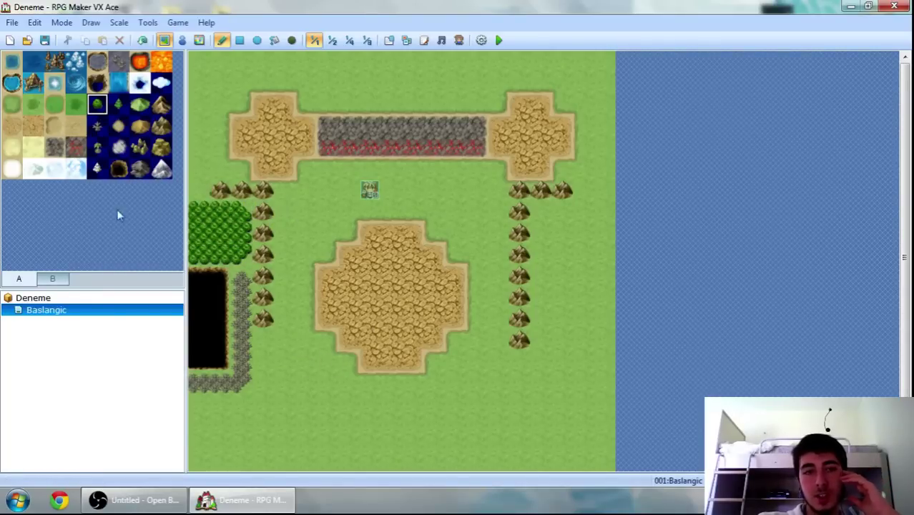
Browse the B tileset and place the Large Mansion near the centre of the large brown patch
{"action": "left_click", "coordinate": [54, 279]}
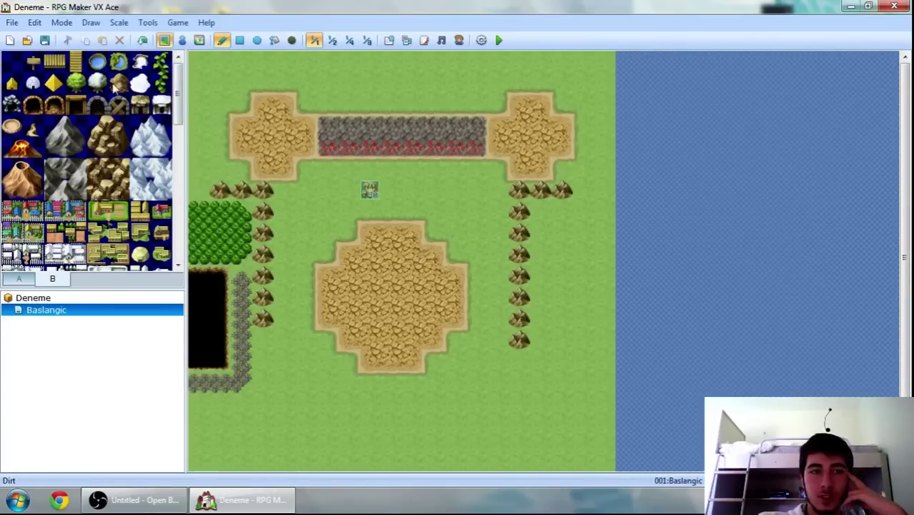
{"action": "scroll", "coordinate": [114, 143], "scroll_direction": "down", "scroll_amount": 5}
{"action": "scroll", "coordinate": [108, 215], "scroll_direction": "up", "scroll_amount": 5}
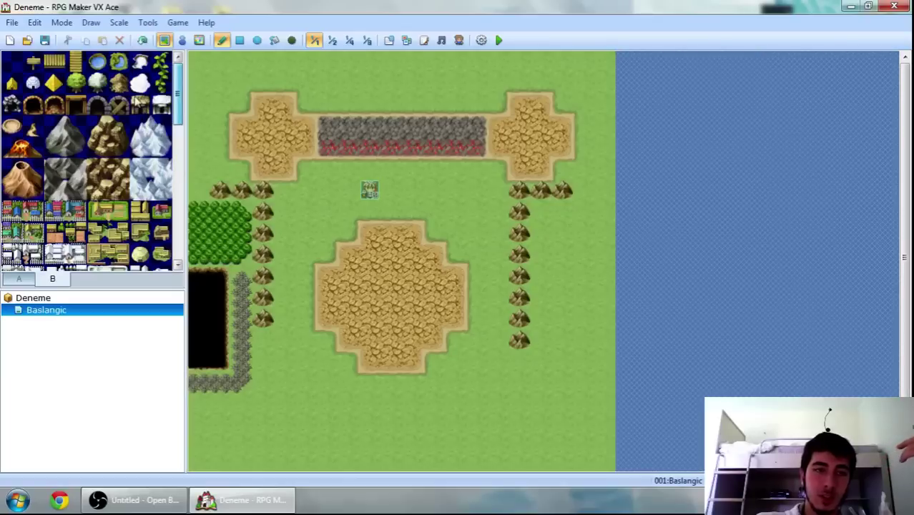
{"action": "scroll", "coordinate": [158, 139], "scroll_direction": "down", "scroll_amount": 3}
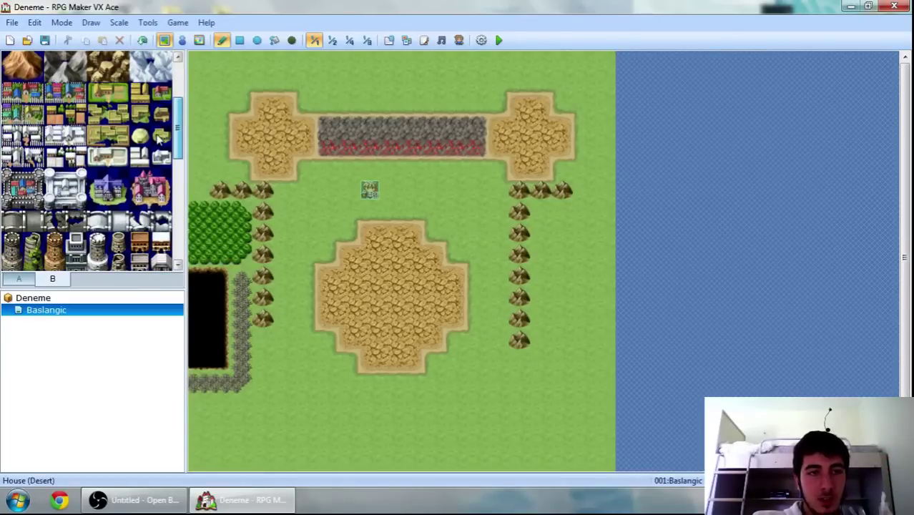
{"action": "left_click", "coordinate": [107, 190]}
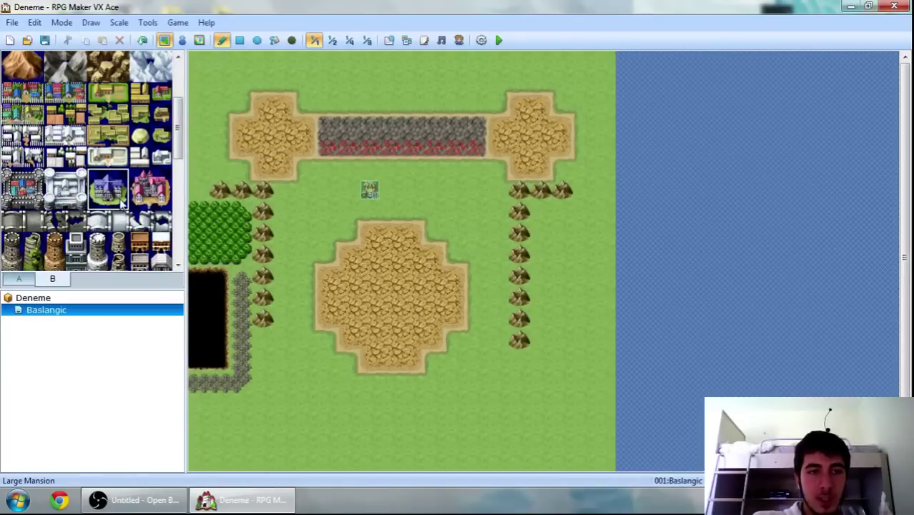
{"action": "left_click", "coordinate": [384, 275]}
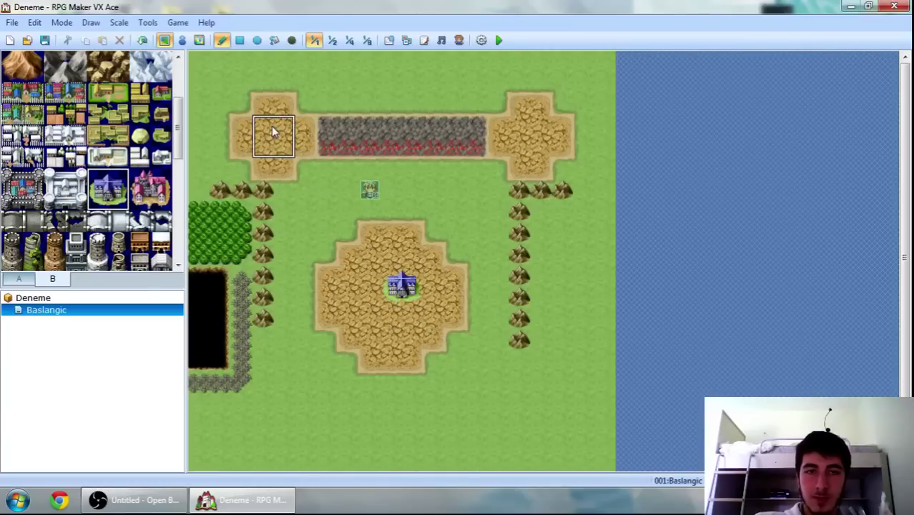
Place the pink castle on the upper-left brown patch and the Fortress City on the upper-right one
{"action": "left_click", "coordinate": [164, 197]}
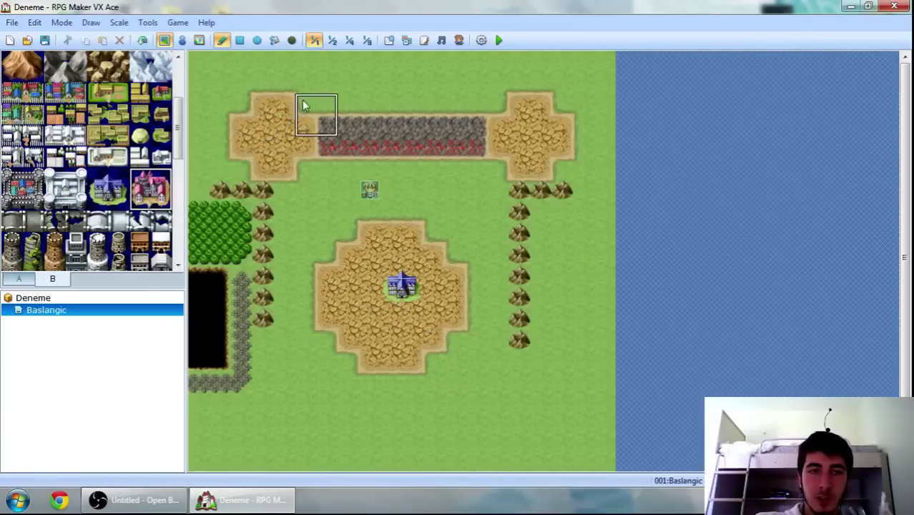
{"action": "left_click", "coordinate": [269, 132]}
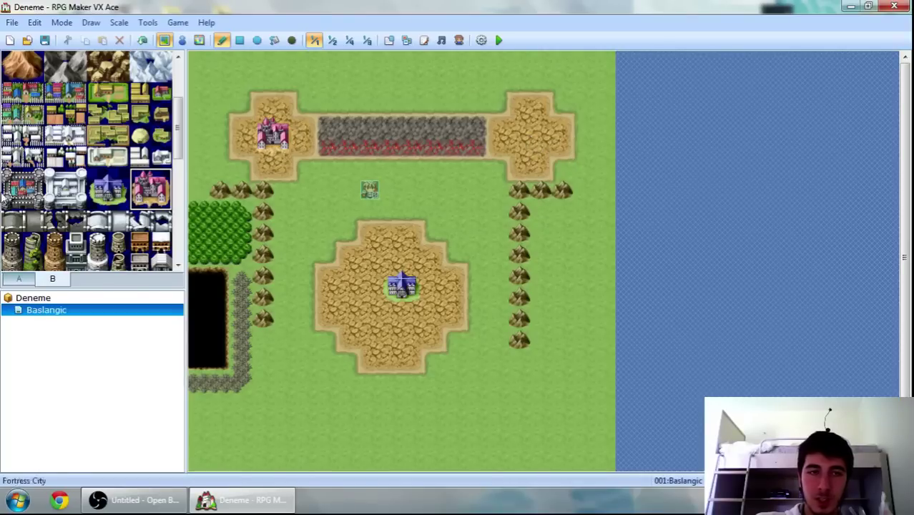
{"action": "left_click", "coordinate": [21, 188]}
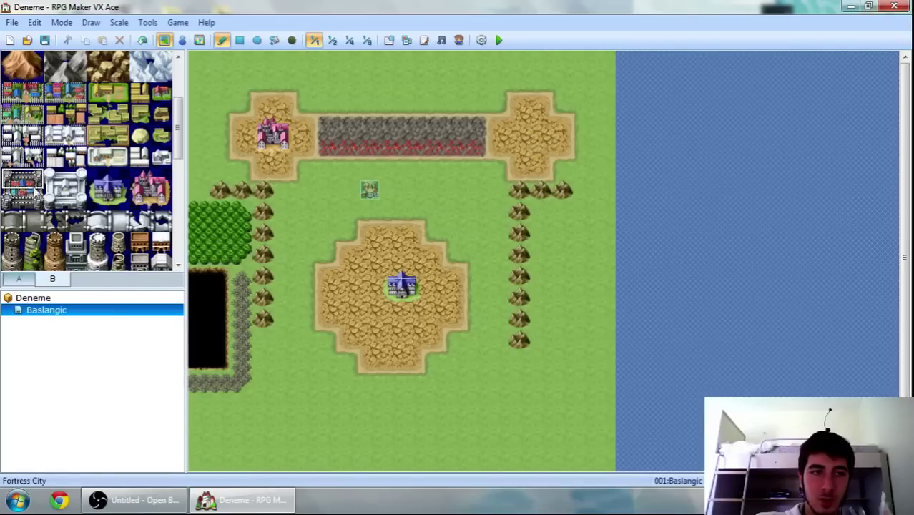
{"action": "left_click", "coordinate": [524, 133]}
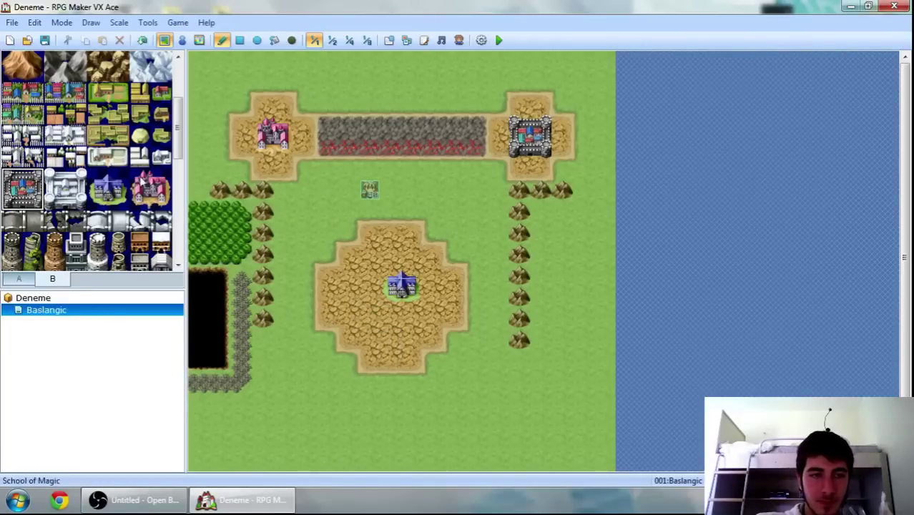
Place a Floating Continent on the grass below the large brown patch, with its shadow directly beneath it
{"action": "left_click_drag", "start_coordinate": [175, 122], "coordinate": [183, 254]}
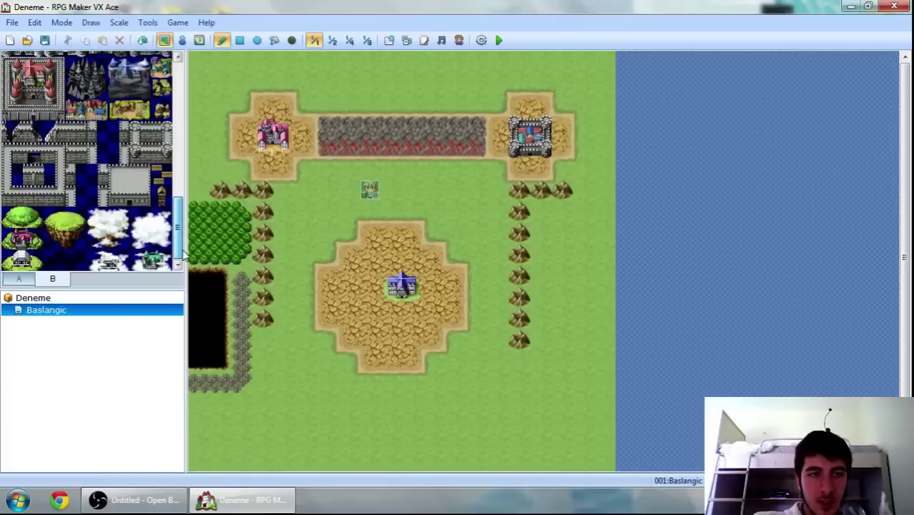
{"action": "left_click", "coordinate": [75, 230]}
{"action": "left_click", "coordinate": [338, 415]}
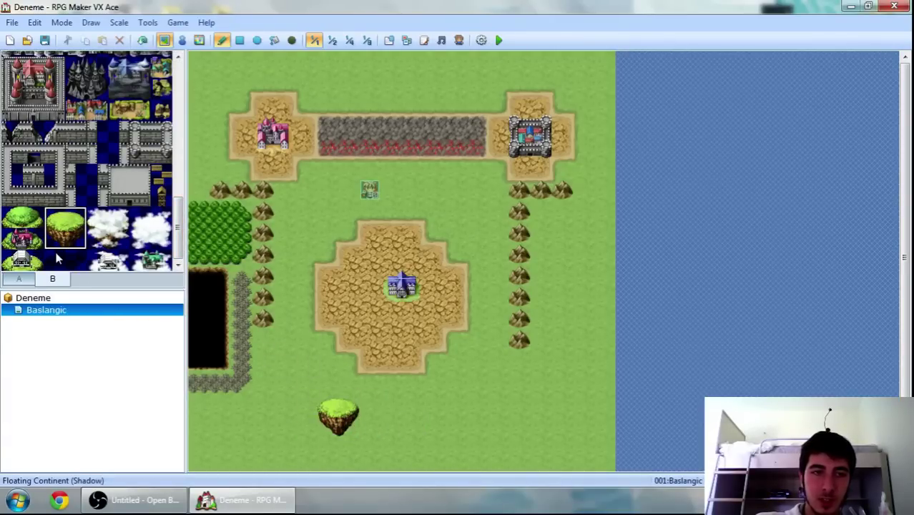
{"action": "left_click", "coordinate": [59, 259]}
{"action": "left_click", "coordinate": [337, 446]}
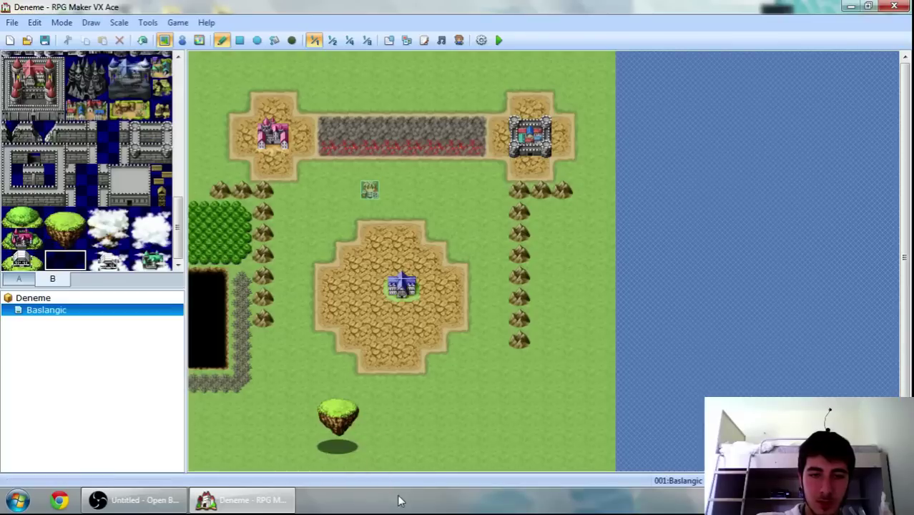
Paint shadow tiles over the floating island and cover their left halves with a vertical castle wall strip
{"action": "left_click_drag", "start_coordinate": [337, 405], "coordinate": [320, 451]}
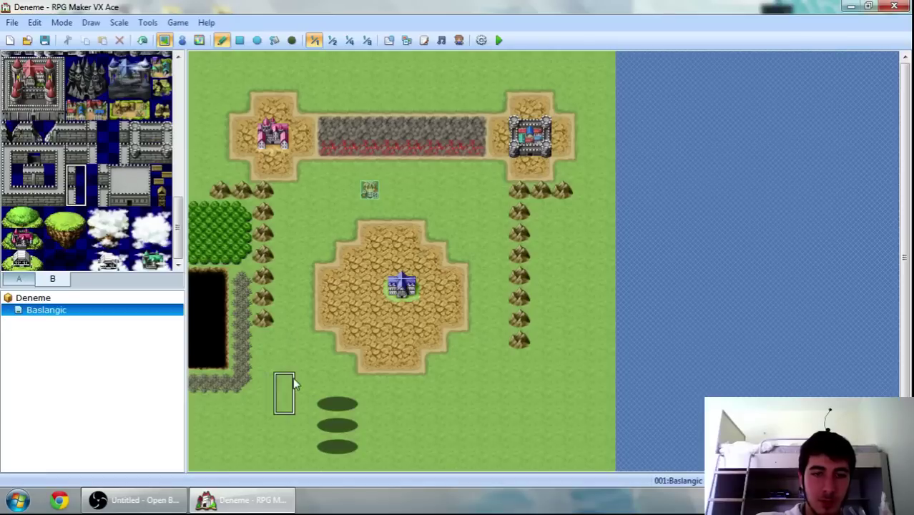
{"action": "left_click_drag", "start_coordinate": [326, 405], "coordinate": [322, 458]}
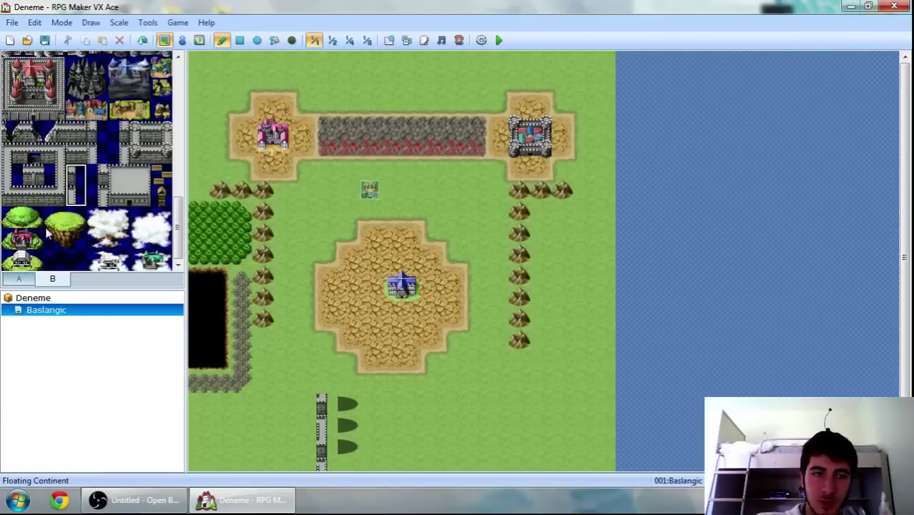
Cover the wall strip and shadows with four stacked rows of Town A (Ruins) tiles
{"action": "left_click_drag", "start_coordinate": [80, 115], "coordinate": [98, 113]}
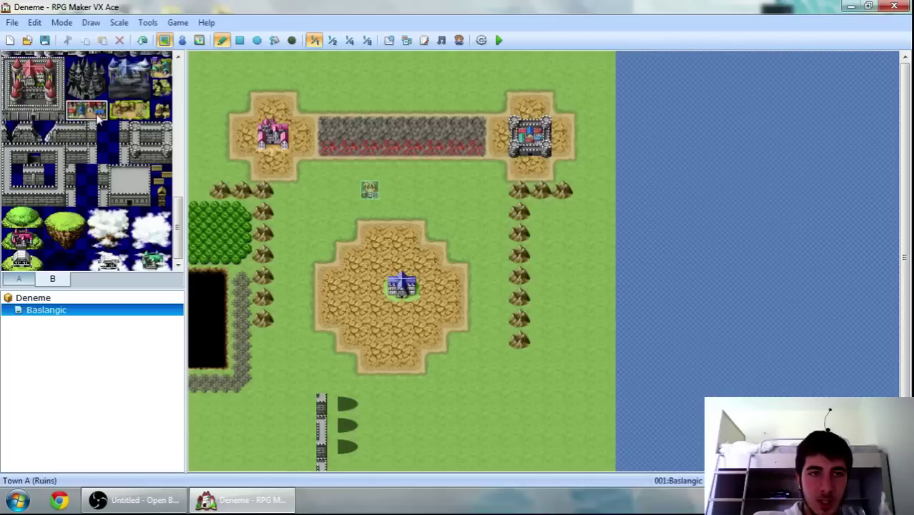
{"action": "left_click", "coordinate": [322, 404]}
{"action": "left_click", "coordinate": [322, 427]}
{"action": "left_click", "coordinate": [322, 443]}
{"action": "left_click", "coordinate": [320, 465]}
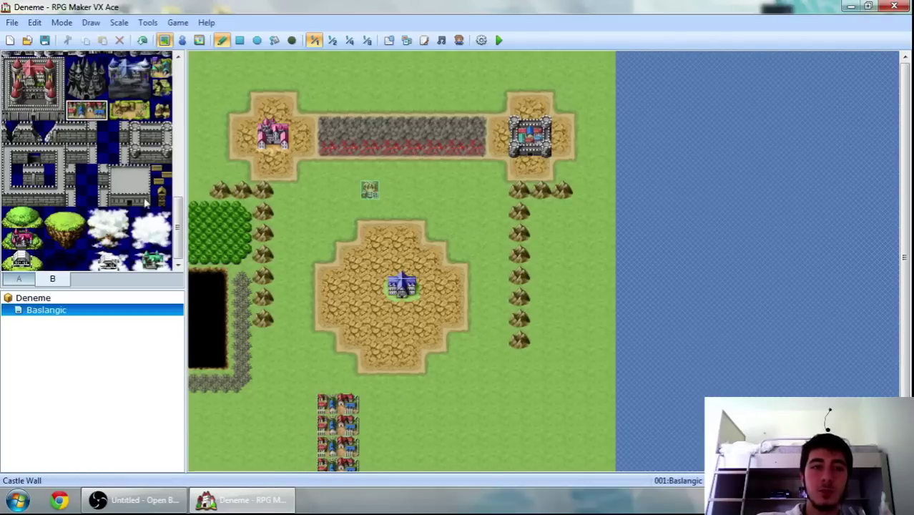
Erase the column of ruined towns below the large brown patch with the empty tile
{"action": "left_click_drag", "start_coordinate": [179, 231], "coordinate": [160, 85]}
{"action": "left_click", "coordinate": [12, 62]}
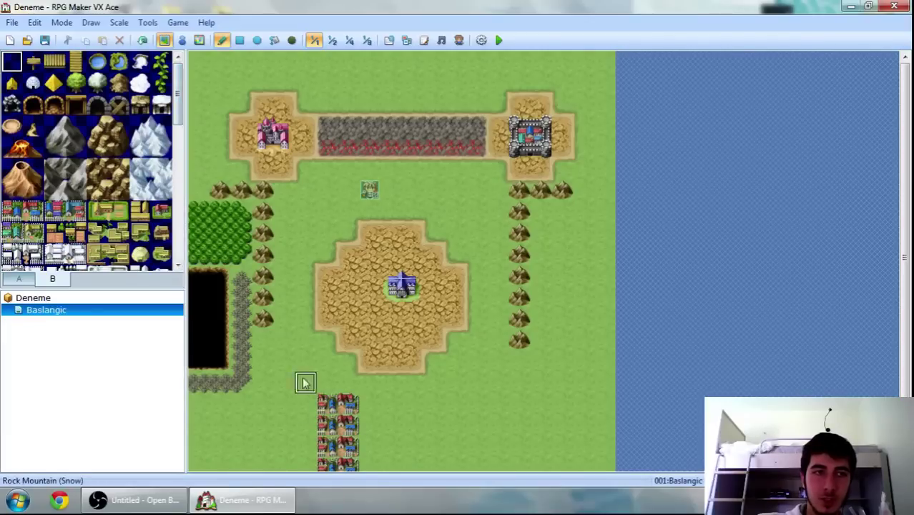
{"action": "mouse_move", "coordinate": [321, 400]}
{"action": "left_mouse_down"}
{"action": "mouse_move", "coordinate": [351, 432]}
{"action": "mouse_move", "coordinate": [340, 430]}
{"action": "mouse_move", "coordinate": [327, 465]}
{"action": "left_mouse_up"}
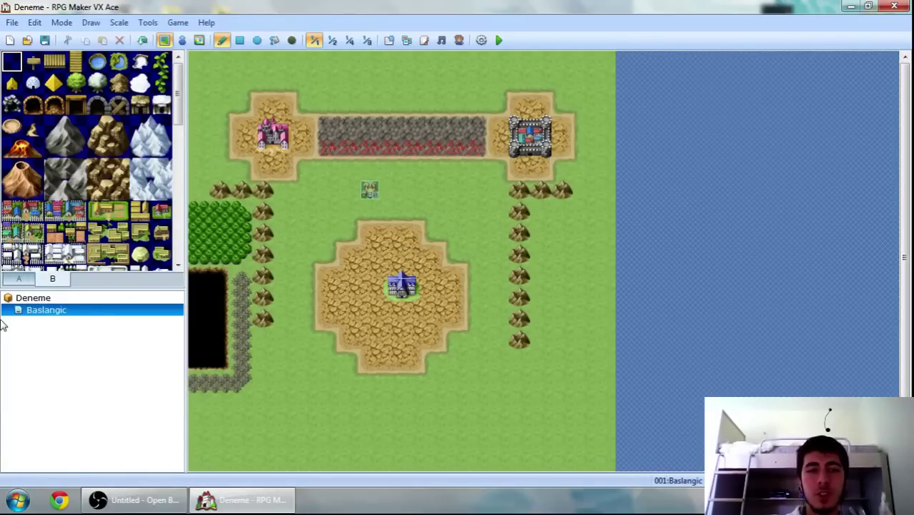
Start a new map under Baslangic and name it Mavi Sato
{"action": "right_click", "coordinate": [32, 328]}
{"action": "left_click", "coordinate": [6, 334]}
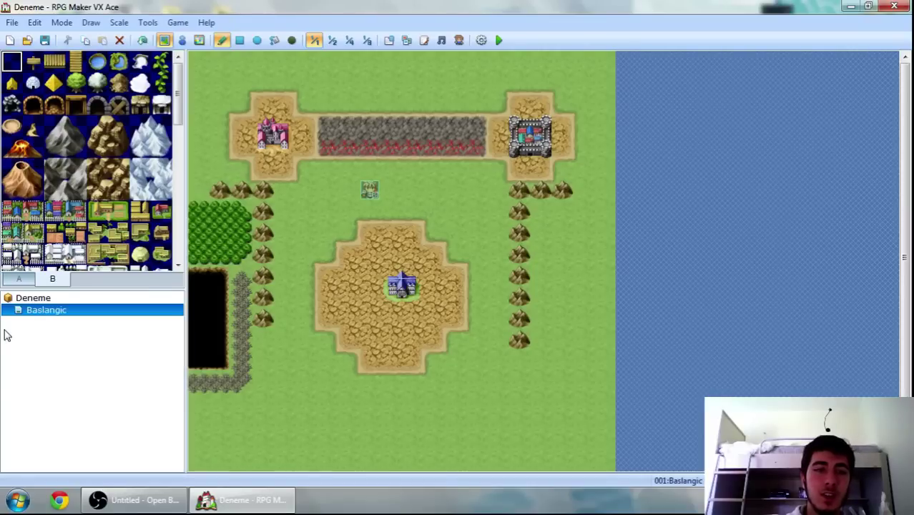
{"action": "right_click", "coordinate": [48, 337]}
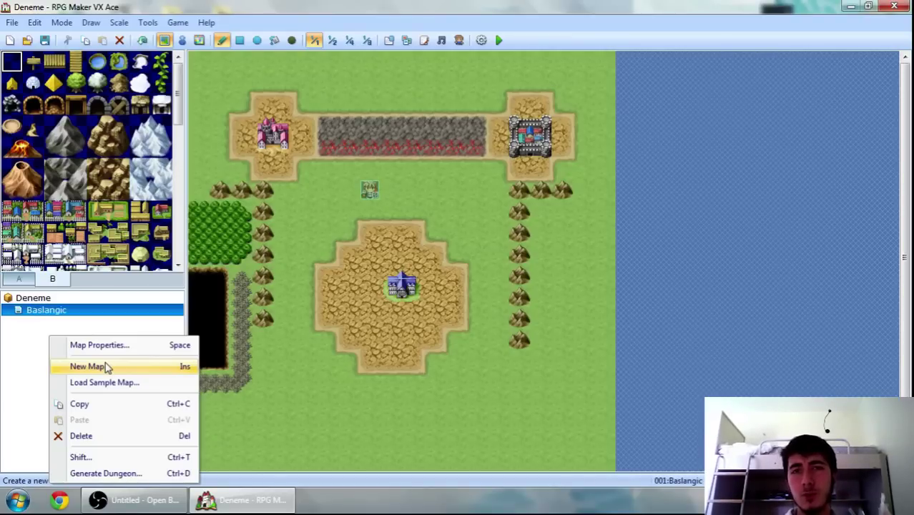
{"action": "left_click", "coordinate": [107, 367]}
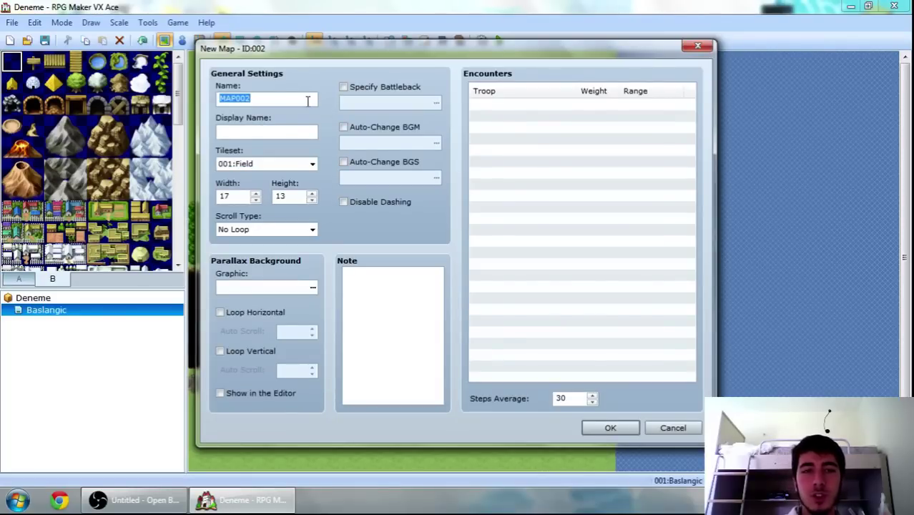
{"action": "left_click_drag", "start_coordinate": [349, 57], "coordinate": [408, 34]}
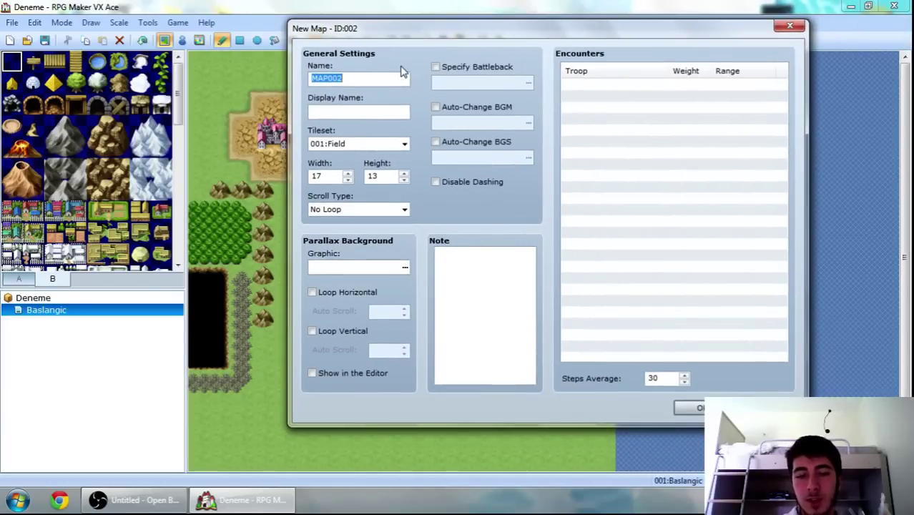
{"action": "type", "text": "i Sato"}
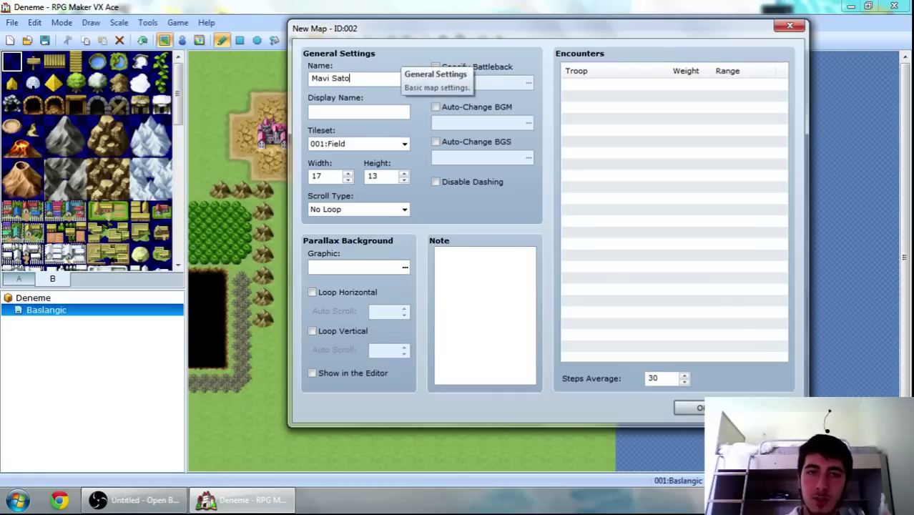
Give the new map the 002:Exterior tileset, a width of 25 and a height of 20, and create it
{"action": "left_click", "coordinate": [403, 144]}
{"action": "left_click", "coordinate": [387, 167]}
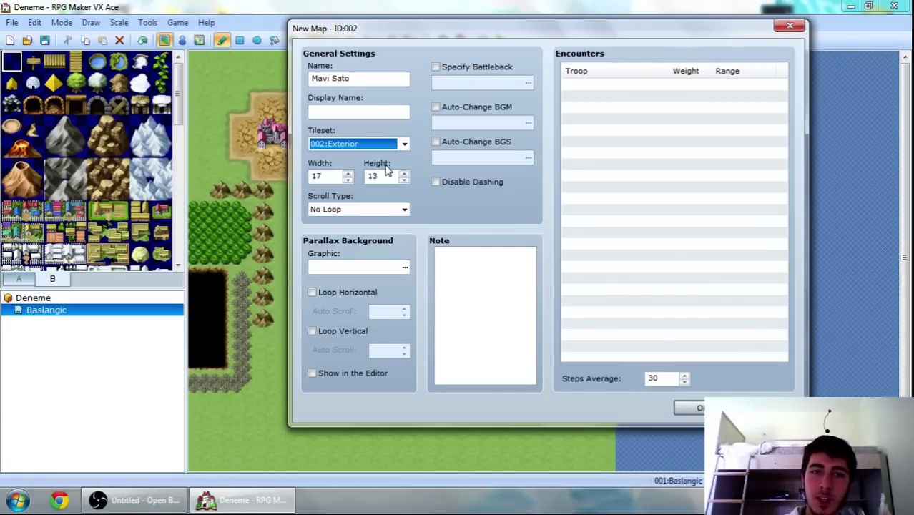
{"action": "double_click", "coordinate": [337, 178]}
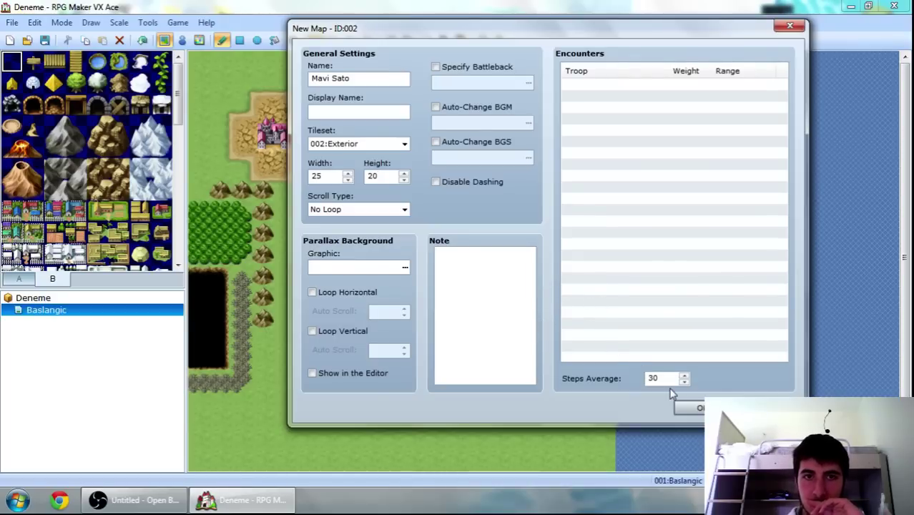
{"action": "left_click", "coordinate": [691, 408]}
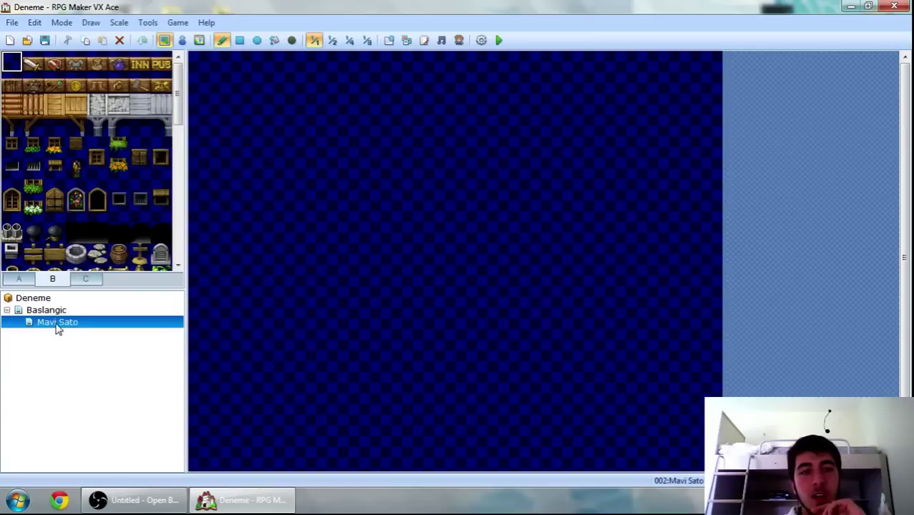
Move the Mavi Sato map out of Baslangic so it sits directly under the Deneme project
{"action": "left_click", "coordinate": [60, 312]}
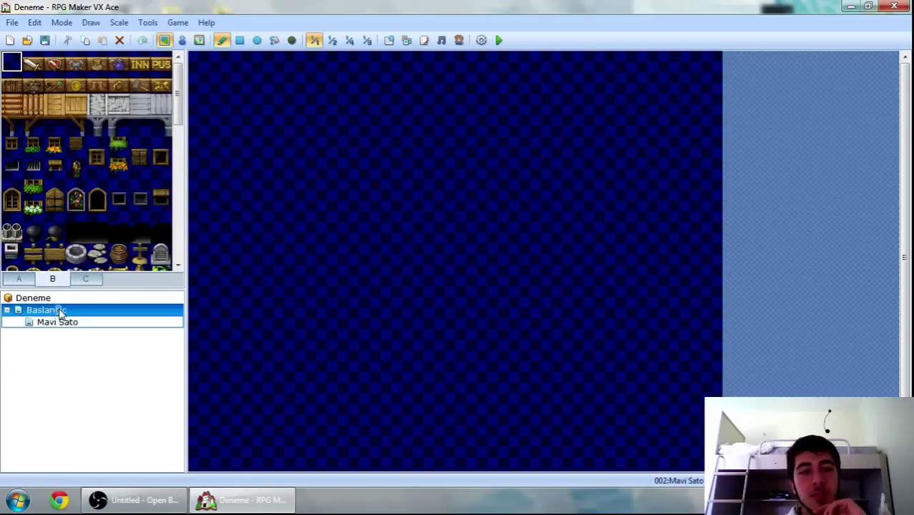
{"action": "left_click", "coordinate": [64, 323]}
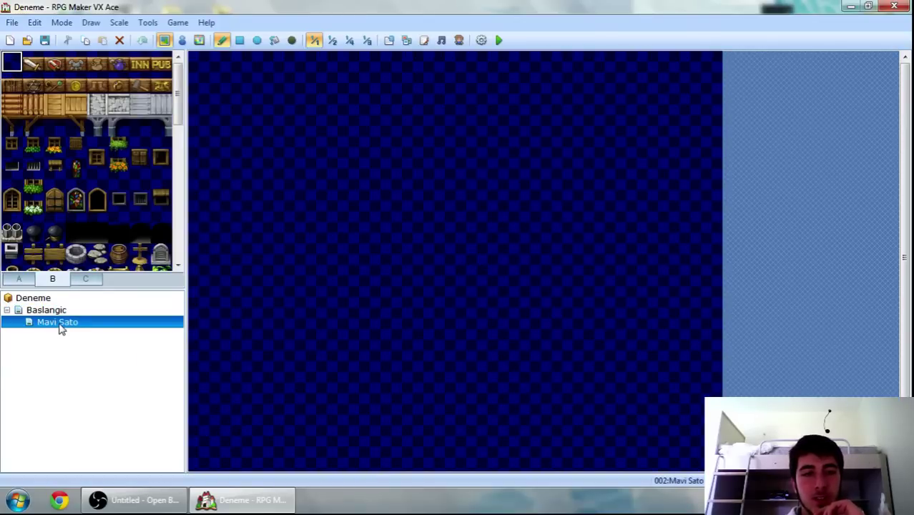
{"action": "left_click_drag", "start_coordinate": [60, 326], "coordinate": [35, 299]}
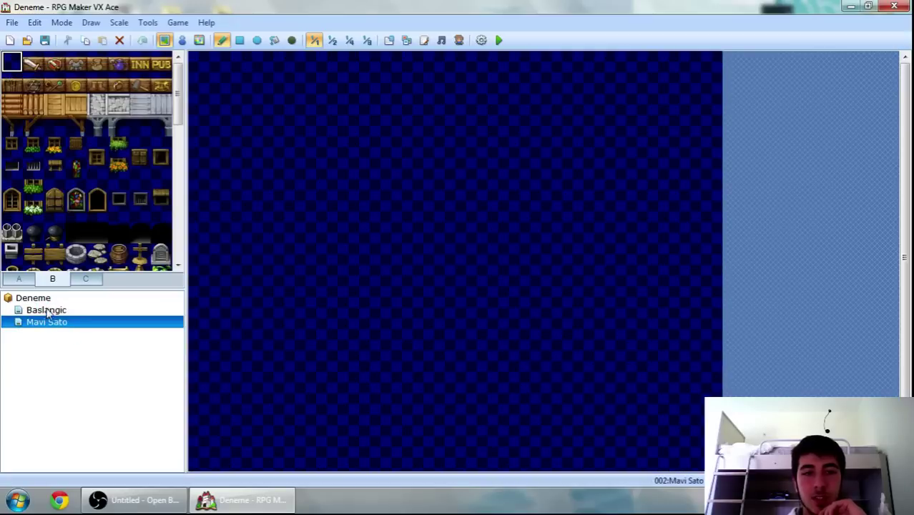
Flood-fill the whole Mavi Sato map with the plain green grass tile and reopen the Baslangic map
{"action": "left_click", "coordinate": [15, 279]}
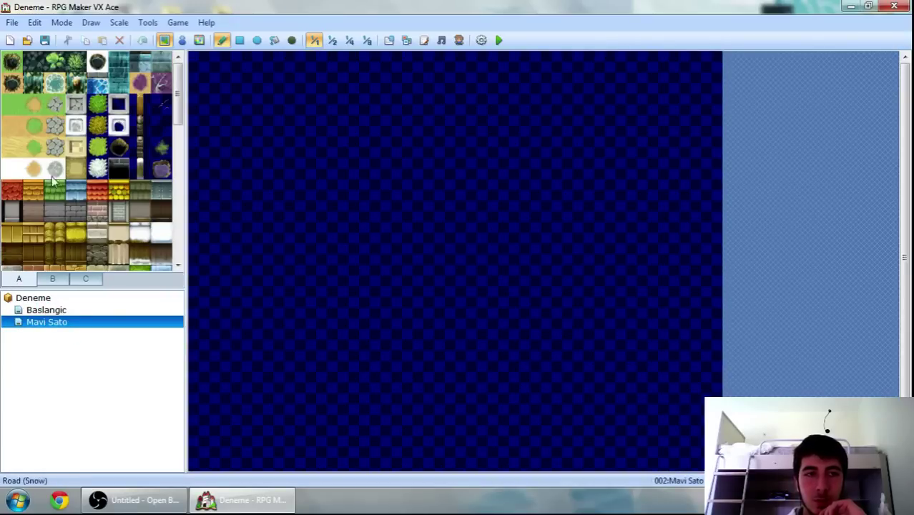
{"action": "left_click", "coordinate": [13, 105]}
{"action": "left_click", "coordinate": [274, 40]}
{"action": "left_click", "coordinate": [359, 172]}
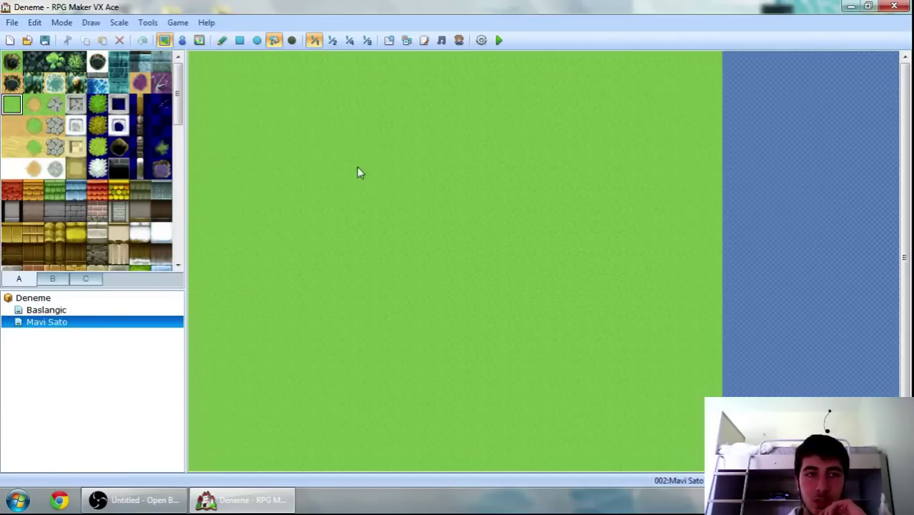
{"action": "left_click", "coordinate": [44, 311]}
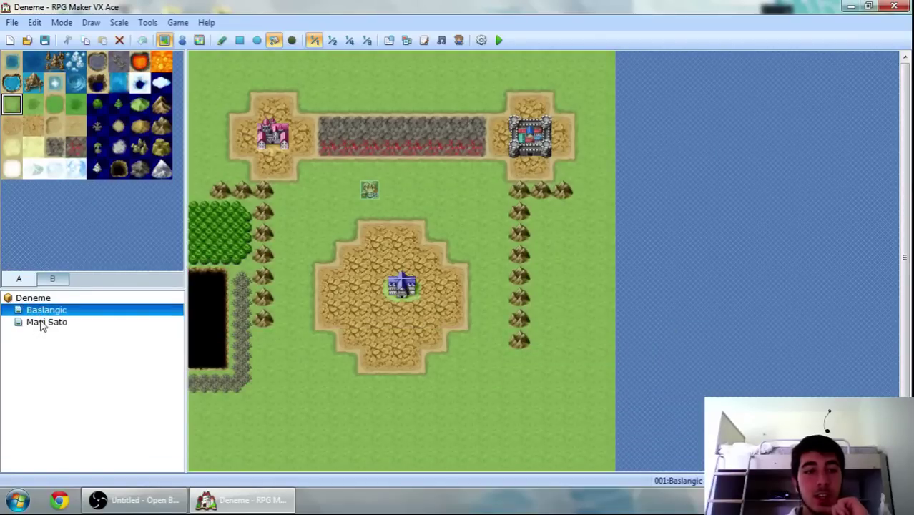
Open the Mavi Sato map and move it back under Baslangic as its child map
{"action": "left_click", "coordinate": [42, 323]}
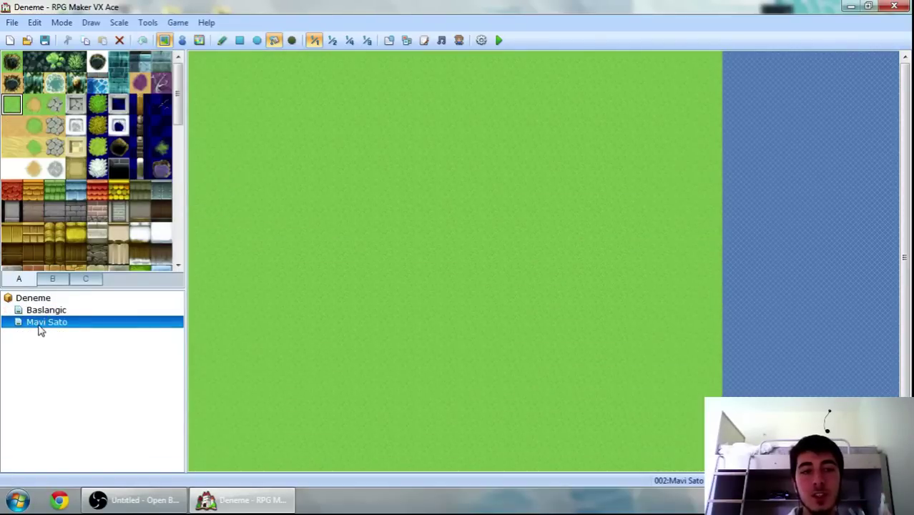
{"action": "left_click_drag", "start_coordinate": [51, 328], "coordinate": [45, 312]}
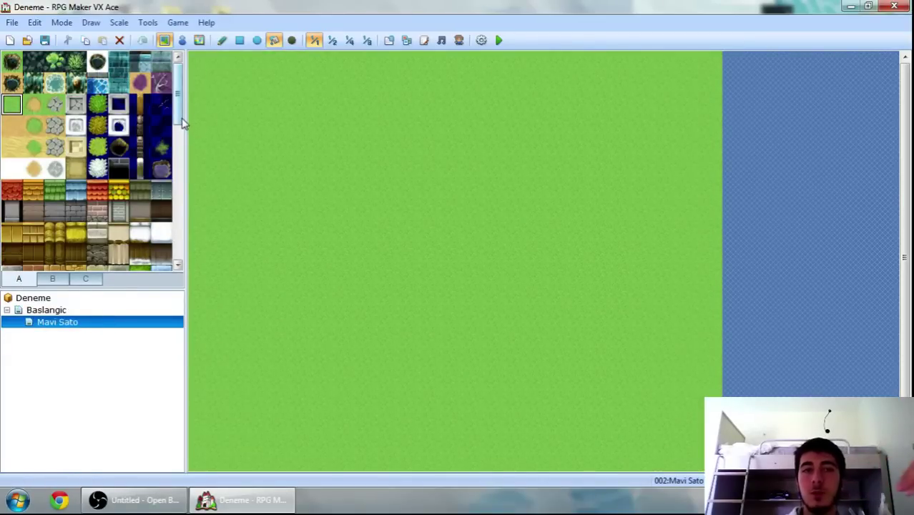
{"action": "scroll", "coordinate": [182, 122], "scroll_direction": "down", "scroll_amount": 2}
{"action": "scroll", "coordinate": [182, 116], "scroll_direction": "up", "scroll_amount": 2}
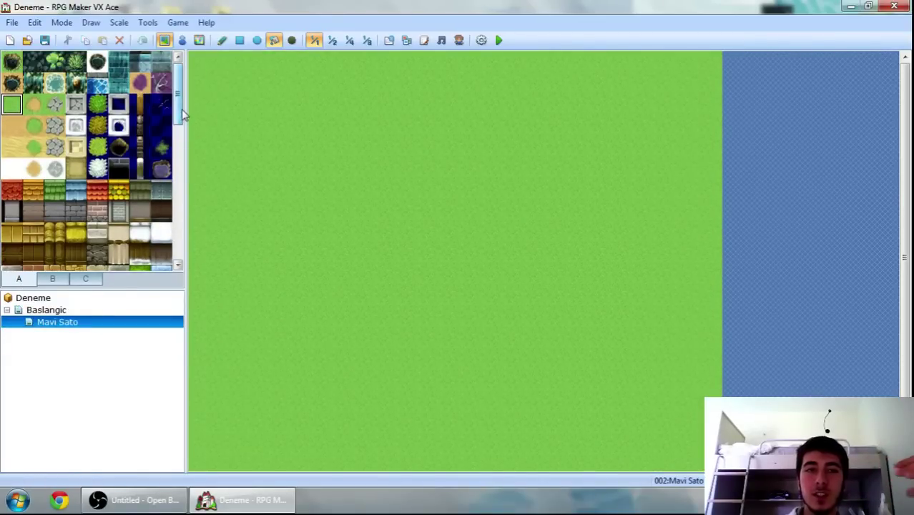
{"action": "right_click", "coordinate": [60, 351]}
{"action": "left_click", "coordinate": [74, 415]}
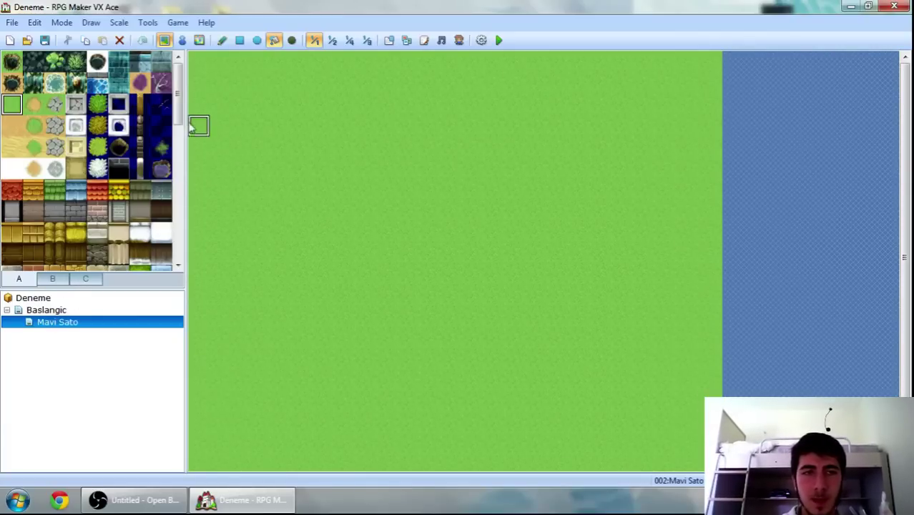
Find the blue roof block in the C tileset and pick its full 3 by 3 tile area
{"action": "scroll", "coordinate": [185, 150], "scroll_direction": "down", "scroll_amount": 3}
{"action": "scroll", "coordinate": [190, 161], "scroll_direction": "up", "scroll_amount": 3}
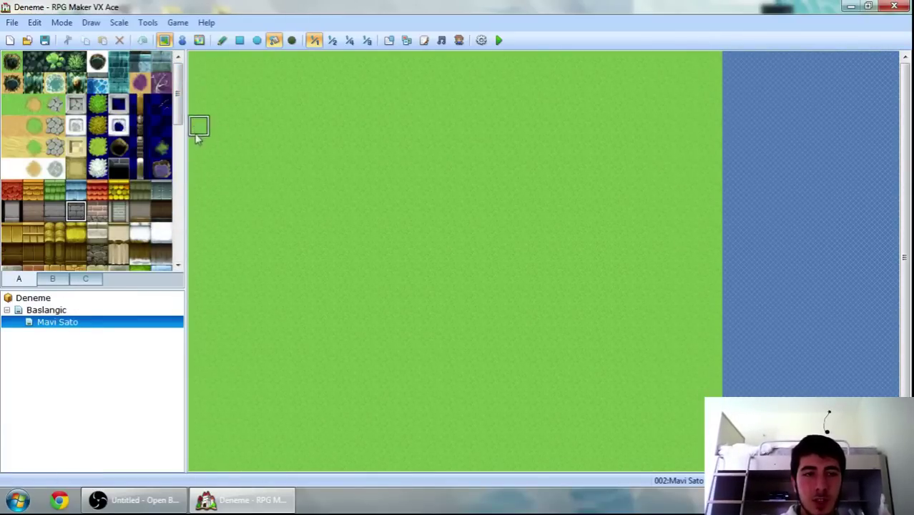
{"action": "left_click_drag", "start_coordinate": [180, 119], "coordinate": [181, 236]}
{"action": "left_click", "coordinate": [52, 279]}
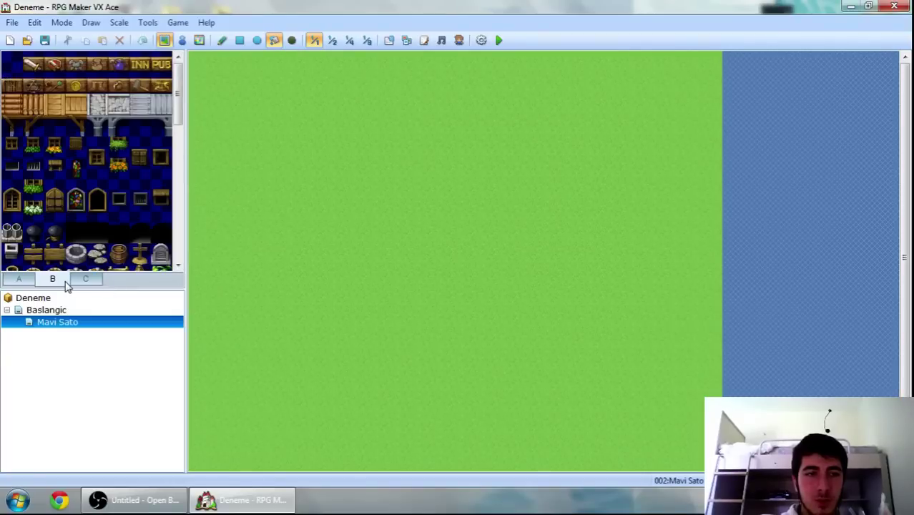
{"action": "left_click", "coordinate": [85, 278]}
{"action": "scroll", "coordinate": [129, 186], "scroll_direction": "up", "scroll_amount": 5}
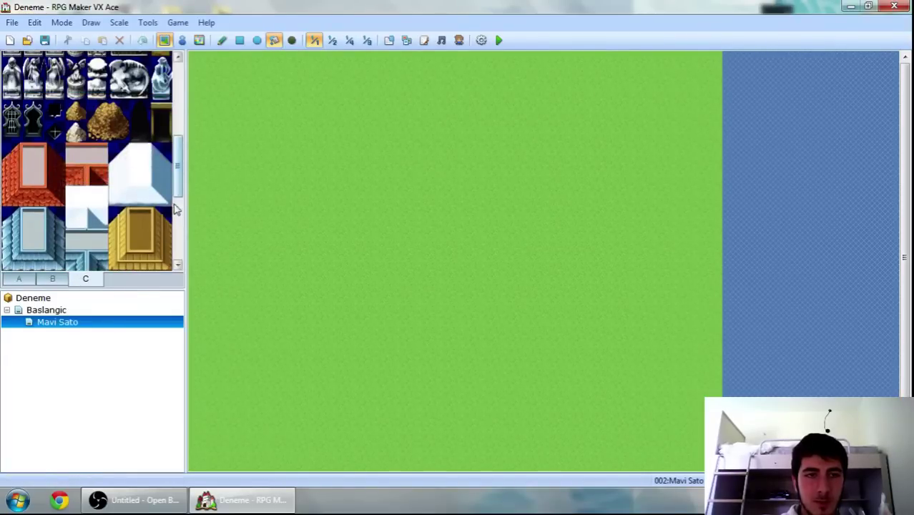
{"action": "scroll", "coordinate": [63, 188], "scroll_direction": "down", "scroll_amount": 2}
{"action": "left_click_drag", "start_coordinate": [13, 138], "coordinate": [49, 171]}
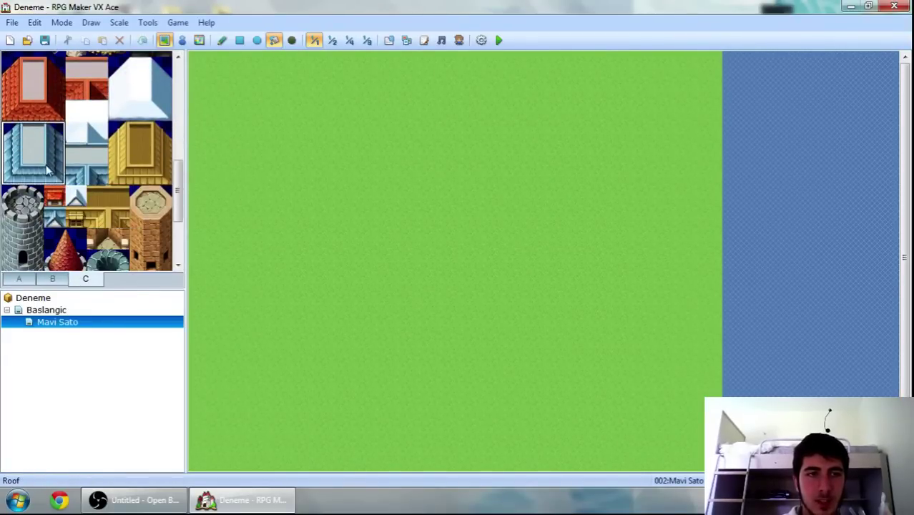
Undo a trial flood fill of the roof block and place two blue roof blocks with the Pencil, seven tiles apart in one row
{"action": "left_click", "coordinate": [309, 180]}
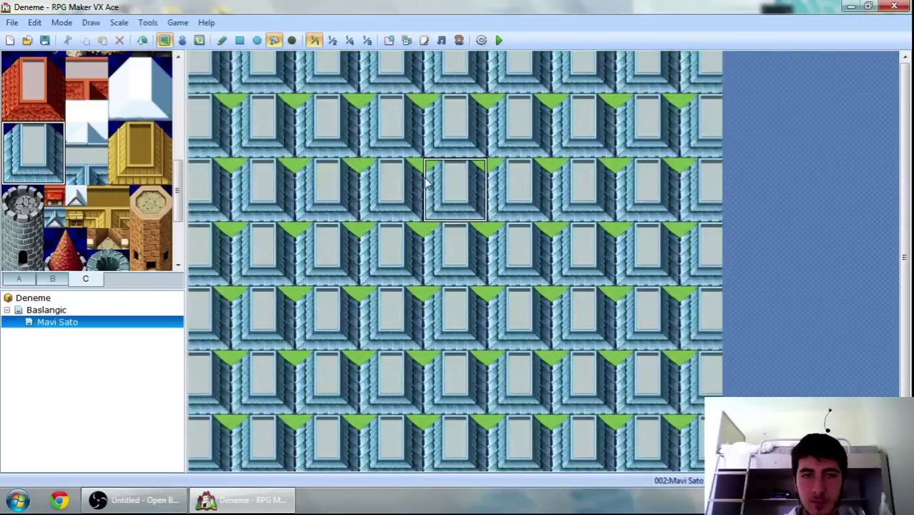
{"action": "key", "text": "ctrl+z"}
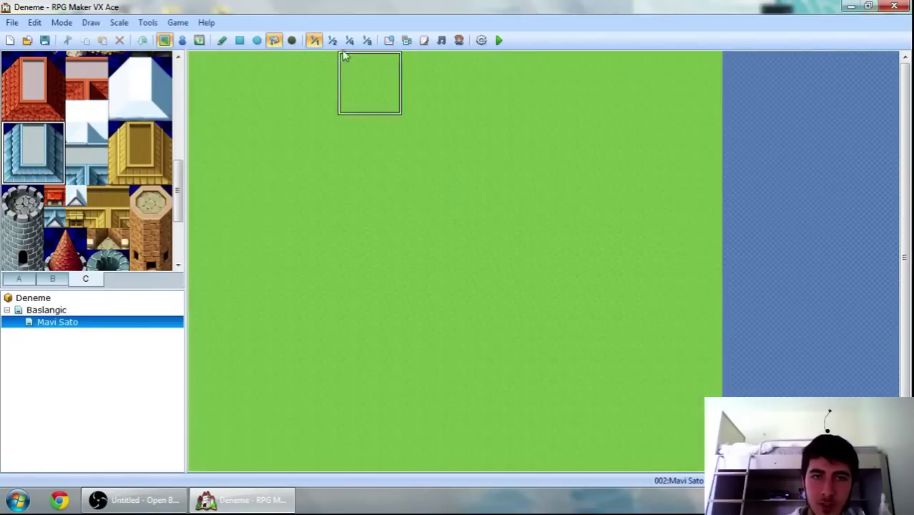
{"action": "left_click", "coordinate": [225, 41]}
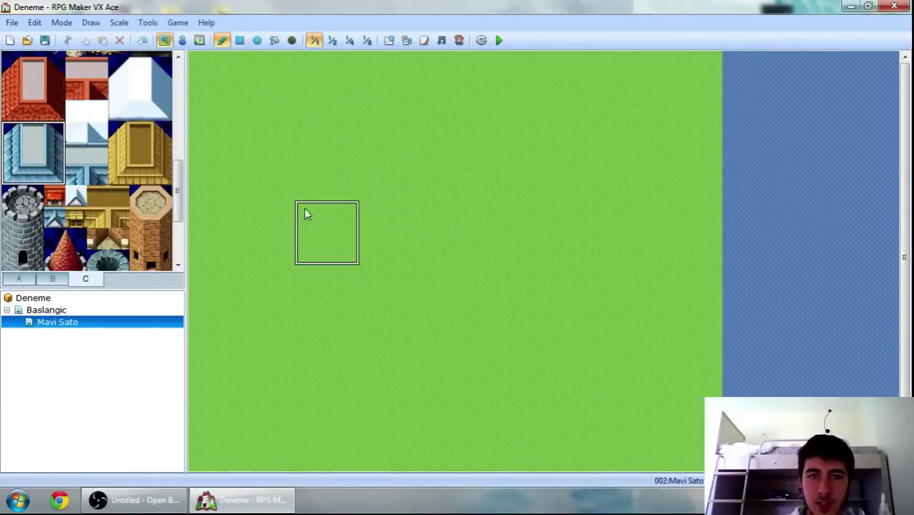
{"action": "left_click", "coordinate": [305, 188]}
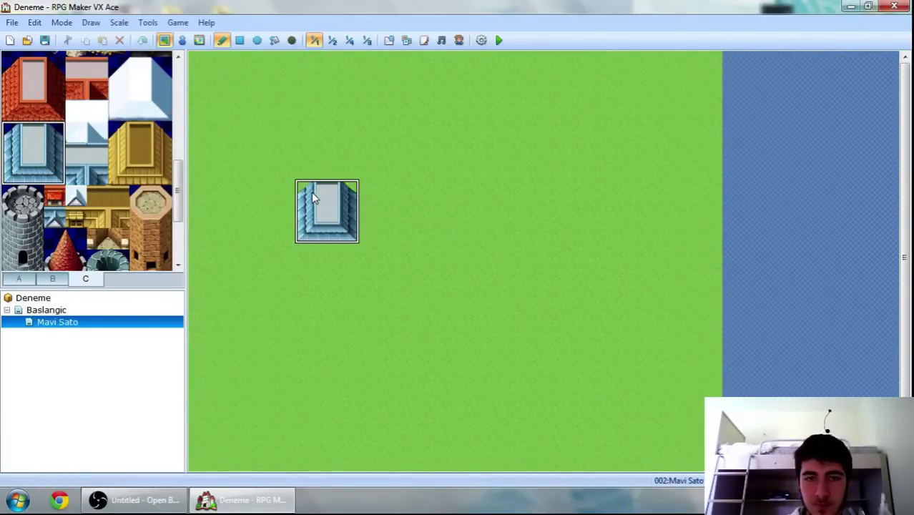
{"action": "left_click", "coordinate": [513, 198]}
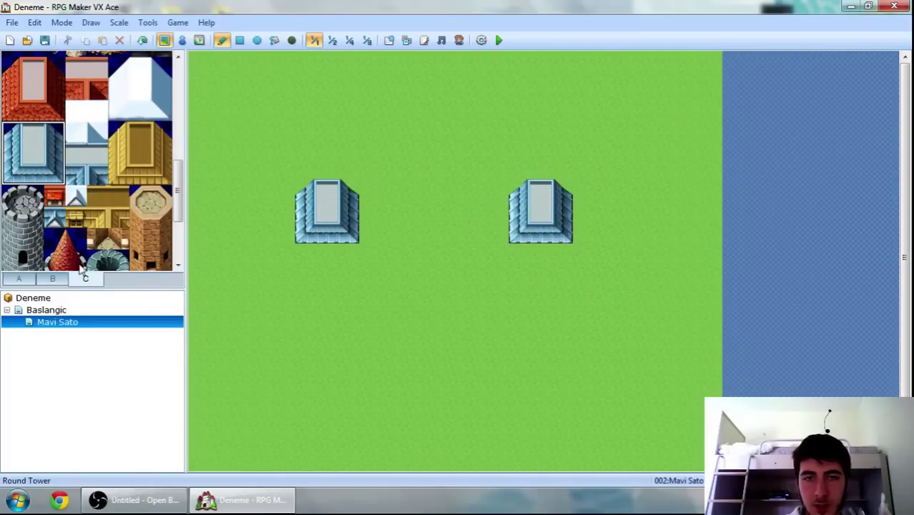
Draw a ten-tile strip of the flat blue-edged roof tiles in the row directly above the two roof blocks
{"action": "left_click_drag", "start_coordinate": [78, 154], "coordinate": [98, 154]}
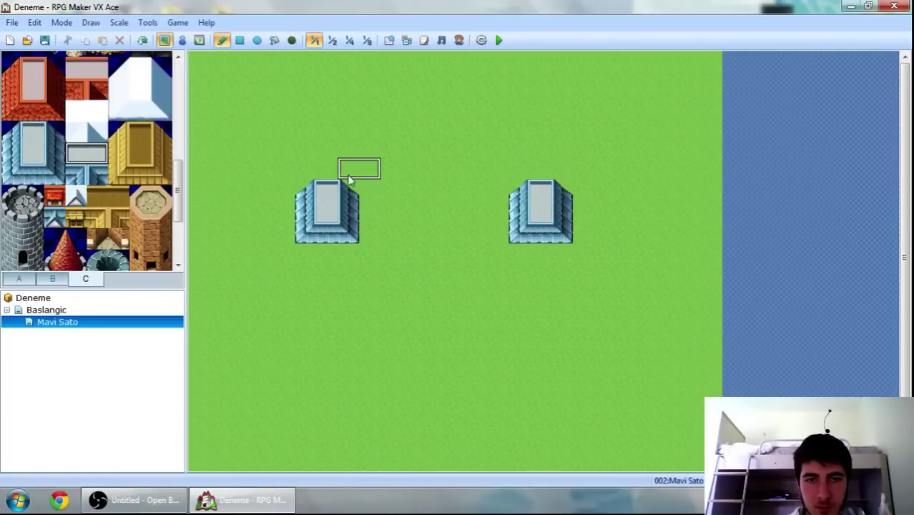
{"action": "left_click_drag", "start_coordinate": [356, 180], "coordinate": [419, 171]}
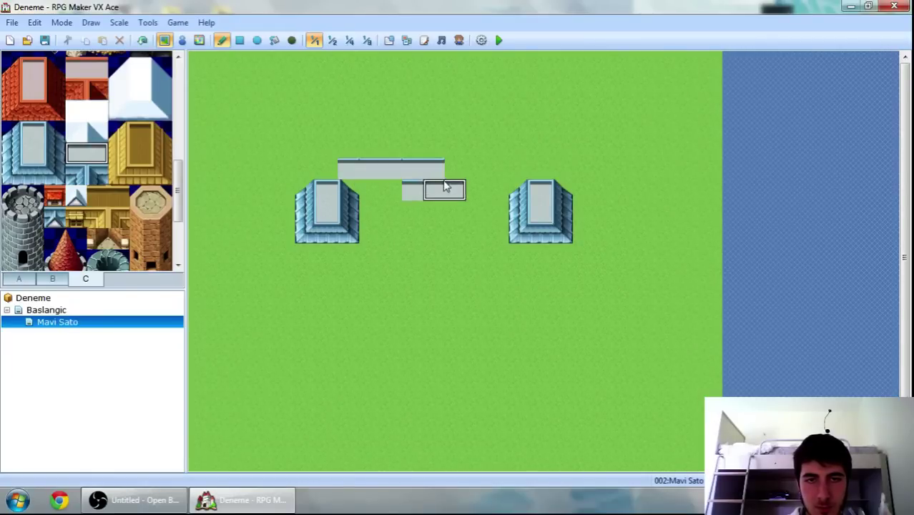
{"action": "key", "text": "ctrl+z"}
{"action": "left_click_drag", "start_coordinate": [351, 179], "coordinate": [529, 176]}
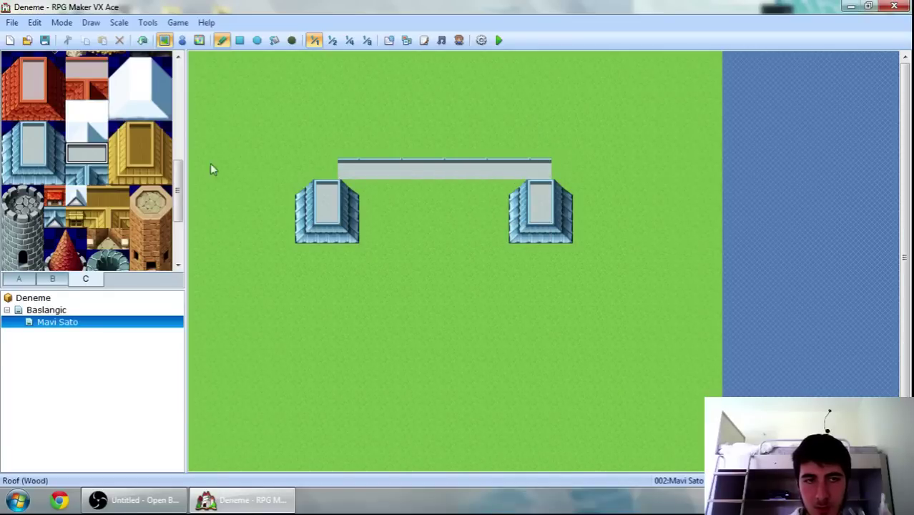
Join the strip to the right roof block with the plain flat roof tile and restore the blue top edge above it
{"action": "left_click", "coordinate": [89, 159]}
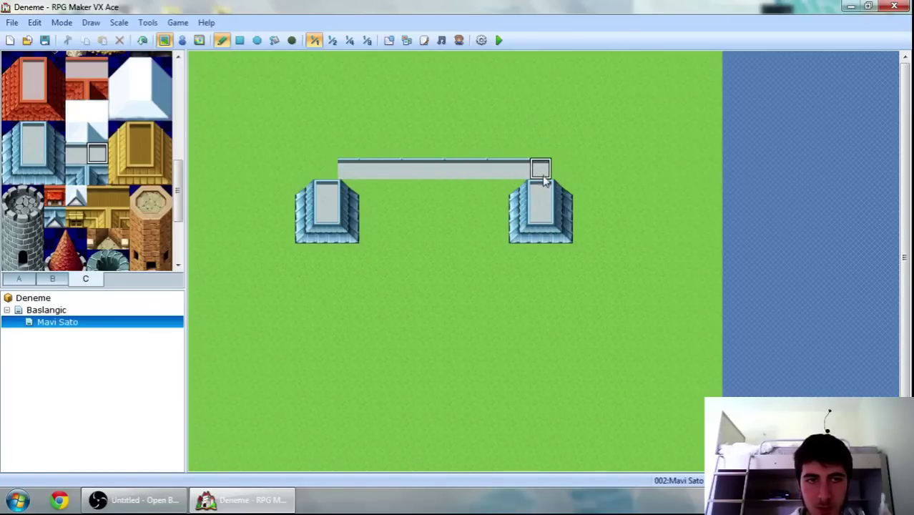
{"action": "left_click", "coordinate": [33, 153]}
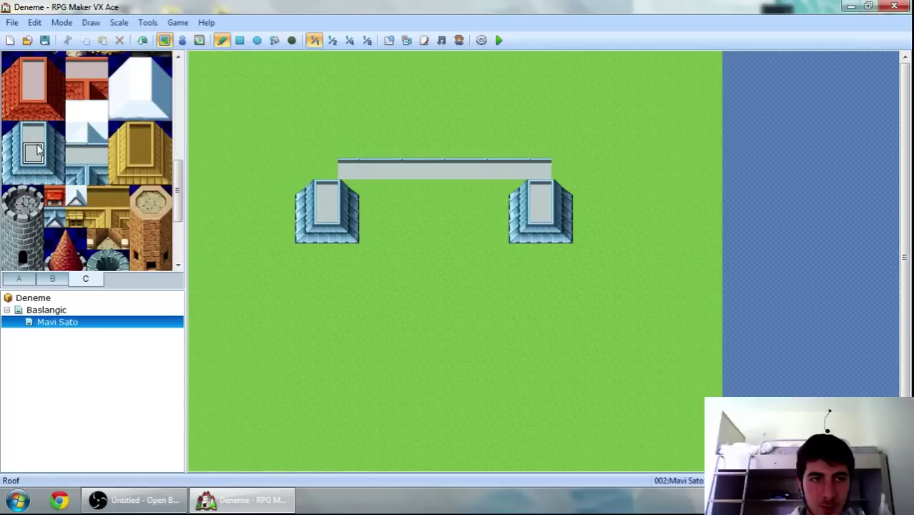
{"action": "left_click", "coordinate": [541, 189]}
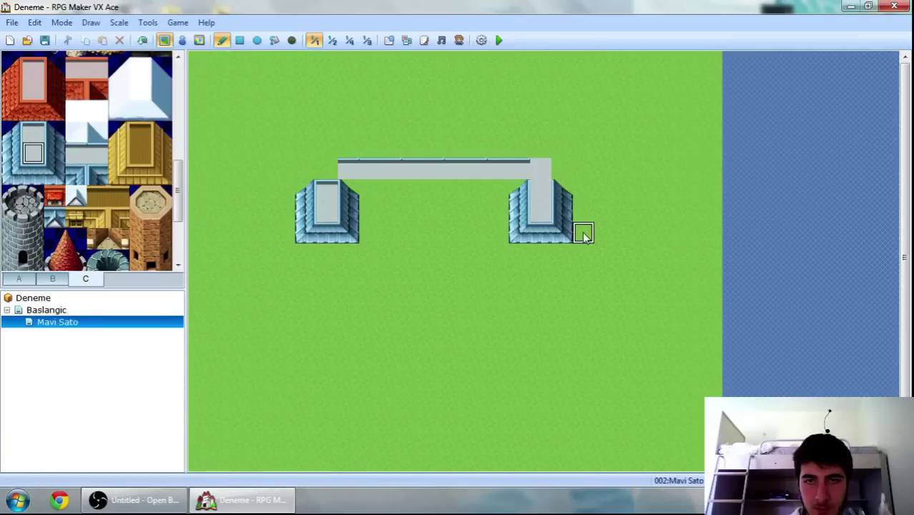
{"action": "left_click", "coordinate": [96, 152]}
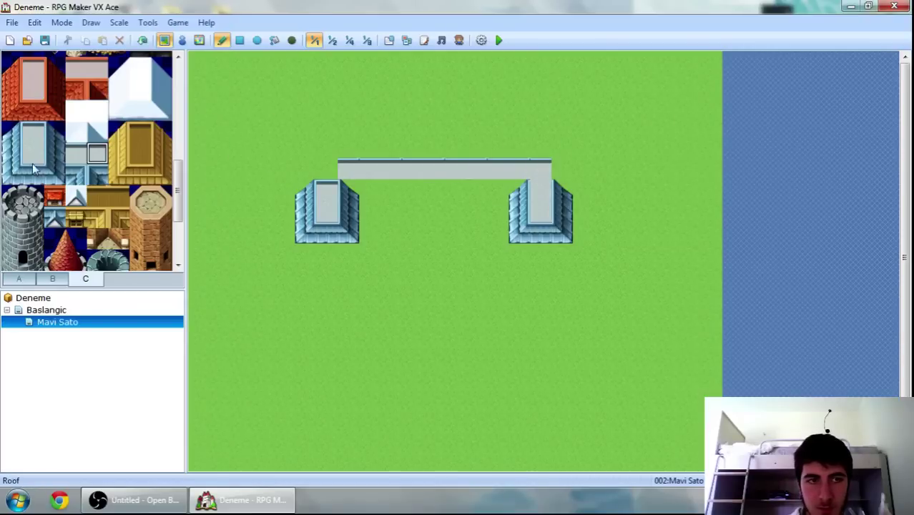
Extend the right block's outer slope up to the strip using the upper-right corner tile and the right slope tile
{"action": "left_click", "coordinate": [564, 172]}
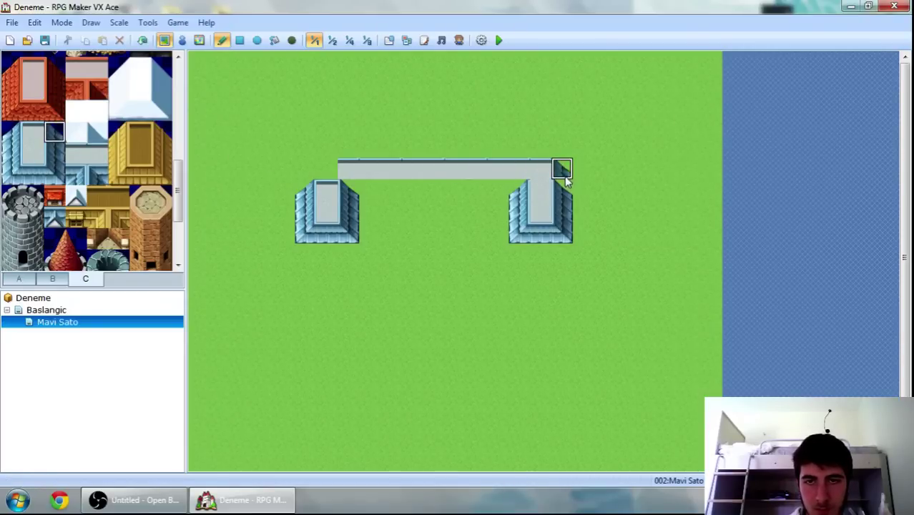
{"action": "left_click", "coordinate": [54, 153]}
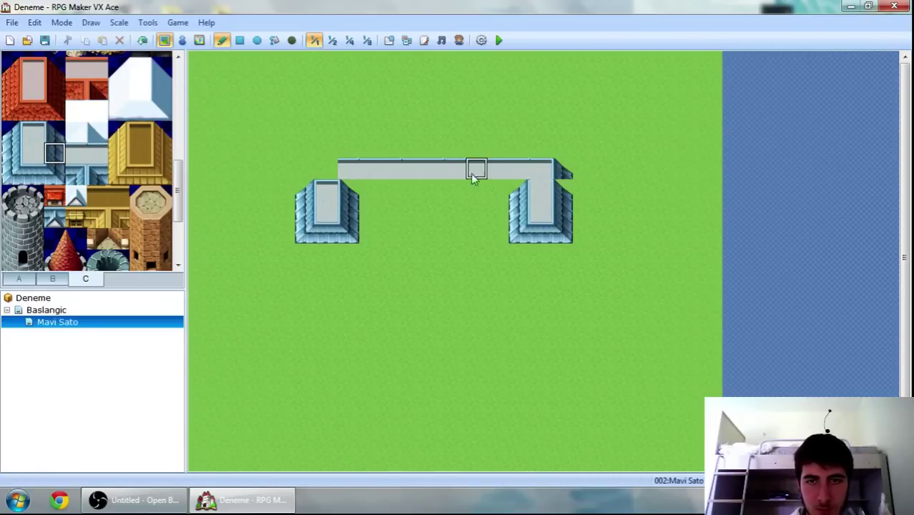
{"action": "left_click", "coordinate": [563, 189]}
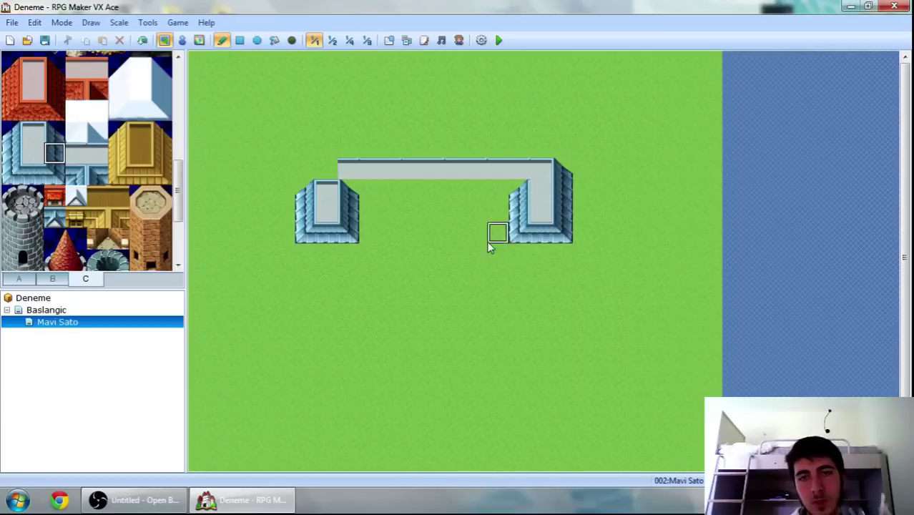
Try the blue inner-corner roof tile at the right block's upper-left corner and undo it
{"action": "left_click", "coordinate": [94, 179]}
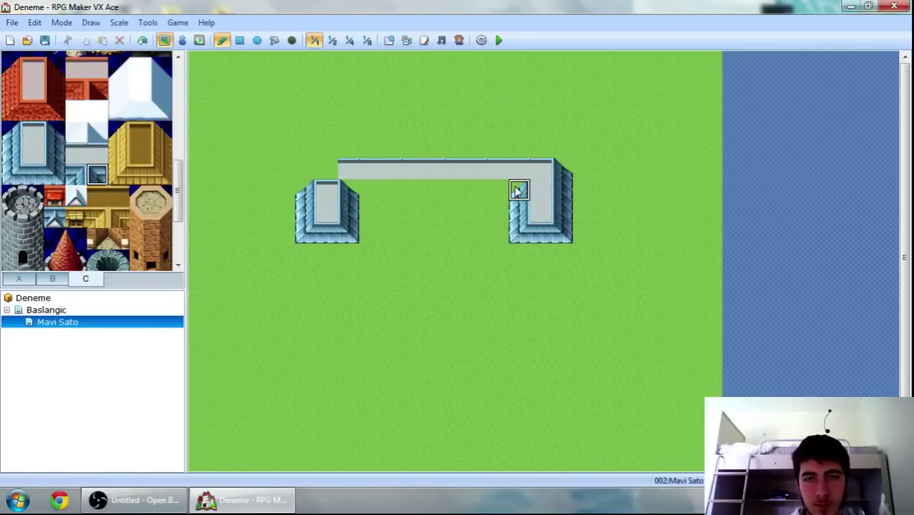
{"action": "left_click", "coordinate": [518, 190]}
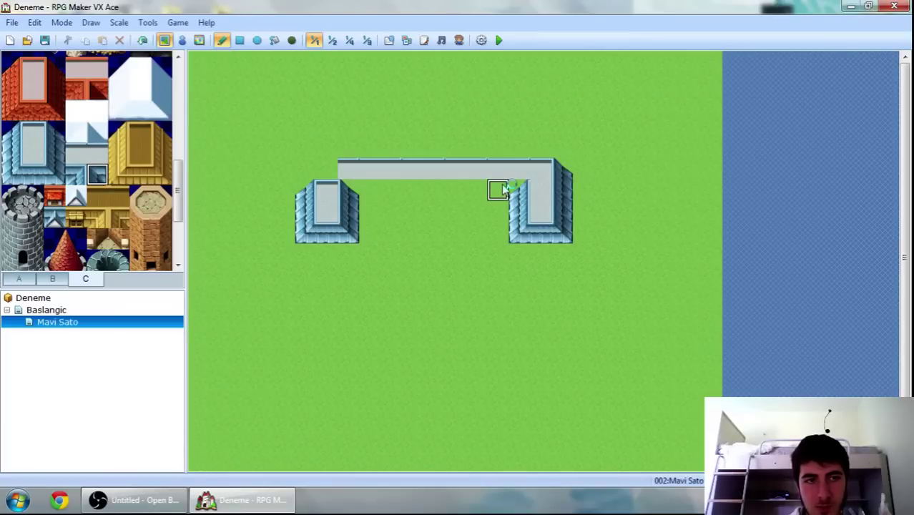
{"action": "left_click", "coordinate": [503, 188]}
{"action": "key", "text": "ctrl+z"}
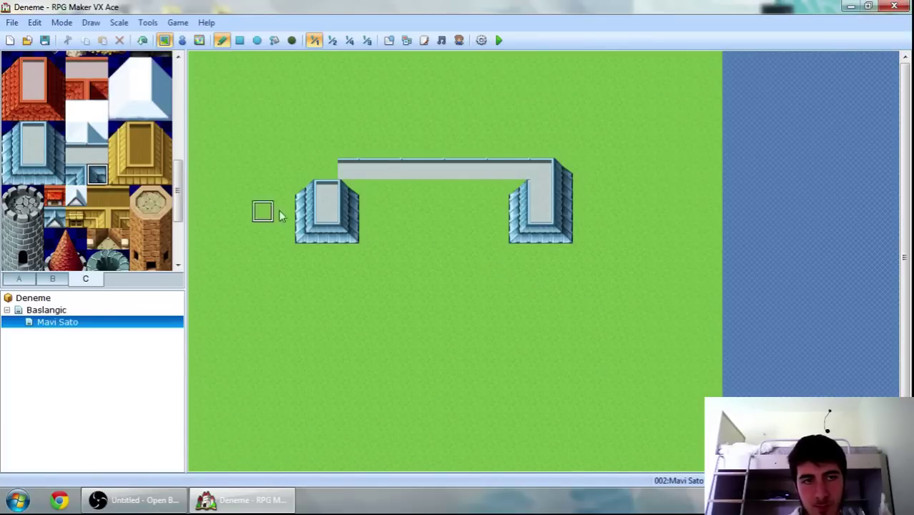
Try the roof's lower-right corner tile at the right block's upper-left corner and undo it
{"action": "left_click", "coordinate": [11, 133]}
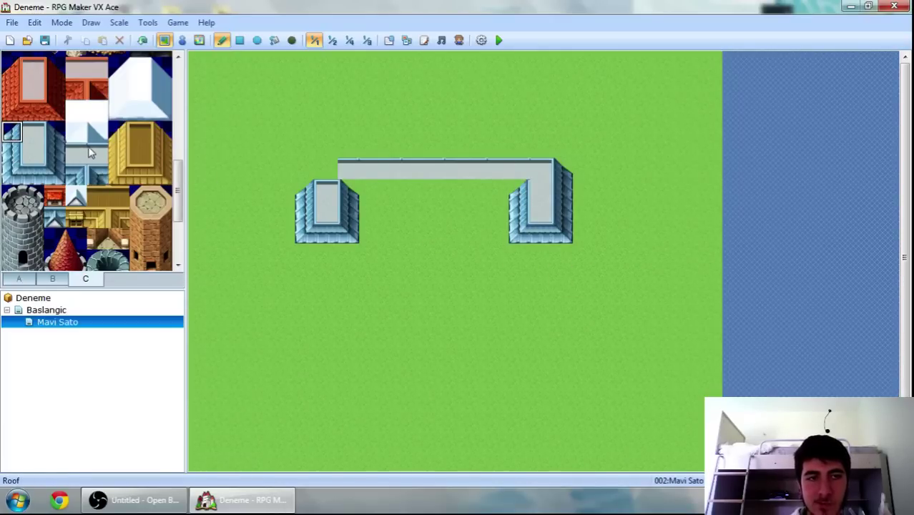
{"action": "left_click", "coordinate": [55, 173]}
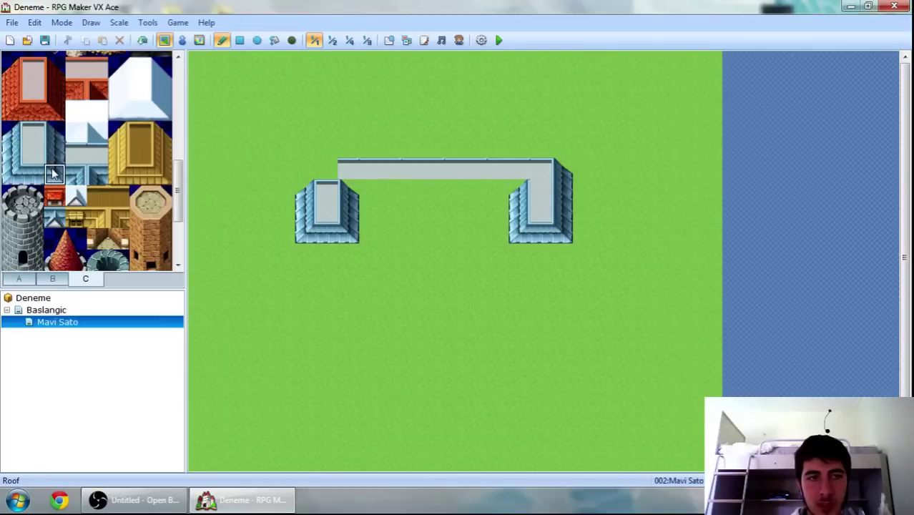
{"action": "left_click", "coordinate": [520, 192]}
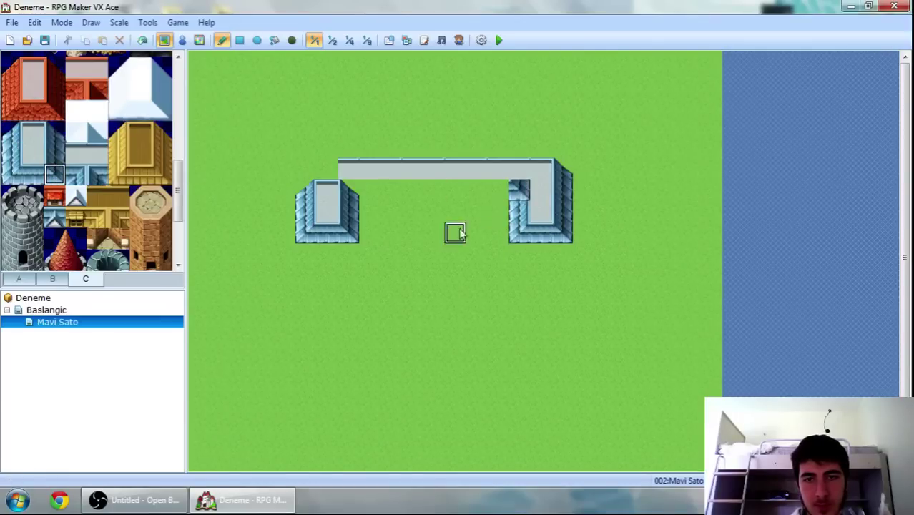
{"action": "key", "text": "ctrl+z"}
Replace the right block's upper-left corner with the straight left slope tile of the blue roof
{"action": "left_click", "coordinate": [11, 174]}
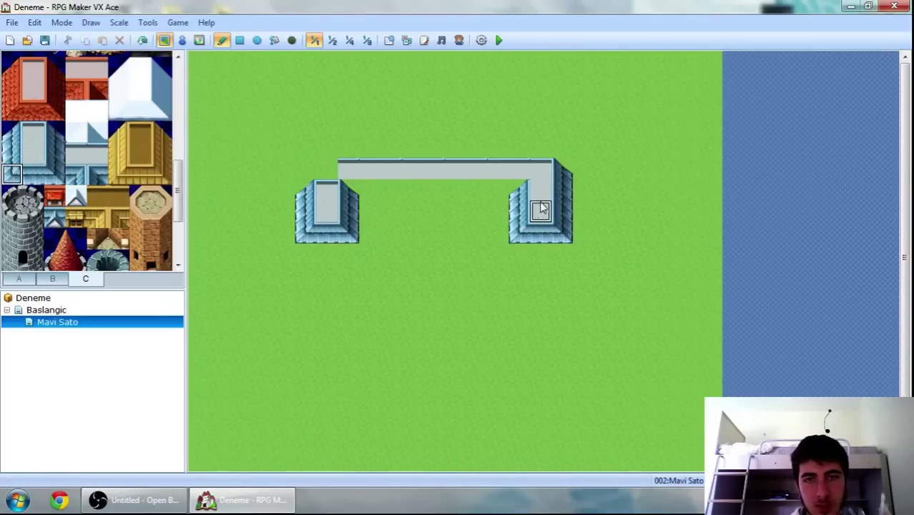
{"action": "left_click", "coordinate": [519, 191]}
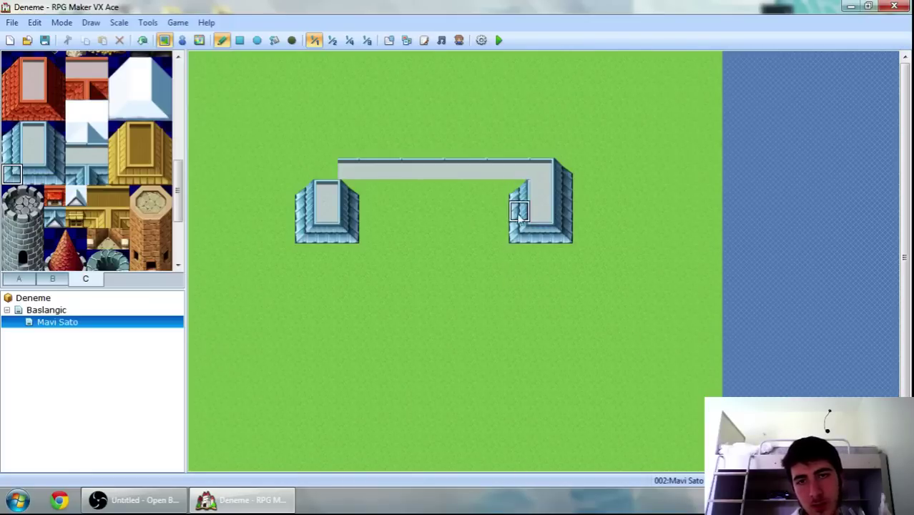
{"action": "key", "text": "ctrl+z"}
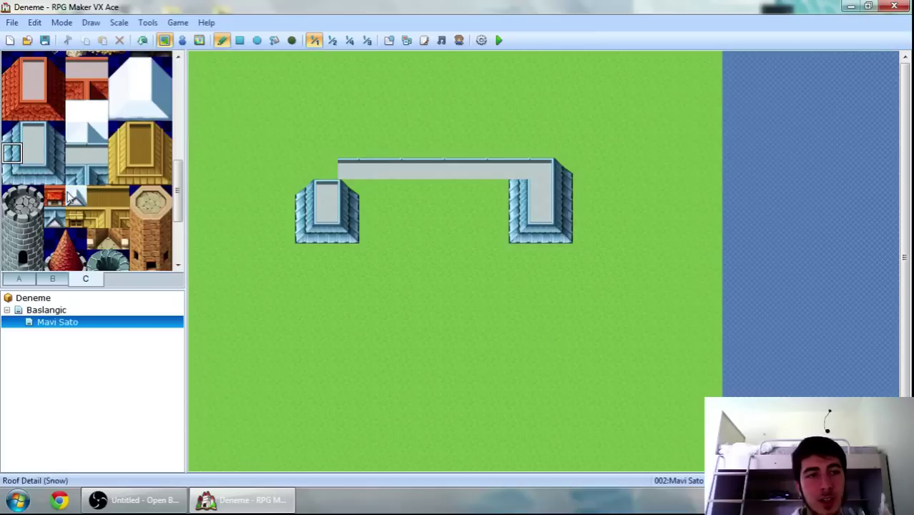
Draw a seven-tile lower roof edge between the two blocks and replace the left block's upper-right corner with the right slope tile
{"action": "left_click", "coordinate": [34, 174]}
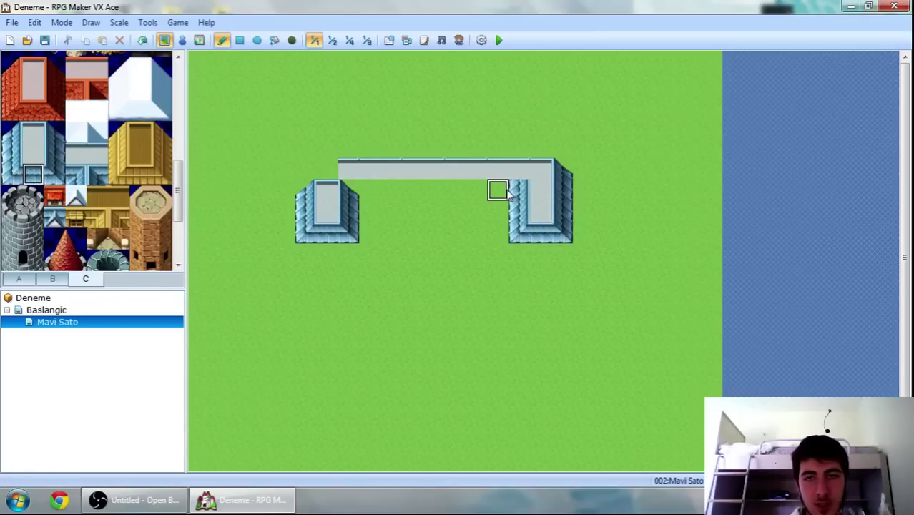
{"action": "mouse_move", "coordinate": [496, 190]}
{"action": "left_mouse_down"}
{"action": "mouse_move", "coordinate": [352, 191]}
{"action": "mouse_move", "coordinate": [496, 190]}
{"action": "left_mouse_up"}
{"action": "key", "text": "ctrl+z"}
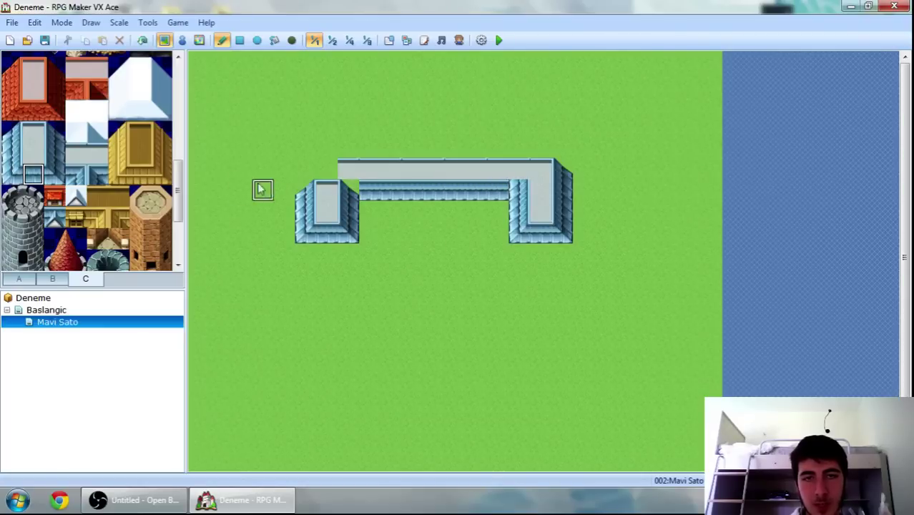
{"action": "left_click", "coordinate": [54, 152]}
{"action": "left_click", "coordinate": [348, 191]}
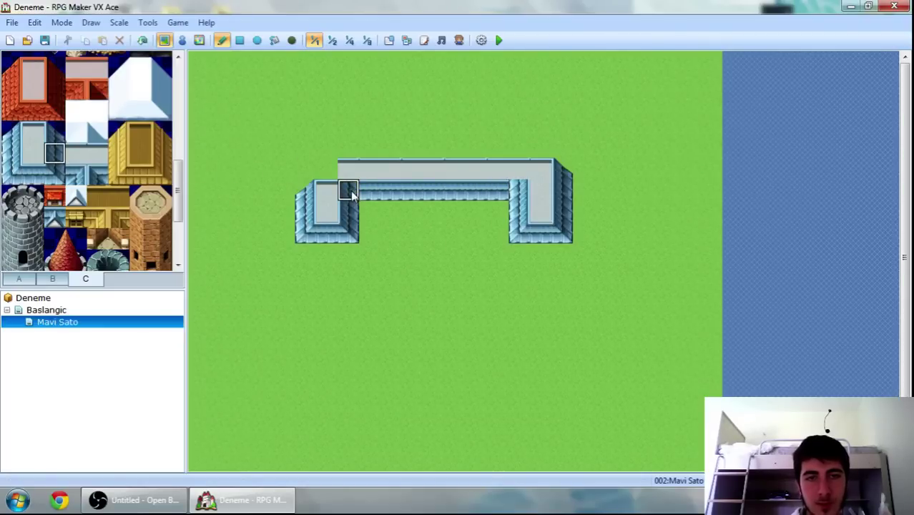
Place the blue roof's two inner-corner tiles where the lower roof edge meets the right and left blocks
{"action": "left_click", "coordinate": [322, 236]}
{"action": "left_click", "coordinate": [76, 175]}
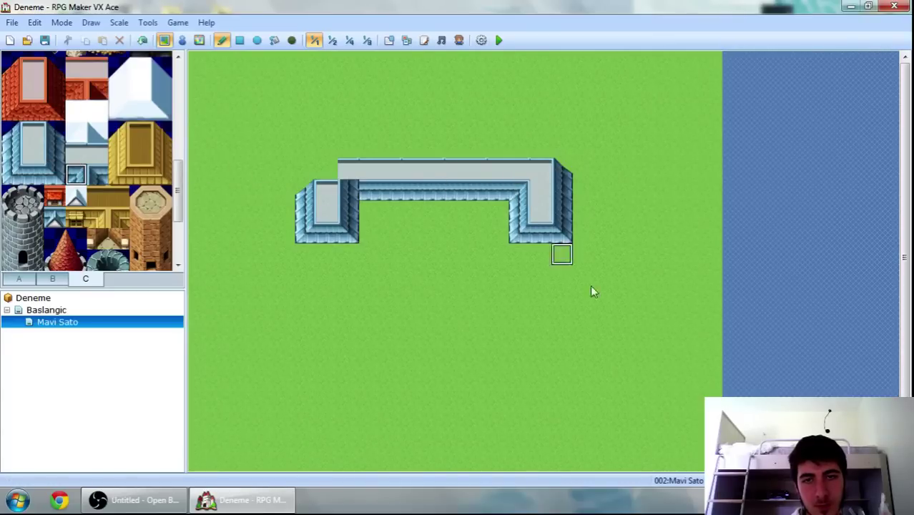
{"action": "left_click", "coordinate": [101, 177]}
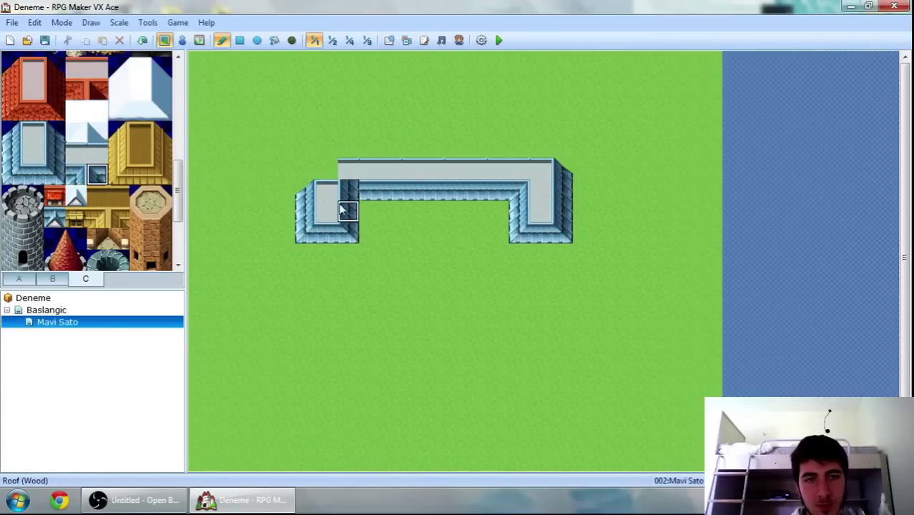
{"action": "left_click", "coordinate": [349, 191]}
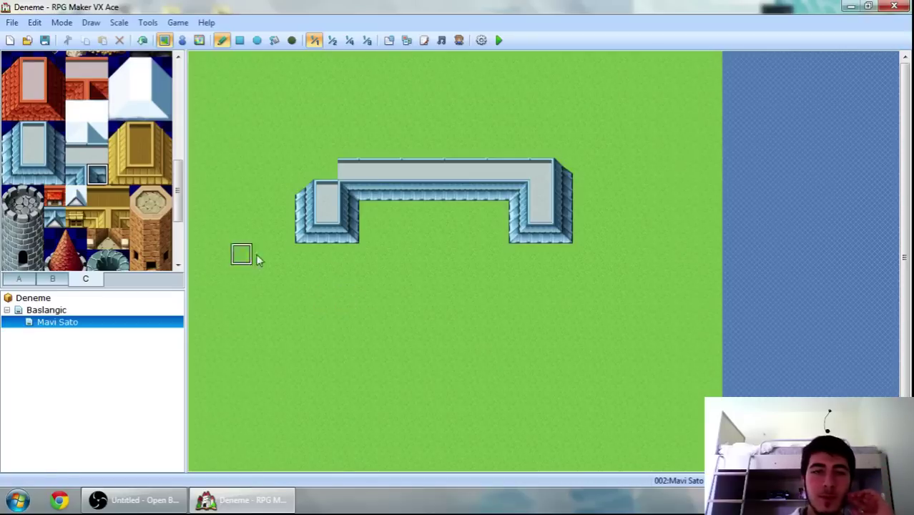
Extend the flat roof over the left block and close its outer edge with the blue roof's upper-left corner tile
{"action": "left_click", "coordinate": [82, 154]}
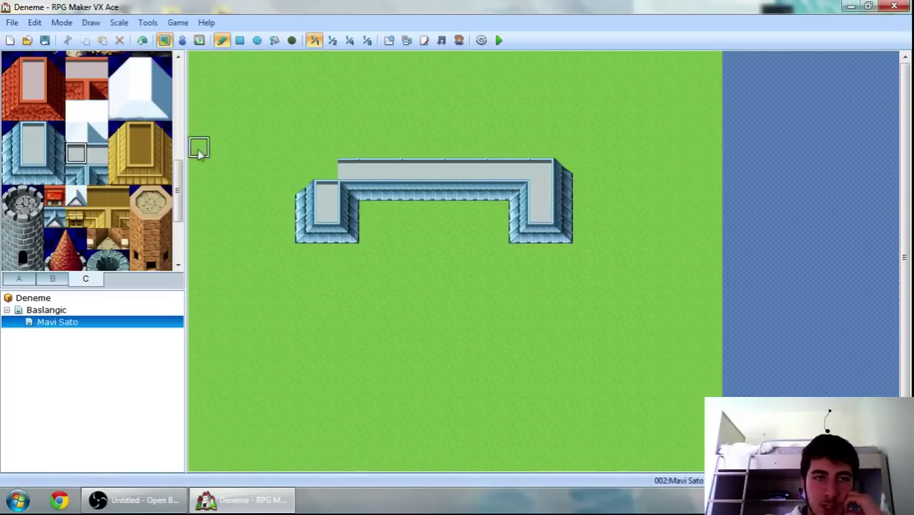
{"action": "left_click", "coordinate": [326, 169]}
{"action": "left_click", "coordinate": [33, 147]}
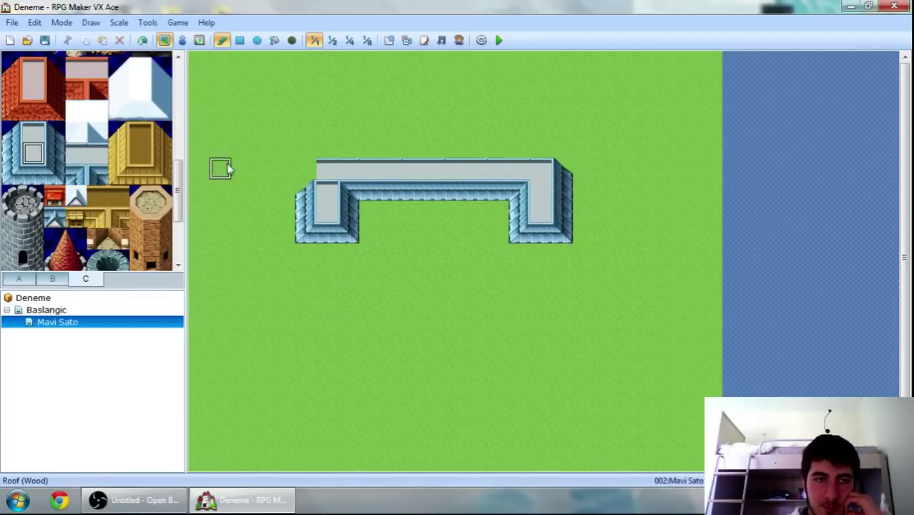
{"action": "left_click", "coordinate": [14, 146]}
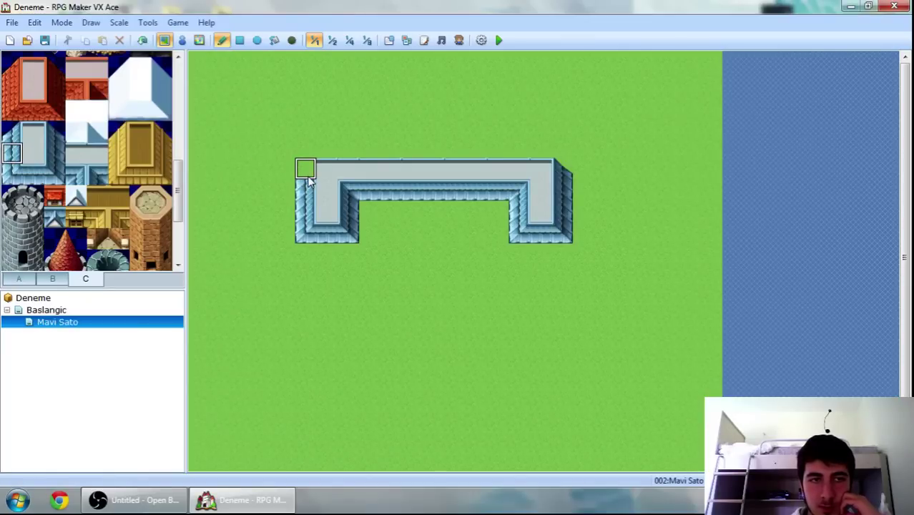
{"action": "left_click", "coordinate": [306, 170]}
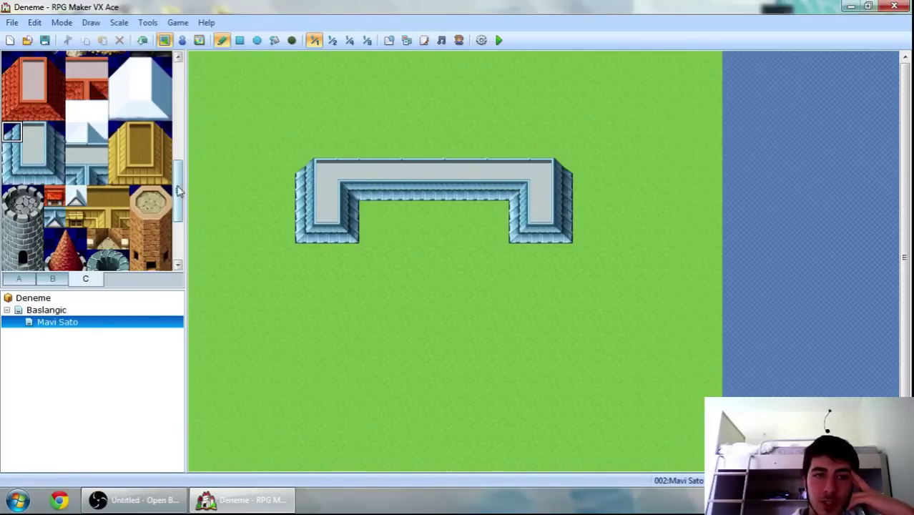
Draw grey brick outer wall directly beneath the blue roof, along the middle section and under both side blocks
{"action": "left_click_drag", "start_coordinate": [179, 191], "coordinate": [196, 72]}
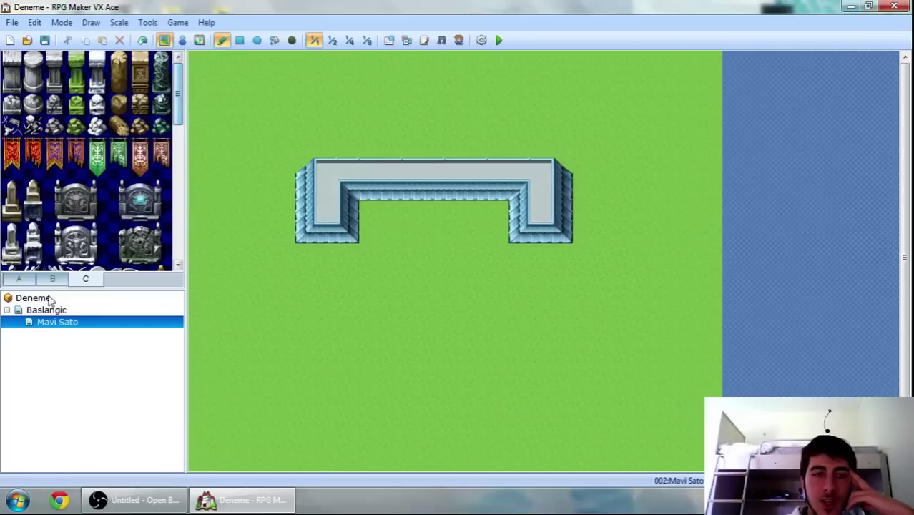
{"action": "left_click", "coordinate": [32, 280]}
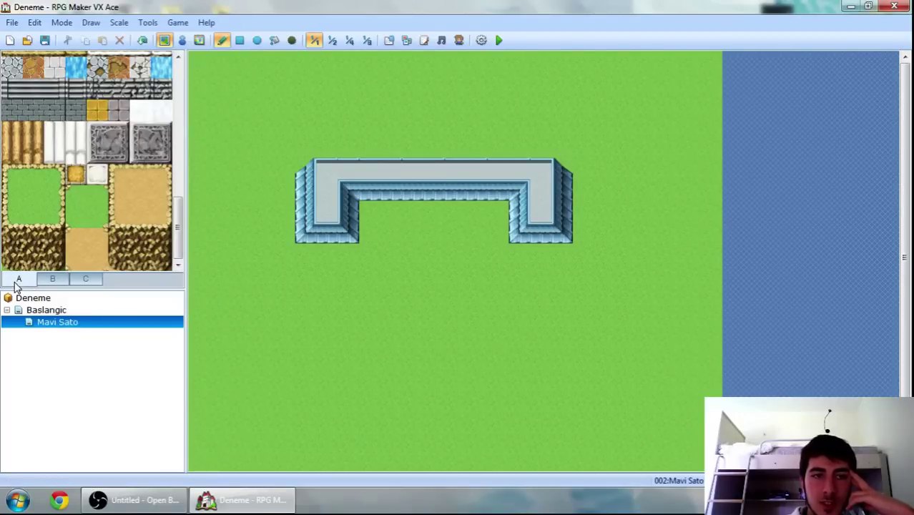
{"action": "left_click_drag", "start_coordinate": [179, 228], "coordinate": [184, 102]}
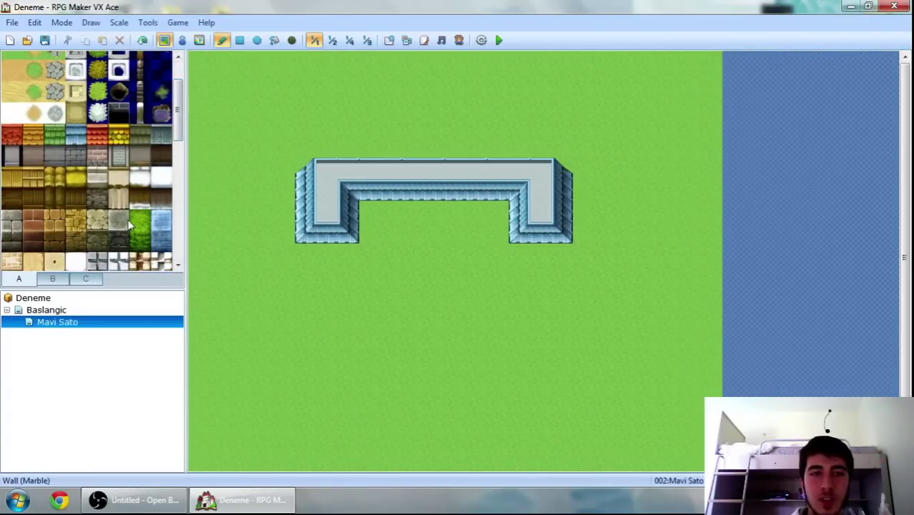
{"action": "left_click", "coordinate": [76, 156]}
{"action": "mouse_move", "coordinate": [364, 224]}
{"action": "left_mouse_down"}
{"action": "mouse_move", "coordinate": [495, 218]}
{"action": "mouse_move", "coordinate": [523, 258]}
{"action": "mouse_move", "coordinate": [565, 256]}
{"action": "left_mouse_up"}
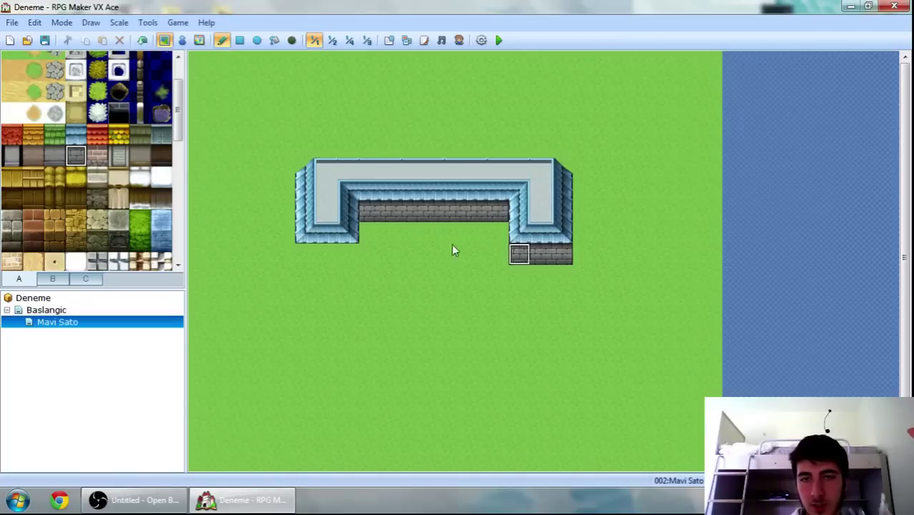
{"action": "left_click_drag", "start_coordinate": [347, 253], "coordinate": [310, 255]}
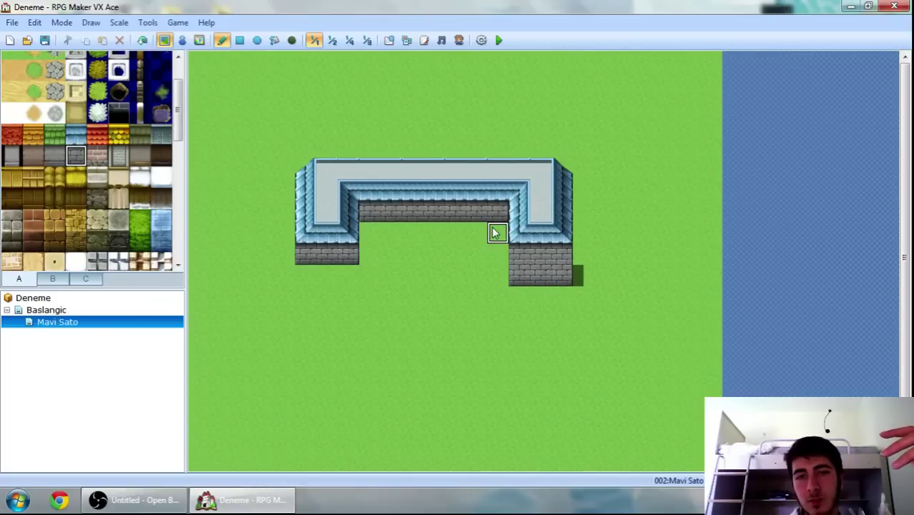
Extend the grey brick wall downward until the middle section and both side blocks are three tiles high
{"action": "mouse_move", "coordinate": [493, 230]}
{"action": "left_mouse_down"}
{"action": "mouse_move", "coordinate": [368, 237]}
{"action": "mouse_move", "coordinate": [349, 286]}
{"action": "mouse_move", "coordinate": [315, 289]}
{"action": "left_mouse_up"}
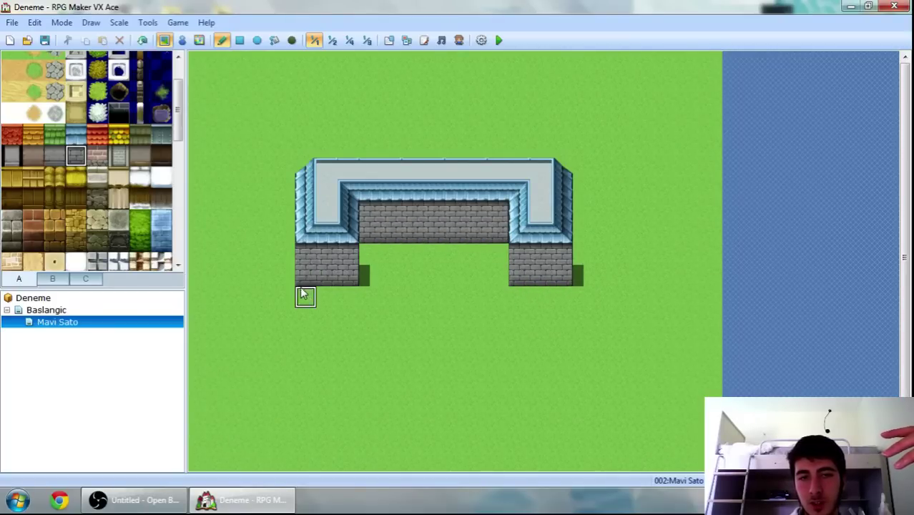
{"action": "left_click_drag", "start_coordinate": [561, 302], "coordinate": [516, 306]}
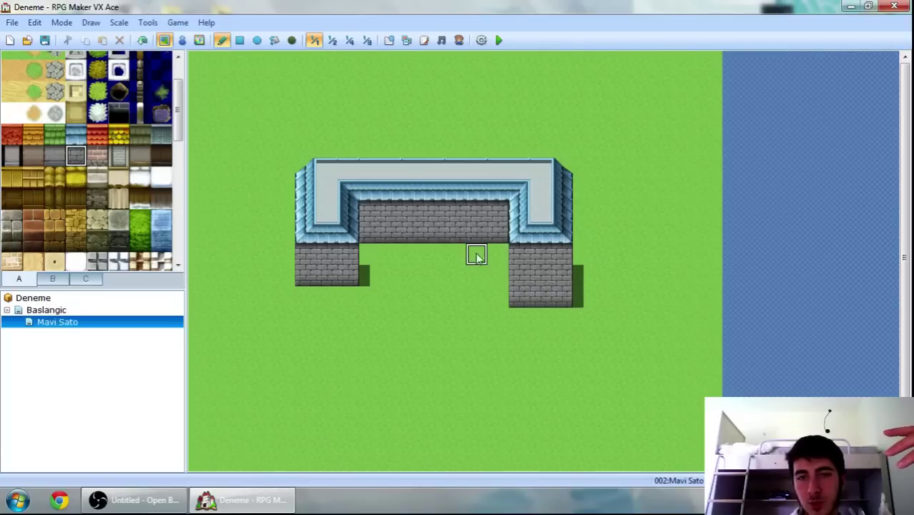
{"action": "mouse_move", "coordinate": [477, 256]}
{"action": "left_mouse_down"}
{"action": "mouse_move", "coordinate": [499, 253]}
{"action": "mouse_move", "coordinate": [368, 256]}
{"action": "mouse_move", "coordinate": [349, 303]}
{"action": "mouse_move", "coordinate": [327, 300]}
{"action": "left_mouse_up"}
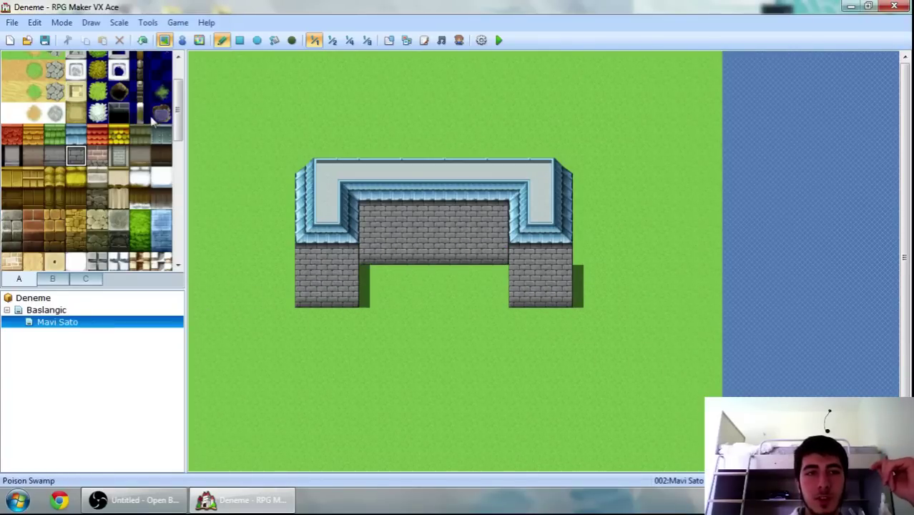
Try the Outer Wall (Rock Wall) tile and the lighter panelled wall tile on the left block's wall and undo both
{"action": "scroll", "coordinate": [182, 128], "scroll_direction": "down", "scroll_amount": 2}
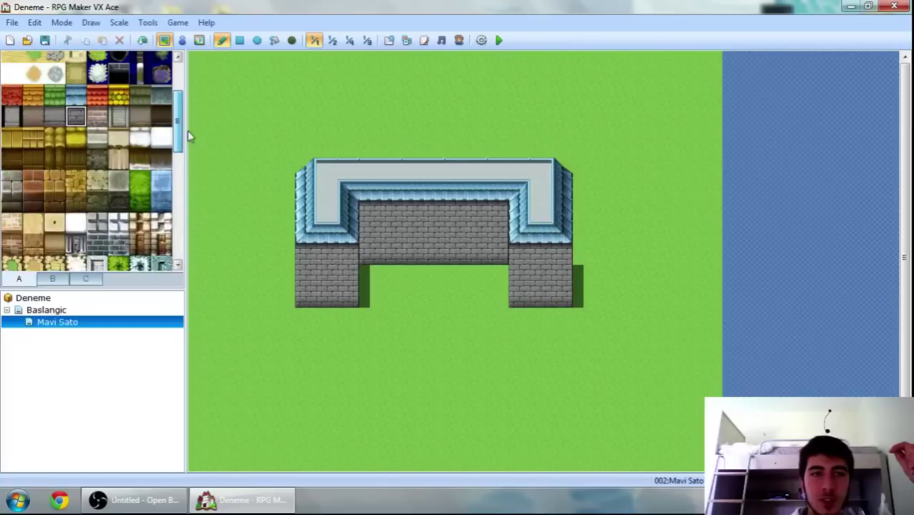
{"action": "scroll", "coordinate": [188, 130], "scroll_direction": "up", "scroll_amount": 1}
{"action": "left_click", "coordinate": [54, 136]}
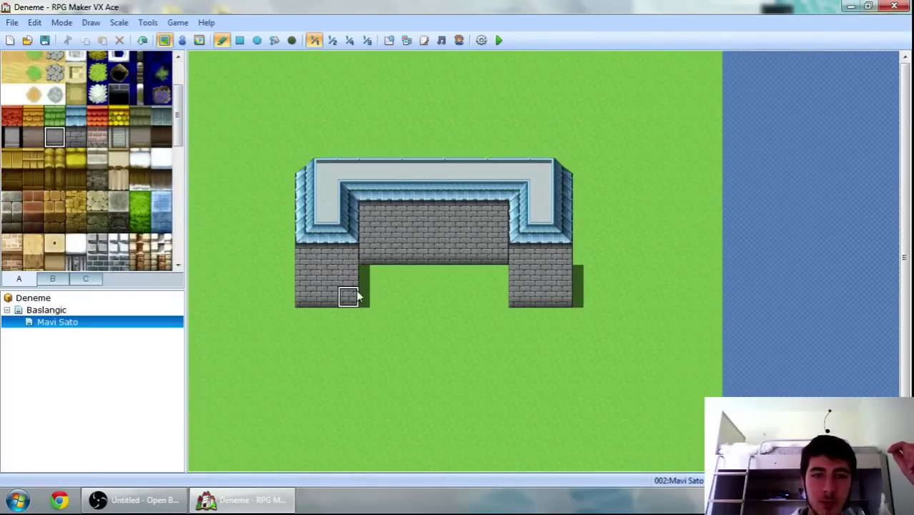
{"action": "mouse_move", "coordinate": [358, 296]}
{"action": "left_mouse_down"}
{"action": "mouse_move", "coordinate": [304, 297]}
{"action": "mouse_move", "coordinate": [303, 277]}
{"action": "mouse_move", "coordinate": [347, 277]}
{"action": "mouse_move", "coordinate": [355, 268]}
{"action": "mouse_move", "coordinate": [347, 261]}
{"action": "mouse_move", "coordinate": [313, 272]}
{"action": "left_mouse_up"}
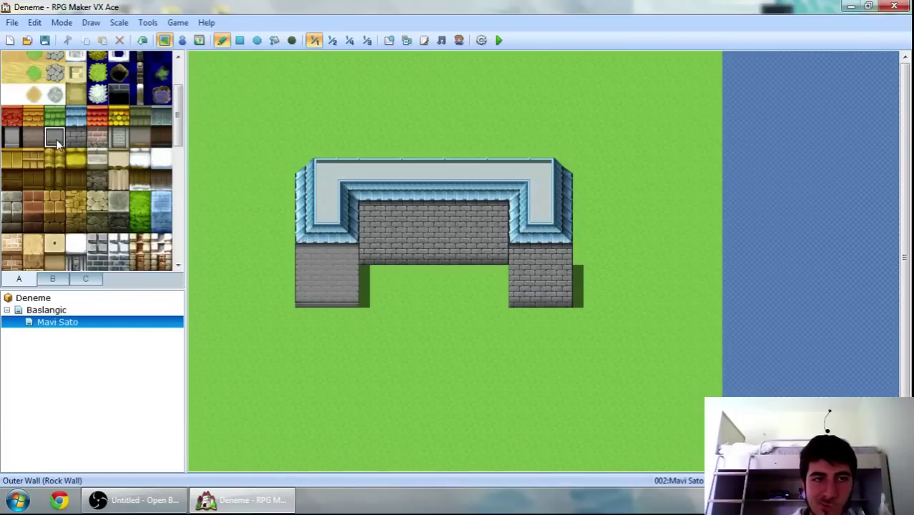
{"action": "left_click", "coordinate": [118, 137]}
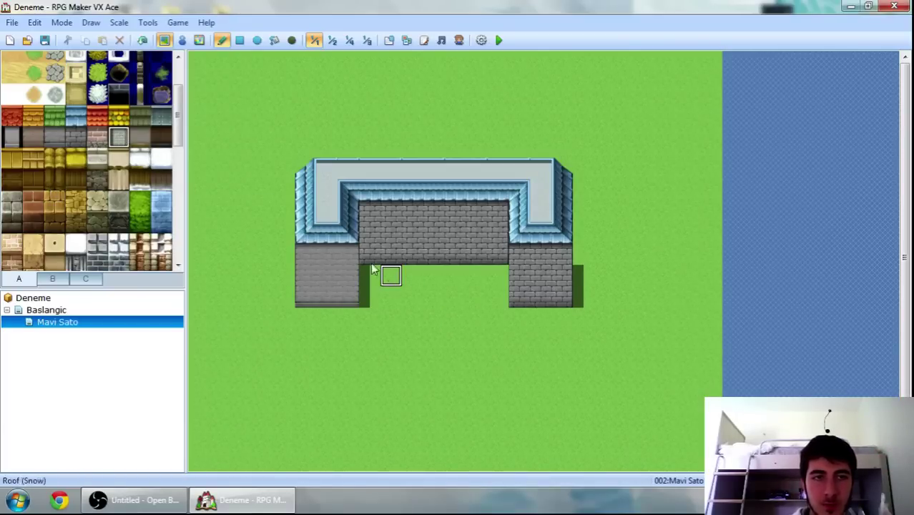
{"action": "mouse_move", "coordinate": [348, 254]}
{"action": "left_mouse_down"}
{"action": "mouse_move", "coordinate": [320, 254]}
{"action": "mouse_move", "coordinate": [347, 297]}
{"action": "mouse_move", "coordinate": [347, 254]}
{"action": "left_mouse_up"}
{"action": "key", "text": "ctrl+z"}
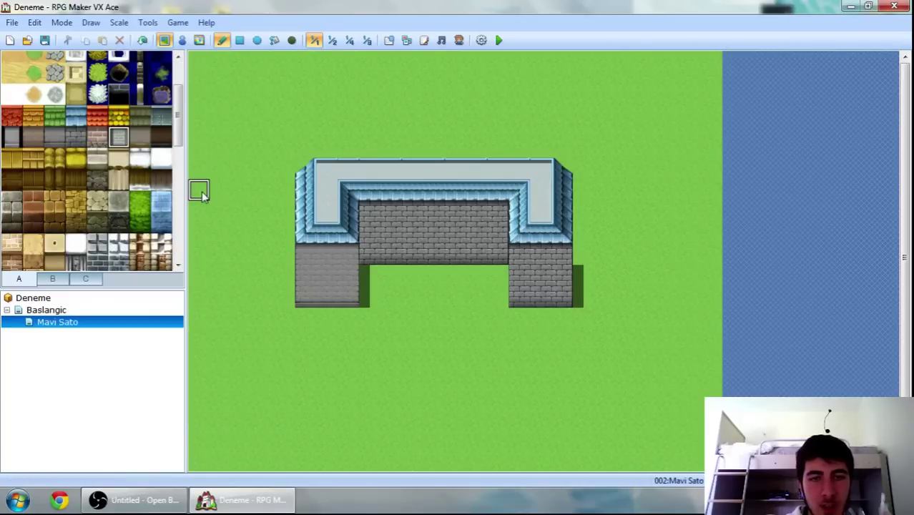
{"action": "key", "text": "ctrl+z"}
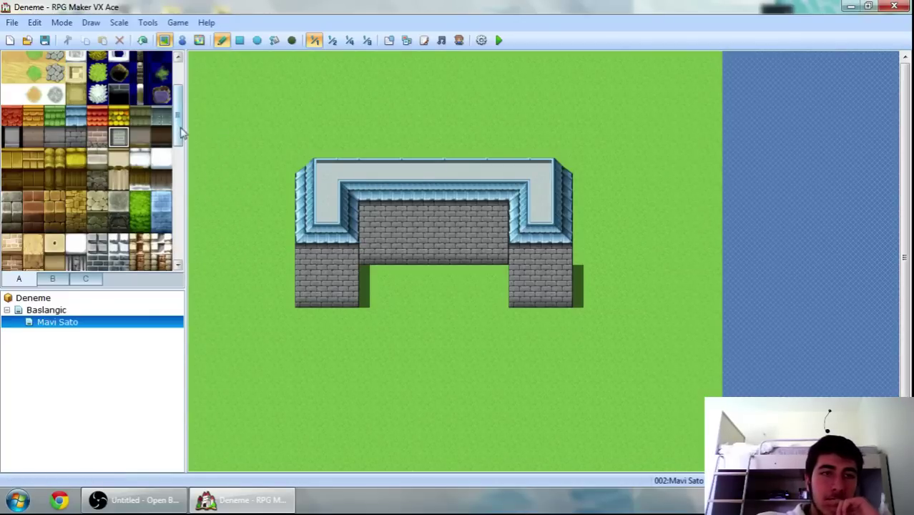
Try the Outer Wall (Plaster) tile on the left block's wall
{"action": "scroll", "coordinate": [181, 118], "scroll_direction": "up", "scroll_amount": 1}
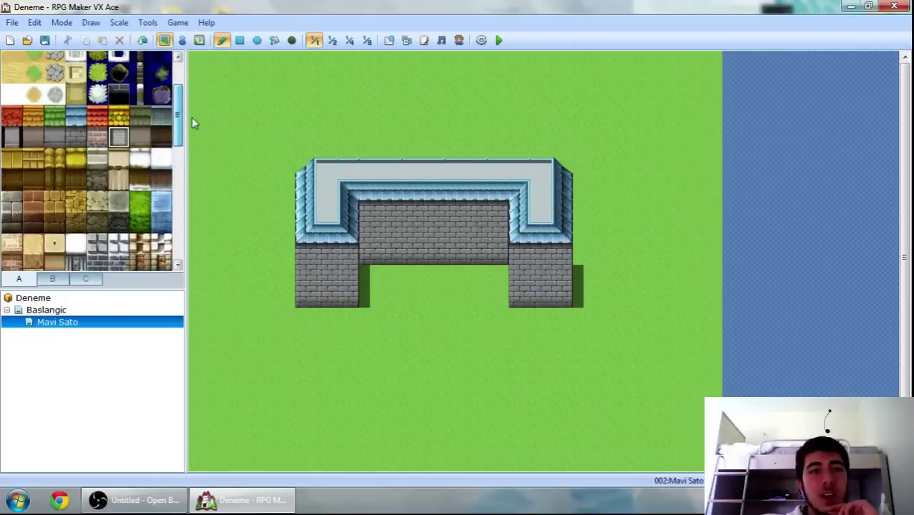
{"action": "left_click", "coordinate": [98, 136]}
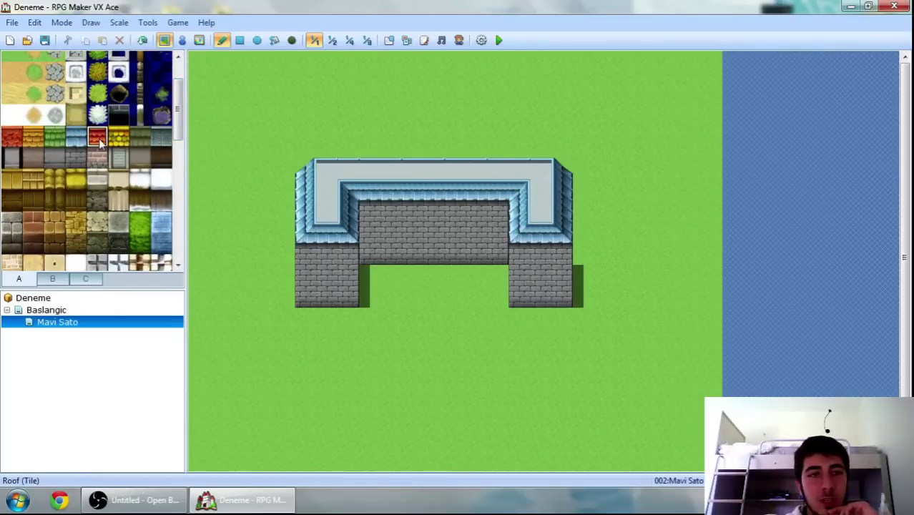
{"action": "left_click", "coordinate": [11, 157]}
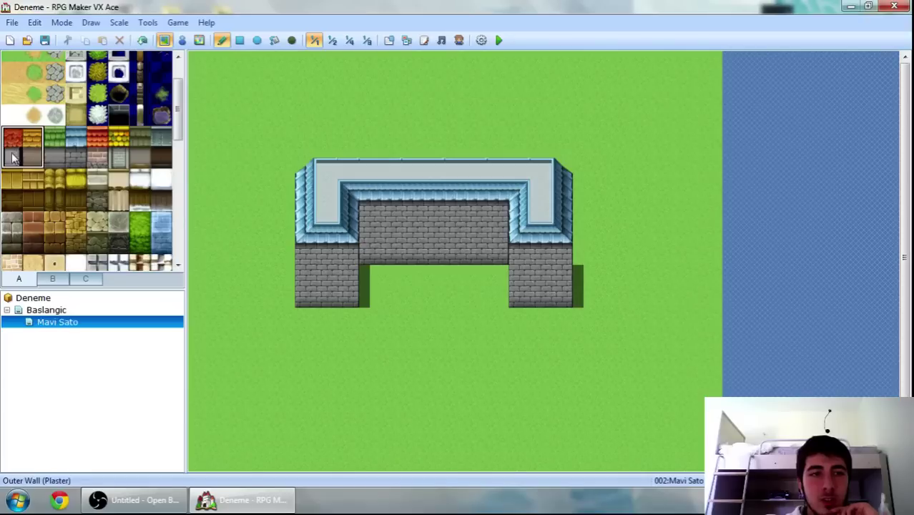
{"action": "left_click", "coordinate": [322, 278]}
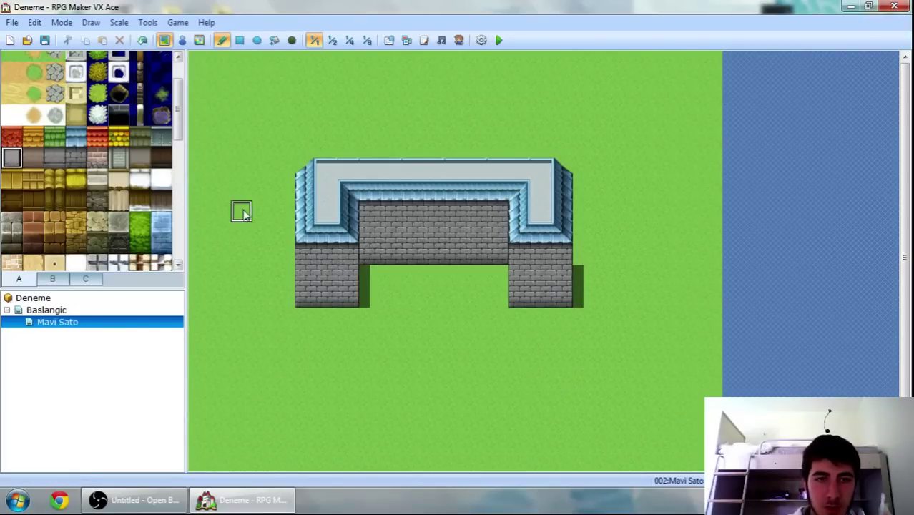
Build a two-tile-high black arched doorway at the bottom centre of the middle brick wall
{"action": "scroll", "coordinate": [179, 132], "scroll_direction": "up", "scroll_amount": 2}
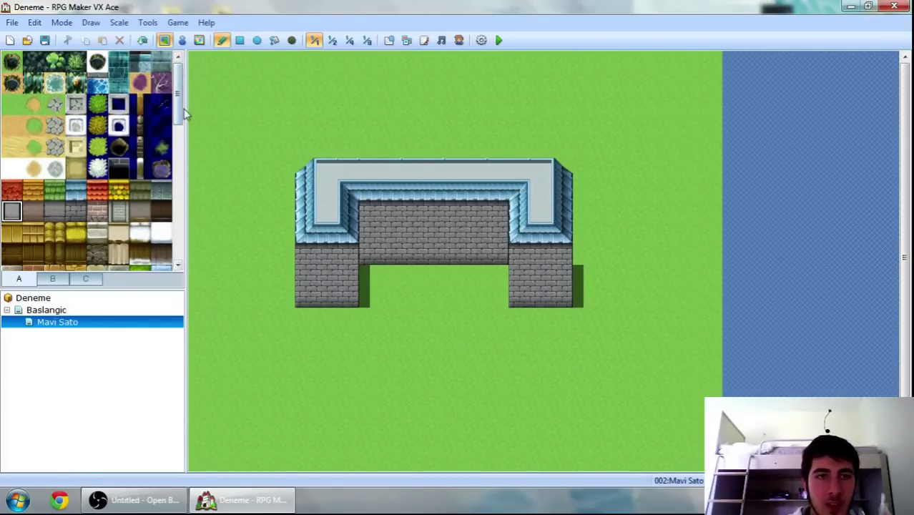
{"action": "left_click_drag", "start_coordinate": [182, 107], "coordinate": [188, 228]}
{"action": "left_click", "coordinate": [53, 279]}
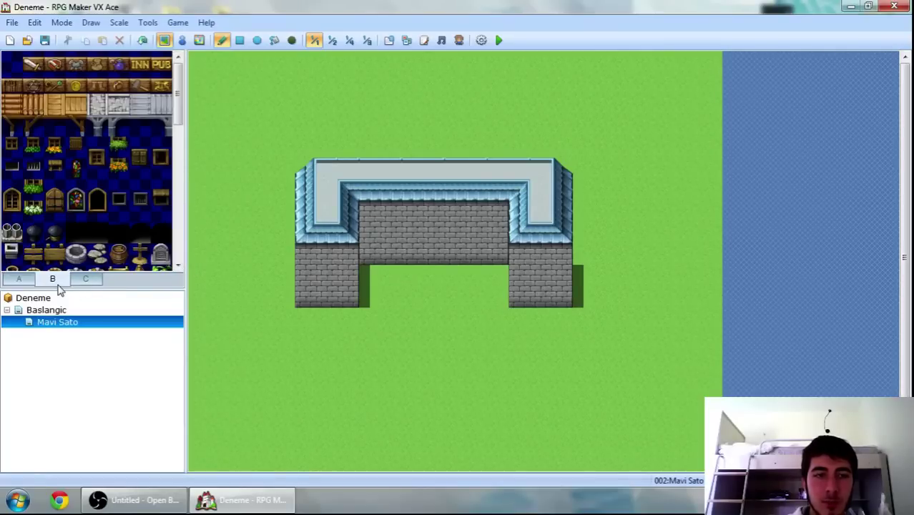
{"action": "left_click", "coordinate": [163, 234]}
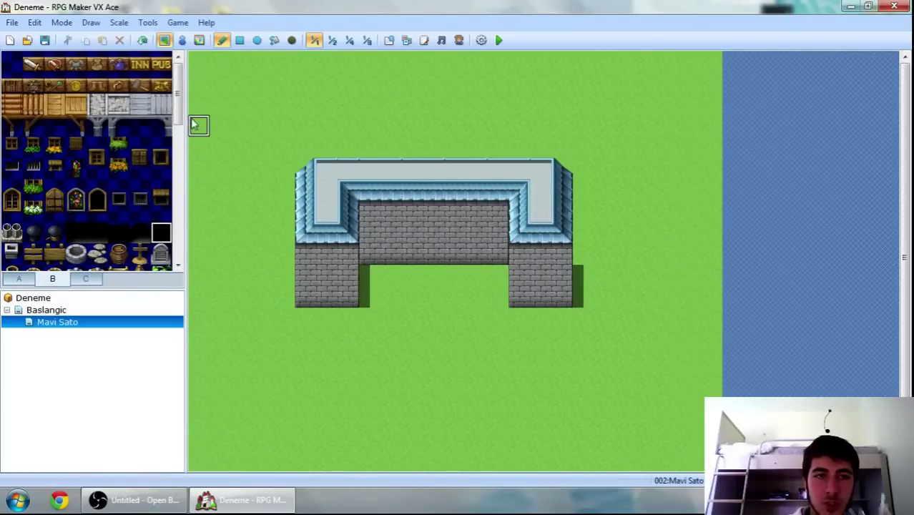
{"action": "scroll", "coordinate": [179, 125], "scroll_direction": "down", "scroll_amount": 3}
{"action": "left_click", "coordinate": [120, 152]}
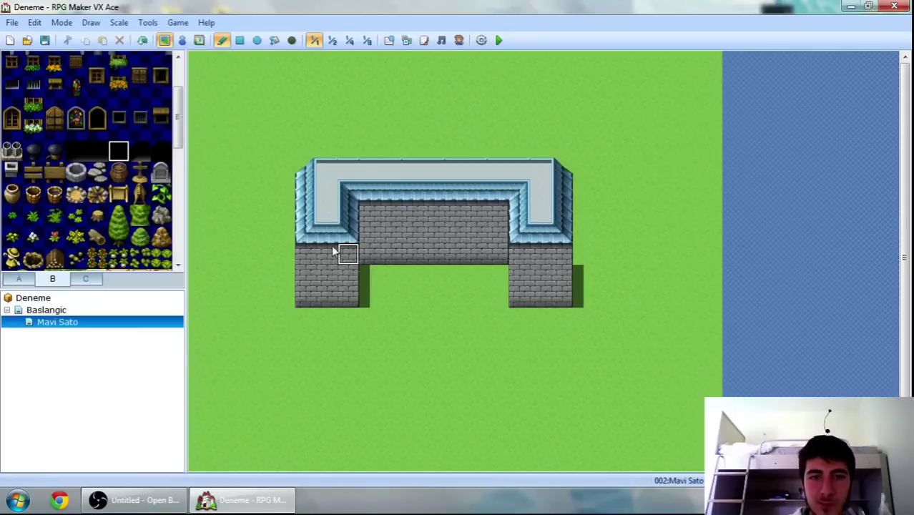
{"action": "left_click", "coordinate": [434, 259]}
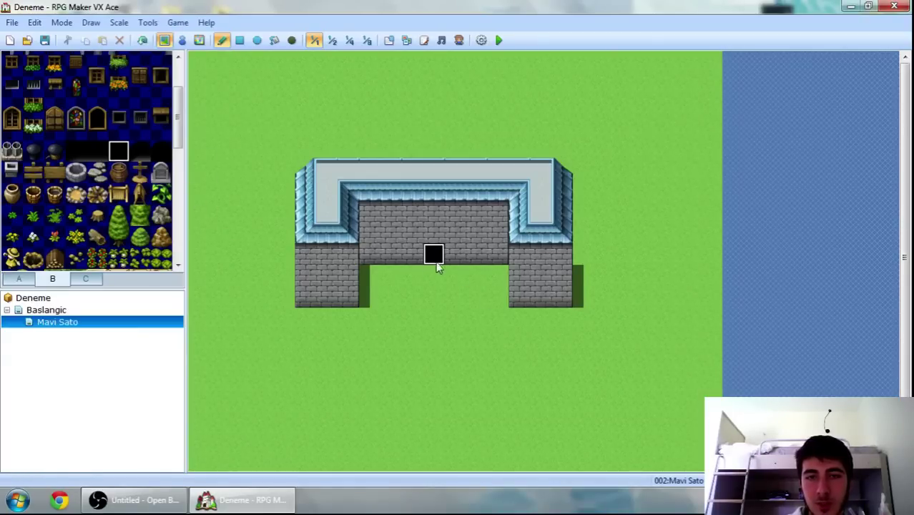
{"action": "left_click", "coordinate": [139, 150]}
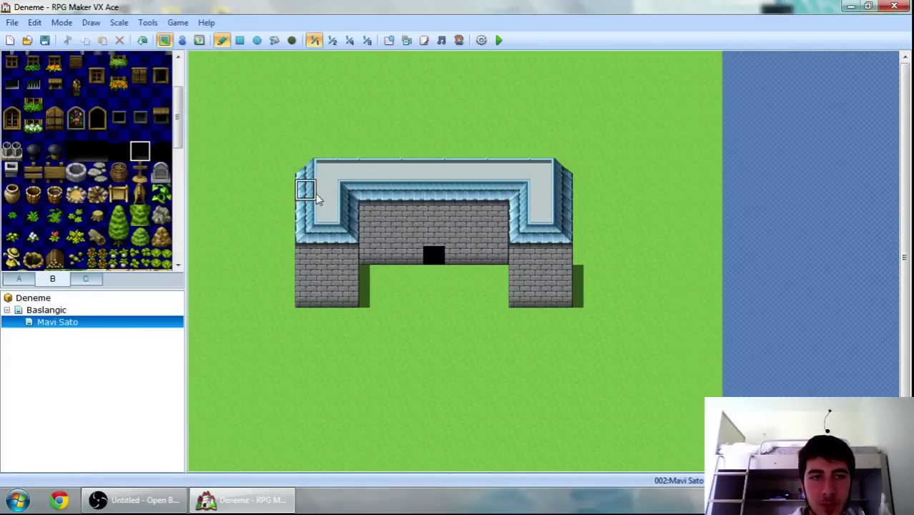
{"action": "left_click", "coordinate": [161, 150]}
{"action": "left_click", "coordinate": [435, 236]}
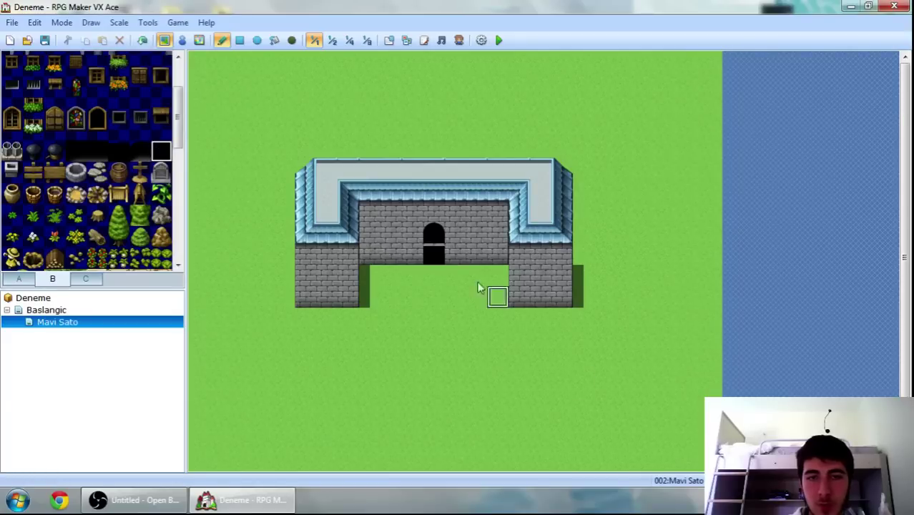
{"action": "left_click", "coordinate": [75, 156]}
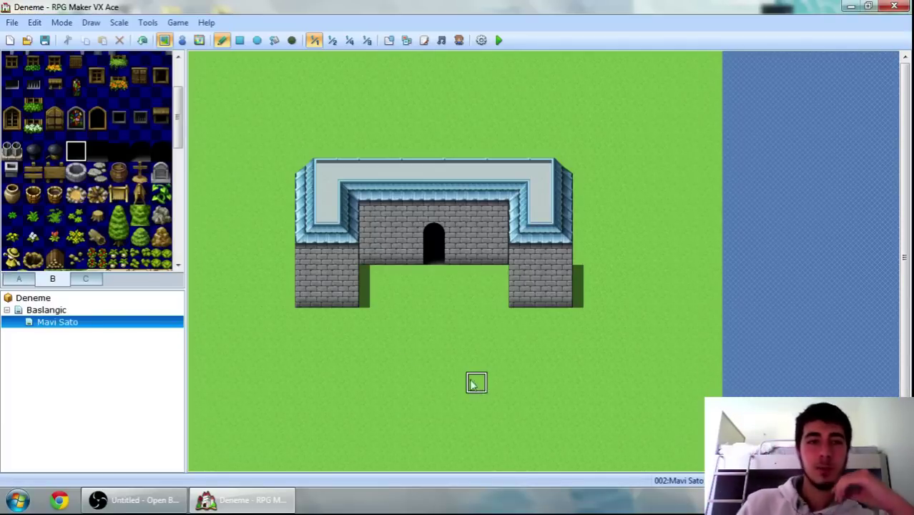
Place small square windows on the brick walls: one each side of the doorway, one on the right block and two on the left block
{"action": "left_click", "coordinate": [118, 107]}
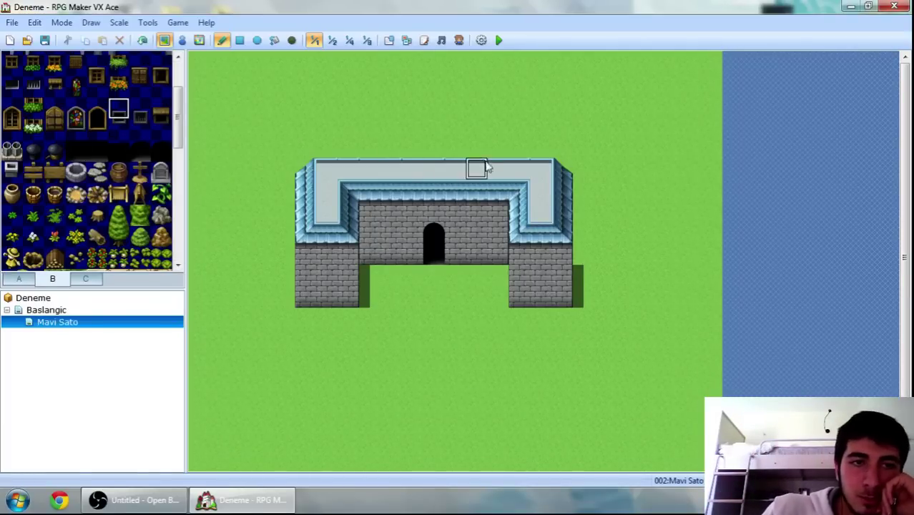
{"action": "left_click_drag", "start_coordinate": [126, 116], "coordinate": [127, 133]}
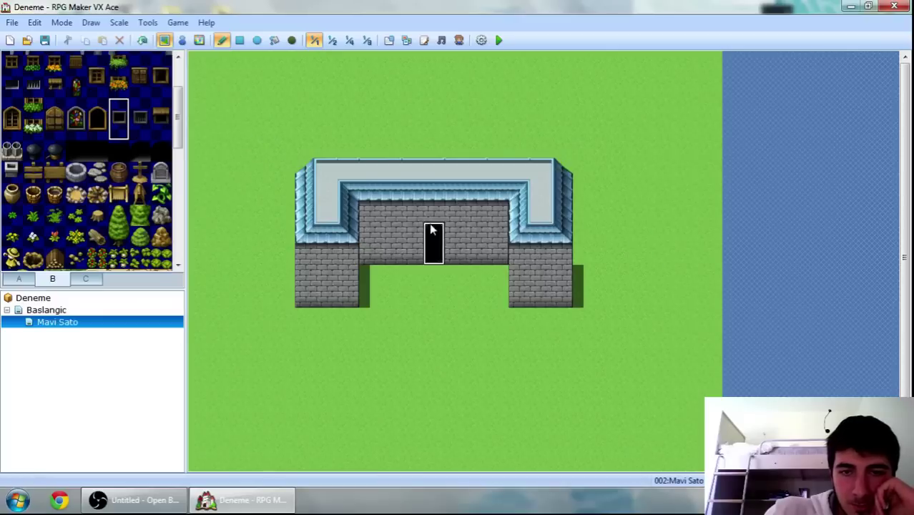
{"action": "left_click", "coordinate": [482, 239]}
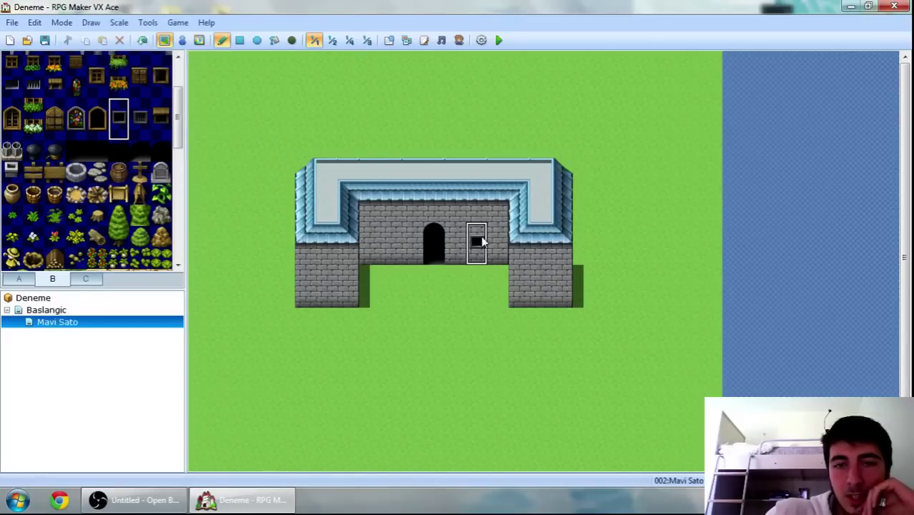
{"action": "left_click", "coordinate": [400, 241]}
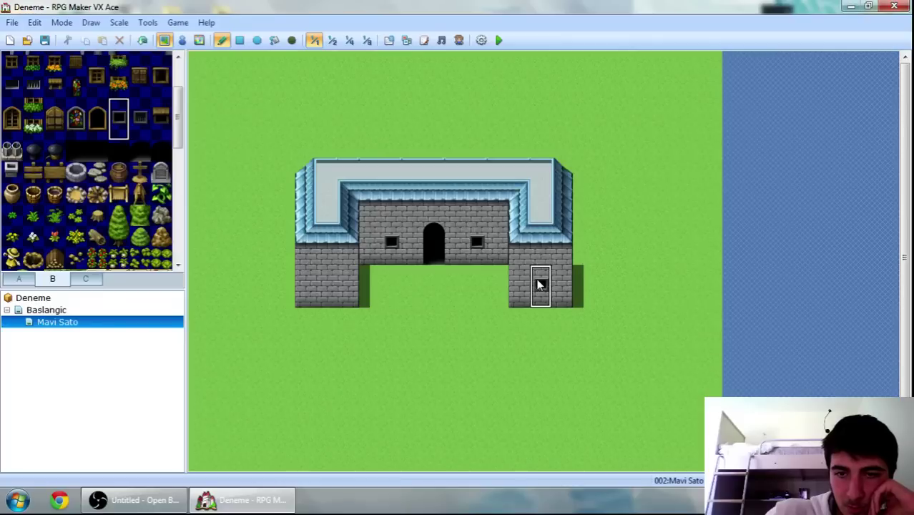
{"action": "left_click", "coordinate": [540, 284]}
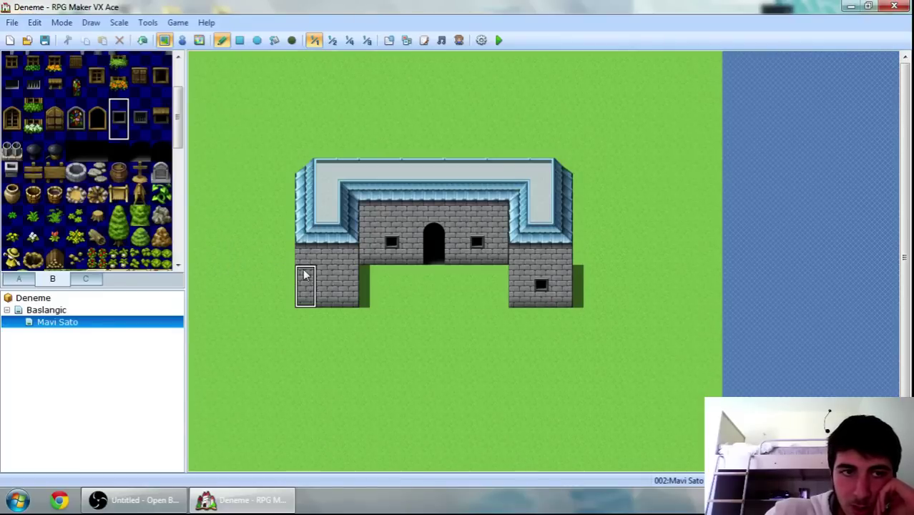
{"action": "left_click", "coordinate": [306, 283]}
{"action": "left_click", "coordinate": [347, 282]}
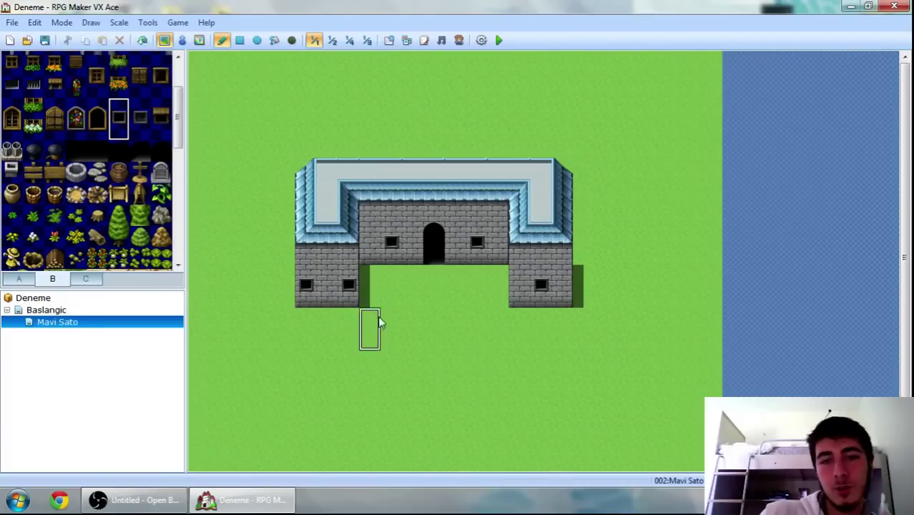
Add small dark openings high on the middle wall on both sides of the doorway and at the right block's upper inner corner
{"action": "left_click", "coordinate": [12, 86]}
{"action": "left_click", "coordinate": [391, 208]}
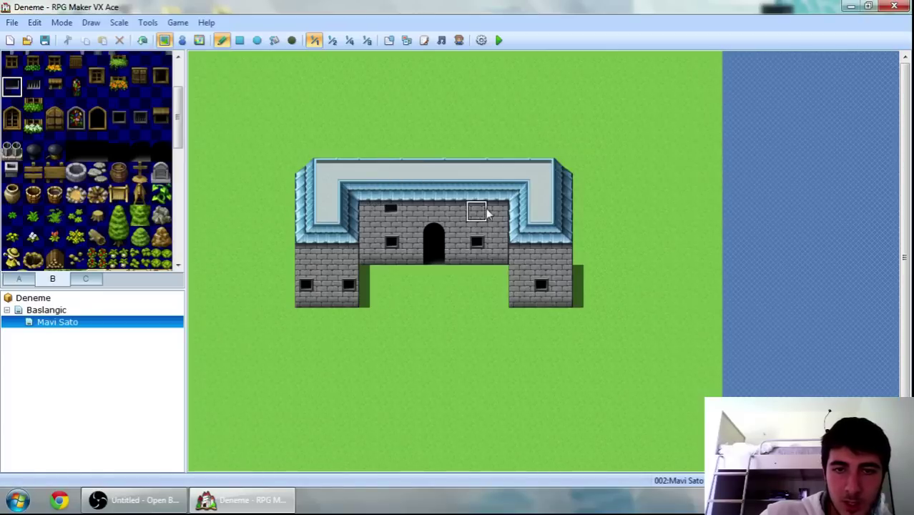
{"action": "left_click", "coordinate": [482, 210]}
{"action": "key", "text": "ctrl+z"}
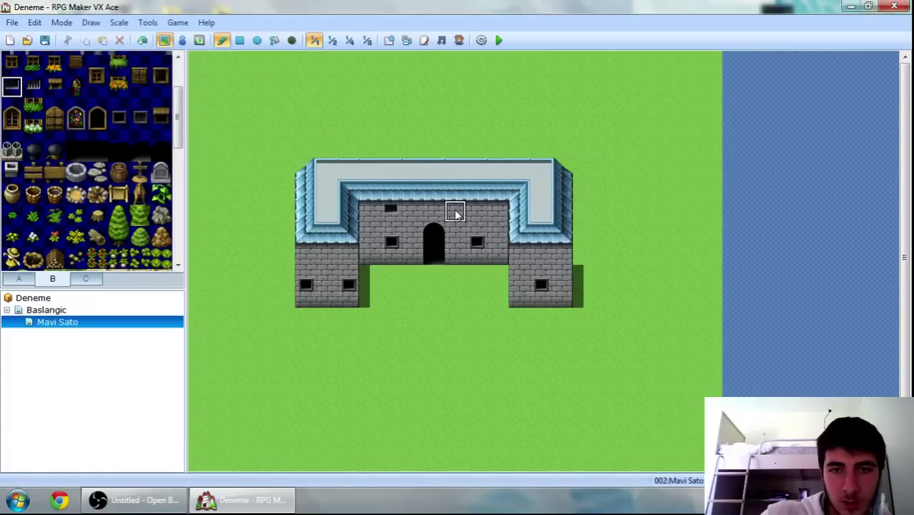
{"action": "left_click", "coordinate": [458, 211]}
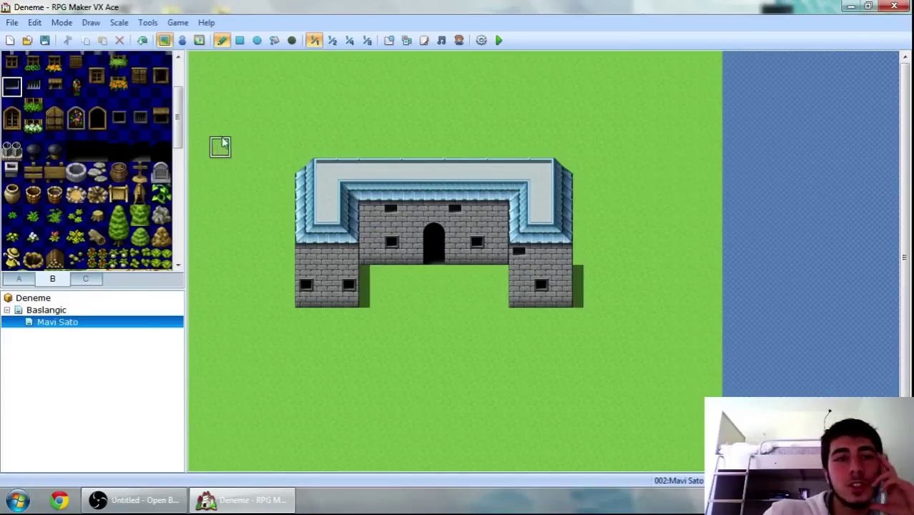
Place a three-tile-high street lamp on each side of the ground in front of the doorway
{"action": "left_click_drag", "start_coordinate": [180, 123], "coordinate": [204, 254]}
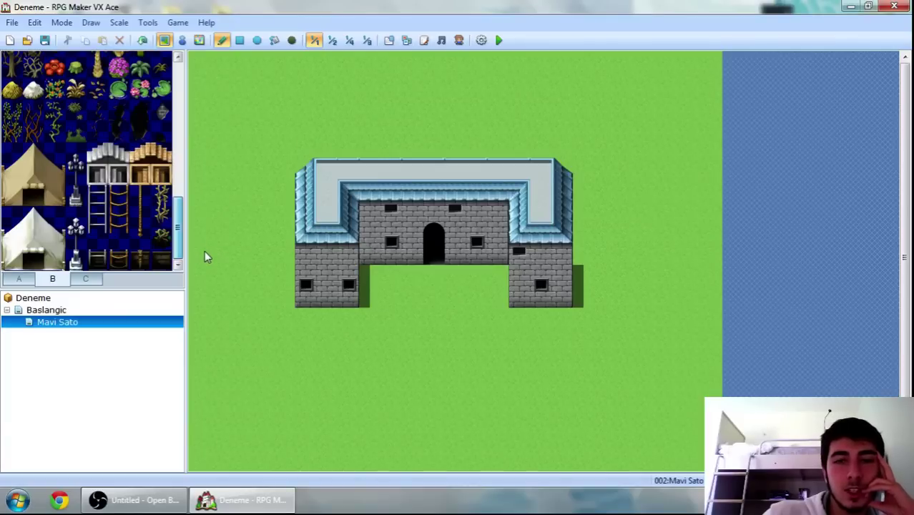
{"action": "left_click_drag", "start_coordinate": [79, 179], "coordinate": [78, 226]}
{"action": "left_click", "coordinate": [76, 158]}
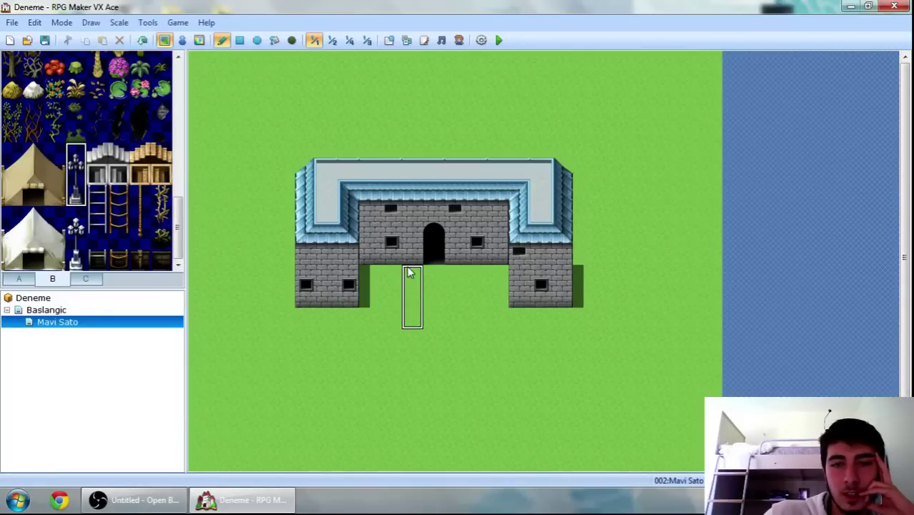
{"action": "left_click", "coordinate": [411, 265]}
{"action": "left_click", "coordinate": [455, 265]}
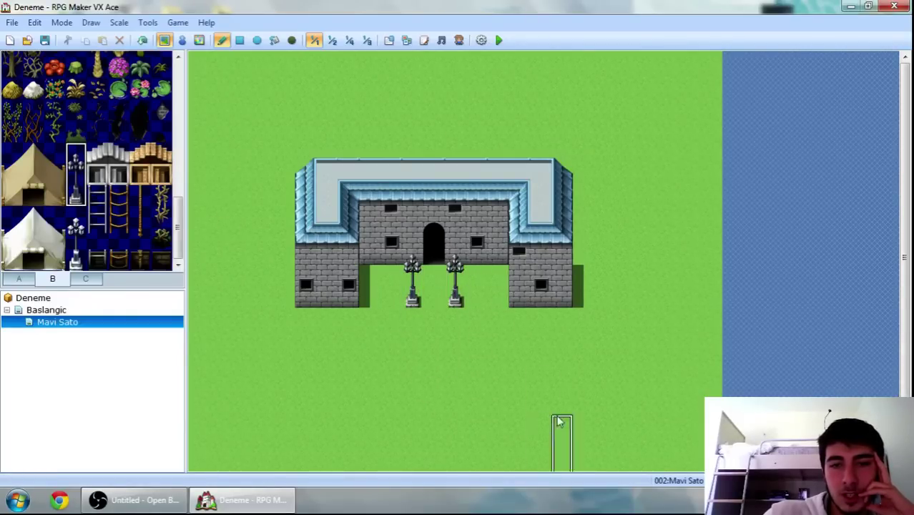
Lay a one-tile-wide path of grey square paving, five tiles long, straight down from the doorway
{"action": "left_click", "coordinate": [19, 279]}
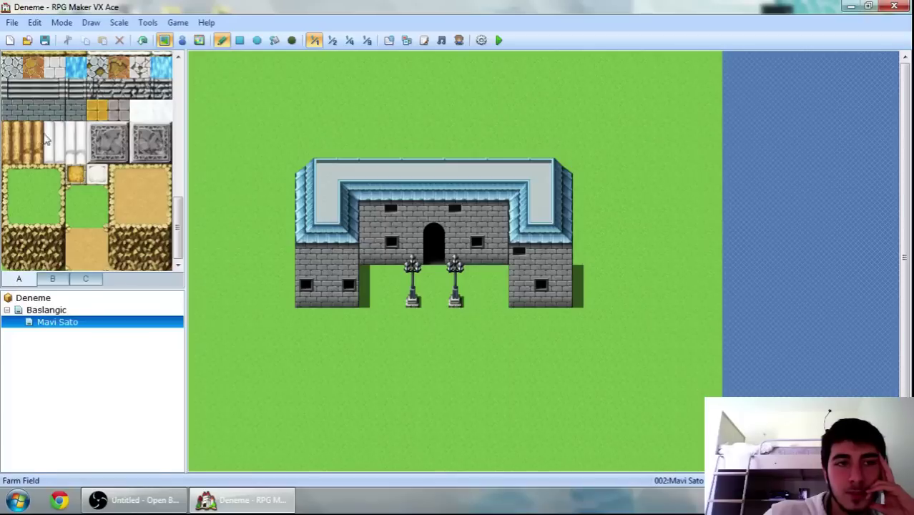
{"action": "left_click", "coordinate": [119, 112]}
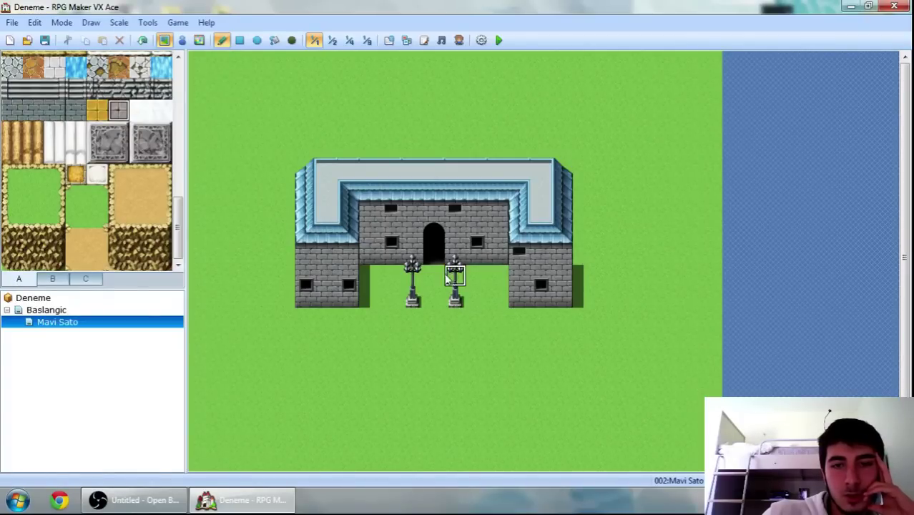
{"action": "left_click_drag", "start_coordinate": [433, 270], "coordinate": [436, 367]}
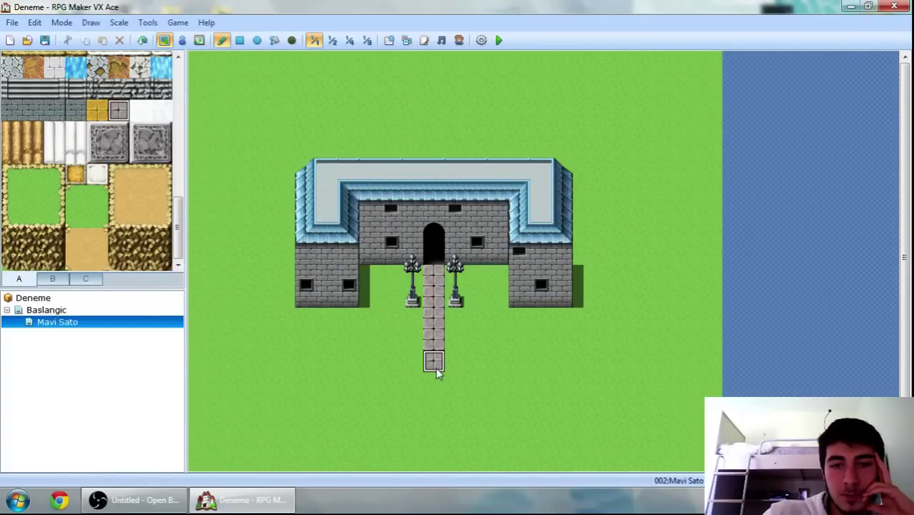
Paint a grey stone path down from the doorway into a two-tile-high stone road spanning the map's full width
{"action": "scroll", "coordinate": [184, 206], "scroll_direction": "up", "scroll_amount": 2}
{"action": "left_click_drag", "start_coordinate": [185, 206], "coordinate": [200, 75]}
{"action": "left_click", "coordinate": [54, 105]}
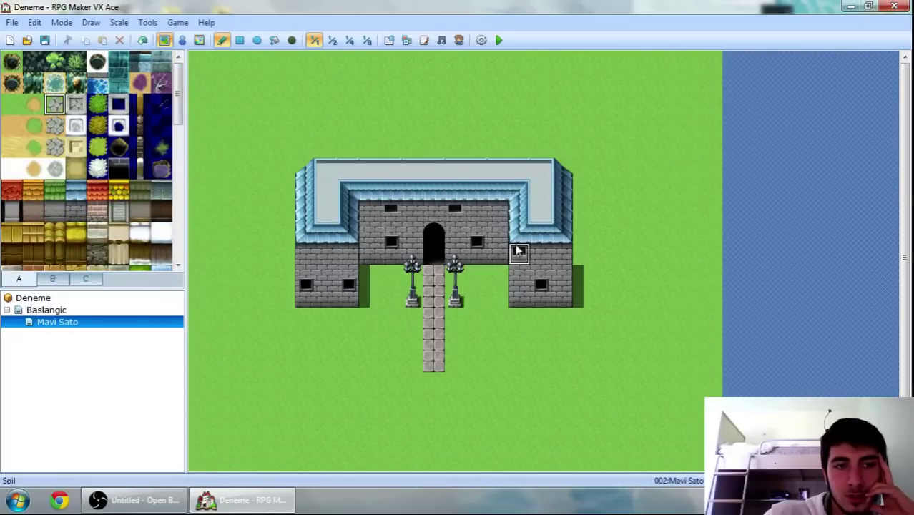
{"action": "mouse_move", "coordinate": [434, 275]}
{"action": "left_mouse_down"}
{"action": "mouse_move", "coordinate": [442, 369]}
{"action": "mouse_move", "coordinate": [273, 386]}
{"action": "mouse_move", "coordinate": [245, 385]}
{"action": "left_mouse_up"}
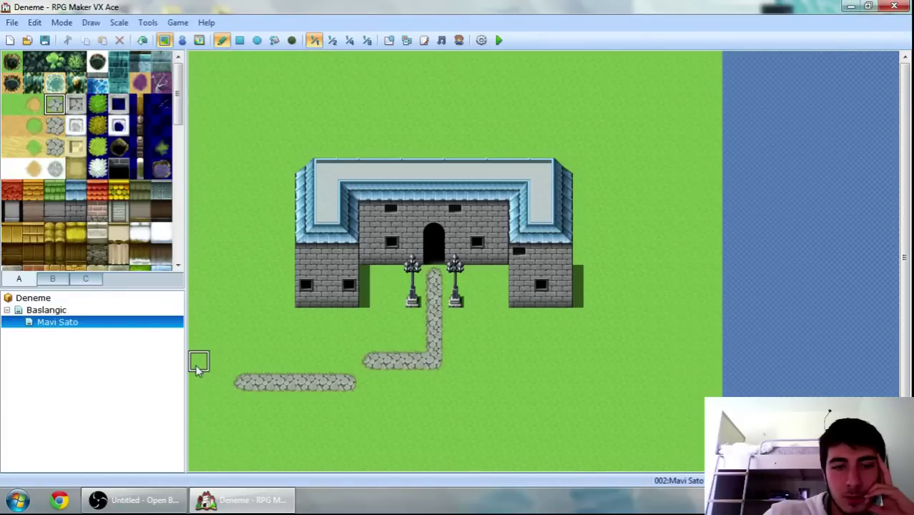
{"action": "mouse_move", "coordinate": [199, 363]}
{"action": "left_mouse_down"}
{"action": "mouse_move", "coordinate": [734, 364]}
{"action": "mouse_move", "coordinate": [717, 377]}
{"action": "mouse_move", "coordinate": [518, 388]}
{"action": "mouse_move", "coordinate": [196, 382]}
{"action": "left_mouse_up"}
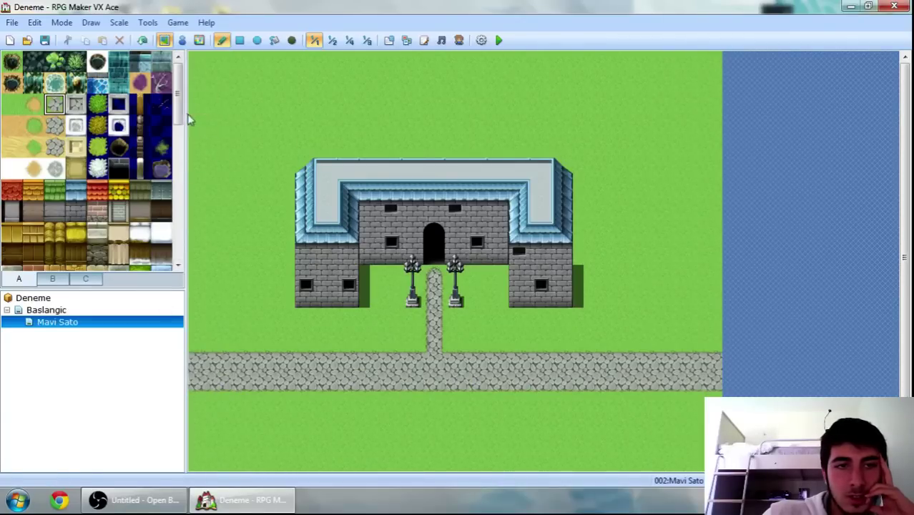
Repaint the doorway path with the lighter cobblestone floor tile, down to a three-by-two-tile patch across the road
{"action": "left_click_drag", "start_coordinate": [179, 120], "coordinate": [198, 218]}
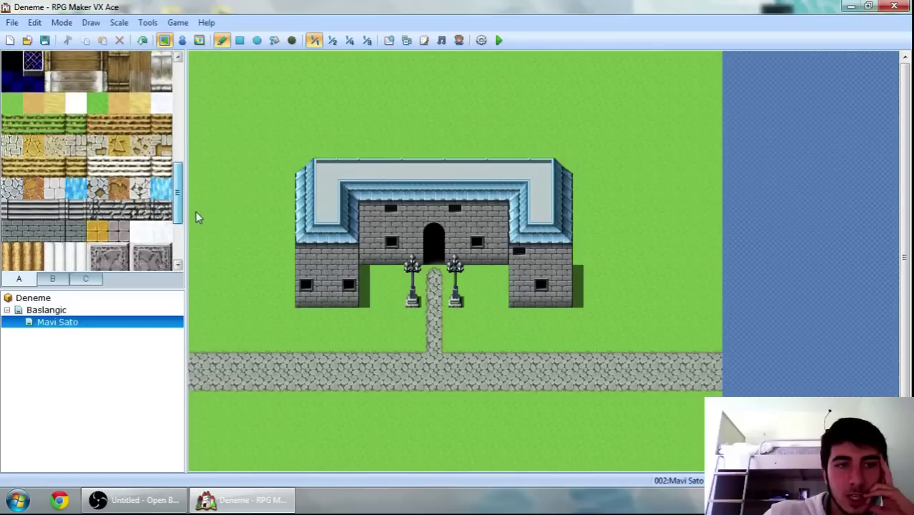
{"action": "left_click", "coordinate": [12, 160]}
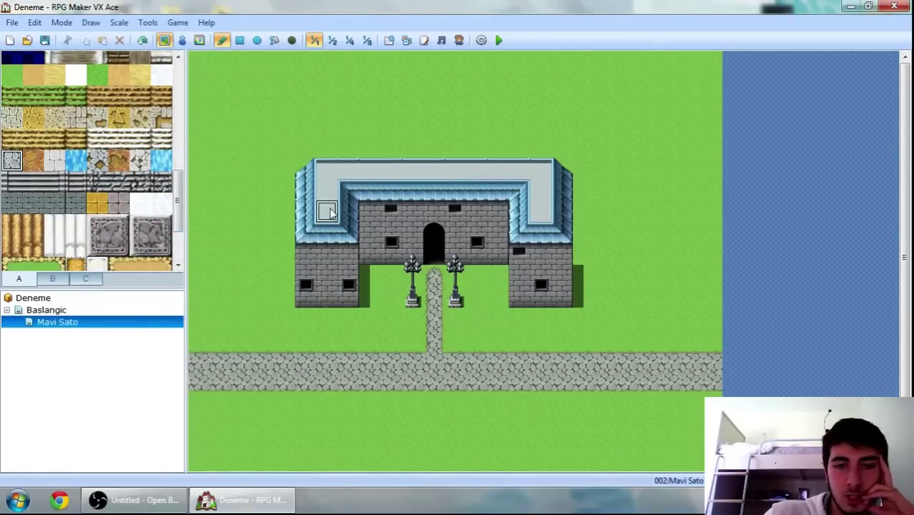
{"action": "mouse_move", "coordinate": [434, 275]}
{"action": "left_mouse_down"}
{"action": "mouse_move", "coordinate": [434, 382]}
{"action": "mouse_move", "coordinate": [432, 372]}
{"action": "mouse_move", "coordinate": [412, 380]}
{"action": "mouse_move", "coordinate": [455, 382]}
{"action": "mouse_move", "coordinate": [458, 374]}
{"action": "left_mouse_up"}
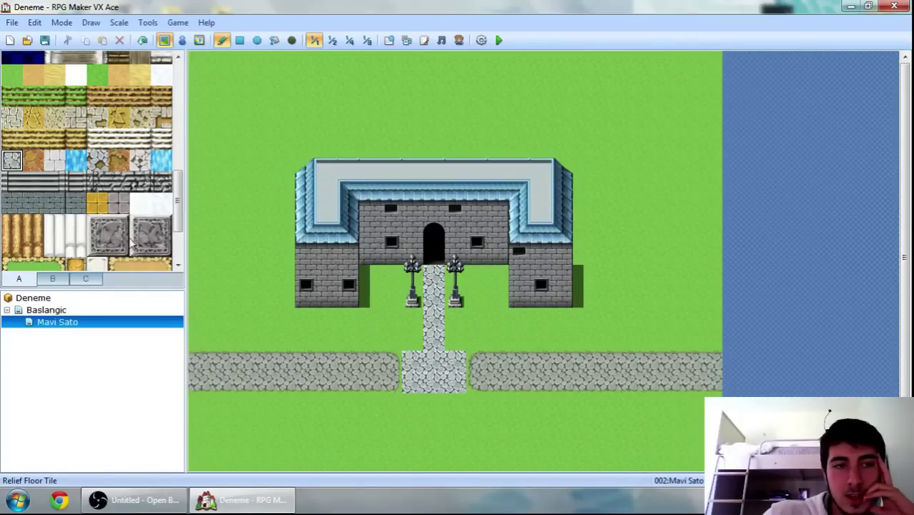
Repaint the light patch at the road junction with the darker stone road tile, keeping the doorway path light
{"action": "left_click", "coordinate": [15, 121]}
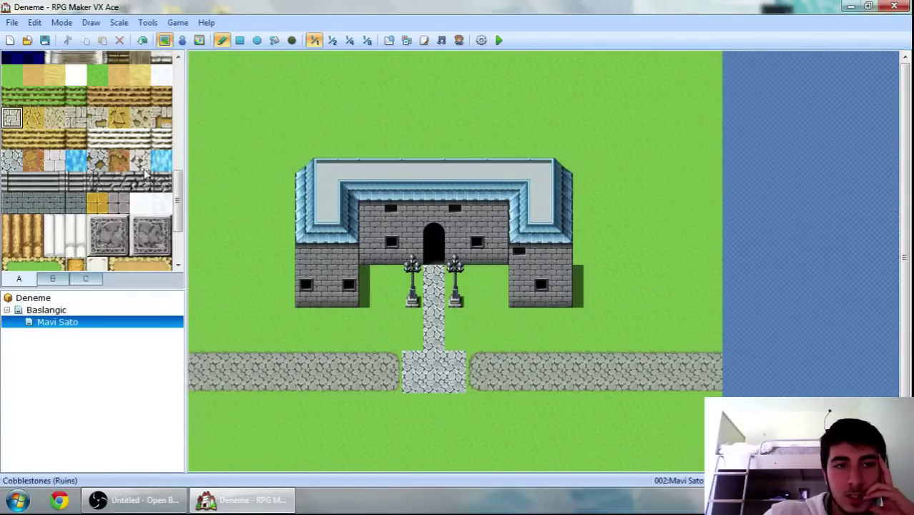
{"action": "left_click_drag", "start_coordinate": [179, 195], "coordinate": [195, 76]}
{"action": "left_click", "coordinate": [54, 105]}
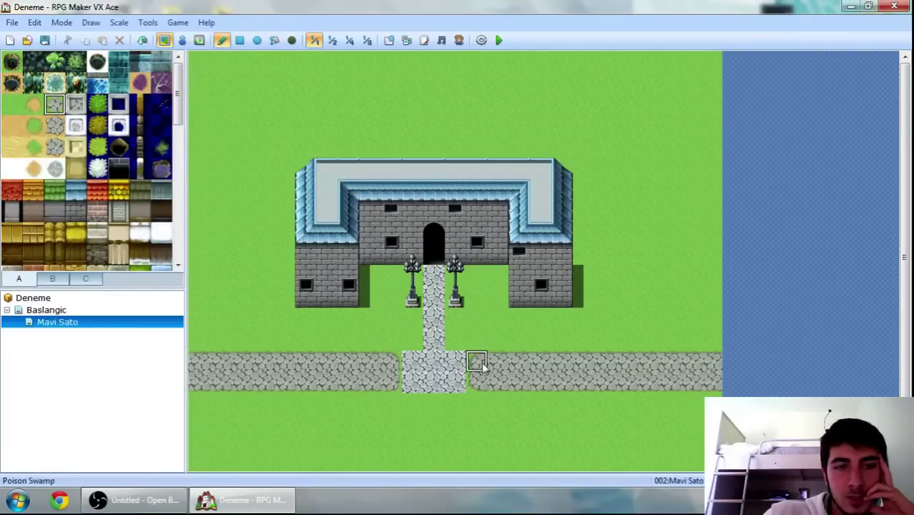
{"action": "mouse_move", "coordinate": [482, 364]}
{"action": "left_mouse_down"}
{"action": "mouse_move", "coordinate": [353, 359]}
{"action": "mouse_move", "coordinate": [425, 384]}
{"action": "mouse_move", "coordinate": [496, 382]}
{"action": "left_mouse_up"}
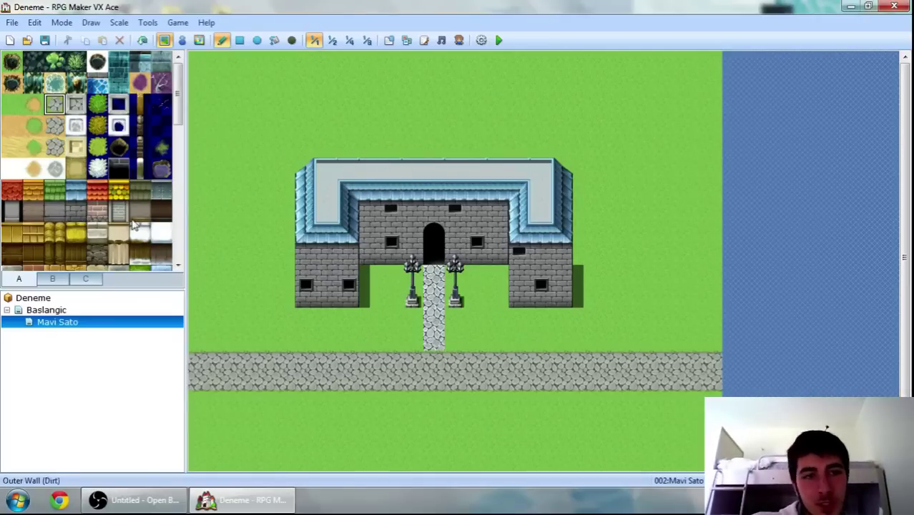
Draw a wooden post fence from the path's right edge along the road, up the castle's right side and back toward the roof
{"action": "left_click", "coordinate": [141, 126]}
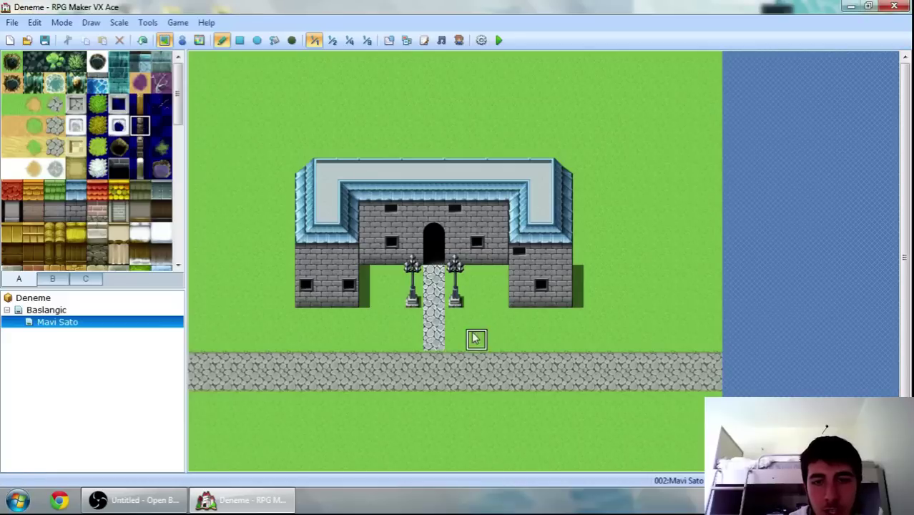
{"action": "mouse_move", "coordinate": [458, 342]}
{"action": "left_mouse_down"}
{"action": "mouse_move", "coordinate": [619, 337]}
{"action": "mouse_move", "coordinate": [621, 251]}
{"action": "mouse_move", "coordinate": [613, 204]}
{"action": "left_mouse_up"}
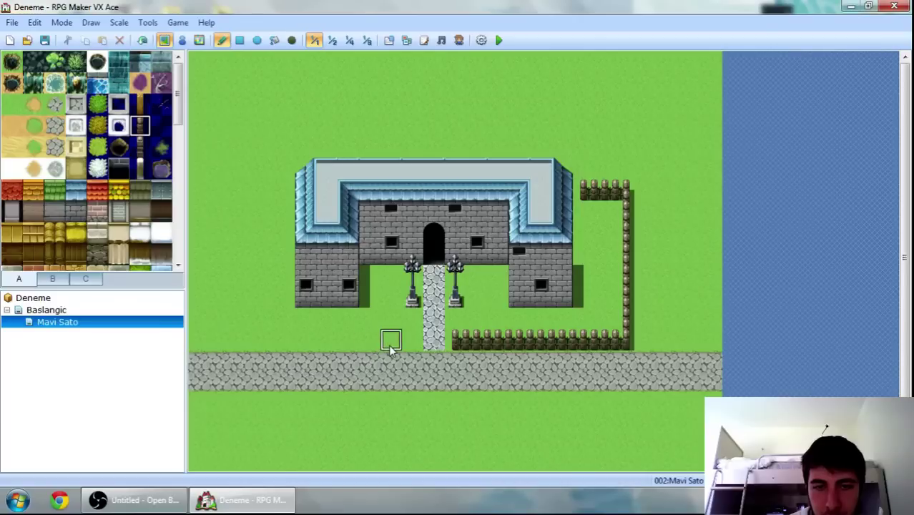
Fence the castle's left side from the path round to the roof's upper left, and add a post above the right fence's inner end
{"action": "mouse_move", "coordinate": [404, 354]}
{"action": "left_mouse_down"}
{"action": "mouse_move", "coordinate": [387, 345]}
{"action": "mouse_move", "coordinate": [249, 344]}
{"action": "mouse_move", "coordinate": [262, 236]}
{"action": "mouse_move", "coordinate": [257, 281]}
{"action": "left_mouse_up"}
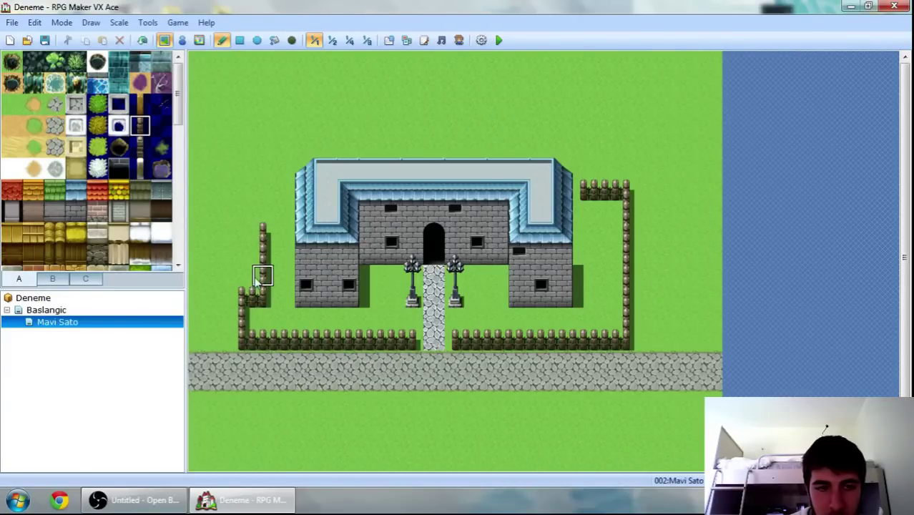
{"action": "key", "text": "ctrl+z"}
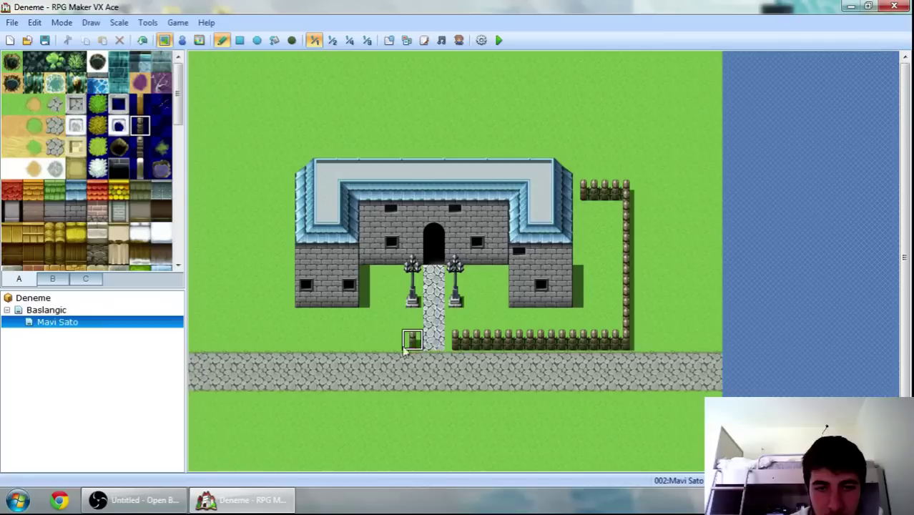
{"action": "mouse_move", "coordinate": [405, 350]}
{"action": "left_mouse_down"}
{"action": "mouse_move", "coordinate": [215, 341]}
{"action": "mouse_move", "coordinate": [413, 347]}
{"action": "mouse_move", "coordinate": [245, 339]}
{"action": "mouse_move", "coordinate": [250, 231]}
{"action": "mouse_move", "coordinate": [266, 190]}
{"action": "mouse_move", "coordinate": [241, 197]}
{"action": "mouse_move", "coordinate": [229, 330]}
{"action": "mouse_move", "coordinate": [243, 331]}
{"action": "mouse_move", "coordinate": [252, 176]}
{"action": "mouse_move", "coordinate": [289, 181]}
{"action": "left_mouse_up"}
{"action": "key", "text": "ctrl+z"}
{"action": "key", "text": "ctrl+z"}
{"action": "key", "text": "ctrl+z"}
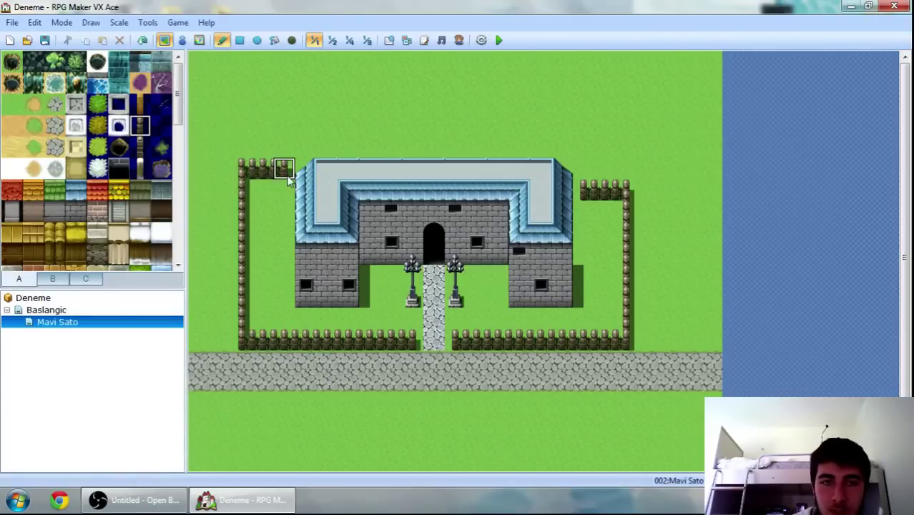
{"action": "key", "text": "ctrl+z"}
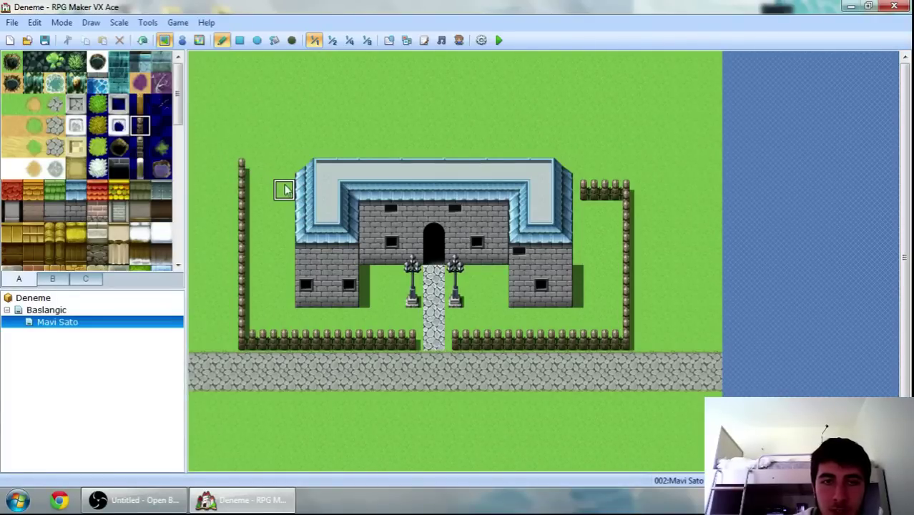
{"action": "left_click_drag", "start_coordinate": [291, 175], "coordinate": [243, 171]}
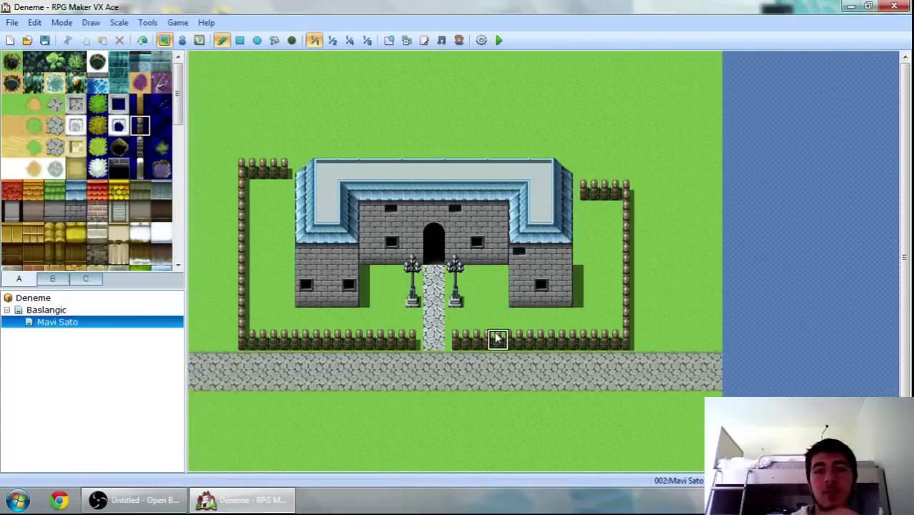
{"action": "left_click", "coordinate": [584, 167]}
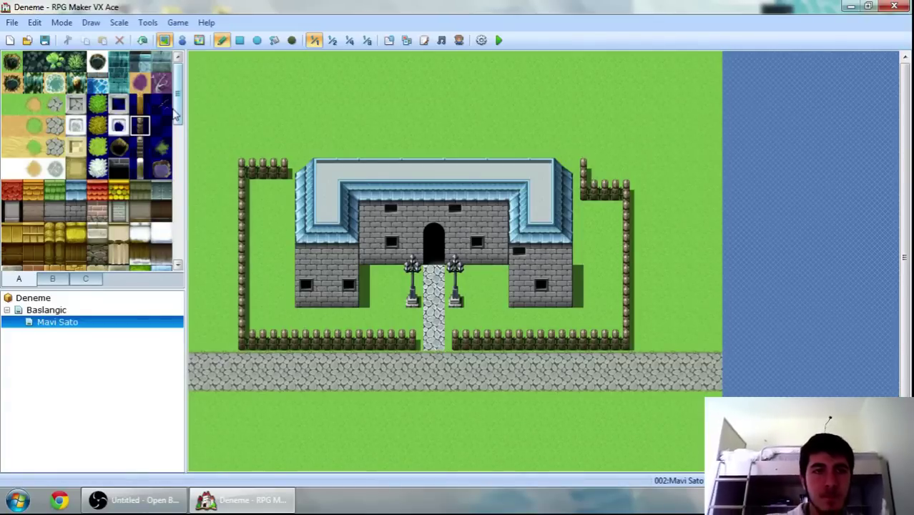
Browse tileset B back to its shop sign and window tiles
{"action": "left_click_drag", "start_coordinate": [174, 111], "coordinate": [179, 93]}
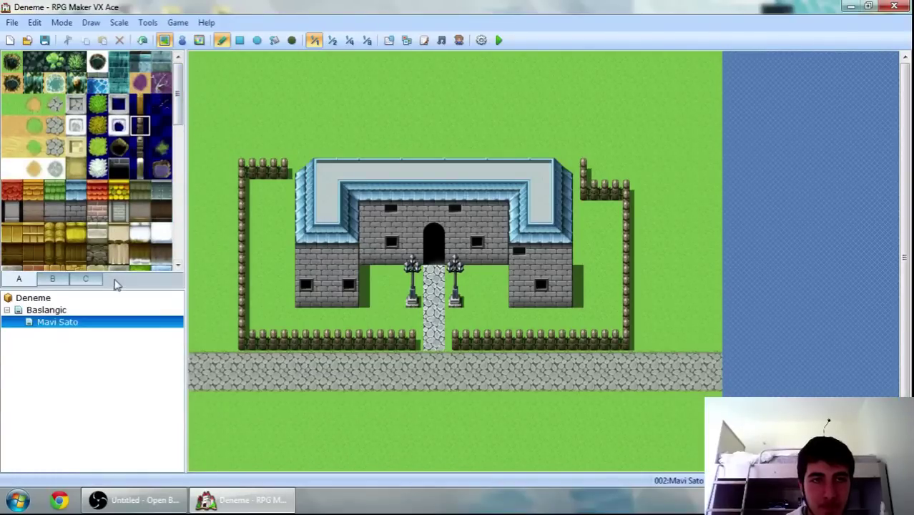
{"action": "left_click", "coordinate": [68, 280]}
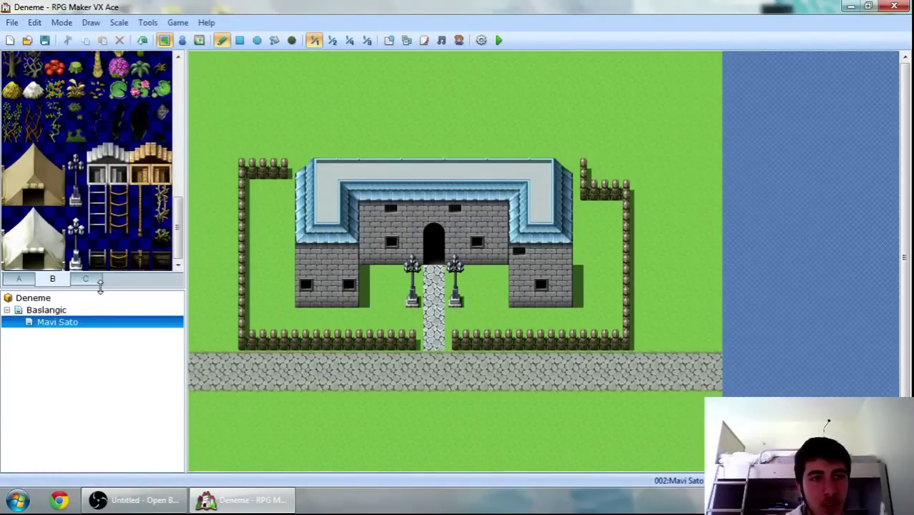
{"action": "left_click_drag", "start_coordinate": [179, 229], "coordinate": [198, 68]}
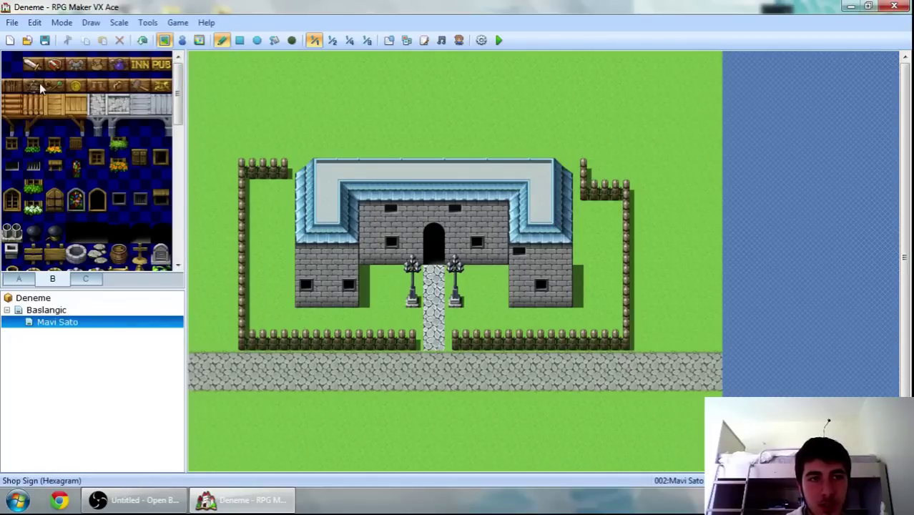
Place the gold coin shop sign on the castle wall immediately right of the doorway
{"action": "left_click", "coordinate": [76, 87]}
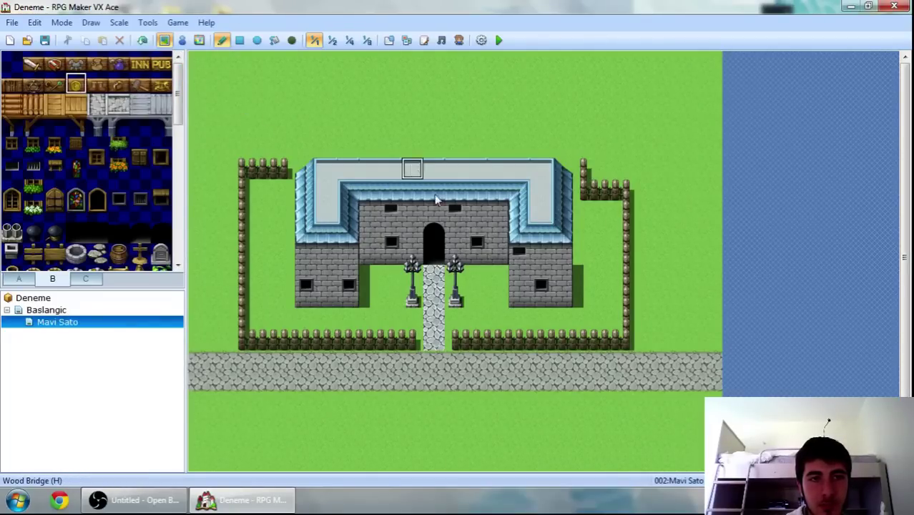
{"action": "left_click", "coordinate": [455, 241]}
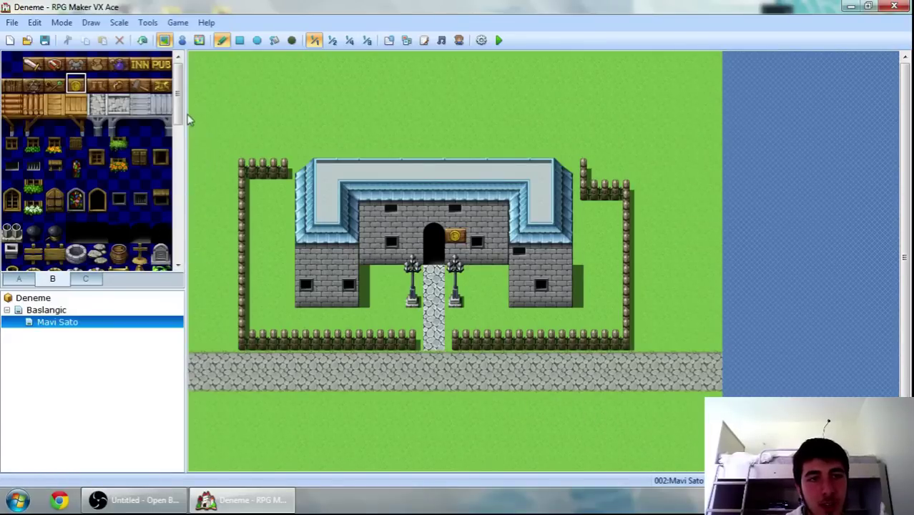
{"action": "left_click_drag", "start_coordinate": [180, 113], "coordinate": [181, 252]}
{"action": "left_click", "coordinate": [85, 279]}
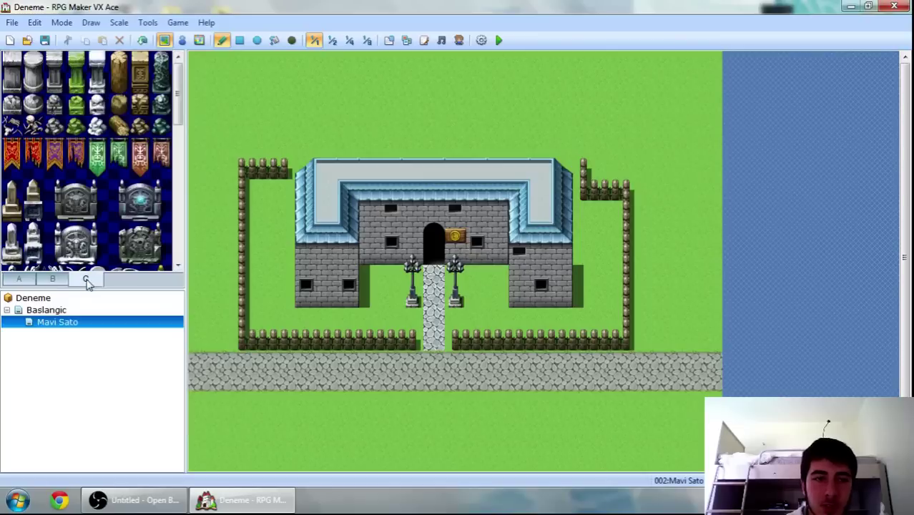
{"action": "left_click", "coordinate": [19, 279]}
{"action": "left_click", "coordinate": [52, 279]}
Create a child map of Mavi Sato named "Mavi Sato ic" with the 003:Interior tileset, width 26 and height 26
{"action": "right_click", "coordinate": [60, 340]}
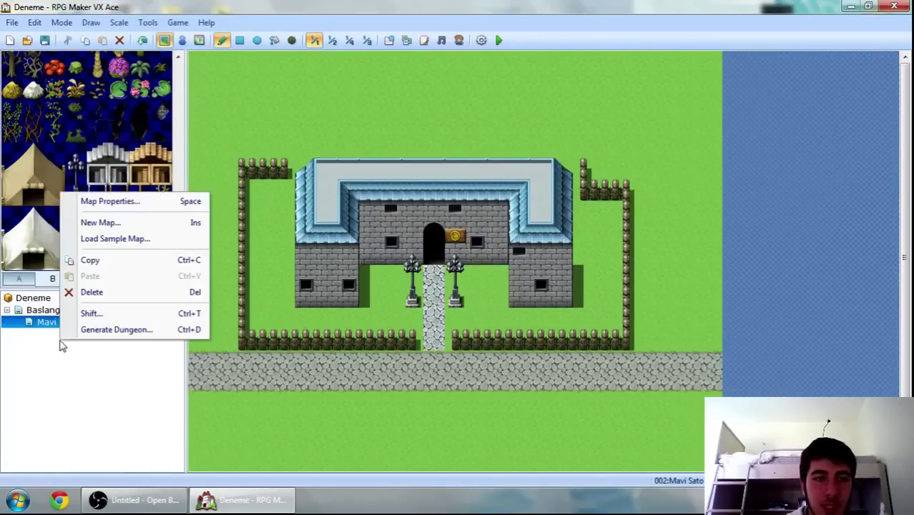
{"action": "left_click", "coordinate": [98, 223]}
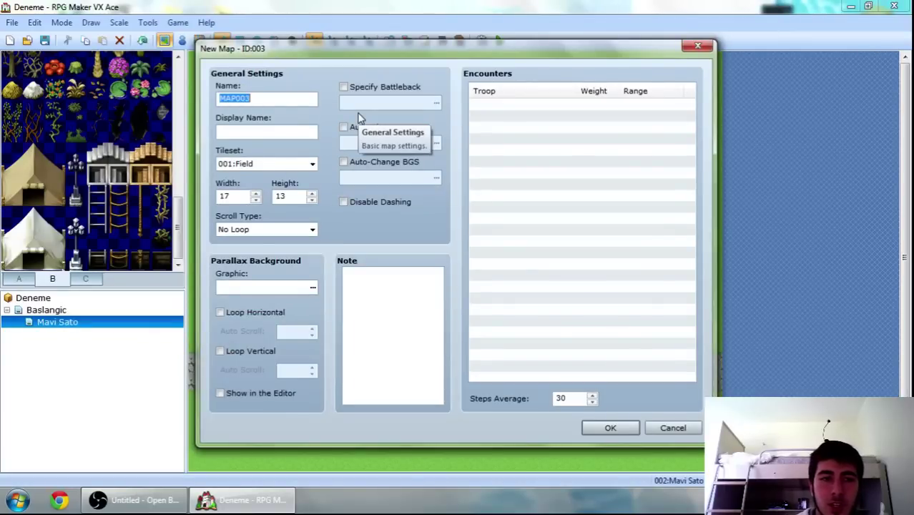
{"action": "type", "text": "Sato ic"}
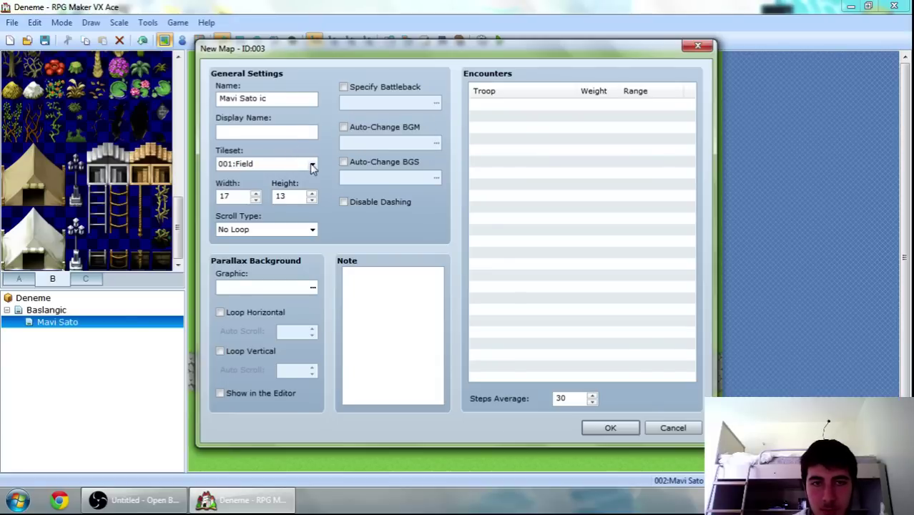
{"action": "left_click", "coordinate": [312, 163]}
{"action": "left_click", "coordinate": [268, 200]}
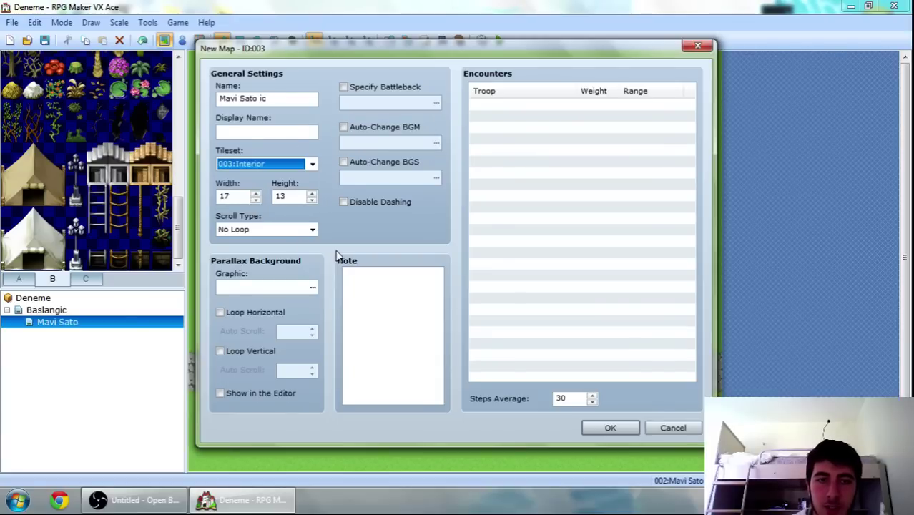
{"action": "double_click", "coordinate": [241, 199]}
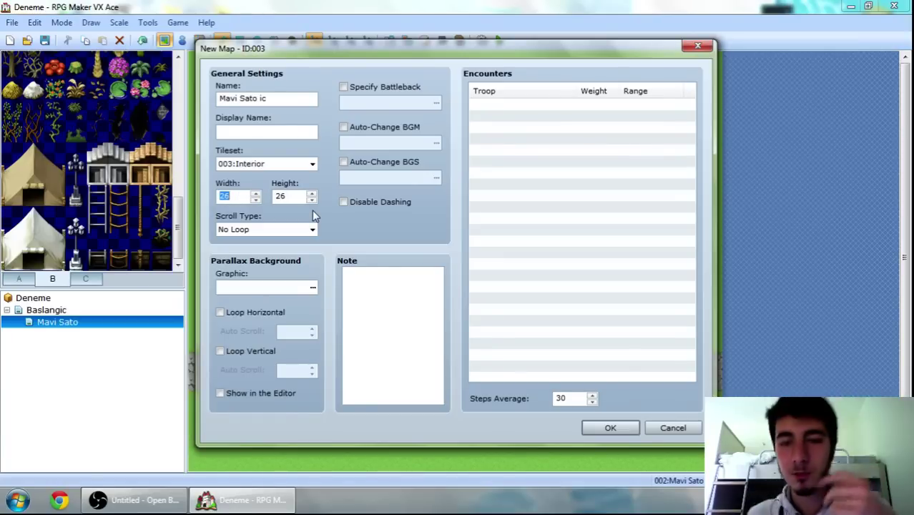
{"action": "left_click", "coordinate": [610, 428]}
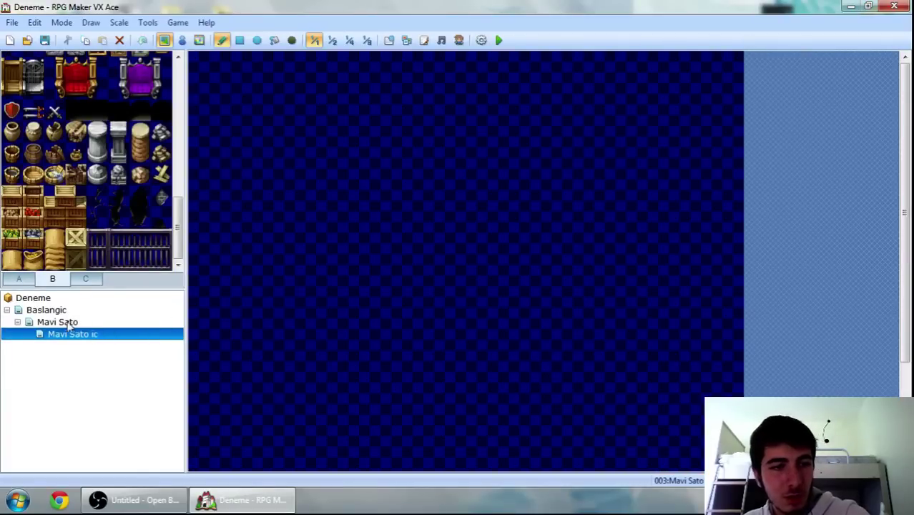
Move the Mavi Sato ic map to the project's top level and nest it back under Mavi Sato
{"action": "left_click", "coordinate": [68, 323]}
{"action": "left_click", "coordinate": [71, 336]}
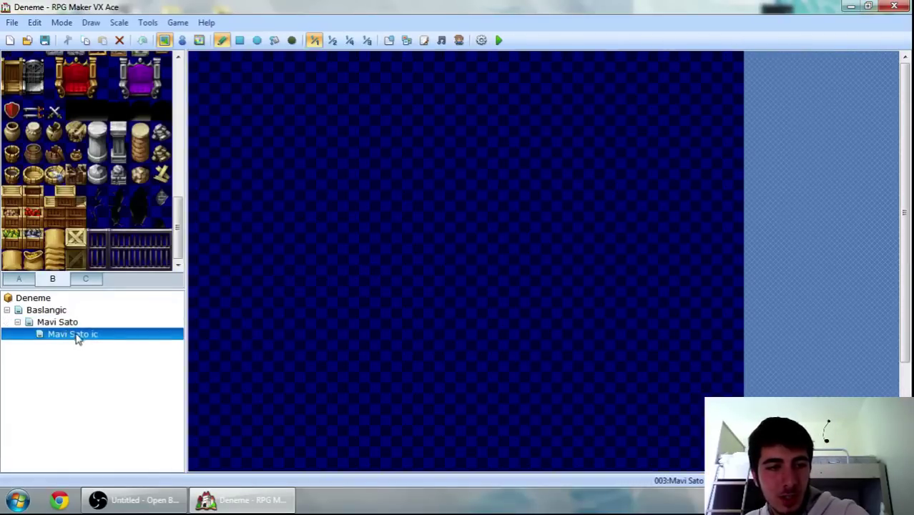
{"action": "left_click_drag", "start_coordinate": [77, 338], "coordinate": [37, 299]}
{"action": "left_click", "coordinate": [73, 335]}
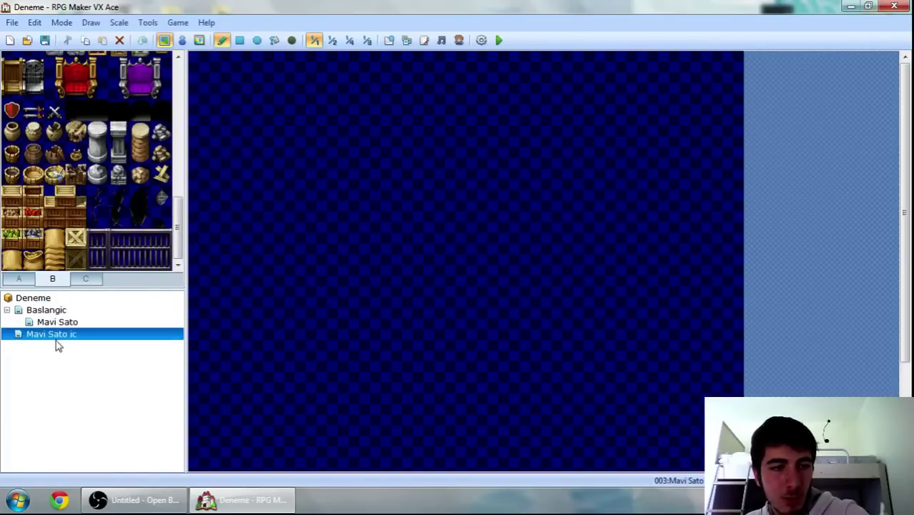
{"action": "left_click_drag", "start_coordinate": [56, 338], "coordinate": [68, 321]}
{"action": "left_click", "coordinate": [71, 334]}
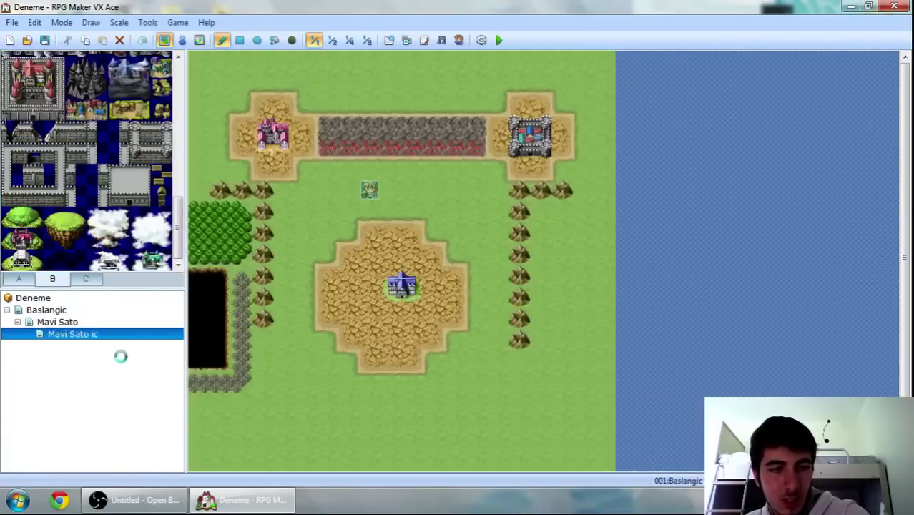
Fill the whole Mavi Sato ic map with the grey Cobblestones floor tile
{"action": "left_click", "coordinate": [33, 279]}
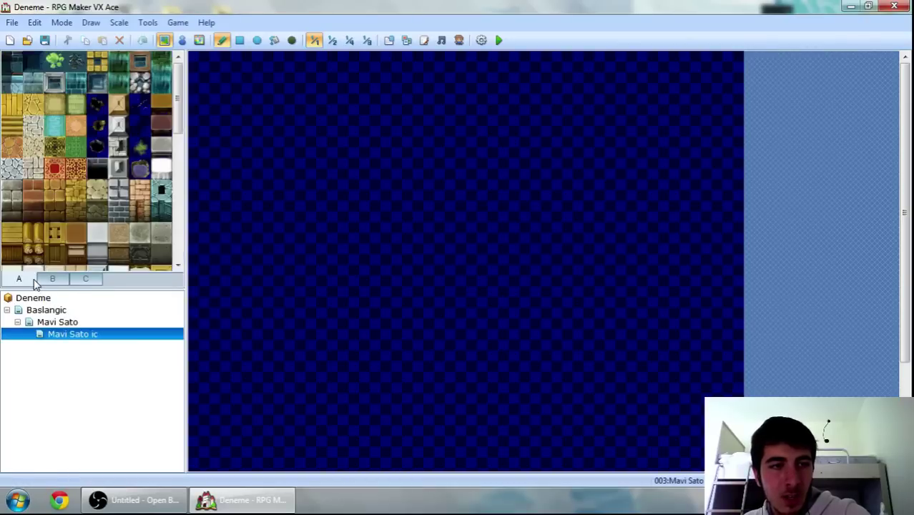
{"action": "left_click", "coordinate": [14, 171]}
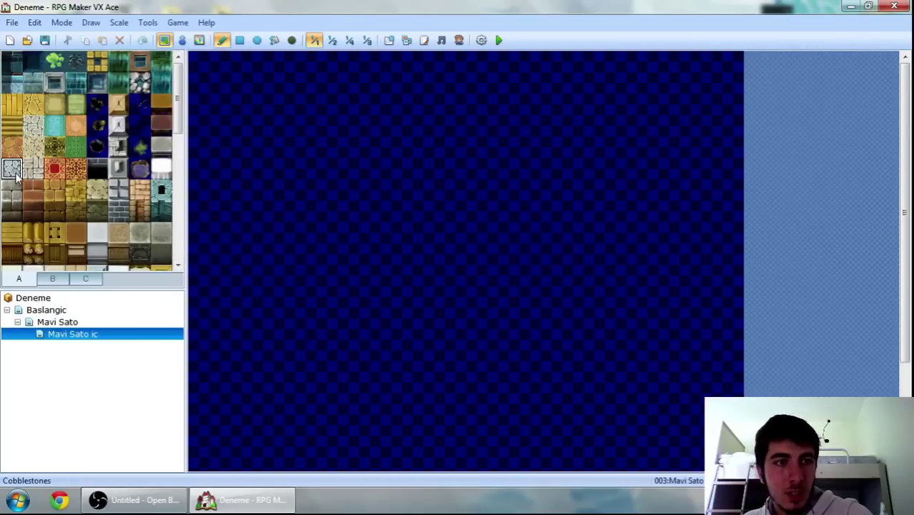
{"action": "left_click", "coordinate": [274, 40]}
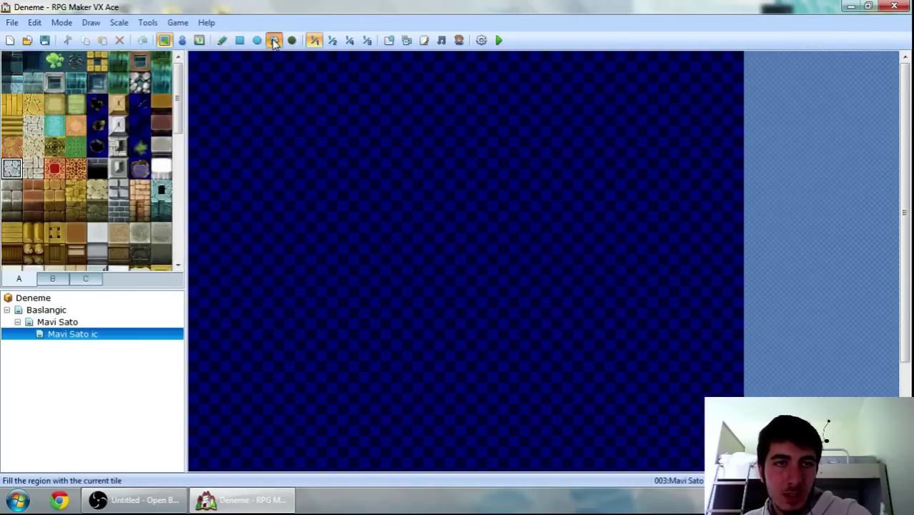
{"action": "left_click", "coordinate": [276, 114]}
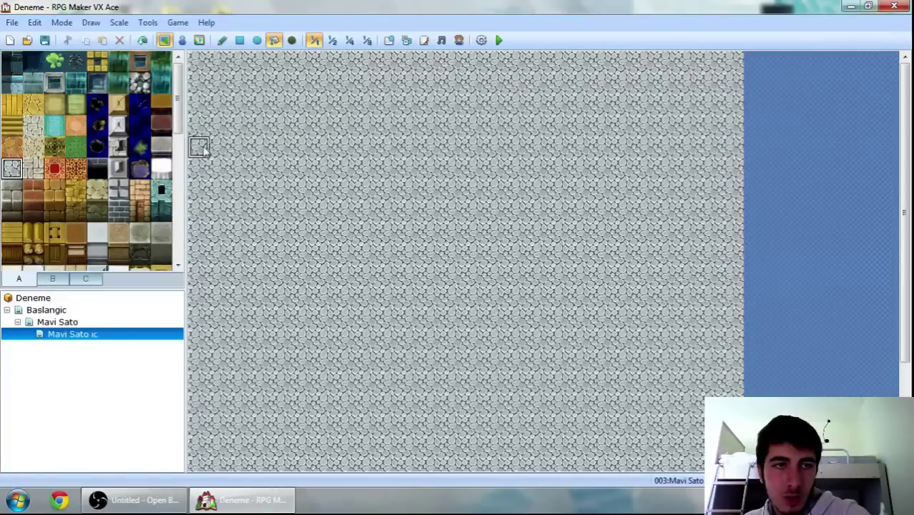
Clear a 9 by 7 tile rectangle in the map's upper-left corner and an 11-tile-wide block at the lower right using the blank tile
{"action": "left_click_drag", "start_coordinate": [179, 62], "coordinate": [178, 136]}
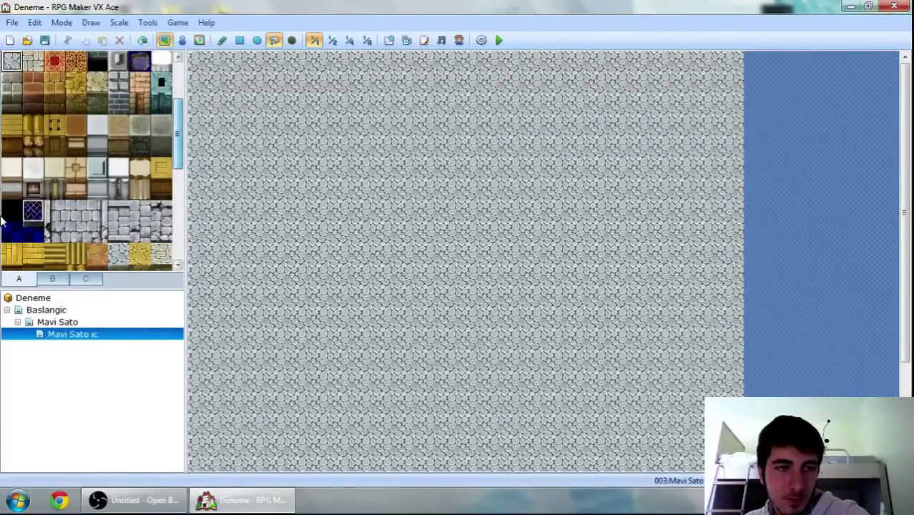
{"action": "left_click", "coordinate": [239, 40]}
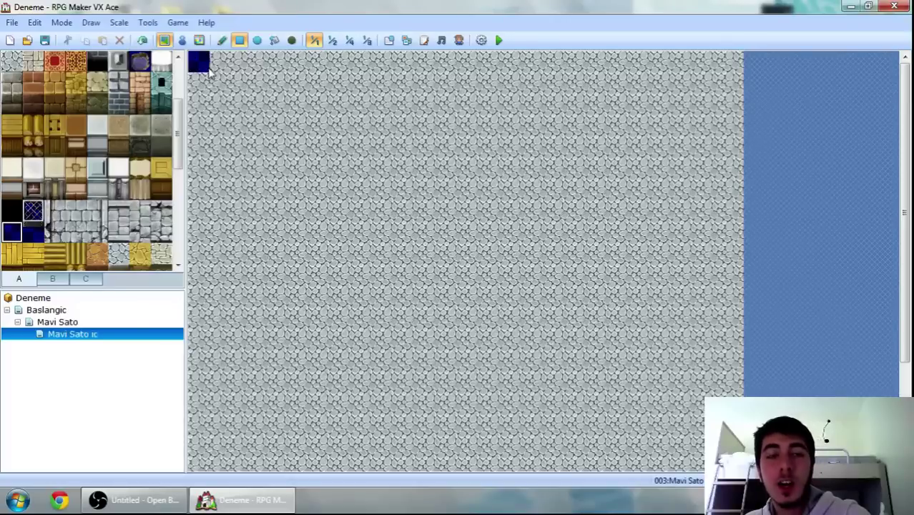
{"action": "mouse_move", "coordinate": [209, 68]}
{"action": "left_mouse_down"}
{"action": "mouse_move", "coordinate": [694, 86]}
{"action": "mouse_move", "coordinate": [739, 122]}
{"action": "mouse_move", "coordinate": [744, 81]}
{"action": "mouse_move", "coordinate": [757, 122]}
{"action": "mouse_move", "coordinate": [757, 85]}
{"action": "mouse_move", "coordinate": [381, 106]}
{"action": "mouse_move", "coordinate": [416, 212]}
{"action": "mouse_move", "coordinate": [417, 246]}
{"action": "mouse_move", "coordinate": [431, 245]}
{"action": "left_mouse_up"}
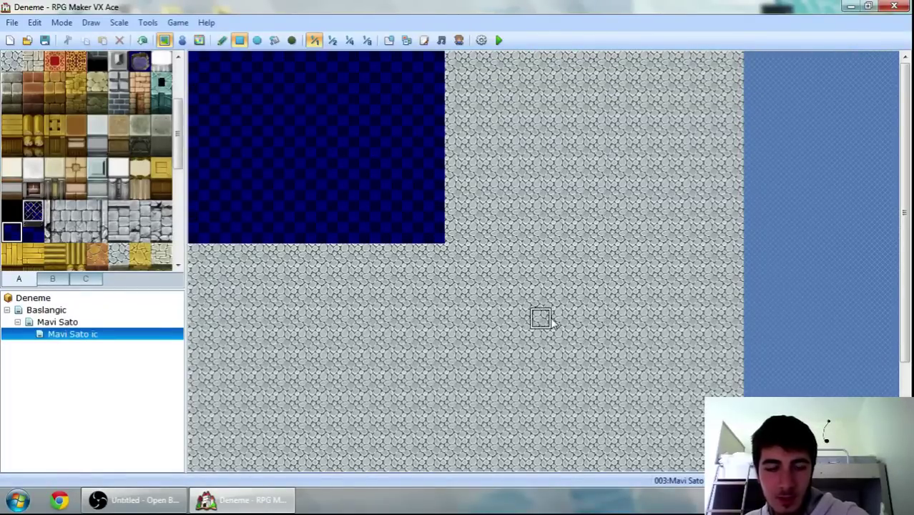
{"action": "key", "text": "ctrl+z"}
{"action": "left_click_drag", "start_coordinate": [204, 61], "coordinate": [368, 200]}
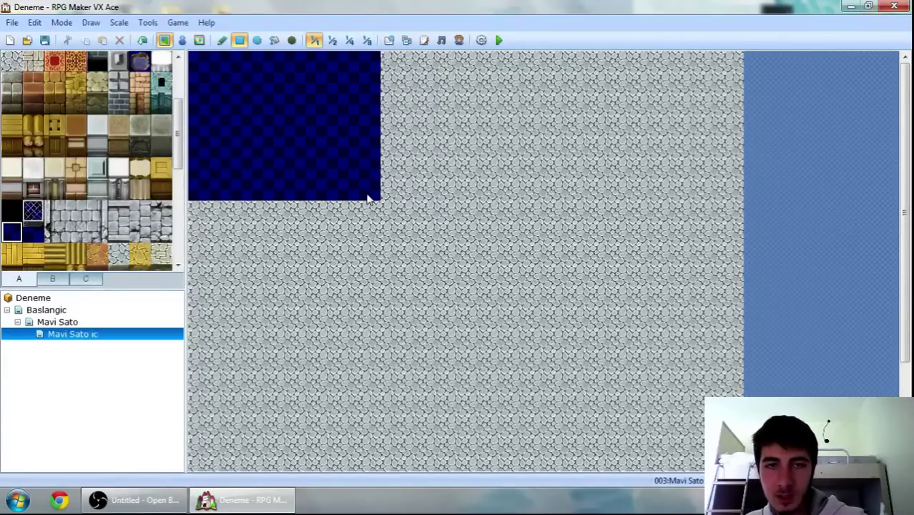
{"action": "left_click_drag", "start_coordinate": [524, 465], "coordinate": [741, 292]}
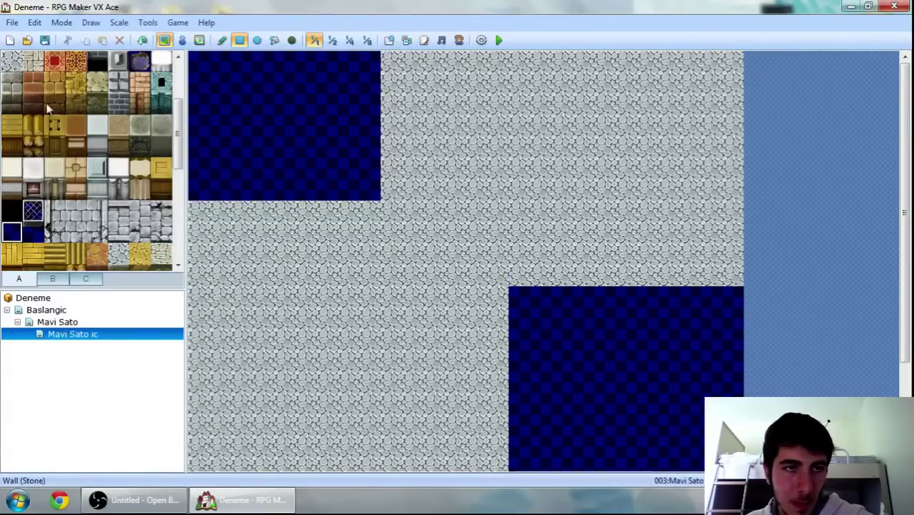
Try a dark brick wall strip below the upper-left void and its stone wall-top tile near the map's upper edge
{"action": "left_click", "coordinate": [118, 106]}
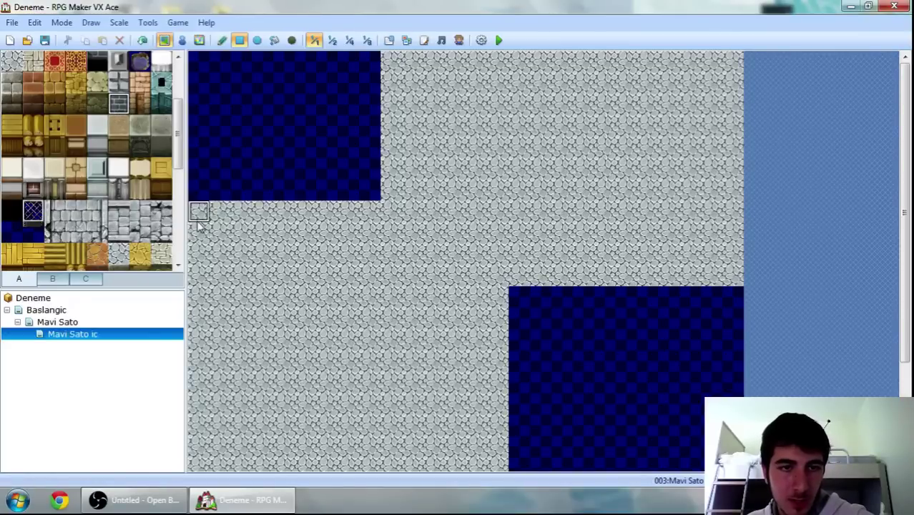
{"action": "left_click_drag", "start_coordinate": [200, 235], "coordinate": [383, 240]}
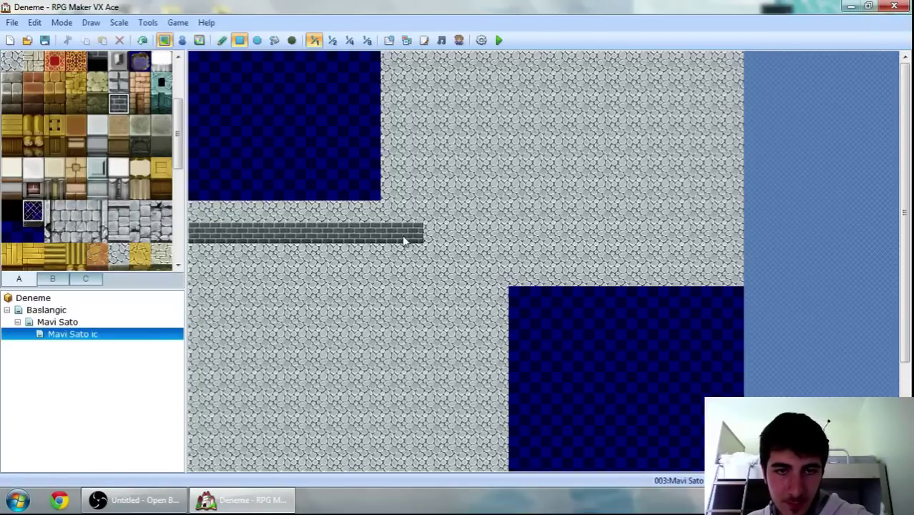
{"action": "left_click", "coordinate": [120, 82]}
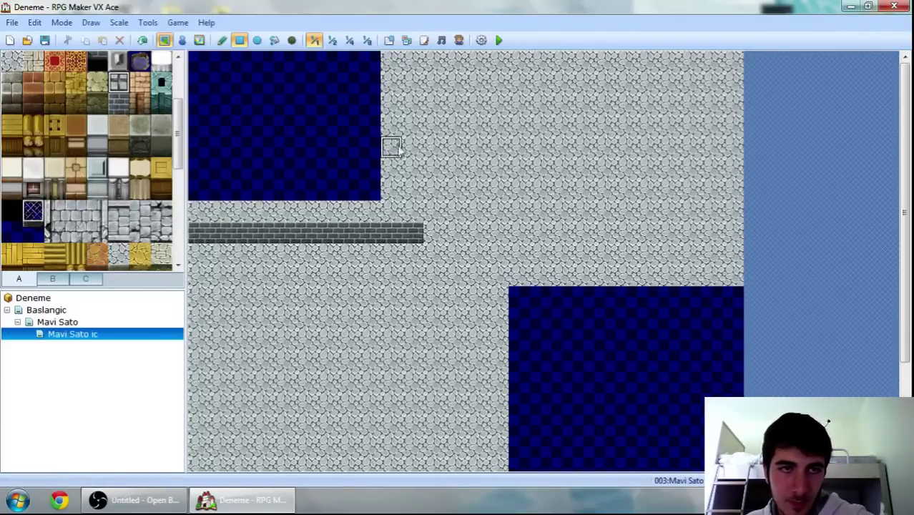
{"action": "left_click", "coordinate": [434, 68]}
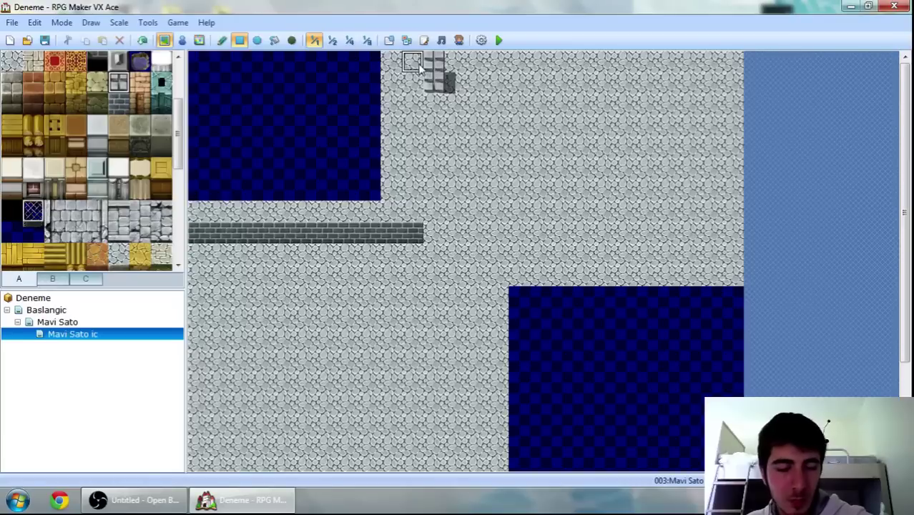
{"action": "key", "text": "ctrl+z"}
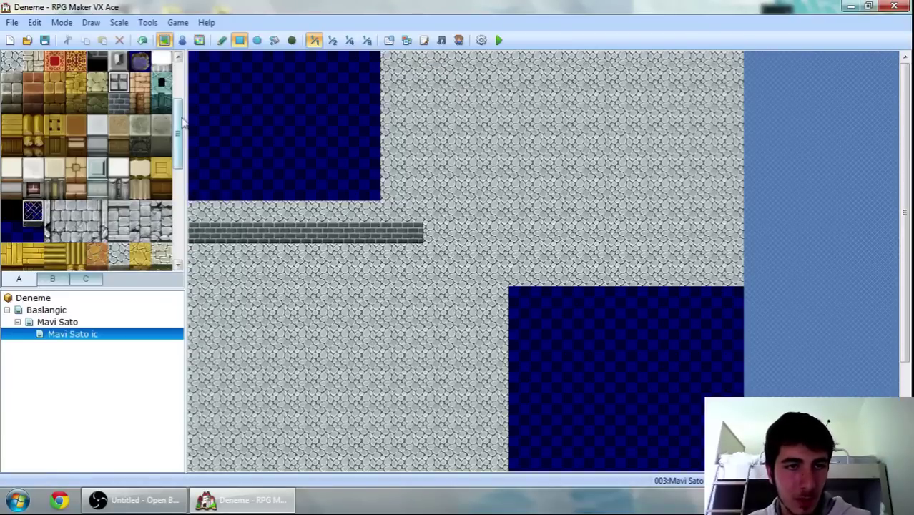
Draw an 11-tile brown interior wall face below the upper-left void and border the void's lower and right sides with brown wall top
{"action": "left_click_drag", "start_coordinate": [183, 121], "coordinate": [201, 91]}
{"action": "scroll", "coordinate": [200, 92], "scroll_direction": "down", "scroll_amount": 3}
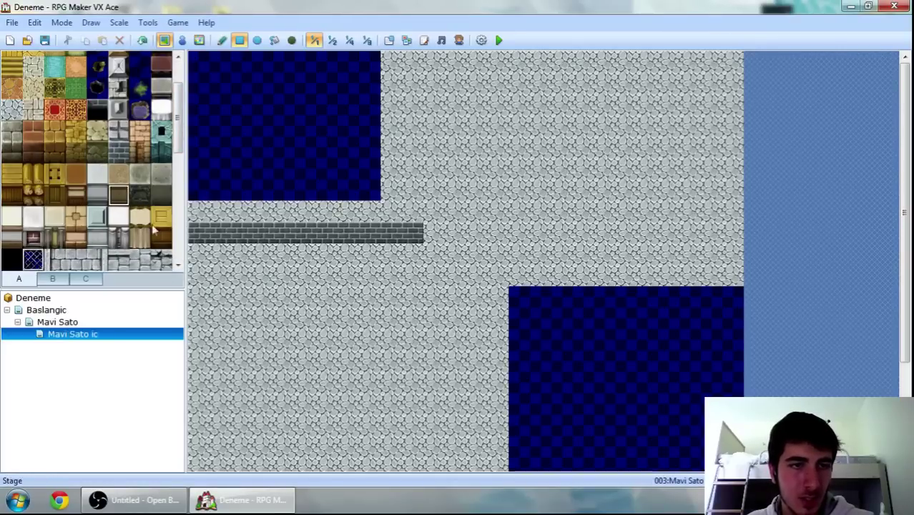
{"action": "left_click", "coordinate": [76, 194]}
{"action": "mouse_move", "coordinate": [212, 232]}
{"action": "left_mouse_down"}
{"action": "mouse_move", "coordinate": [435, 230]}
{"action": "mouse_move", "coordinate": [422, 238]}
{"action": "left_mouse_up"}
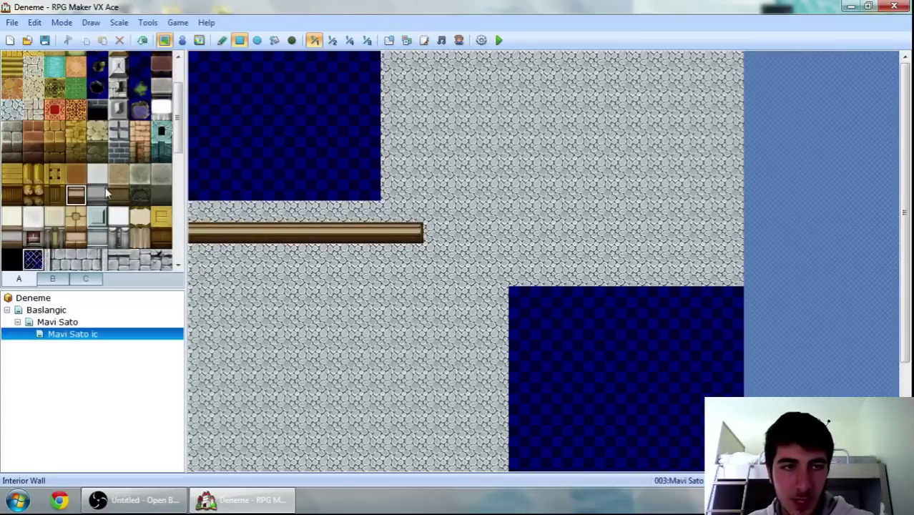
{"action": "left_click", "coordinate": [75, 174]}
{"action": "mouse_move", "coordinate": [413, 214]}
{"action": "left_mouse_down"}
{"action": "mouse_move", "coordinate": [421, 63]}
{"action": "mouse_move", "coordinate": [398, 79]}
{"action": "mouse_move", "coordinate": [392, 213]}
{"action": "mouse_move", "coordinate": [275, 211]}
{"action": "mouse_move", "coordinate": [395, 214]}
{"action": "mouse_move", "coordinate": [198, 213]}
{"action": "left_mouse_up"}
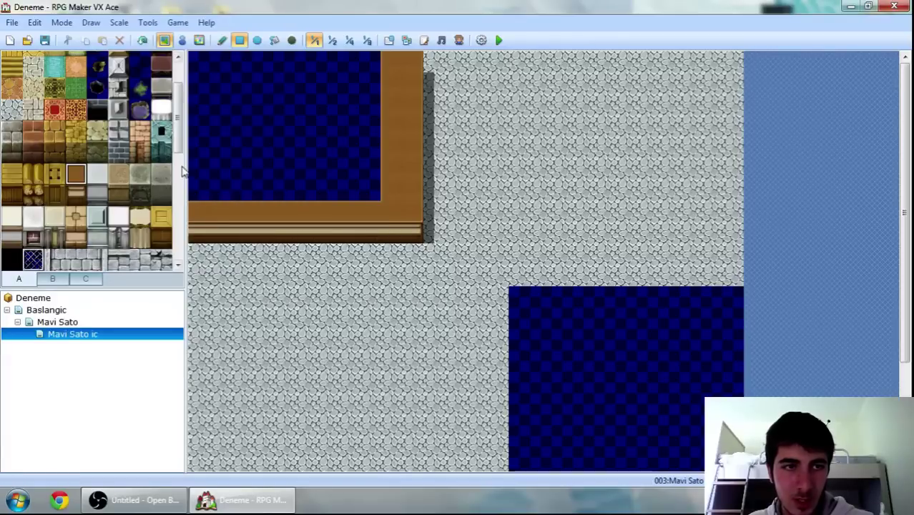
Draw brown wall top around the lower-right void's left and upper sides and along the room's upper and right edges
{"action": "left_click", "coordinate": [75, 195]}
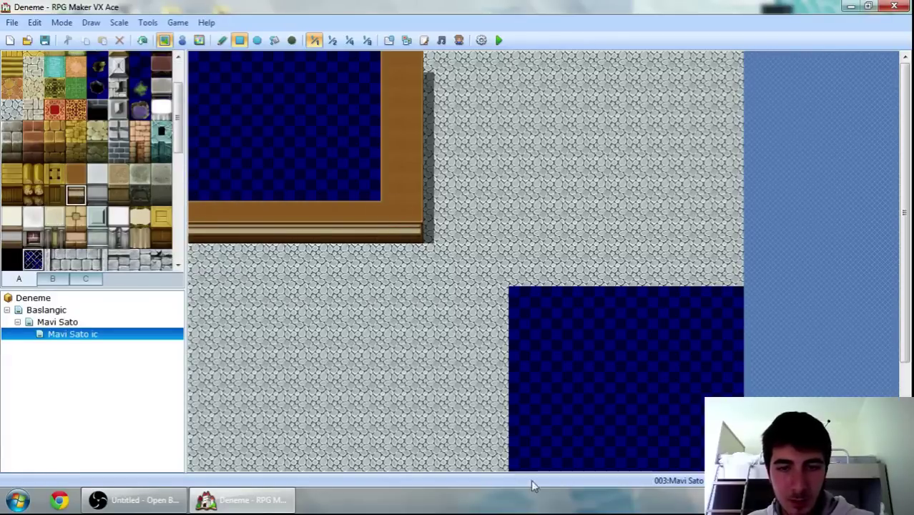
{"action": "left_click", "coordinate": [76, 173]}
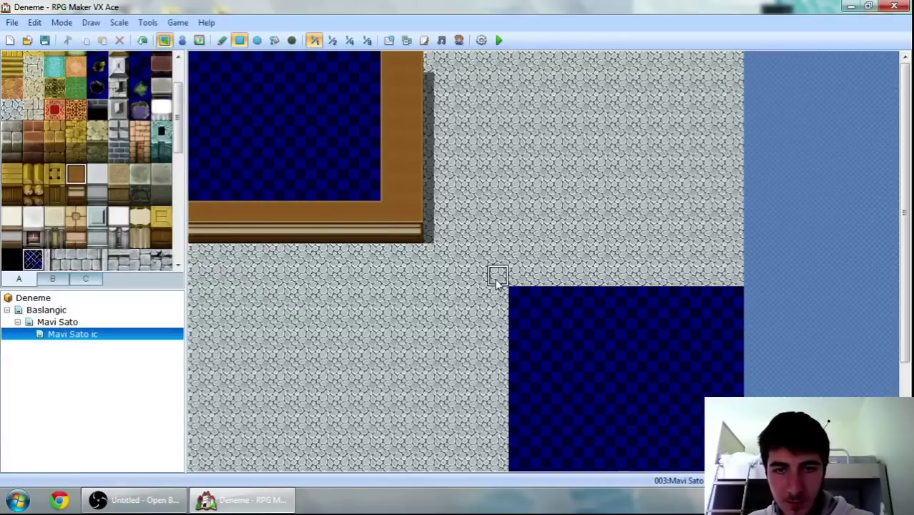
{"action": "left_click_drag", "start_coordinate": [498, 276], "coordinate": [494, 451]}
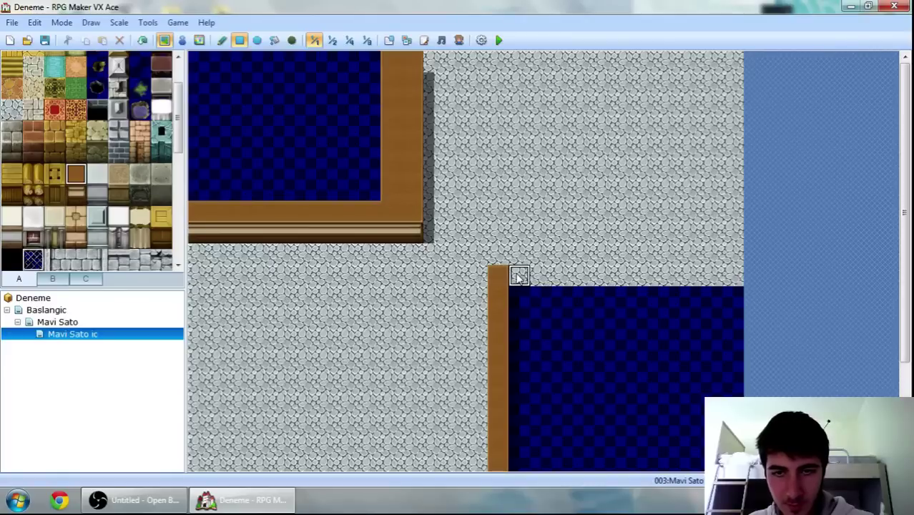
{"action": "mouse_move", "coordinate": [498, 276]}
{"action": "left_mouse_down"}
{"action": "mouse_move", "coordinate": [740, 278]}
{"action": "mouse_move", "coordinate": [719, 136]}
{"action": "mouse_move", "coordinate": [733, 63]}
{"action": "mouse_move", "coordinate": [420, 70]}
{"action": "left_mouse_up"}
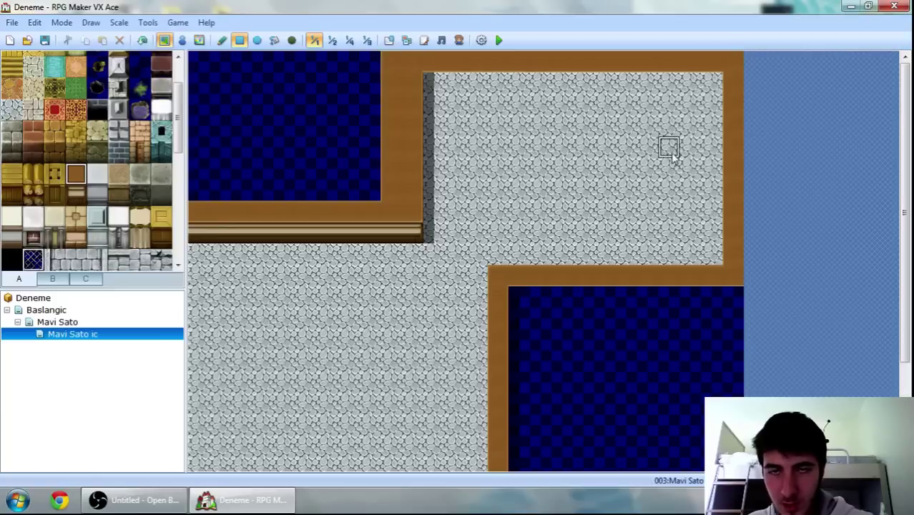
Add brown interior wall faces beneath the room's upper wall top and beneath the wall top above the lower-right void
{"action": "left_click", "coordinate": [78, 199]}
{"action": "mouse_move", "coordinate": [476, 82]}
{"action": "left_mouse_down"}
{"action": "mouse_move", "coordinate": [429, 82]}
{"action": "mouse_move", "coordinate": [712, 83]}
{"action": "left_mouse_up"}
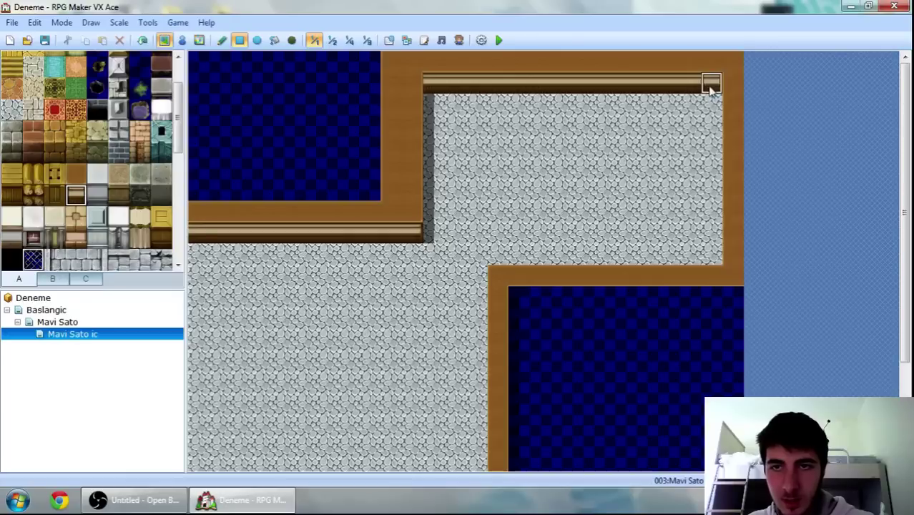
{"action": "left_click_drag", "start_coordinate": [512, 296], "coordinate": [728, 299]}
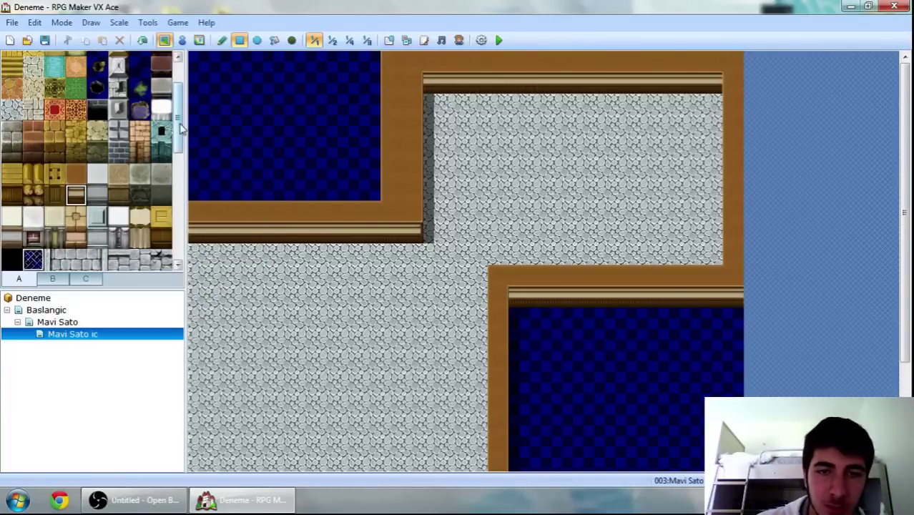
Draw brown wall top down the room's left edge and across its lower side to the lower-right void's wall
{"action": "left_click", "coordinate": [77, 175]}
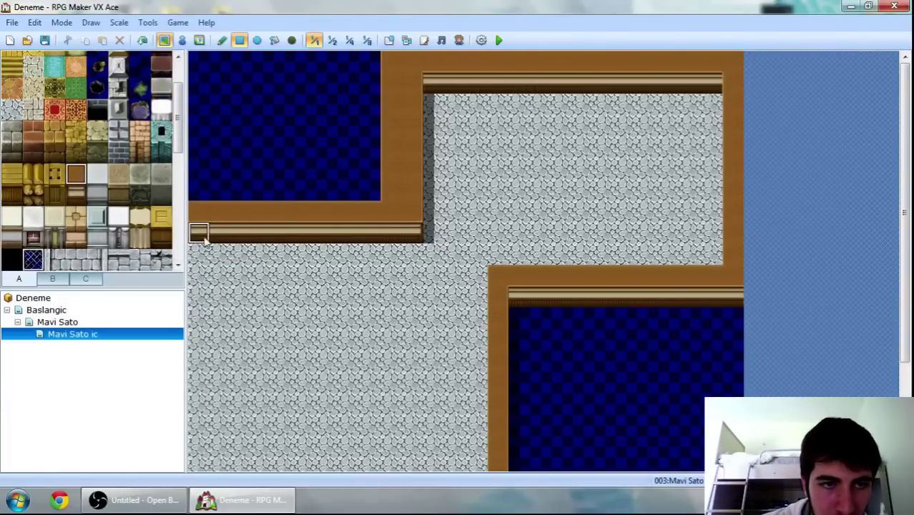
{"action": "mouse_move", "coordinate": [204, 235]}
{"action": "left_mouse_down"}
{"action": "mouse_move", "coordinate": [192, 263]}
{"action": "mouse_move", "coordinate": [190, 359]}
{"action": "mouse_move", "coordinate": [202, 465]}
{"action": "mouse_move", "coordinate": [465, 471]}
{"action": "left_mouse_up"}
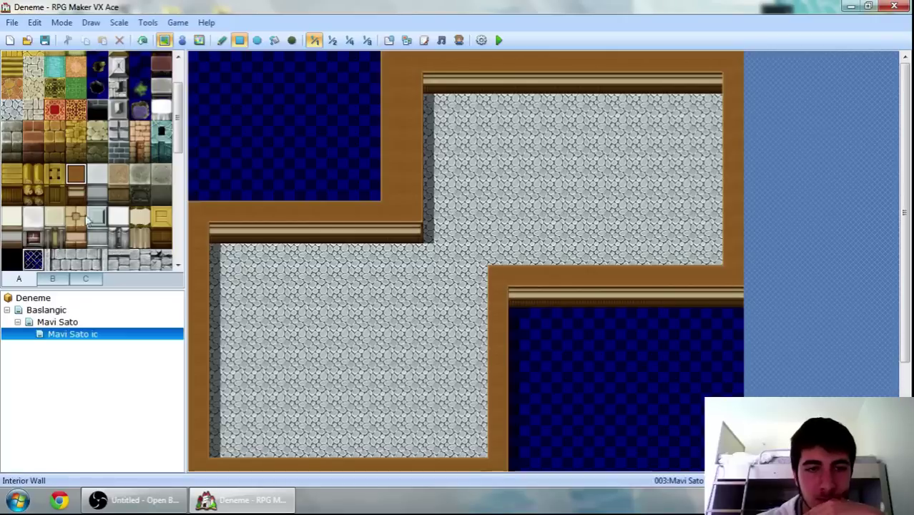
{"action": "scroll", "coordinate": [910, 251], "scroll_direction": "down", "scroll_amount": 3}
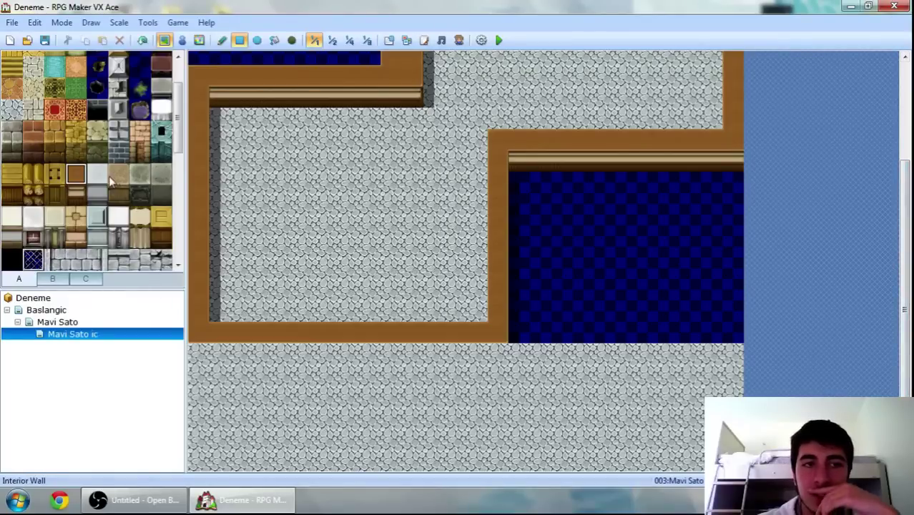
Undo the brown wall top drawn across the room's lower side, leaving the left edge wall in place
{"action": "left_click", "coordinate": [77, 195]}
{"action": "mouse_move", "coordinate": [198, 353]}
{"action": "left_mouse_down"}
{"action": "mouse_move", "coordinate": [506, 350]}
{"action": "mouse_move", "coordinate": [207, 356]}
{"action": "mouse_move", "coordinate": [183, 342]}
{"action": "mouse_move", "coordinate": [190, 360]}
{"action": "left_mouse_up"}
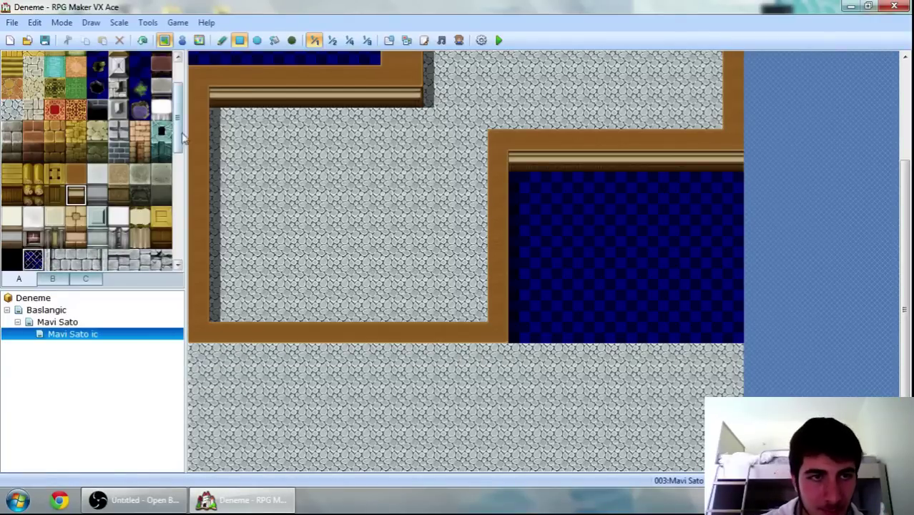
{"action": "scroll", "coordinate": [181, 135], "scroll_direction": "down", "scroll_amount": 5}
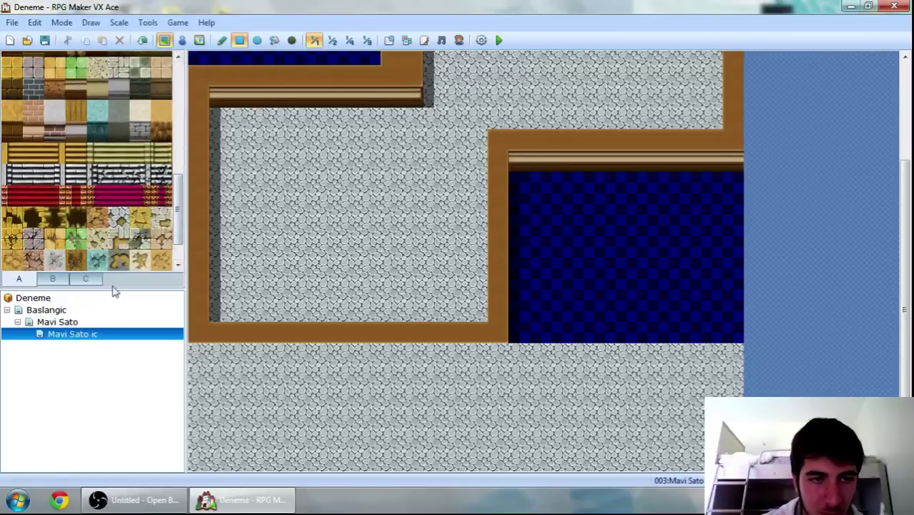
{"action": "scroll", "coordinate": [184, 186], "scroll_direction": "up", "scroll_amount": 5}
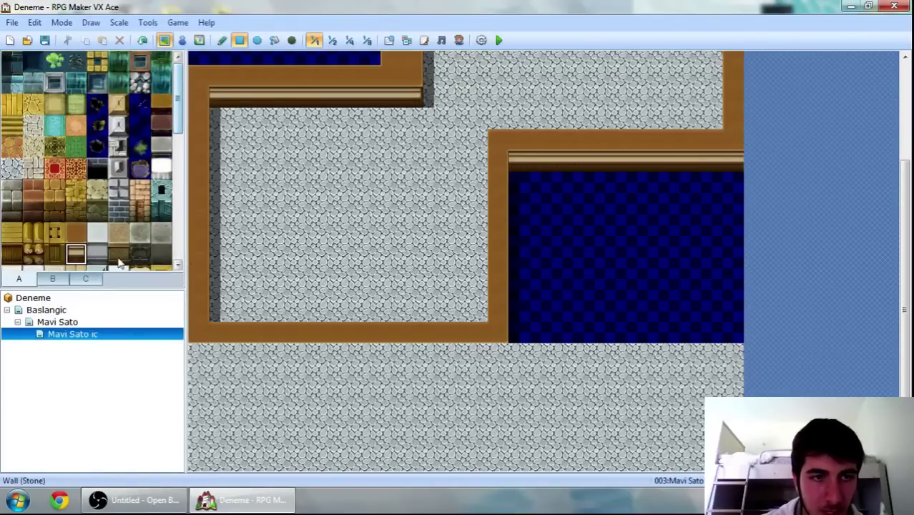
{"action": "scroll", "coordinate": [163, 136], "scroll_direction": "down", "scroll_amount": 5}
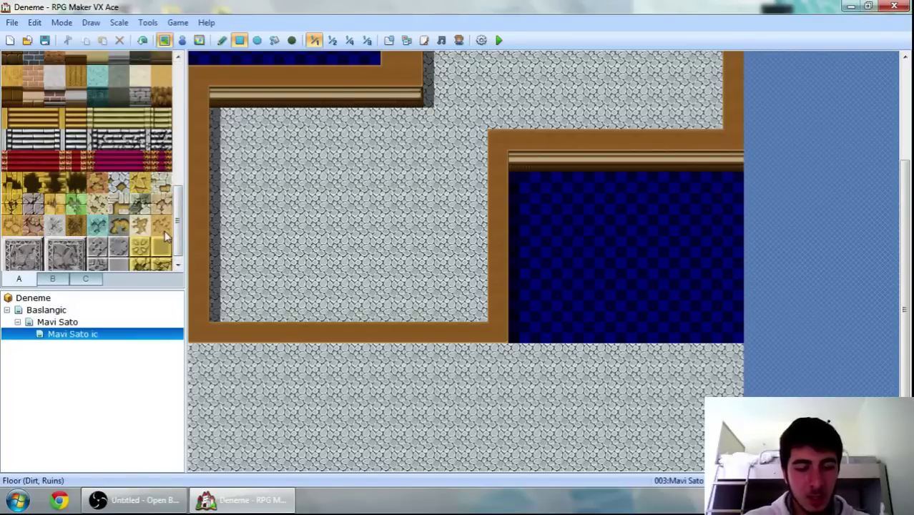
{"action": "key", "text": "ctrl+z"}
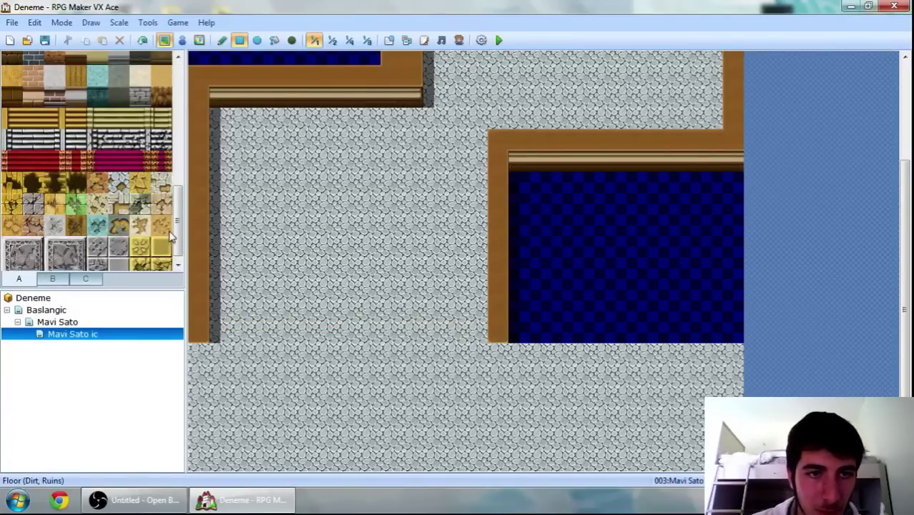
Extend brown wall top down the left edge, below the lower-right void, down the right edge and along the map's lower edge, leaving a two-tile gap
{"action": "scroll", "coordinate": [179, 201], "scroll_direction": "up", "scroll_amount": 10}
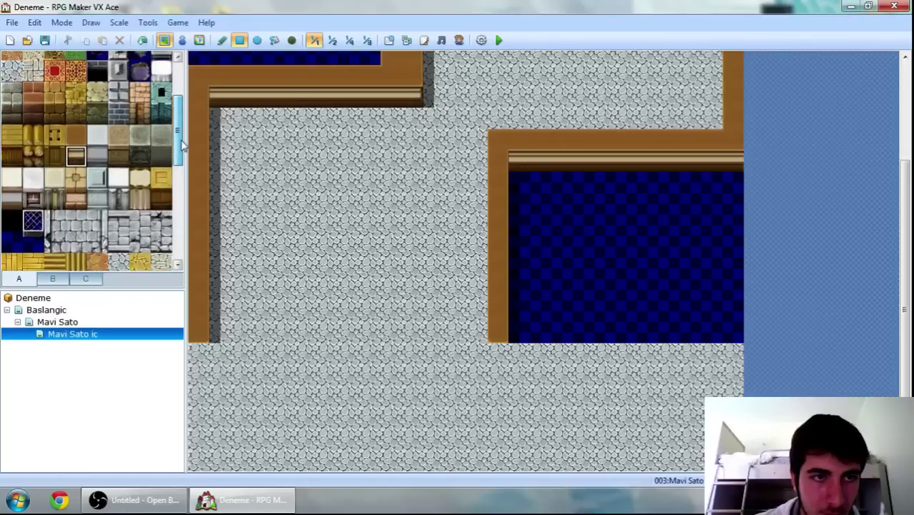
{"action": "left_click_drag", "start_coordinate": [204, 351], "coordinate": [204, 469]}
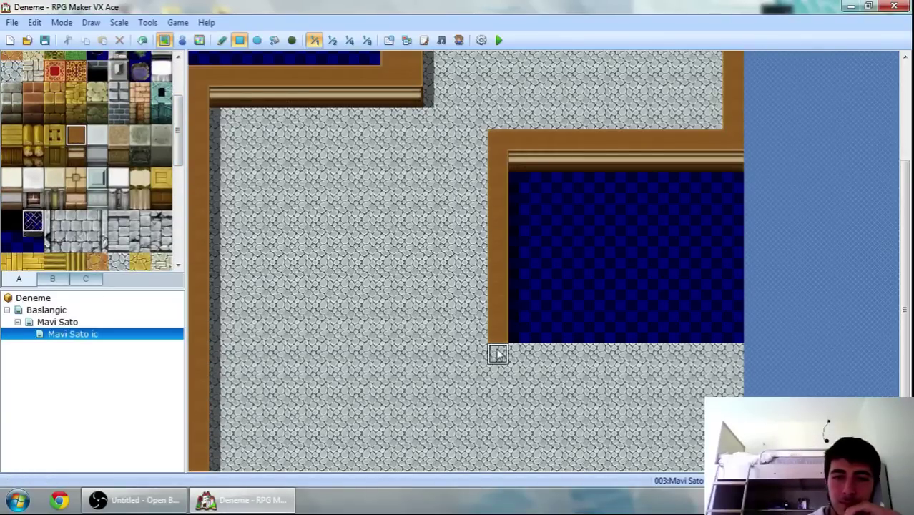
{"action": "mouse_move", "coordinate": [498, 352]}
{"action": "left_mouse_down"}
{"action": "mouse_move", "coordinate": [713, 350]}
{"action": "mouse_move", "coordinate": [737, 411]}
{"action": "left_mouse_up"}
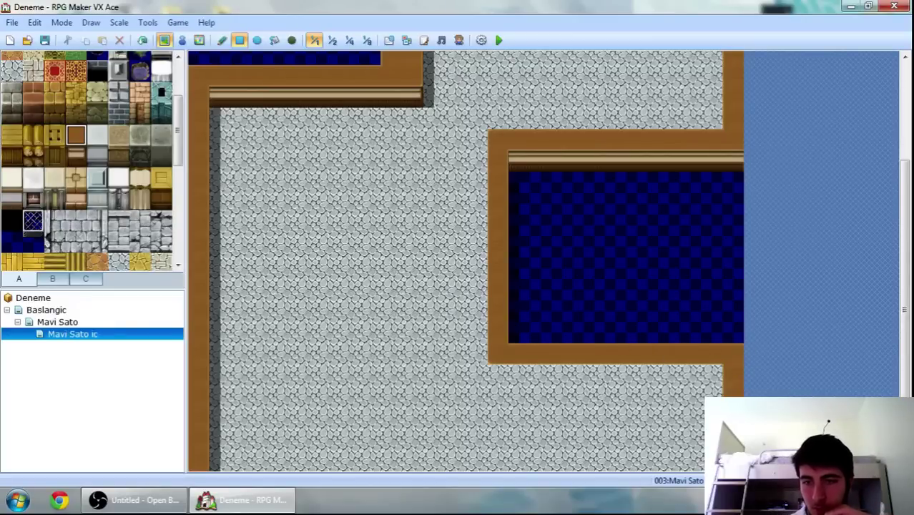
{"action": "left_click_drag", "start_coordinate": [701, 461], "coordinate": [353, 469]}
{"action": "left_click_drag", "start_coordinate": [200, 466], "coordinate": [275, 469]}
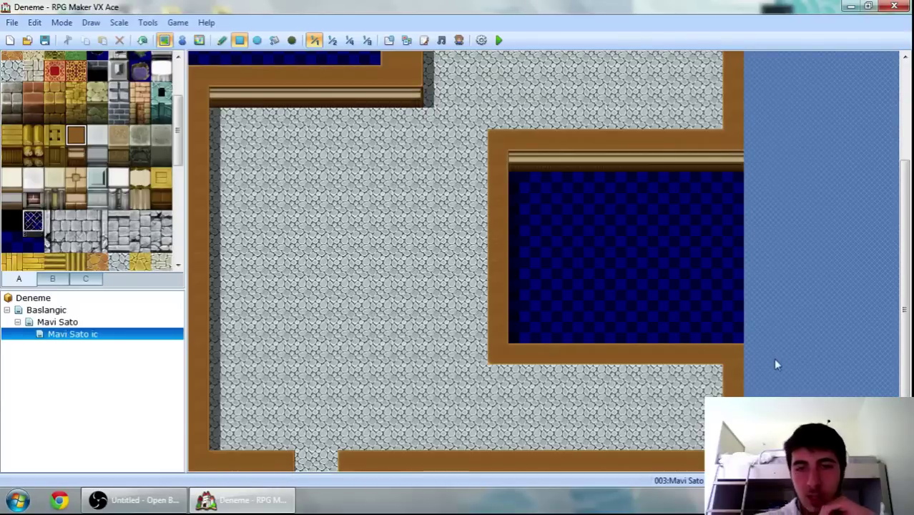
Add an 11-tile brown interior wall face beneath the wall top under the lower-right void
{"action": "left_click", "coordinate": [82, 162]}
{"action": "left_click_drag", "start_coordinate": [500, 373], "coordinate": [711, 377]}
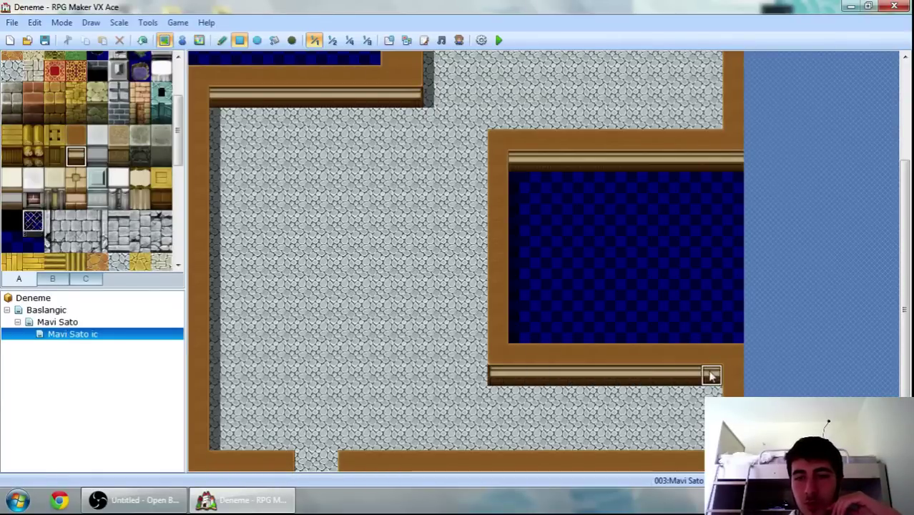
{"action": "scroll", "coordinate": [465, 260], "scroll_direction": "up", "scroll_amount": 6}
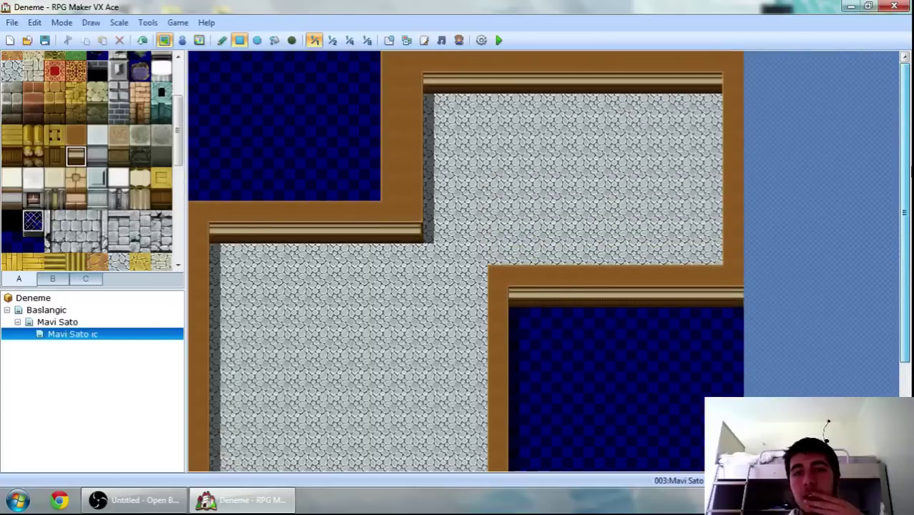
{"action": "scroll", "coordinate": [465, 260], "scroll_direction": "down", "scroll_amount": 5}
{"action": "scroll", "coordinate": [465, 261], "scroll_direction": "down", "scroll_amount": 1}
{"action": "scroll", "coordinate": [465, 260], "scroll_direction": "up", "scroll_amount": 5}
{"action": "scroll", "coordinate": [465, 260], "scroll_direction": "down", "scroll_amount": 5}
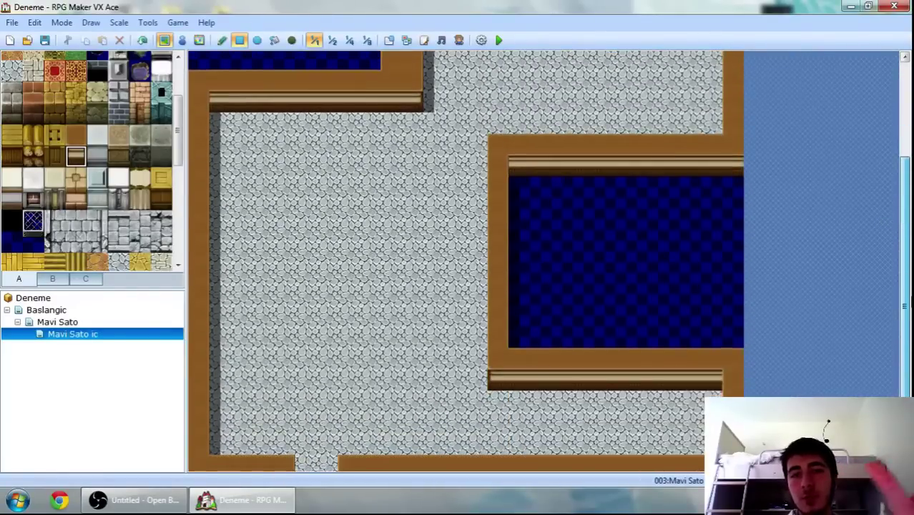
{"action": "scroll", "coordinate": [466, 261], "scroll_direction": "up", "scroll_amount": 6}
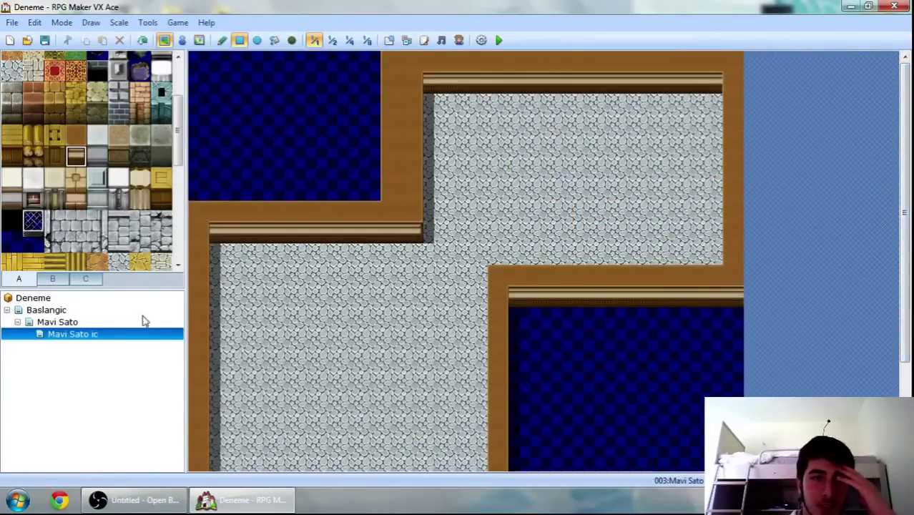
Flood-fill the room's cobblestone floor with the yellow vertical-plank wood floor tile
{"action": "left_click", "coordinate": [53, 279]}
{"action": "left_click", "coordinate": [19, 279]}
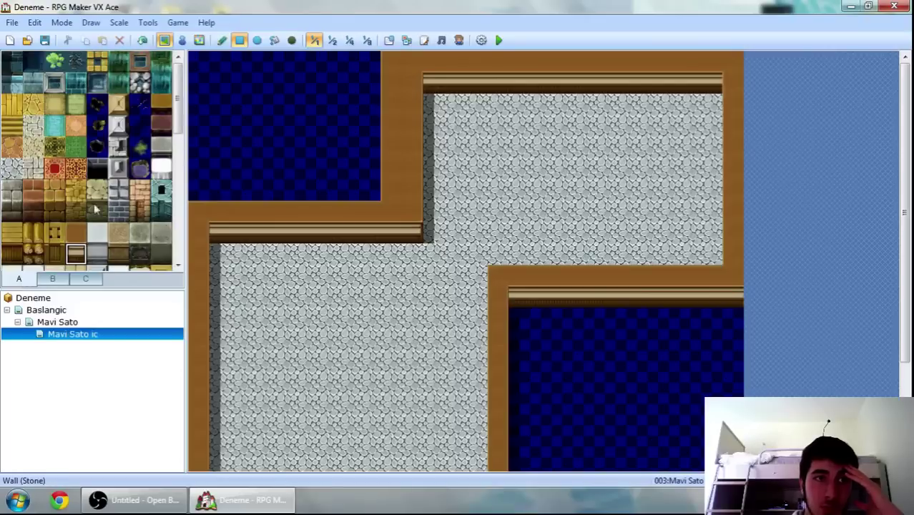
{"action": "left_click", "coordinate": [12, 105]}
{"action": "left_click", "coordinate": [274, 41]}
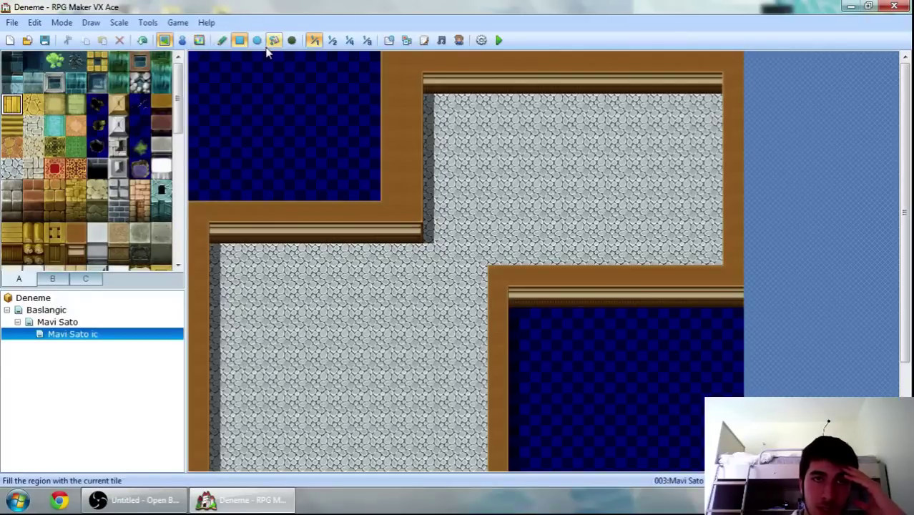
{"action": "left_click", "coordinate": [349, 345]}
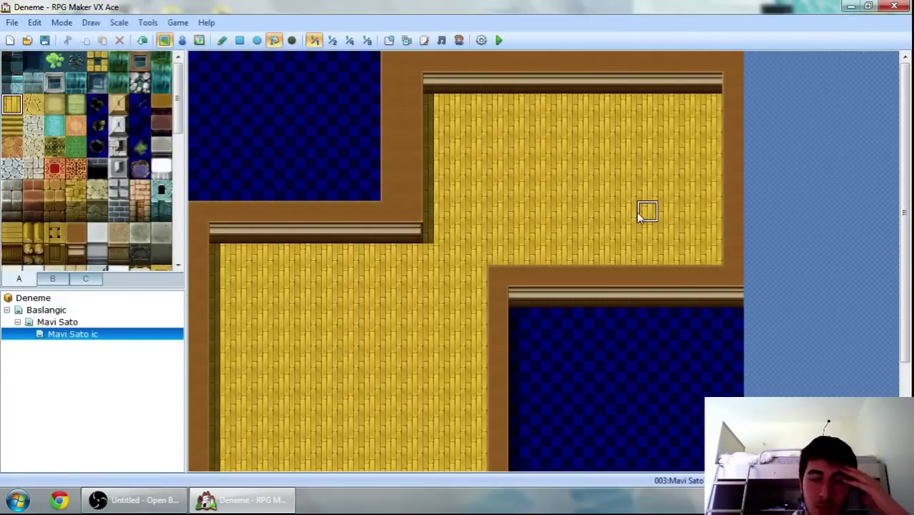
Lay a red rug two tiles wide and seven tiles long running up from the gap in the lower wall
{"action": "scroll", "coordinate": [909, 194], "scroll_direction": "down", "scroll_amount": 5}
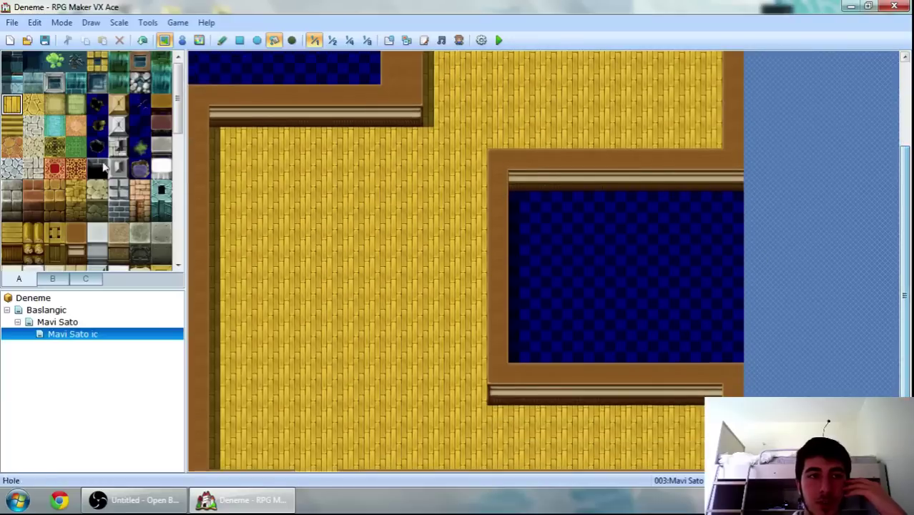
{"action": "left_click", "coordinate": [74, 107]}
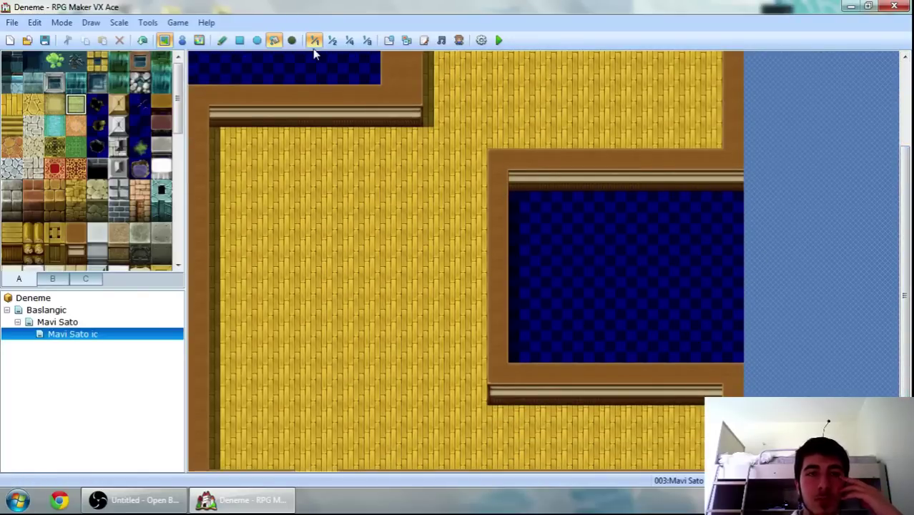
{"action": "left_click", "coordinate": [239, 41]}
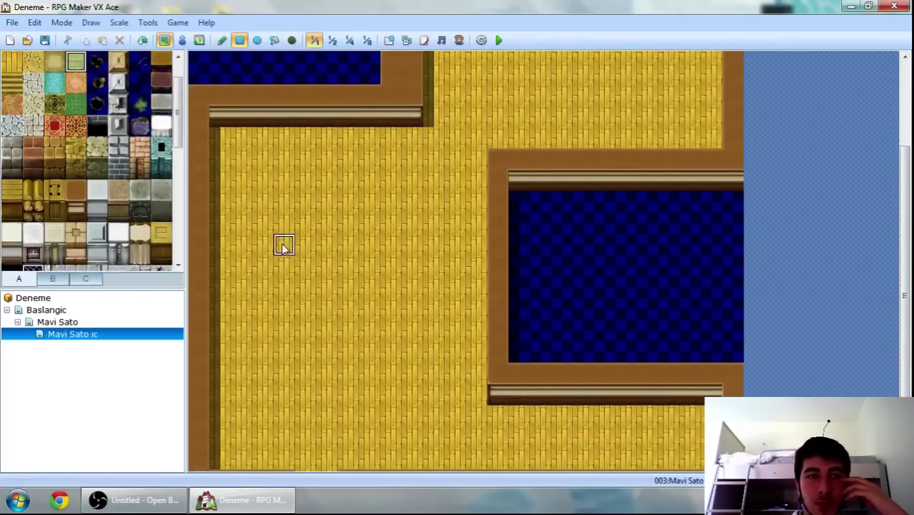
{"action": "scroll", "coordinate": [189, 181], "scroll_direction": "down", "scroll_amount": 2}
{"action": "left_click", "coordinate": [60, 86]}
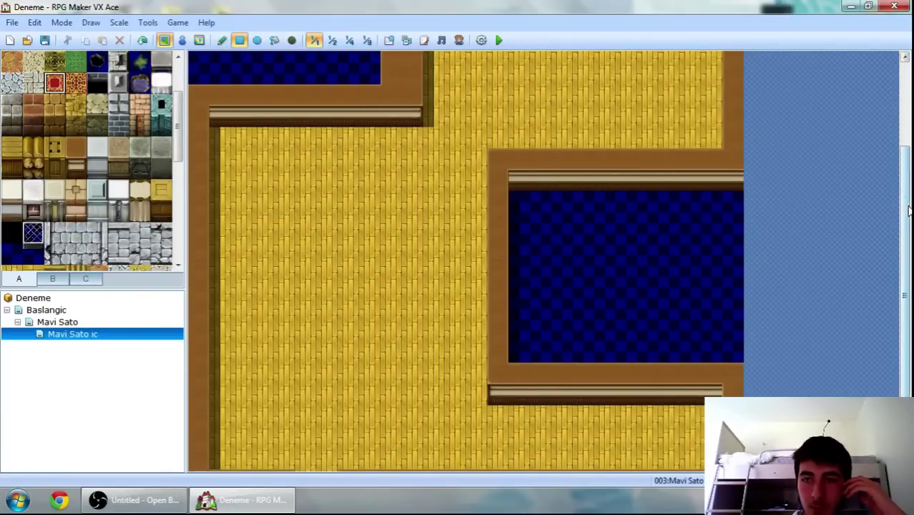
{"action": "scroll", "coordinate": [908, 210], "scroll_direction": "down", "scroll_amount": 1}
{"action": "left_click_drag", "start_coordinate": [306, 330], "coordinate": [329, 454]}
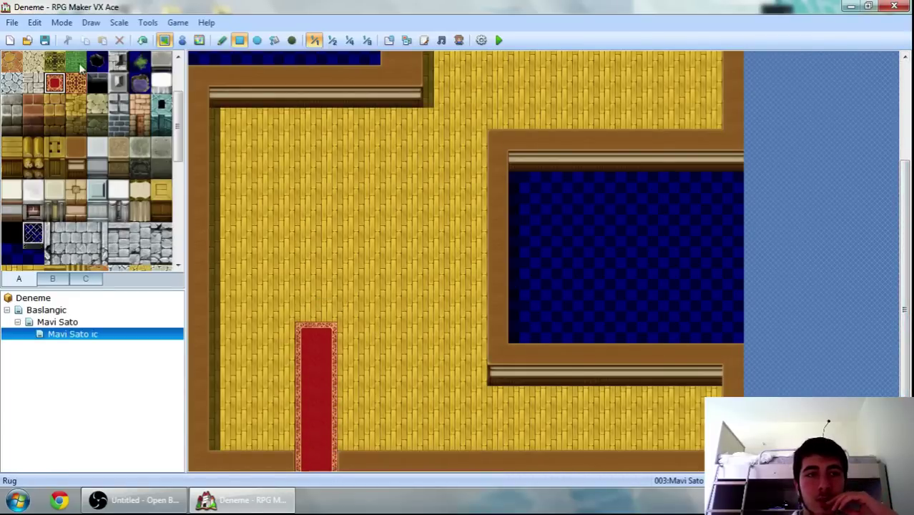
Draw a 7 by 4 tile beige floor area in the upper-right part of the room with a 5 by 2 tile red rug centred inside
{"action": "scroll", "coordinate": [884, 229], "scroll_direction": "up", "scroll_amount": 6}
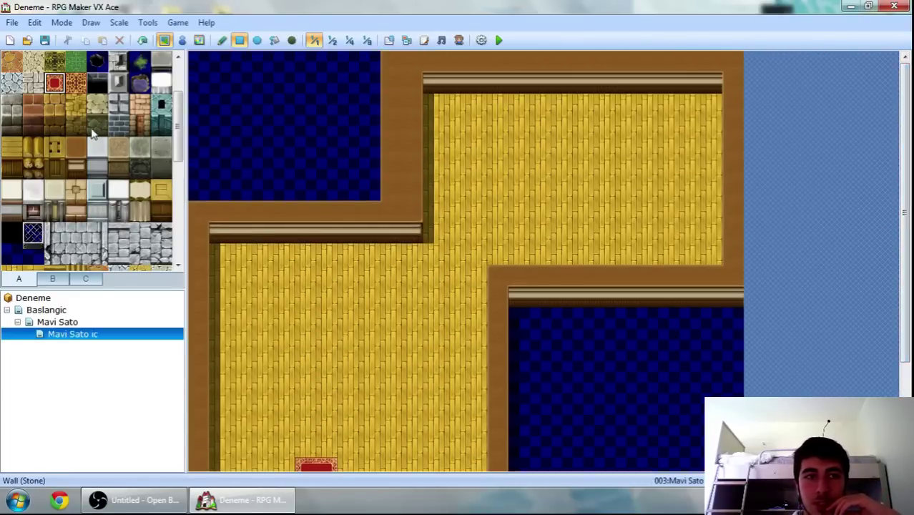
{"action": "scroll", "coordinate": [164, 95], "scroll_direction": "up", "scroll_amount": 4}
{"action": "left_click", "coordinate": [55, 104]}
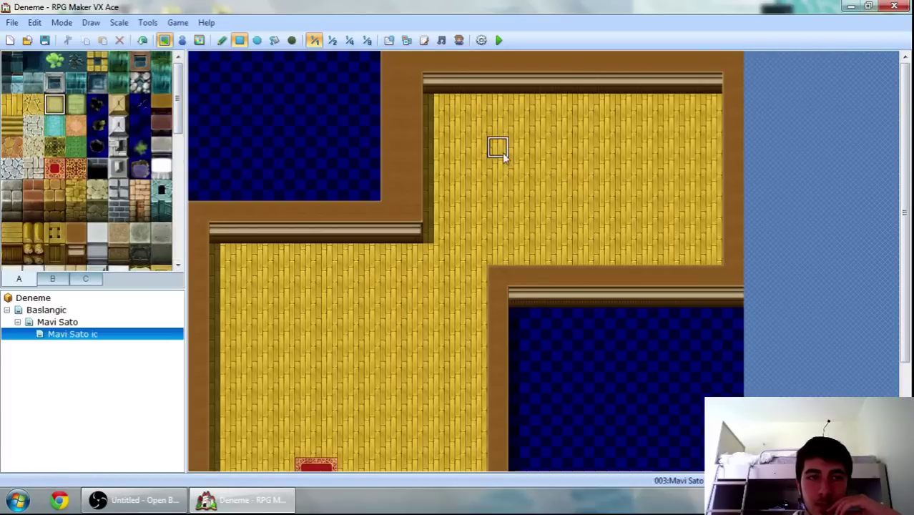
{"action": "left_click_drag", "start_coordinate": [514, 146], "coordinate": [652, 208]}
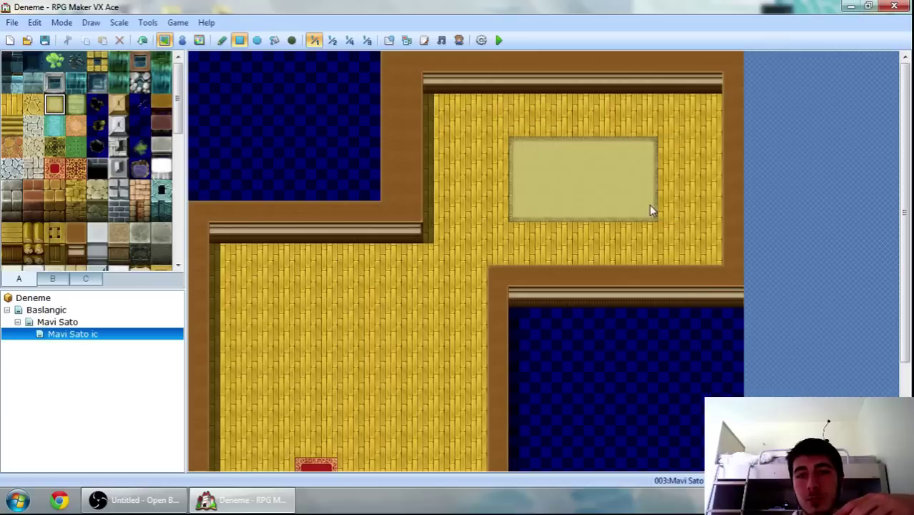
{"action": "left_click", "coordinate": [55, 169]}
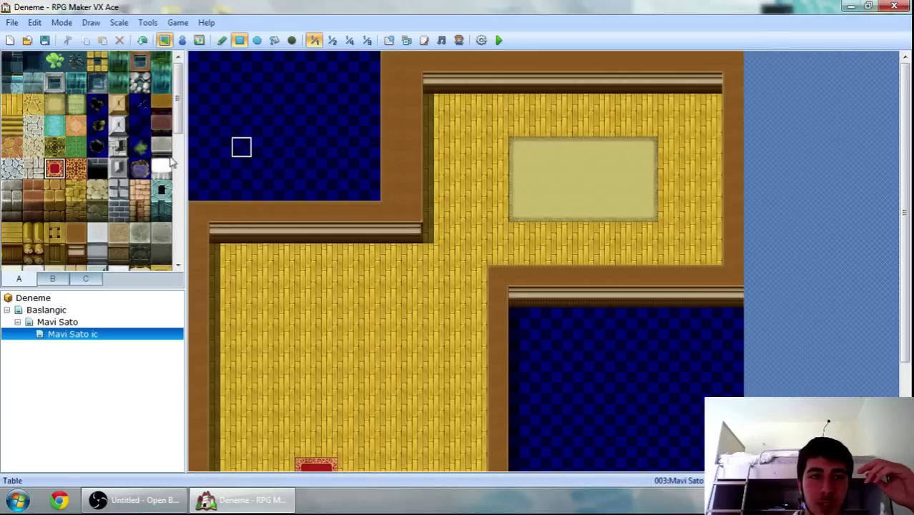
{"action": "left_click_drag", "start_coordinate": [546, 167], "coordinate": [621, 190]}
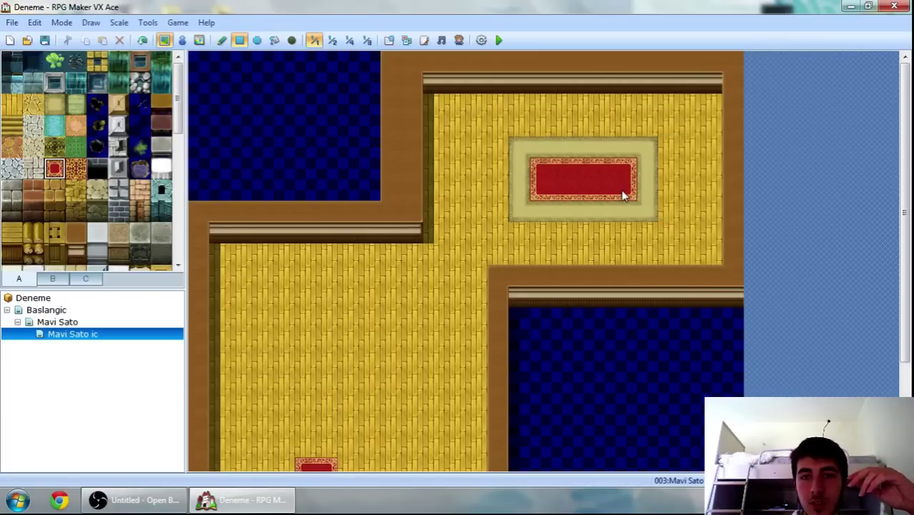
Try a two-tile olive patterned rug strip down the middle column of the red rug
{"action": "left_click", "coordinate": [54, 147]}
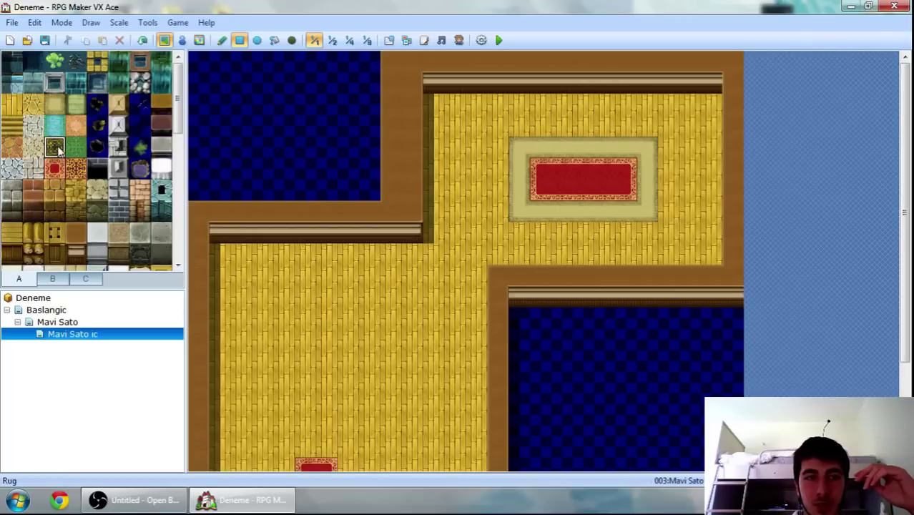
{"action": "left_click_drag", "start_coordinate": [582, 172], "coordinate": [585, 198]}
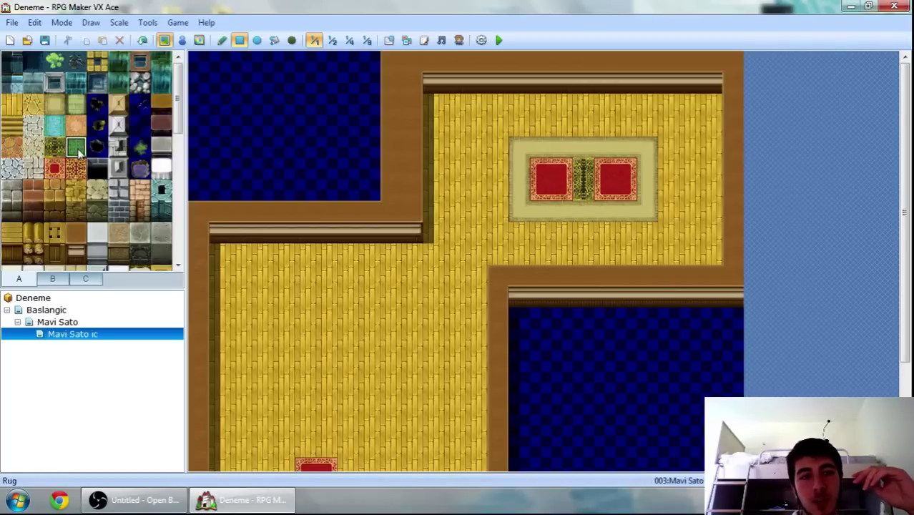
Place peach floor tiles on alternating squares of the red rug and fill its middle column with turquoise floor
{"action": "left_click", "coordinate": [76, 125]}
{"action": "left_click", "coordinate": [540, 172]}
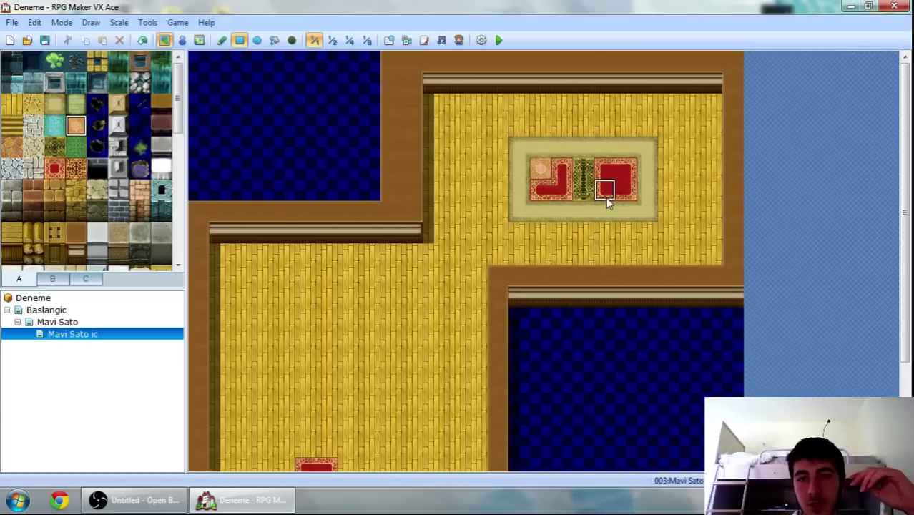
{"action": "left_click", "coordinate": [563, 188]}
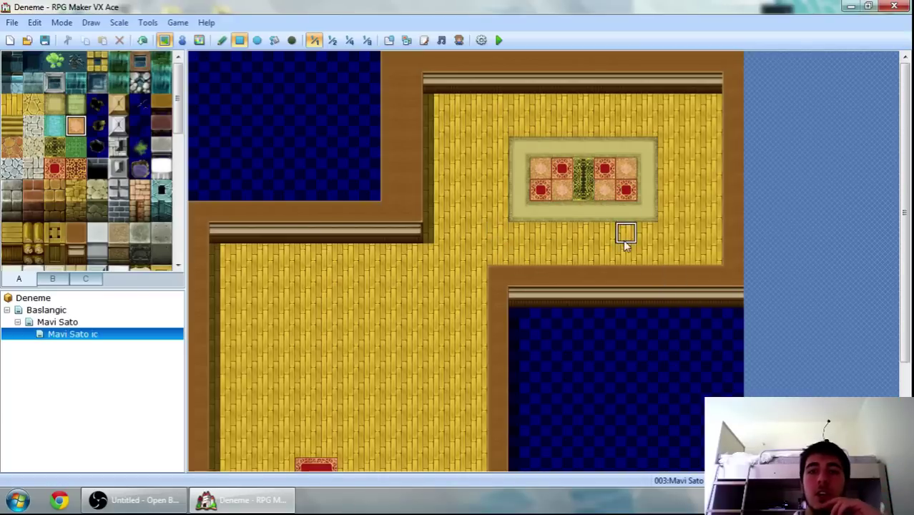
{"action": "left_click", "coordinate": [54, 126]}
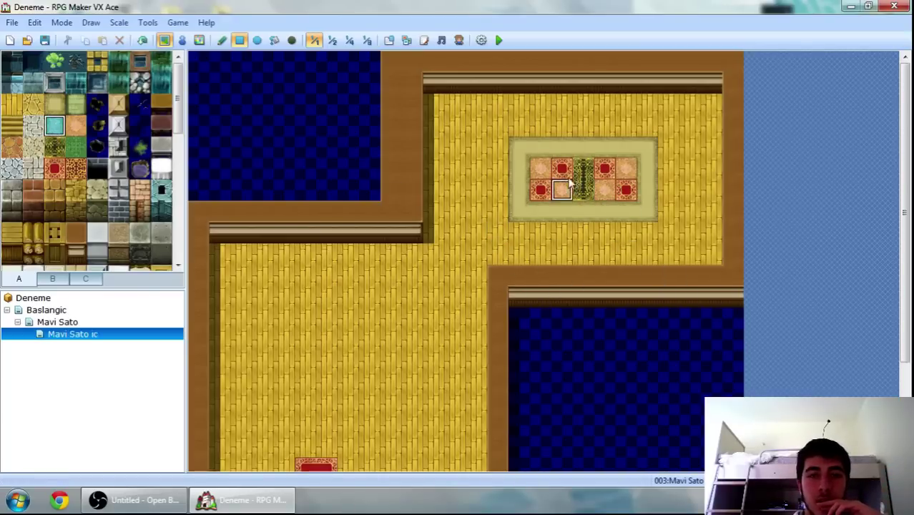
{"action": "left_click_drag", "start_coordinate": [584, 169], "coordinate": [589, 199]}
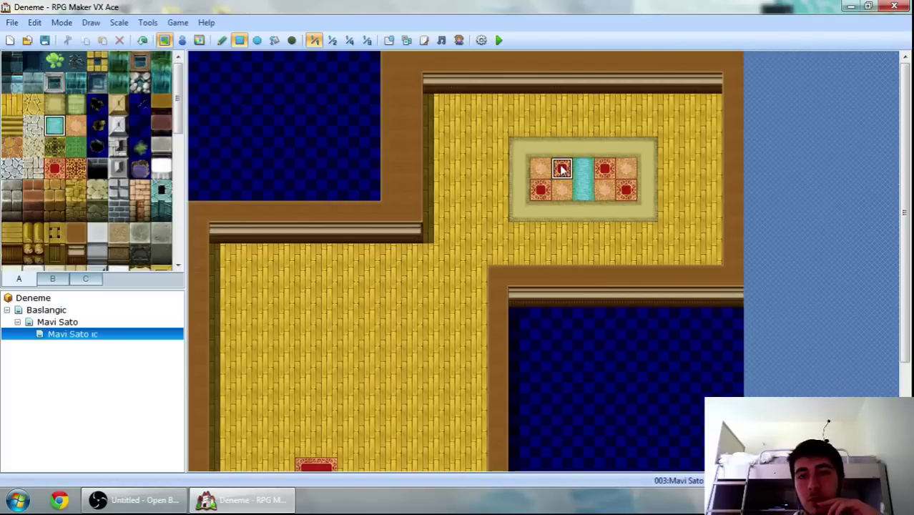
Try turquoise floor tiles on the four corners of the beige border around the rug
{"action": "left_click", "coordinate": [519, 147]}
{"action": "left_click", "coordinate": [519, 211]}
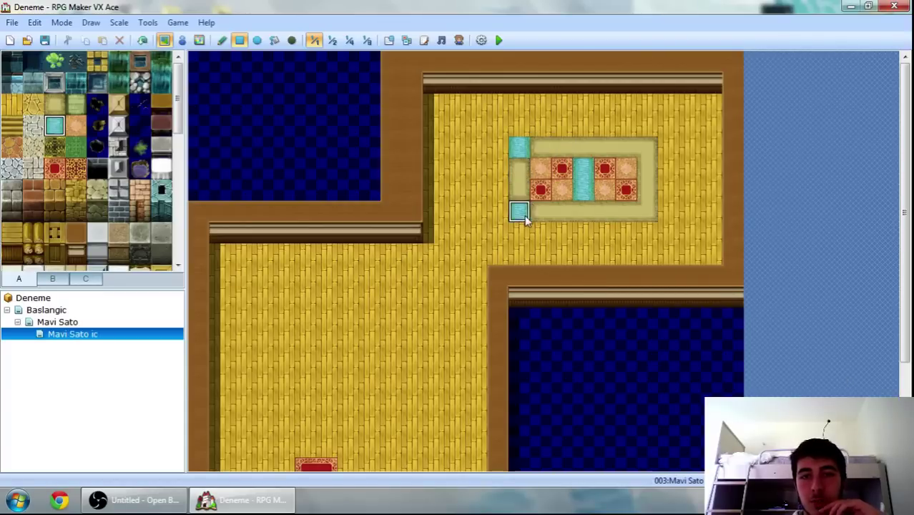
{"action": "left_click", "coordinate": [648, 211]}
{"action": "left_click", "coordinate": [647, 152]}
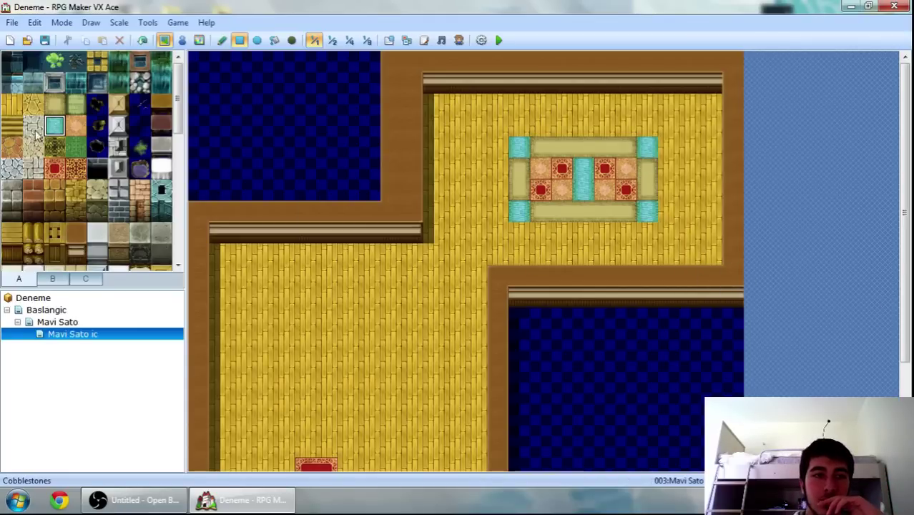
Replace the beige border with light green floor and extend it over the outermost column at each end of the rug
{"action": "left_click", "coordinate": [76, 104]}
{"action": "left_click_drag", "start_coordinate": [521, 147], "coordinate": [639, 159]}
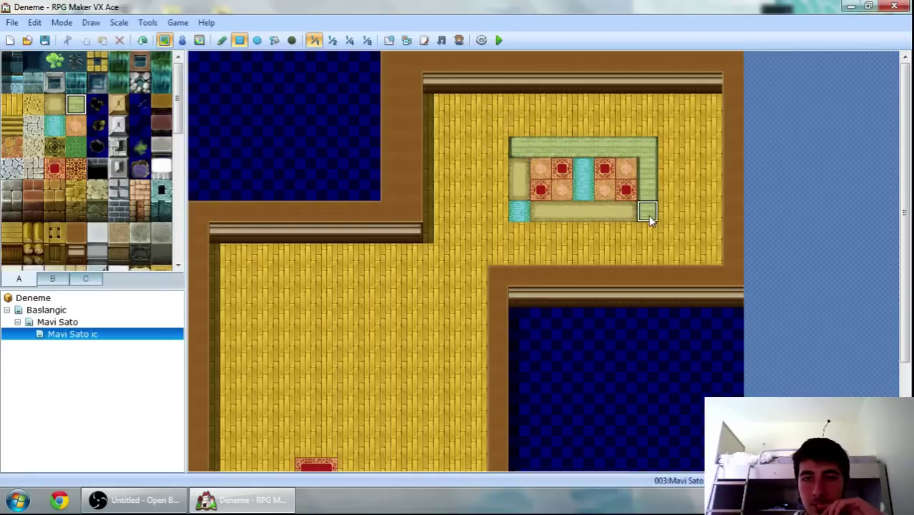
{"action": "left_click", "coordinate": [521, 169]}
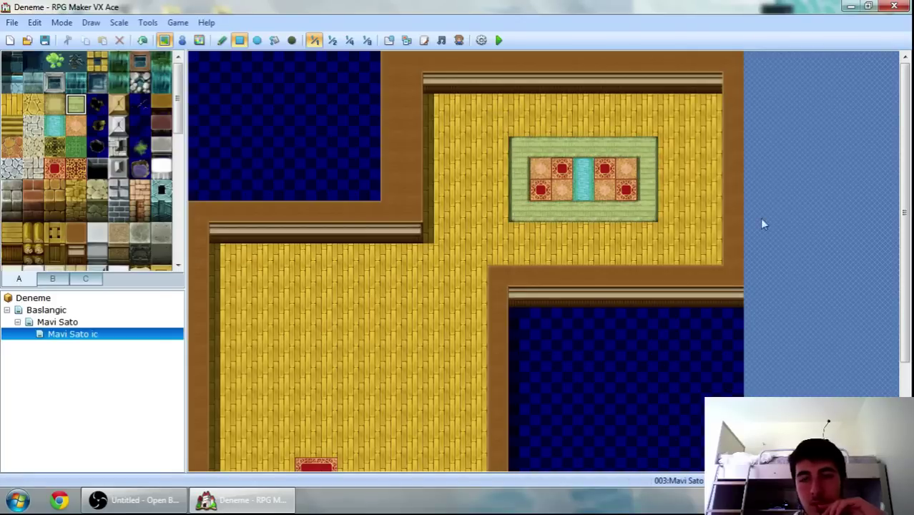
{"action": "left_click_drag", "start_coordinate": [540, 169], "coordinate": [543, 192]}
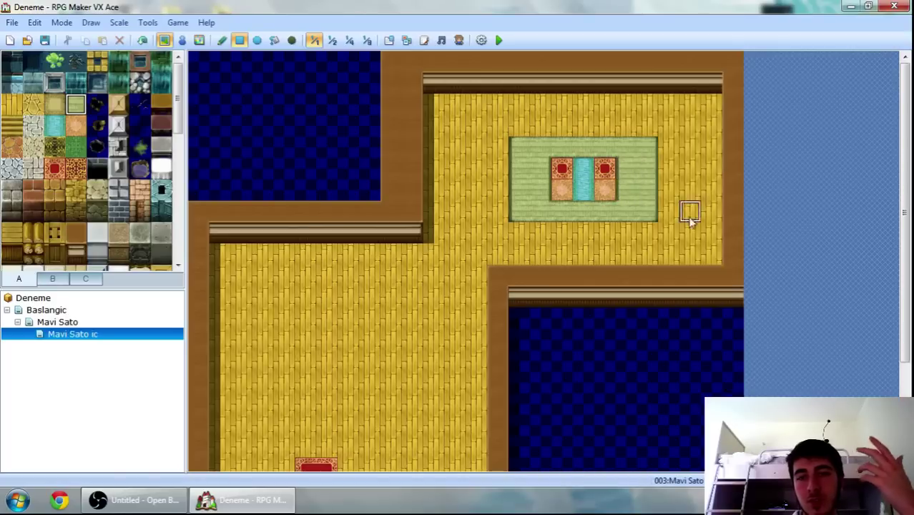
Fill the middle of the green floor with a solid red rug three tiles wide and two tiles high
{"action": "right_click", "coordinate": [559, 170]}
{"action": "left_click_drag", "start_coordinate": [560, 169], "coordinate": [562, 193]}
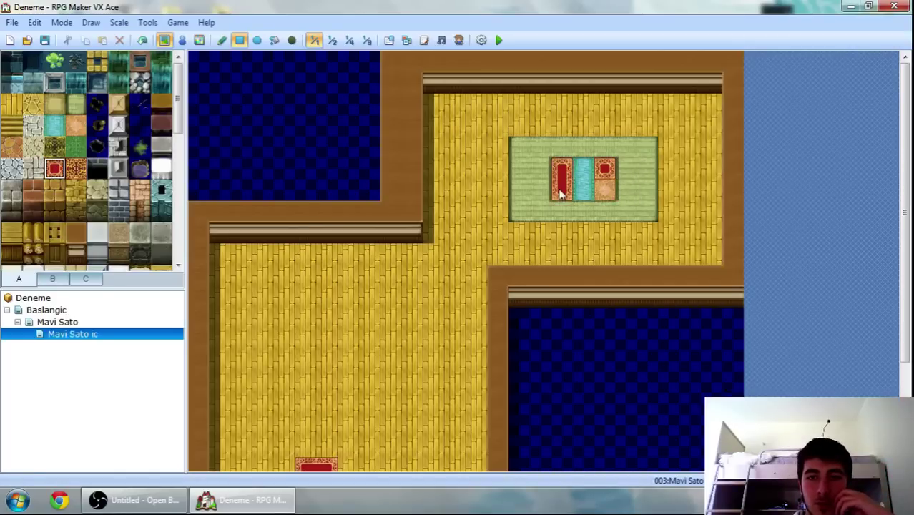
{"action": "mouse_move", "coordinate": [605, 169]}
{"action": "left_mouse_down"}
{"action": "mouse_move", "coordinate": [616, 195]}
{"action": "mouse_move", "coordinate": [582, 170]}
{"action": "left_mouse_up"}
{"action": "key", "text": "ctrl+z"}
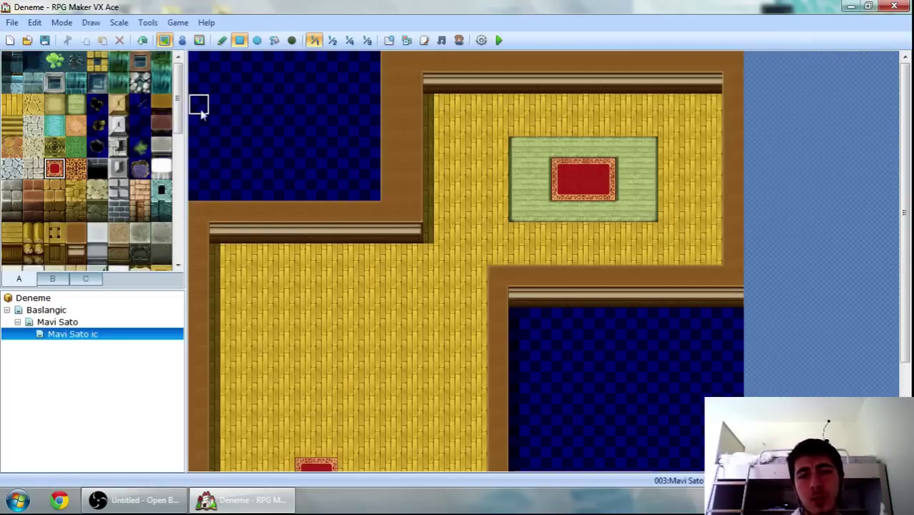
Try small rock-edged, wood-lined and grey-edged pools on the plank floor above the long red rug, undoing each one
{"action": "scroll", "coordinate": [906, 222], "scroll_direction": "down", "scroll_amount": 3}
{"action": "left_click", "coordinate": [140, 83]}
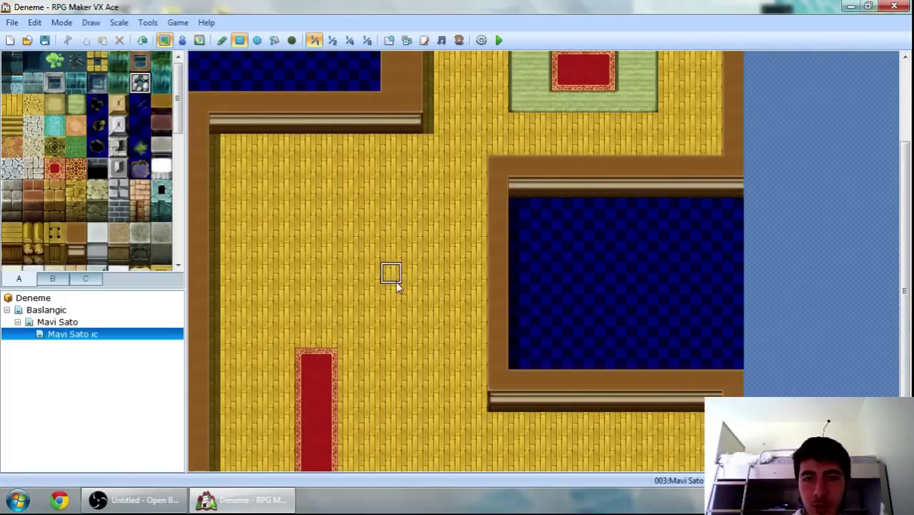
{"action": "left_click_drag", "start_coordinate": [411, 276], "coordinate": [447, 314]}
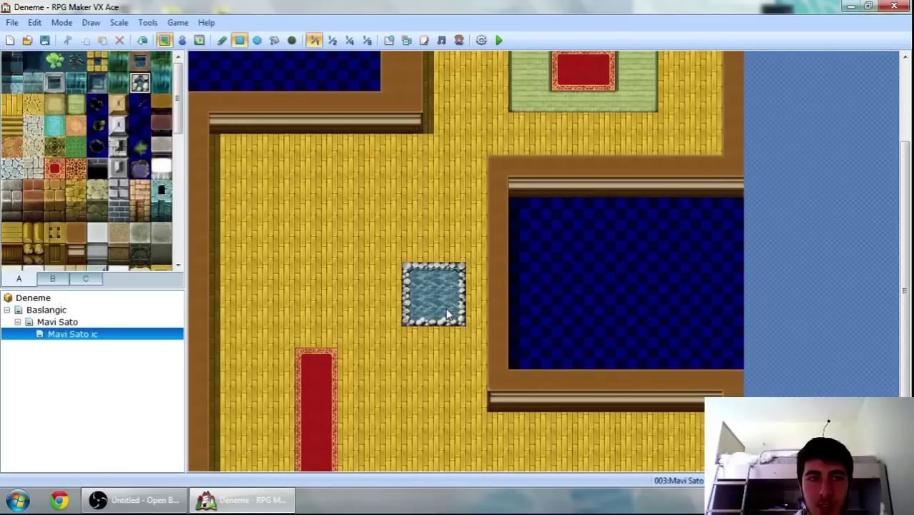
{"action": "key", "text": "ctrl+z"}
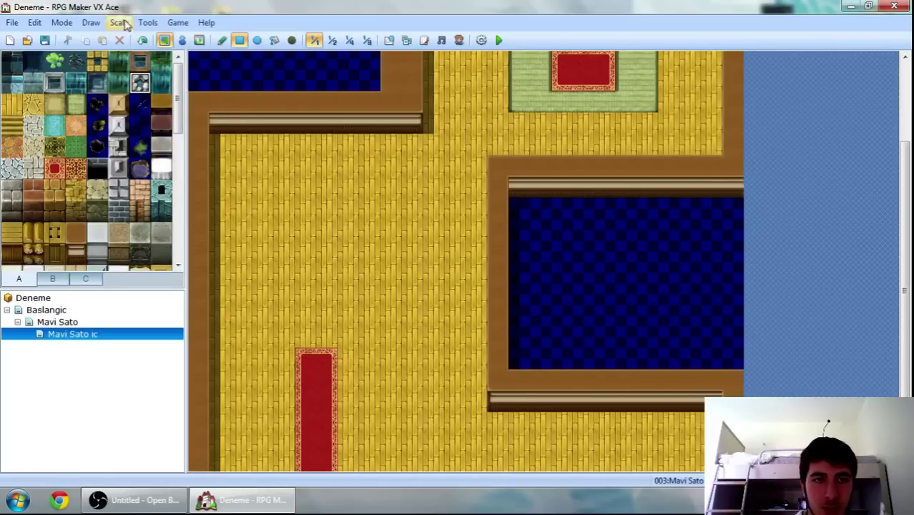
{"action": "left_click_drag", "start_coordinate": [409, 254], "coordinate": [462, 300]}
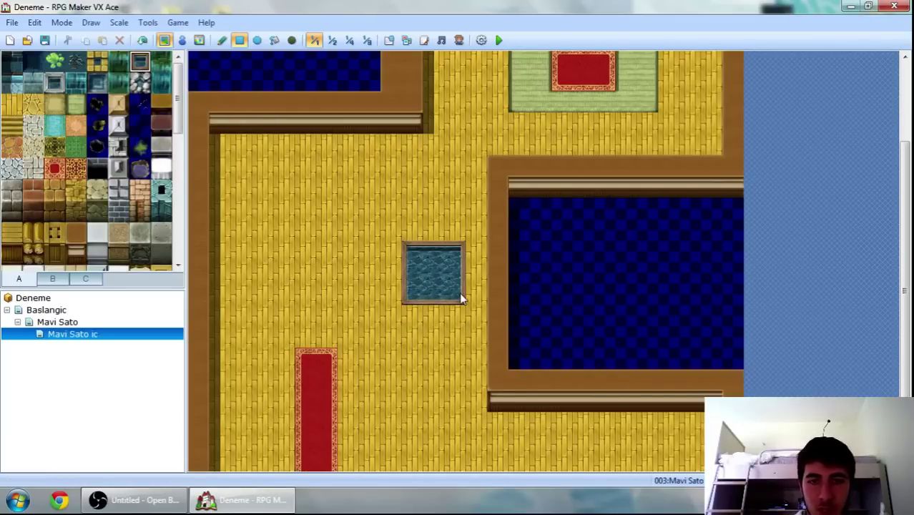
{"action": "key", "text": "ctrl+z"}
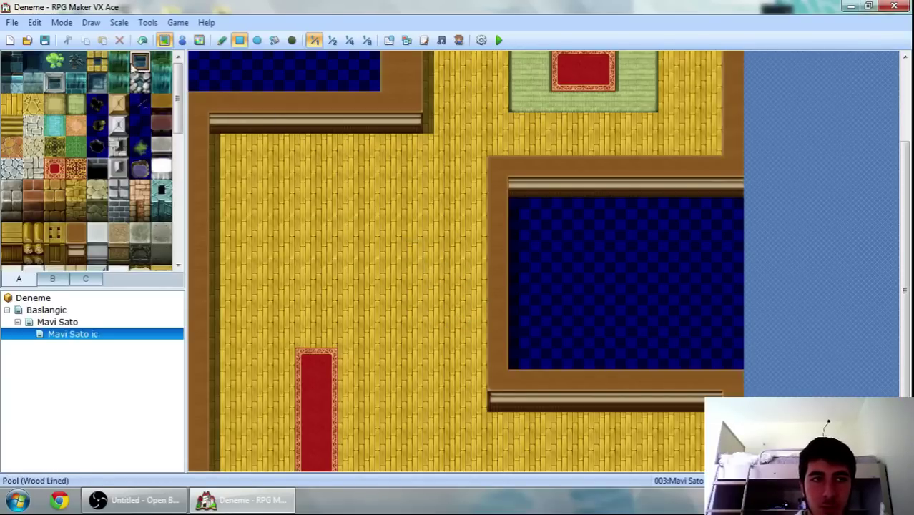
{"action": "left_click", "coordinate": [55, 83]}
{"action": "left_click_drag", "start_coordinate": [366, 206], "coordinate": [432, 261]}
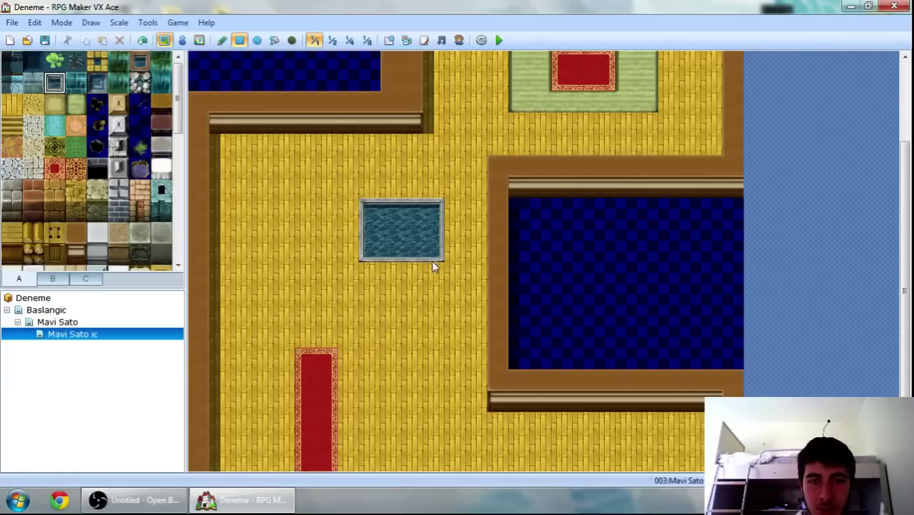
{"action": "key", "text": "ctrl+z"}
Draw a wood-lined pool five tiles wide and four tiles high in the upper-left corner of the large room
{"action": "left_click", "coordinate": [139, 63]}
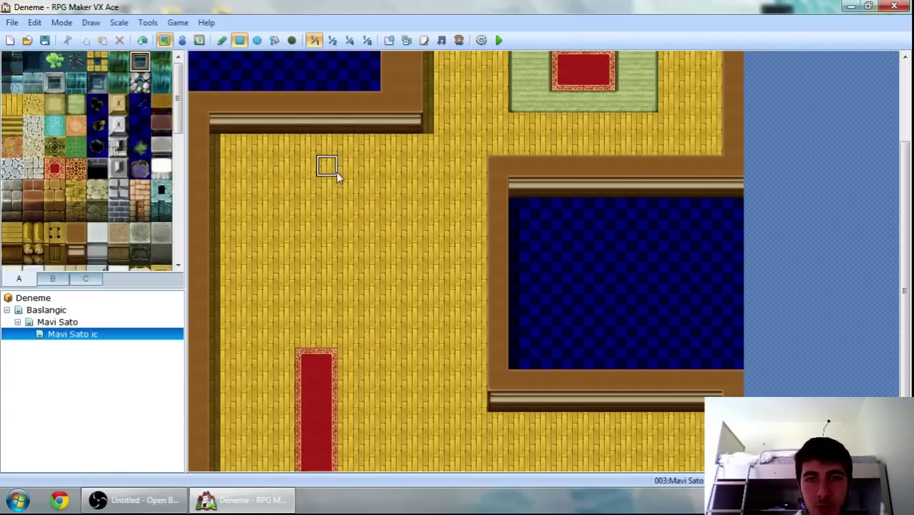
{"action": "left_click_drag", "start_coordinate": [242, 166], "coordinate": [338, 230]}
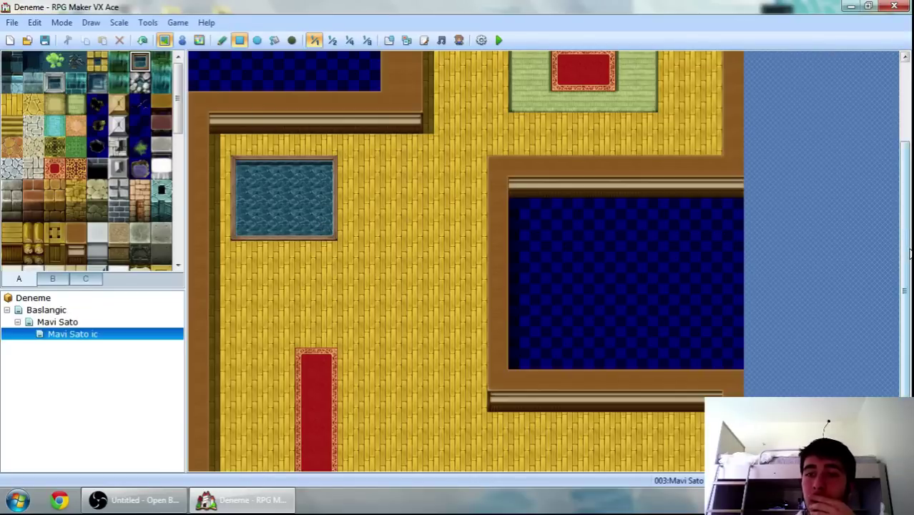
Place single table tiles on both upper corners and the middle of the lower edge of the green floor
{"action": "left_click_drag", "start_coordinate": [910, 252], "coordinate": [910, 166]}
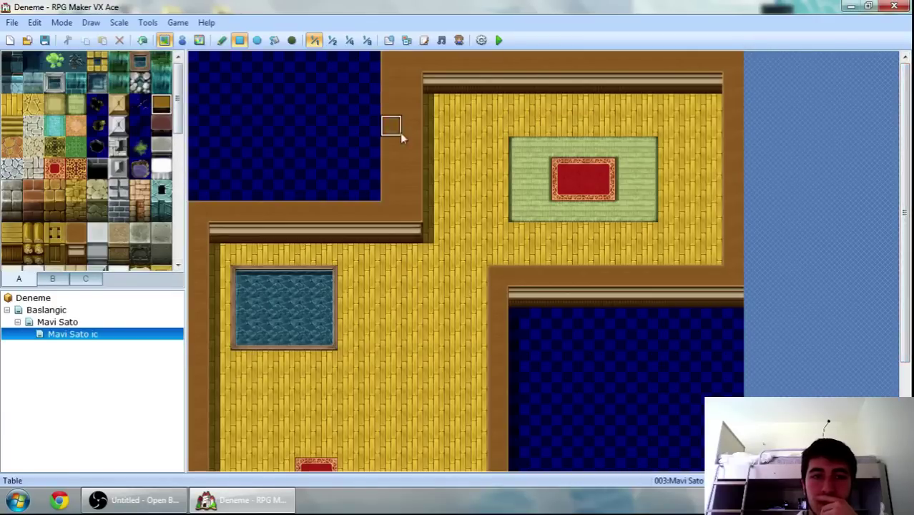
{"action": "left_click", "coordinate": [520, 148]}
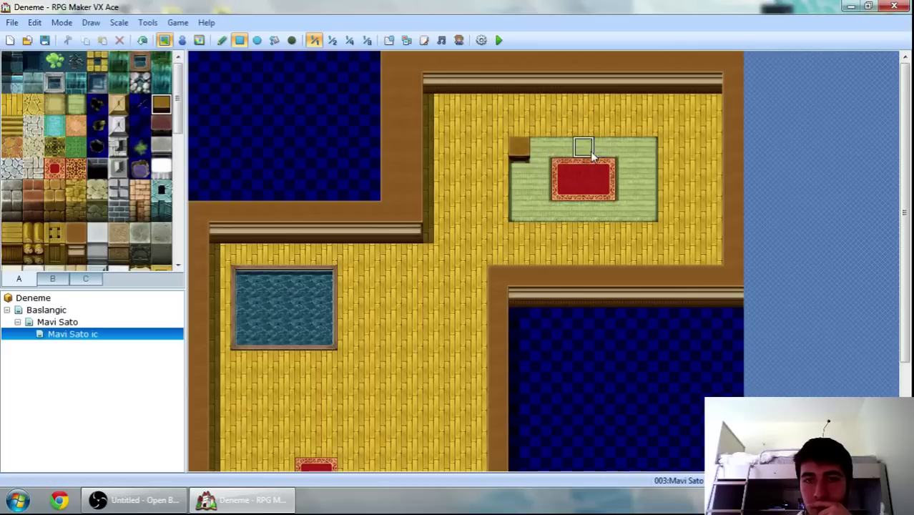
{"action": "left_click", "coordinate": [562, 147]}
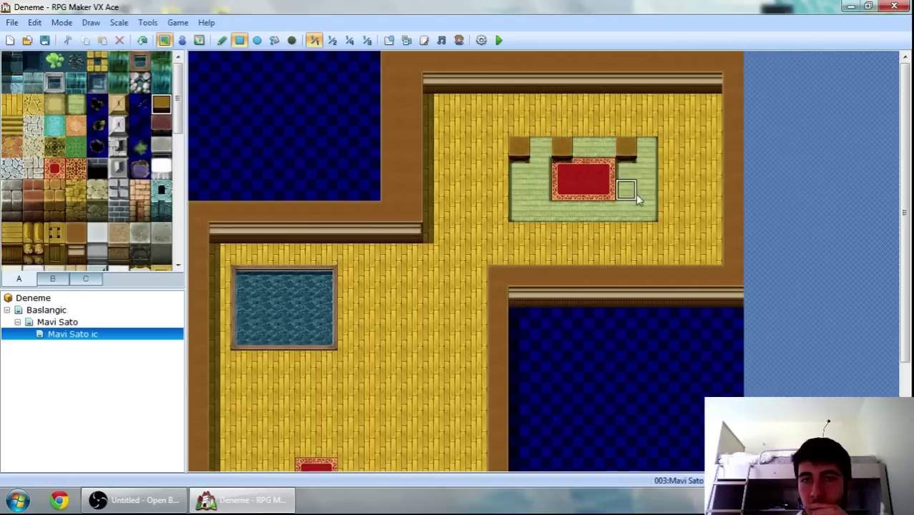
{"action": "key", "text": "ctrl+z"}
{"action": "key", "text": "ctrl+z"}
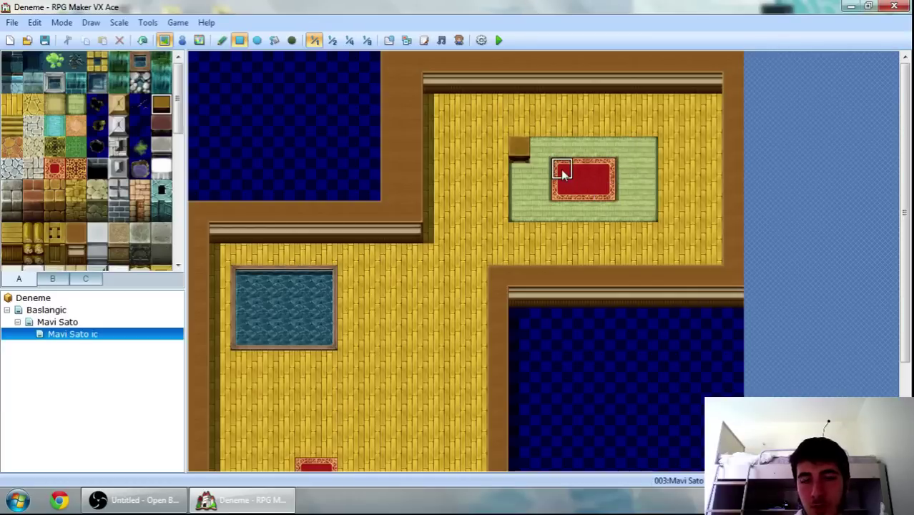
{"action": "left_click", "coordinate": [585, 210]}
{"action": "left_click", "coordinate": [646, 149]}
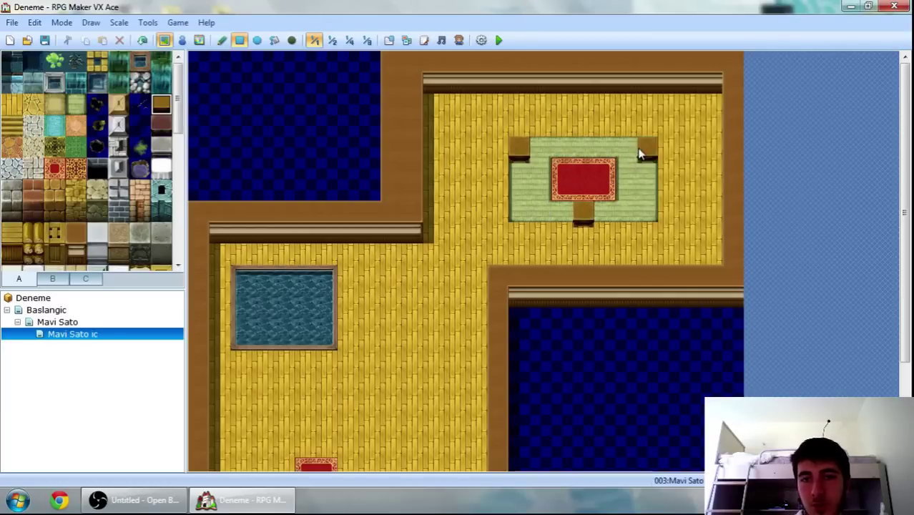
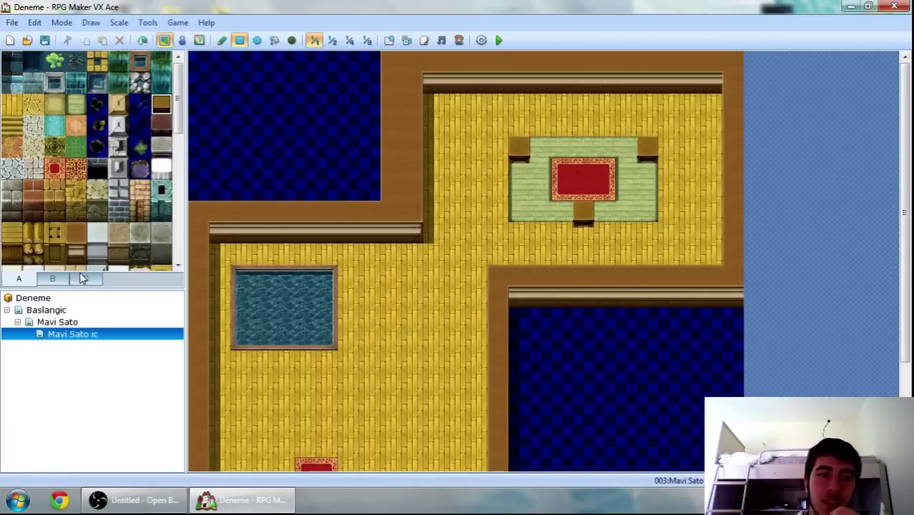
Try a row of white curtains along the pool's lower edge, and undo it
{"action": "left_click", "coordinate": [52, 279]}
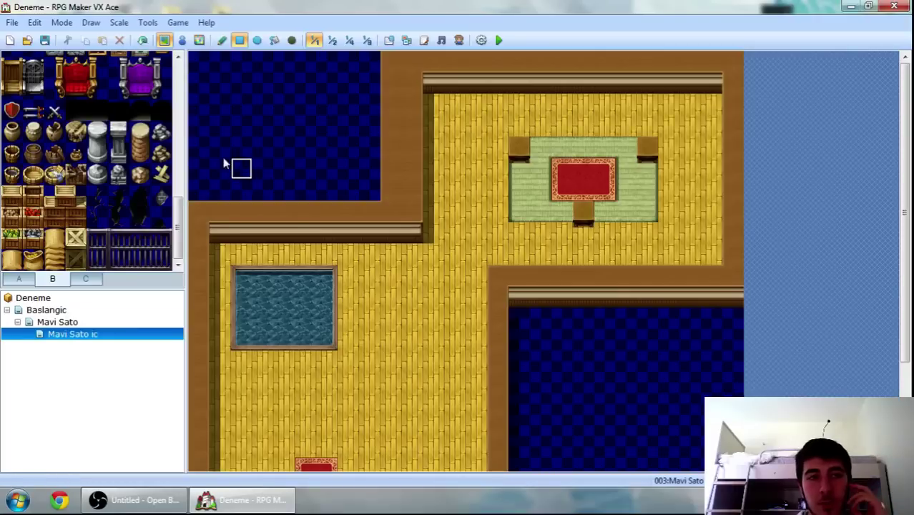
{"action": "left_click_drag", "start_coordinate": [162, 197], "coordinate": [183, 168]}
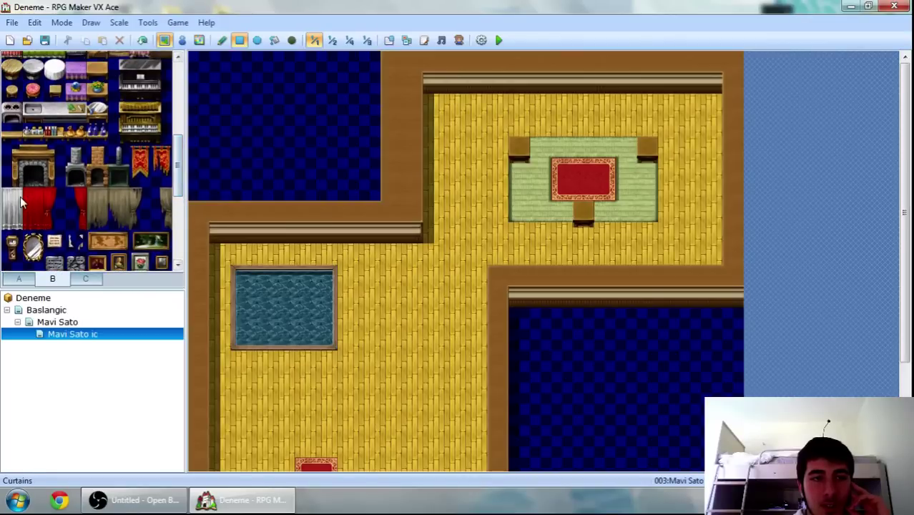
{"action": "left_click_drag", "start_coordinate": [13, 202], "coordinate": [12, 223]}
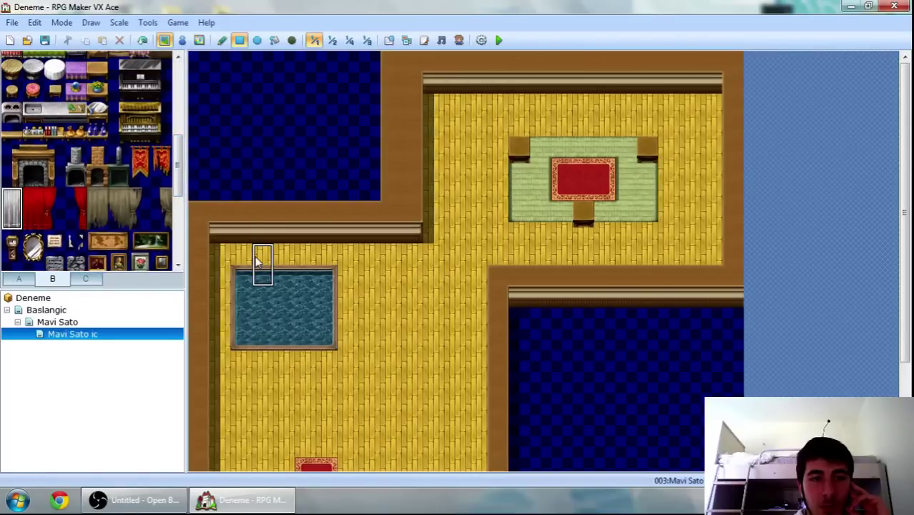
{"action": "left_click", "coordinate": [241, 339]}
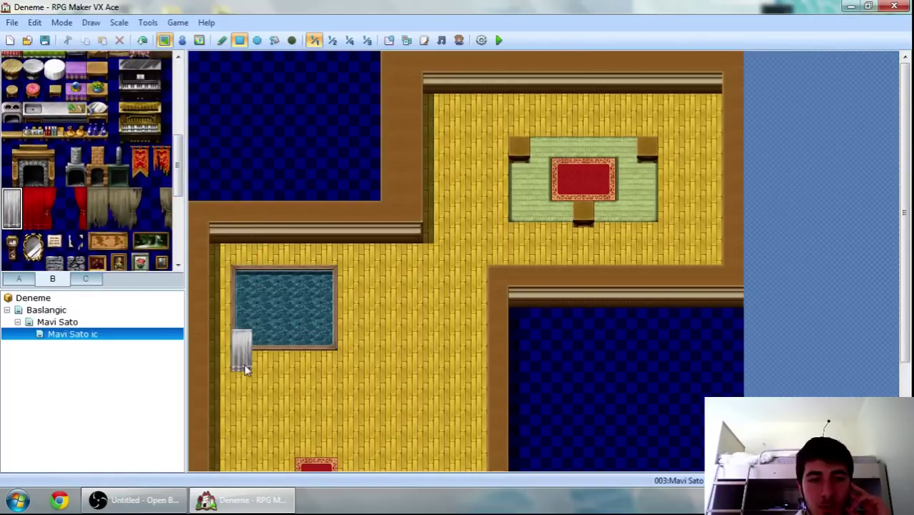
{"action": "left_click", "coordinate": [222, 40]}
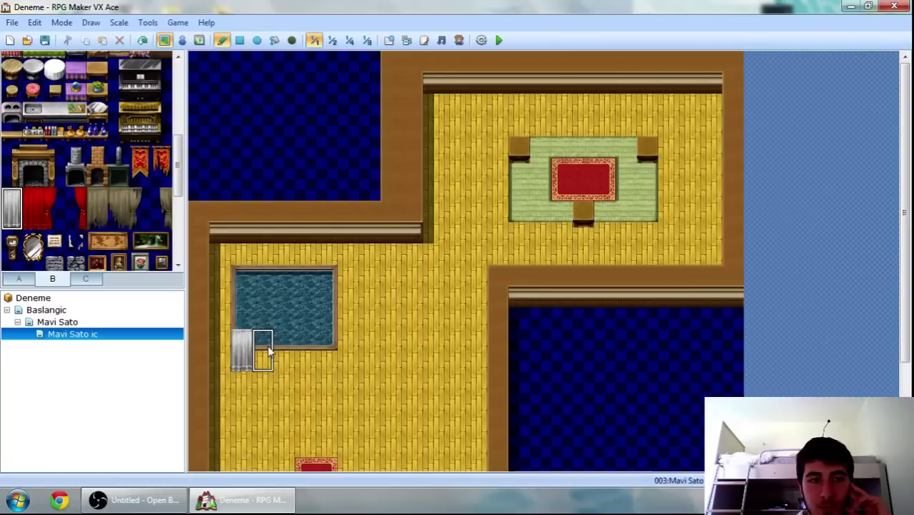
{"action": "mouse_move", "coordinate": [268, 350]}
{"action": "left_mouse_down"}
{"action": "mouse_move", "coordinate": [326, 350]}
{"action": "mouse_move", "coordinate": [220, 351]}
{"action": "mouse_move", "coordinate": [350, 351]}
{"action": "left_mouse_up"}
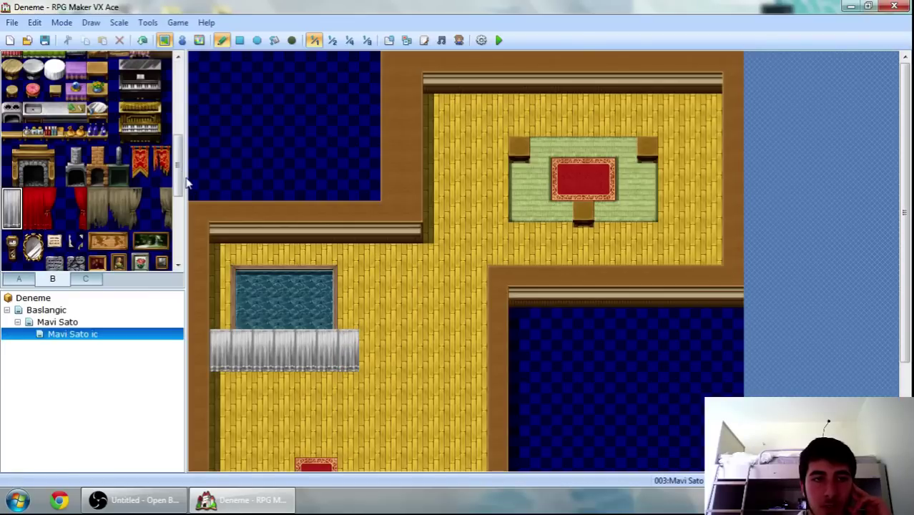
{"action": "left_click_drag", "start_coordinate": [185, 181], "coordinate": [192, 255]}
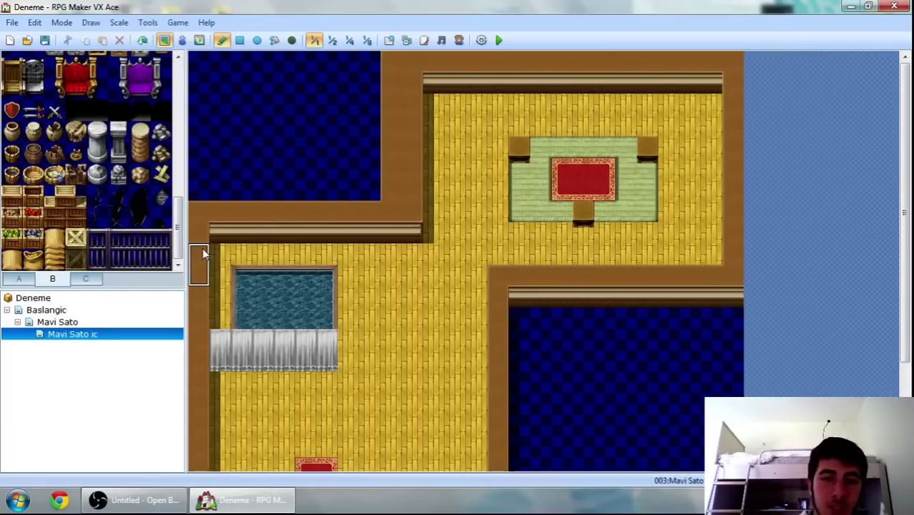
{"action": "key", "text": "ctrl+z"}
{"action": "key", "text": "ctrl+z"}
{"action": "key", "text": "ctrl+z"}
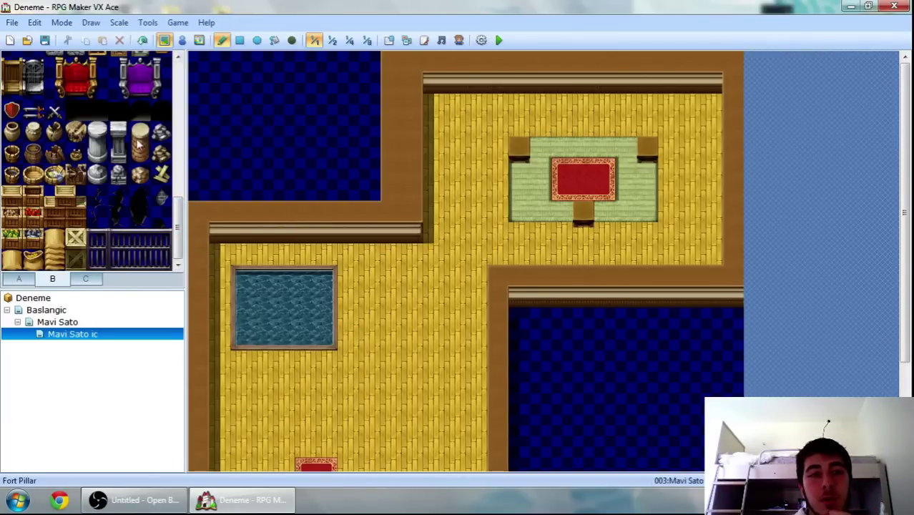
{"action": "left_click", "coordinate": [85, 279]}
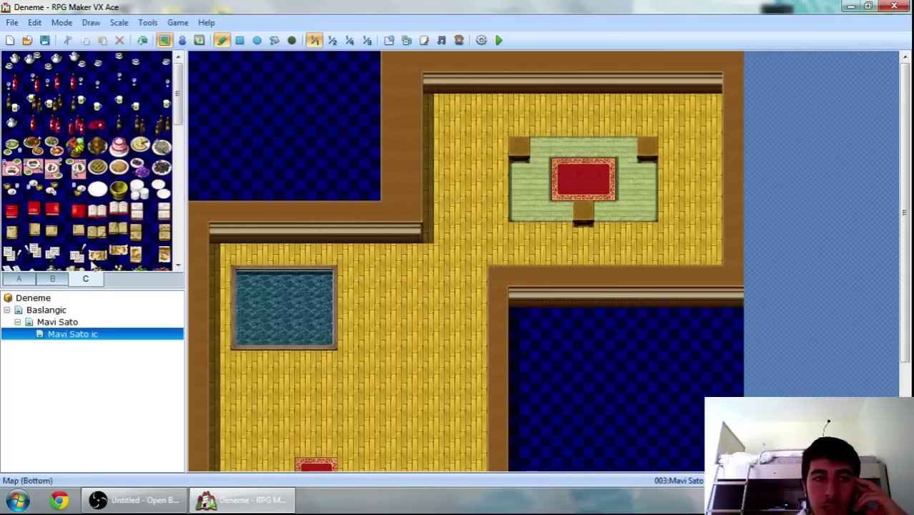
{"action": "left_click", "coordinate": [52, 279]}
{"action": "scroll", "coordinate": [96, 190], "scroll_direction": "up", "scroll_amount": 2}
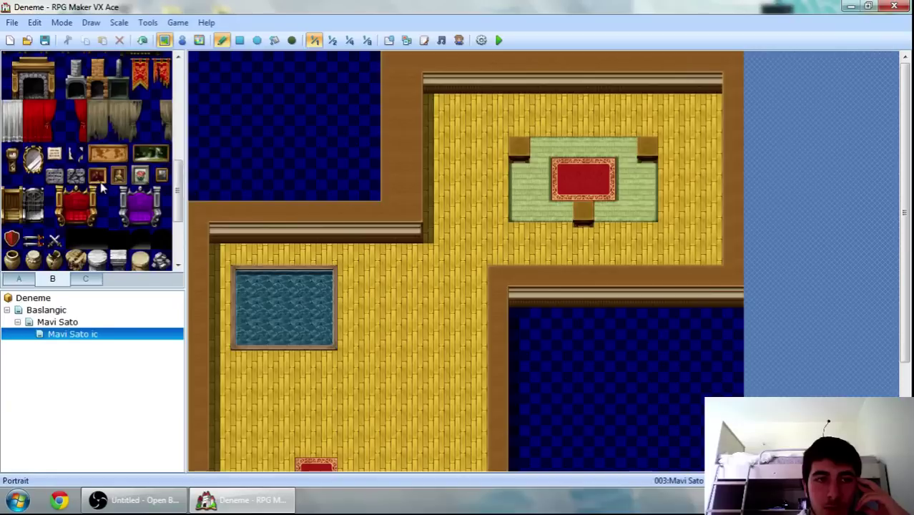
{"action": "scroll", "coordinate": [103, 187], "scroll_direction": "up", "scroll_amount": 4}
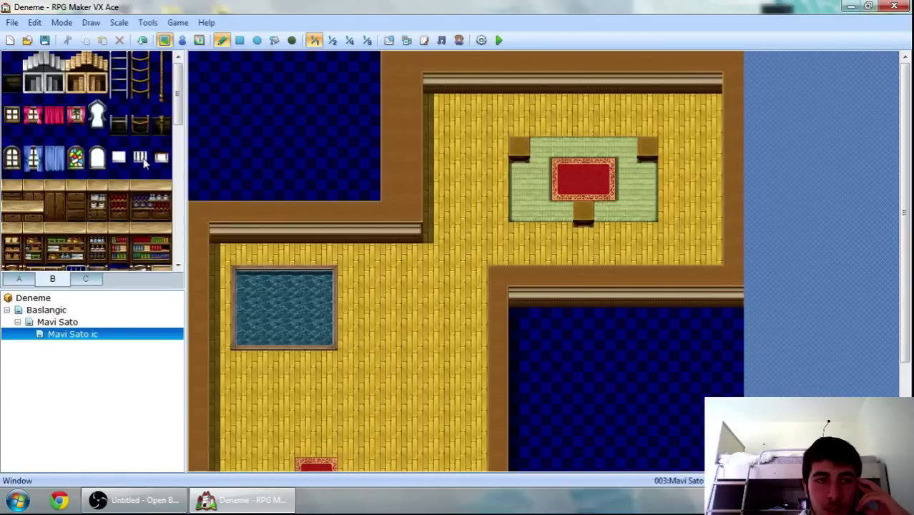
{"action": "left_click", "coordinate": [162, 150]}
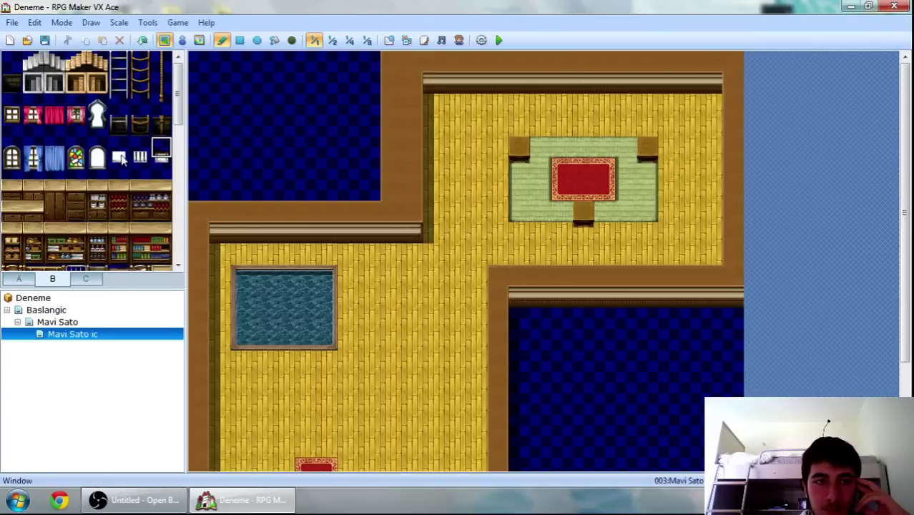
{"action": "left_click_drag", "start_coordinate": [121, 160], "coordinate": [120, 173]}
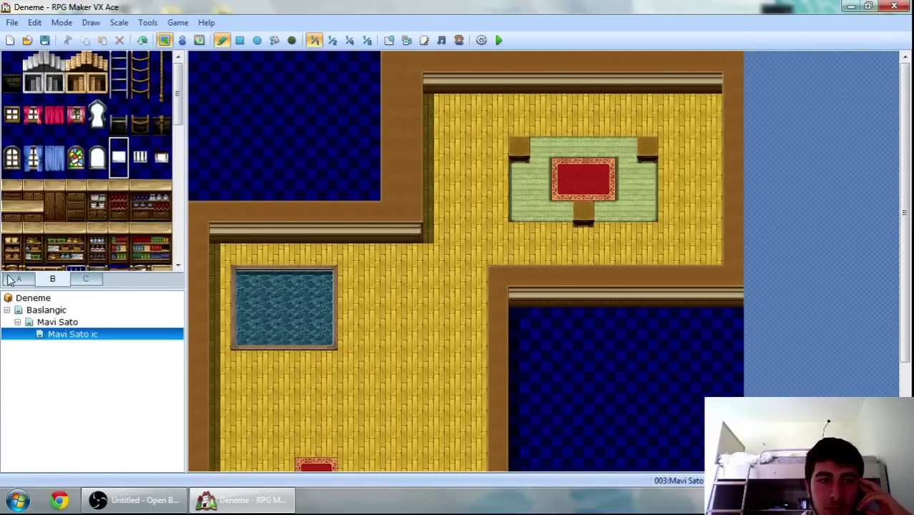
Extend the upper room's back wall face one tile downward across its full width with the matching beige wall tile
{"action": "left_click", "coordinate": [17, 279]}
{"action": "left_click", "coordinate": [78, 255]}
{"action": "mouse_move", "coordinate": [432, 104]}
{"action": "left_mouse_down"}
{"action": "mouse_move", "coordinate": [559, 93]}
{"action": "mouse_move", "coordinate": [702, 105]}
{"action": "mouse_move", "coordinate": [505, 107]}
{"action": "left_mouse_up"}
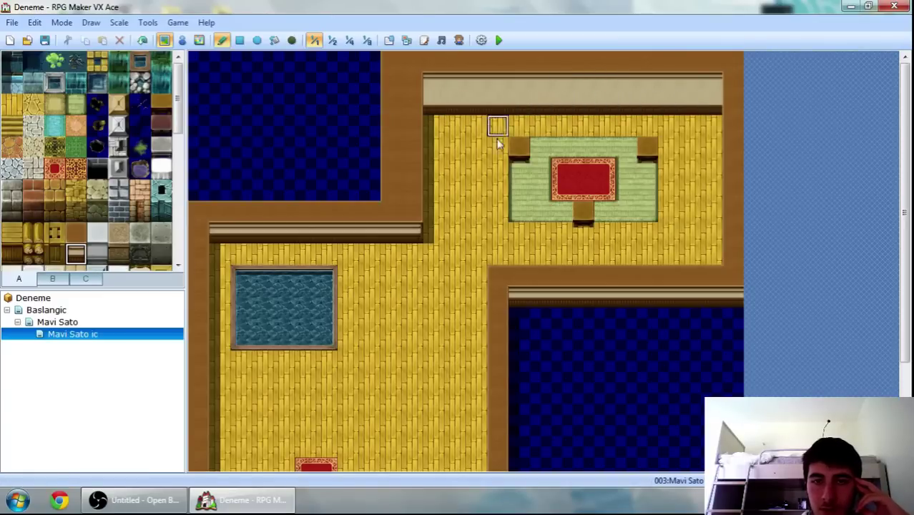
Extend the back wall faces above the pool, the enclosed dark area and the lower-right corridor one tile downward with the beige wall tile
{"action": "left_click_drag", "start_coordinate": [414, 253], "coordinate": [218, 255]}
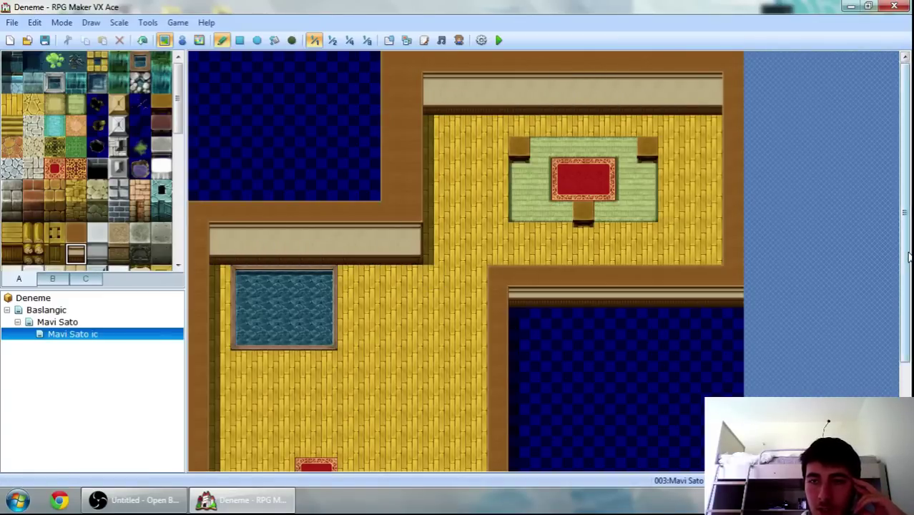
{"action": "left_click_drag", "start_coordinate": [907, 257], "coordinate": [908, 350]}
{"action": "left_click_drag", "start_coordinate": [705, 394], "coordinate": [496, 388]}
{"action": "left_click_drag", "start_coordinate": [731, 183], "coordinate": [522, 184]}
{"action": "left_click_drag", "start_coordinate": [906, 315], "coordinate": [906, 216]}
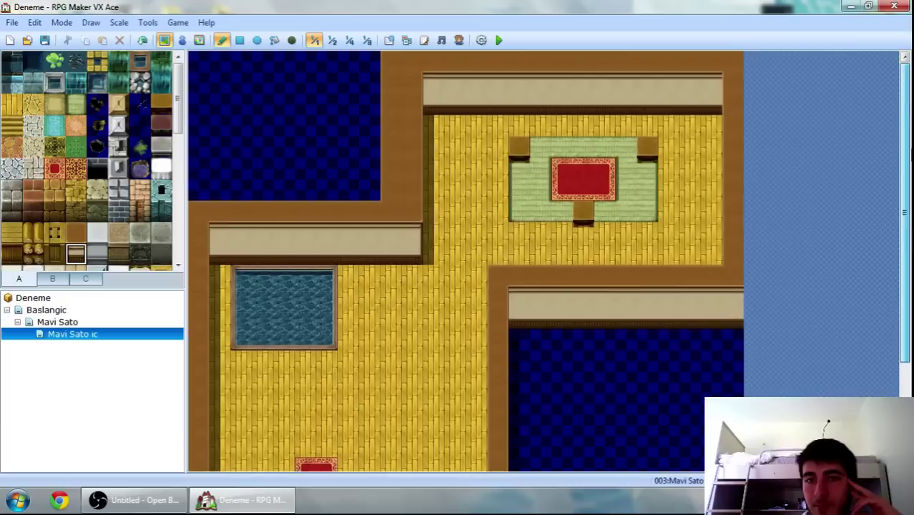
Place white arched windows: two on the upper room's back wall and one on the wall above the enclosed dark area
{"action": "left_click", "coordinate": [52, 278]}
{"action": "left_click_drag", "start_coordinate": [93, 171], "coordinate": [99, 150]}
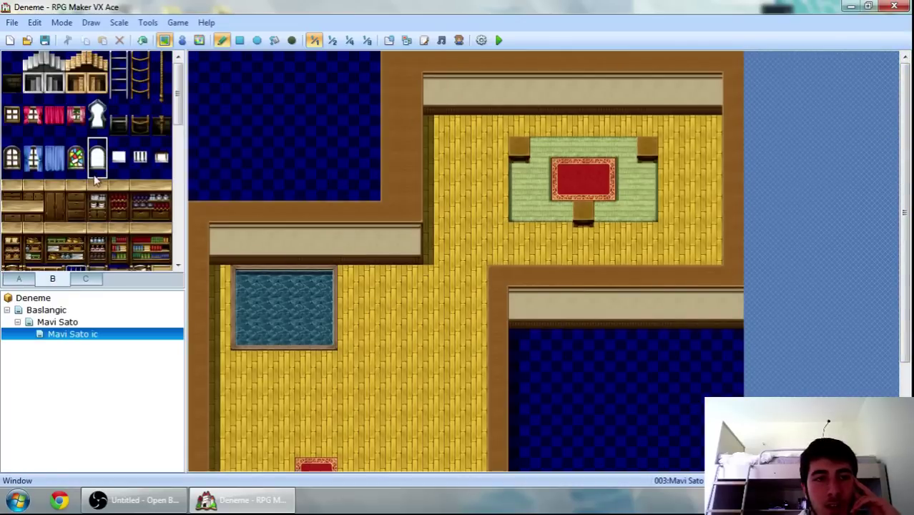
{"action": "left_click", "coordinate": [544, 92]}
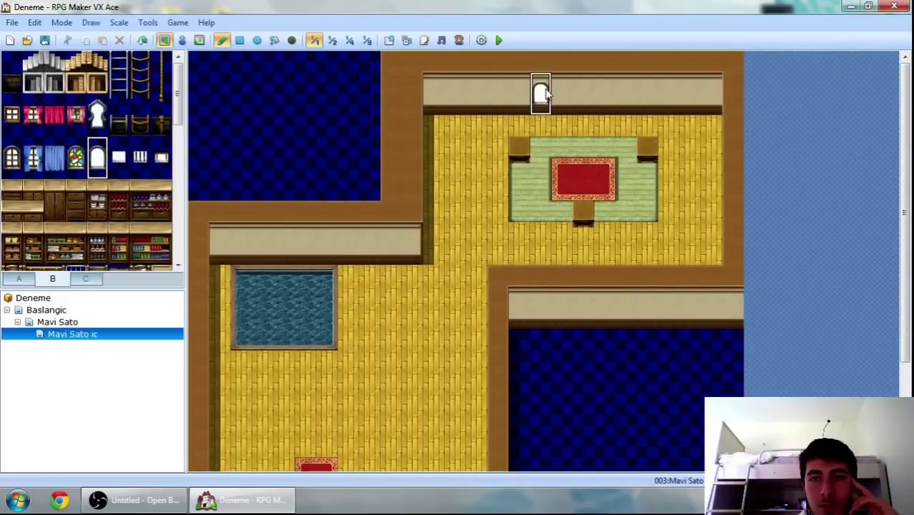
{"action": "left_click", "coordinate": [648, 92]}
{"action": "left_click", "coordinate": [605, 306]}
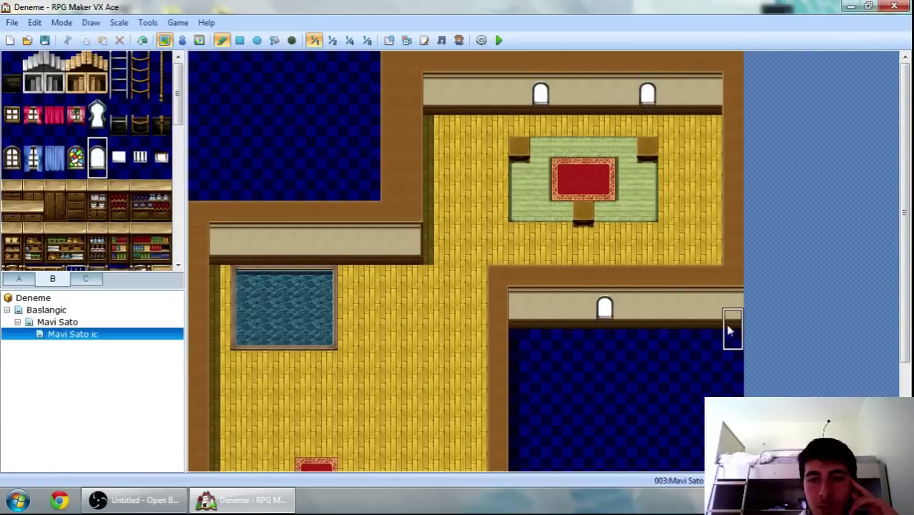
Add a stained-glass window and a blue-curtained window to the right and left parts of the wall above the pool
{"action": "left_click_drag", "start_coordinate": [76, 150], "coordinate": [77, 175]}
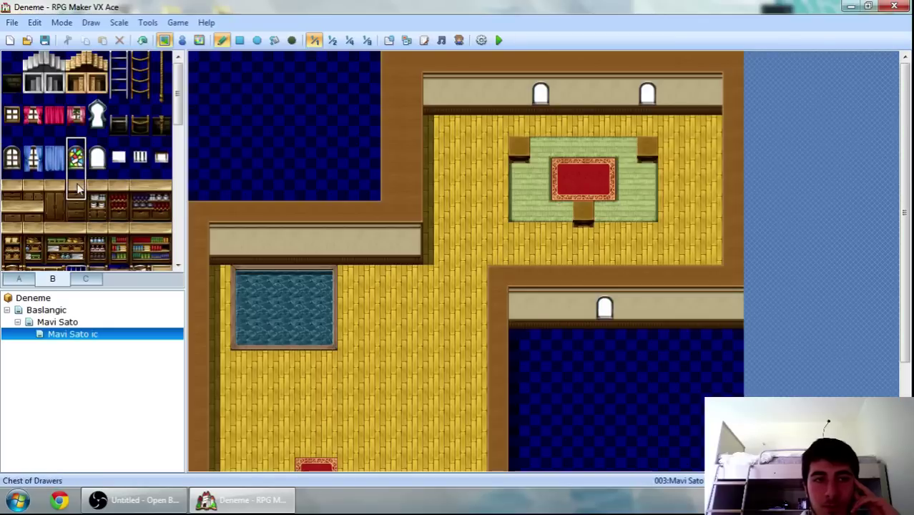
{"action": "left_click", "coordinate": [369, 239]}
{"action": "left_click_drag", "start_coordinate": [33, 147], "coordinate": [35, 169]}
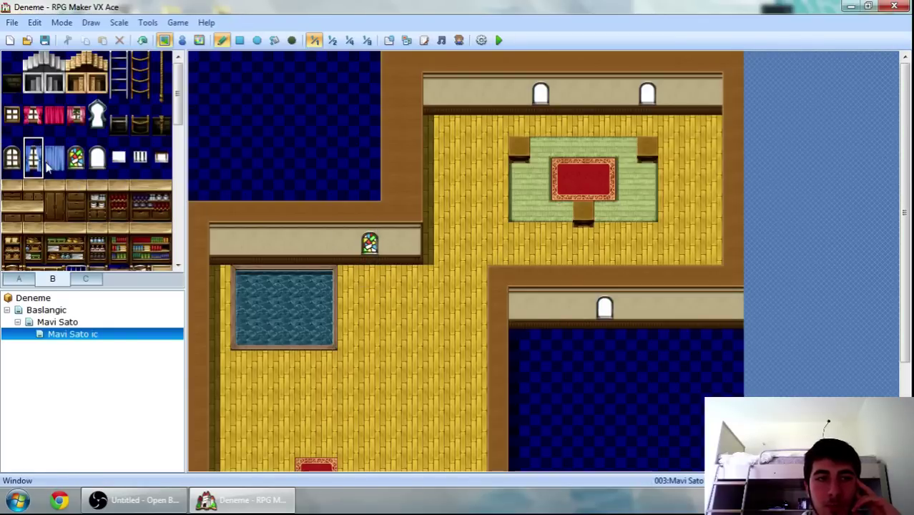
{"action": "left_click", "coordinate": [264, 242]}
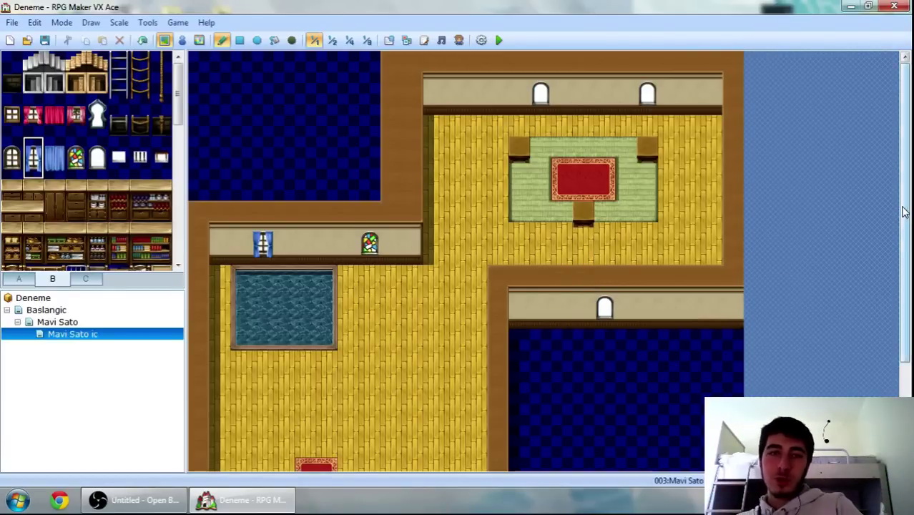
Try painting the enclosed dark area below the upper room with the solid black tile
{"action": "left_click_drag", "start_coordinate": [904, 211], "coordinate": [904, 250]}
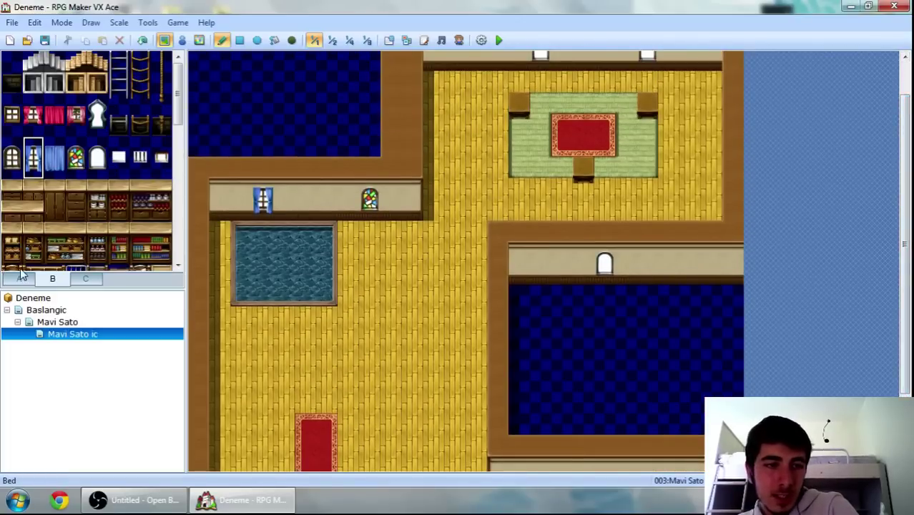
{"action": "left_click", "coordinate": [20, 278]}
{"action": "scroll", "coordinate": [164, 194], "scroll_direction": "down", "scroll_amount": 3}
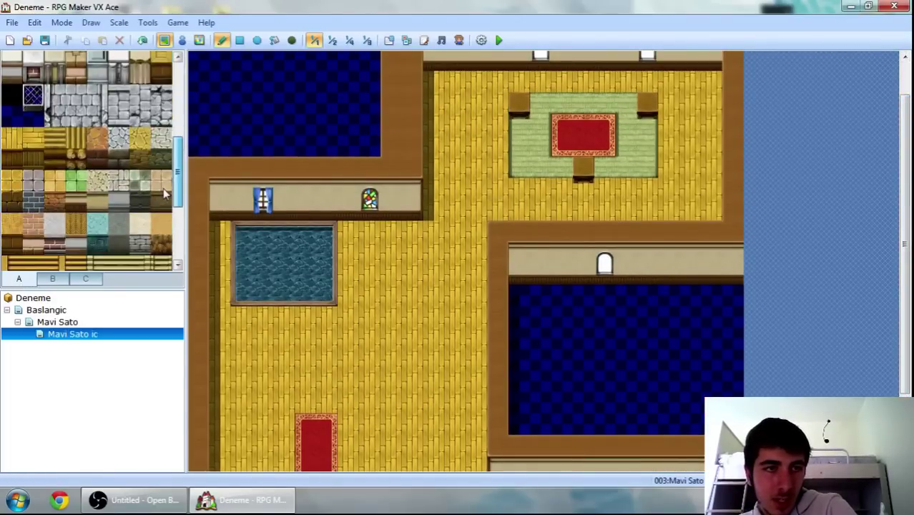
{"action": "left_click", "coordinate": [16, 98]}
{"action": "mouse_move", "coordinate": [517, 293]}
{"action": "left_mouse_down"}
{"action": "mouse_move", "coordinate": [652, 368]}
{"action": "mouse_move", "coordinate": [694, 363]}
{"action": "mouse_move", "coordinate": [732, 333]}
{"action": "mouse_move", "coordinate": [734, 369]}
{"action": "mouse_move", "coordinate": [721, 390]}
{"action": "mouse_move", "coordinate": [735, 289]}
{"action": "mouse_move", "coordinate": [672, 306]}
{"action": "mouse_move", "coordinate": [644, 374]}
{"action": "mouse_move", "coordinate": [700, 316]}
{"action": "mouse_move", "coordinate": [625, 332]}
{"action": "mouse_move", "coordinate": [648, 319]}
{"action": "left_mouse_up"}
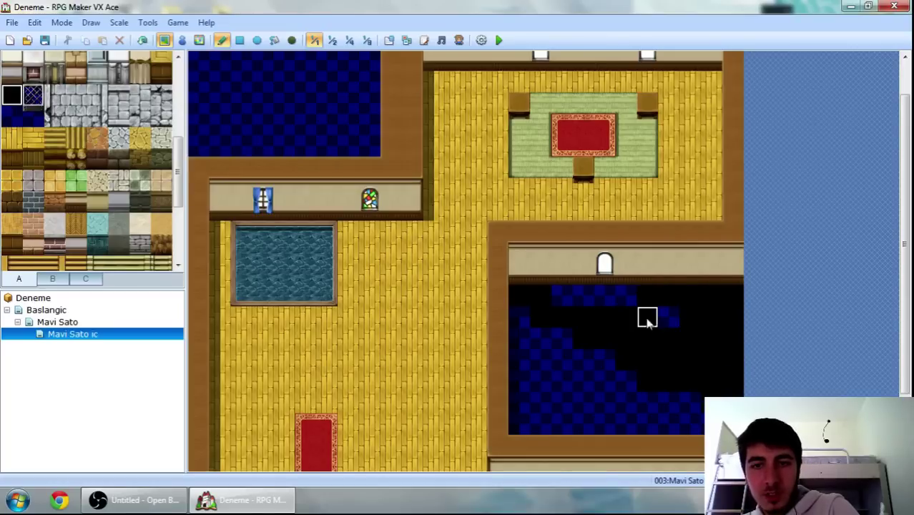
Try covering the enclosed dark area freehand with the gray cobblestone floor tile, and undo the stroke
{"action": "left_click_drag", "start_coordinate": [179, 179], "coordinate": [163, 262]}
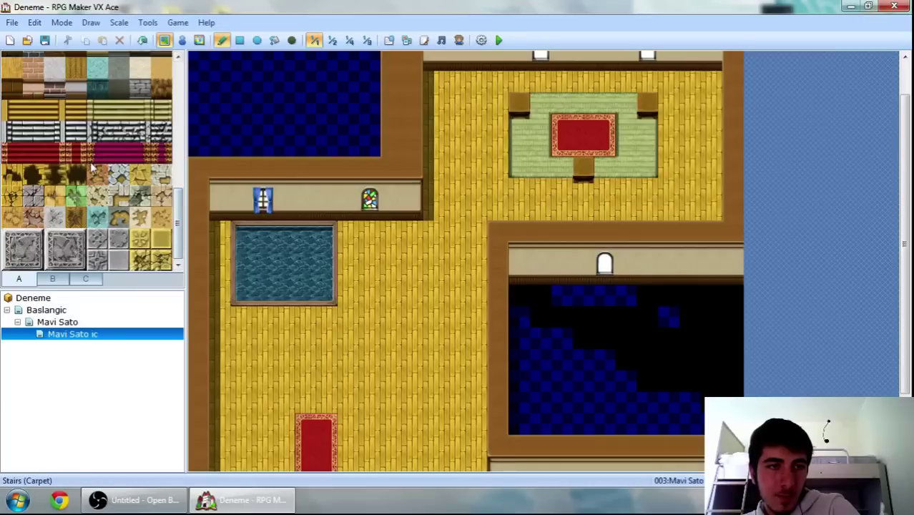
{"action": "left_click", "coordinate": [56, 280]}
{"action": "left_click", "coordinate": [99, 279]}
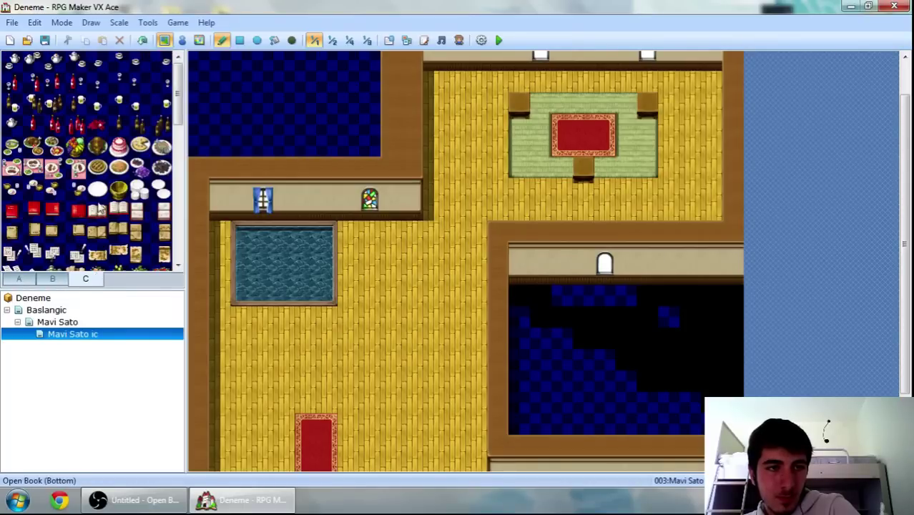
{"action": "scroll", "coordinate": [102, 210], "scroll_direction": "down", "scroll_amount": 3}
{"action": "left_click", "coordinate": [18, 279]}
{"action": "scroll", "coordinate": [67, 156], "scroll_direction": "up", "scroll_amount": 2}
{"action": "scroll", "coordinate": [75, 159], "scroll_direction": "up", "scroll_amount": 5}
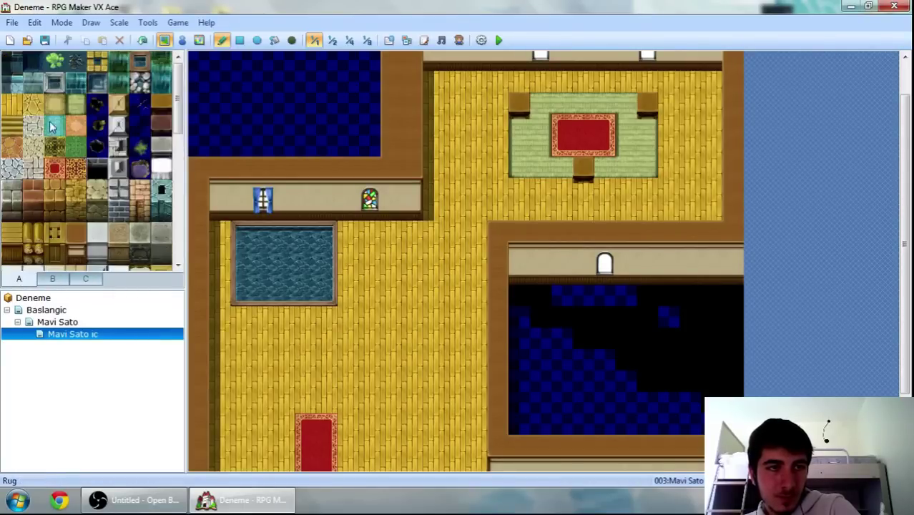
{"action": "left_click", "coordinate": [11, 172]}
{"action": "mouse_move", "coordinate": [520, 296]}
{"action": "left_mouse_down"}
{"action": "mouse_move", "coordinate": [693, 386]}
{"action": "mouse_move", "coordinate": [642, 314]}
{"action": "mouse_move", "coordinate": [769, 343]}
{"action": "mouse_move", "coordinate": [704, 292]}
{"action": "mouse_move", "coordinate": [718, 305]}
{"action": "mouse_move", "coordinate": [735, 301]}
{"action": "mouse_move", "coordinate": [581, 307]}
{"action": "mouse_move", "coordinate": [624, 307]}
{"action": "mouse_move", "coordinate": [582, 307]}
{"action": "mouse_move", "coordinate": [539, 326]}
{"action": "mouse_move", "coordinate": [551, 290]}
{"action": "mouse_move", "coordinate": [558, 332]}
{"action": "mouse_move", "coordinate": [753, 354]}
{"action": "mouse_move", "coordinate": [569, 297]}
{"action": "mouse_move", "coordinate": [623, 367]}
{"action": "mouse_move", "coordinate": [763, 390]}
{"action": "mouse_move", "coordinate": [732, 370]}
{"action": "mouse_move", "coordinate": [688, 386]}
{"action": "mouse_move", "coordinate": [667, 428]}
{"action": "mouse_move", "coordinate": [617, 430]}
{"action": "mouse_move", "coordinate": [652, 424]}
{"action": "mouse_move", "coordinate": [639, 394]}
{"action": "mouse_move", "coordinate": [611, 390]}
{"action": "mouse_move", "coordinate": [561, 422]}
{"action": "mouse_move", "coordinate": [528, 410]}
{"action": "mouse_move", "coordinate": [536, 314]}
{"action": "mouse_move", "coordinate": [521, 387]}
{"action": "mouse_move", "coordinate": [510, 299]}
{"action": "mouse_move", "coordinate": [539, 338]}
{"action": "mouse_move", "coordinate": [527, 396]}
{"action": "left_mouse_up"}
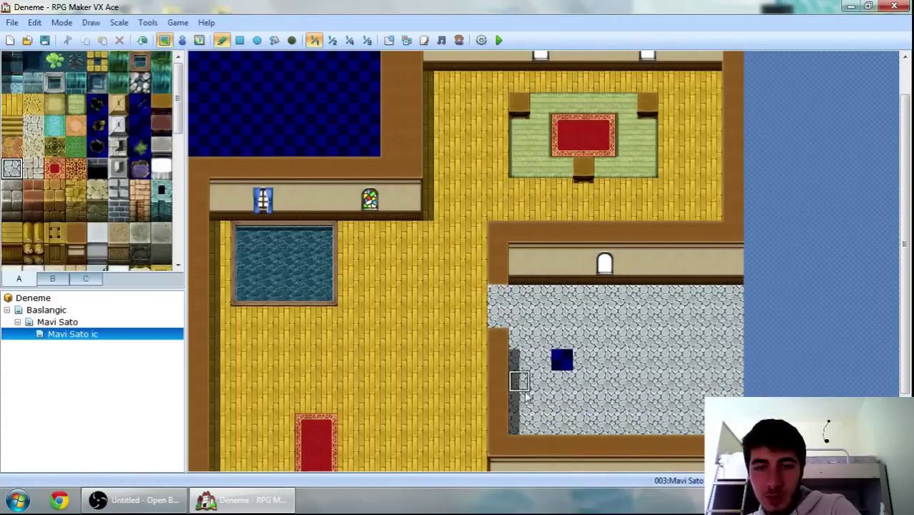
{"action": "key", "text": "ctrl+z"}
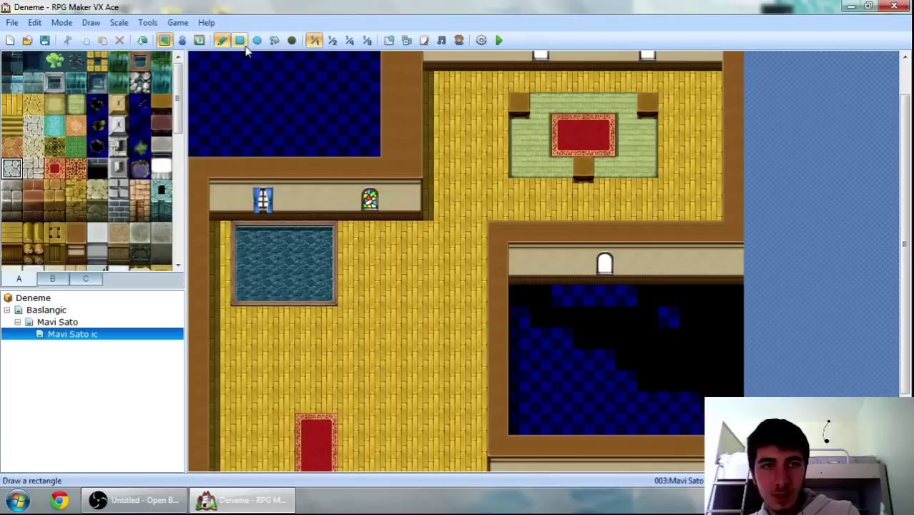
Flood-fill the enclosed right-hand area, including its leftover patches, and the upper-left empty area with gray cobblestone floor
{"action": "left_click", "coordinate": [274, 40]}
{"action": "left_click", "coordinate": [729, 360]}
{"action": "left_click", "coordinate": [583, 381]}
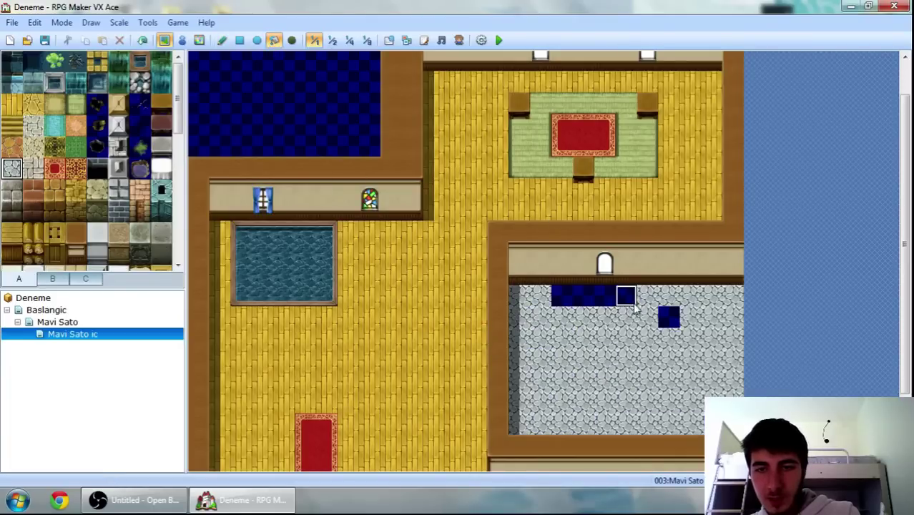
{"action": "left_click", "coordinate": [594, 296]}
{"action": "left_click", "coordinate": [669, 317]}
{"action": "left_click", "coordinate": [261, 115]}
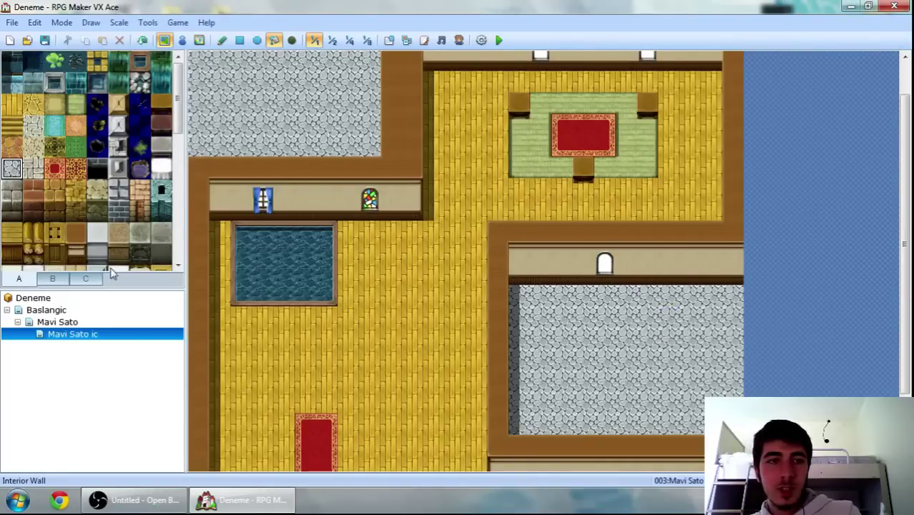
Try flood-filling the upper-left cobblestone area with tall stone pillars, and undo it
{"action": "left_click", "coordinate": [53, 279]}
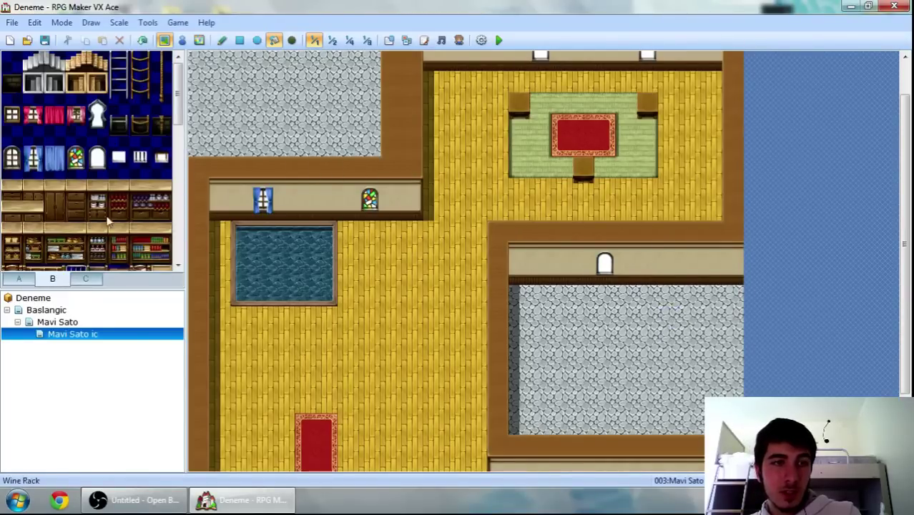
{"action": "scroll", "coordinate": [107, 222], "scroll_direction": "down", "scroll_amount": 8}
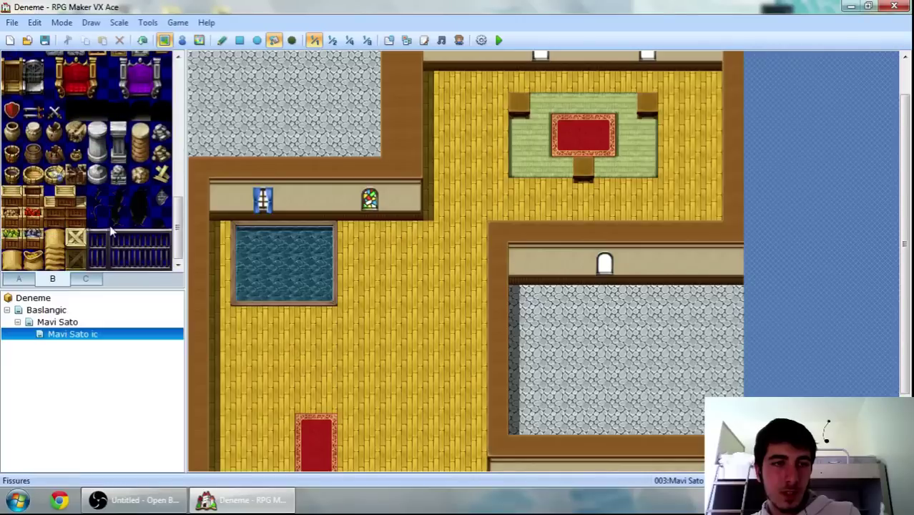
{"action": "left_click", "coordinate": [86, 279]}
{"action": "scroll", "coordinate": [105, 213], "scroll_direction": "down", "scroll_amount": 5}
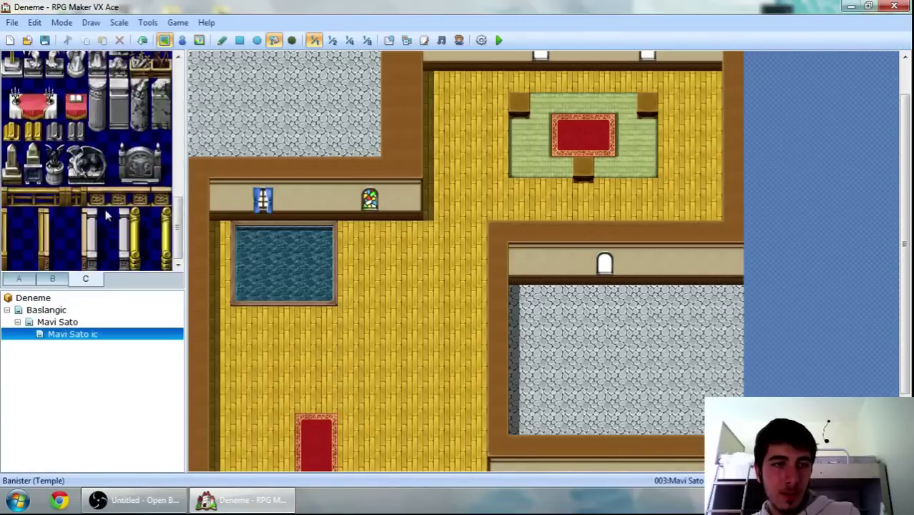
{"action": "scroll", "coordinate": [106, 212], "scroll_direction": "up", "scroll_amount": 3}
{"action": "left_click", "coordinate": [262, 111]}
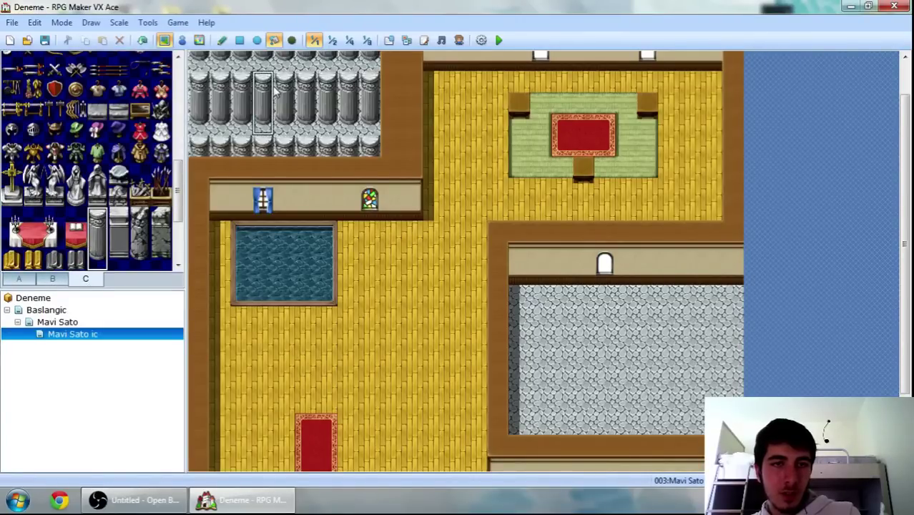
{"action": "key", "text": "ctrl+z"}
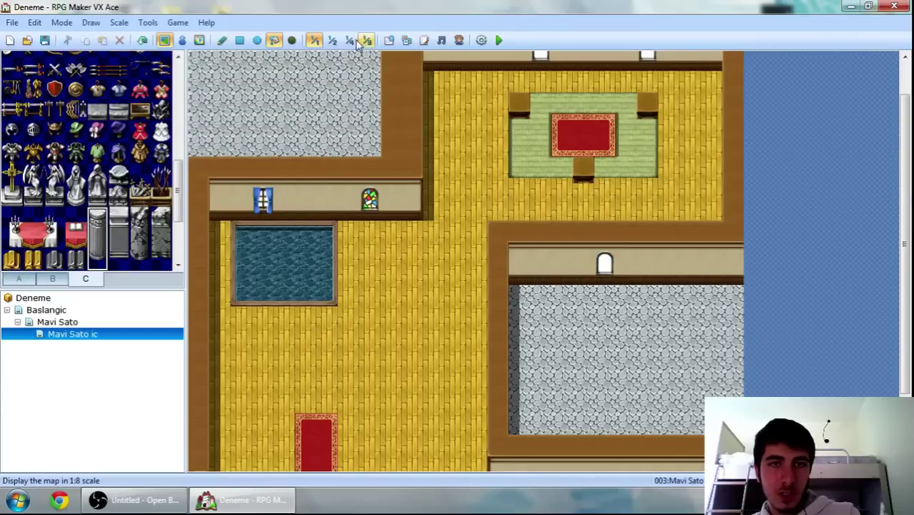
Place a single tall stone pillar with the pencil in each of the two cobblestone areas
{"action": "left_click", "coordinate": [226, 41]}
{"action": "left_click", "coordinate": [241, 82]}
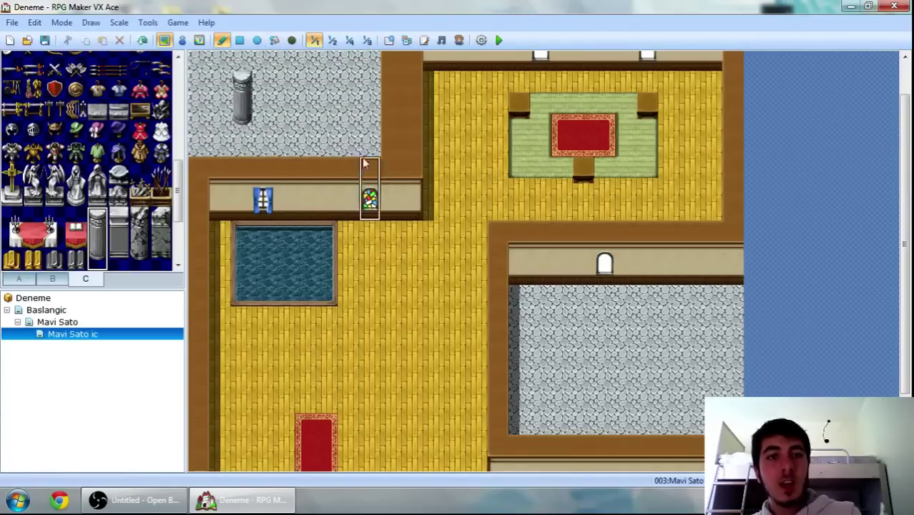
{"action": "left_click", "coordinate": [626, 338]}
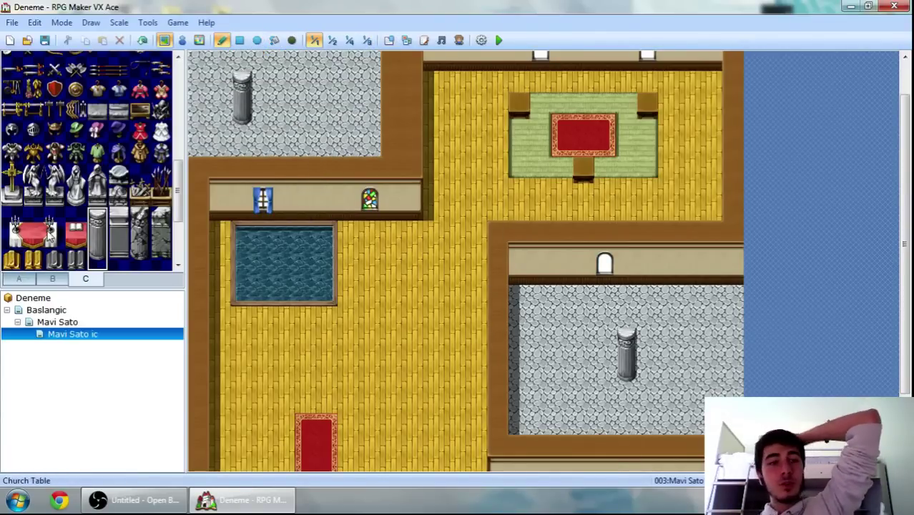
Shade a strip four tiles wide along the left side of the right-hand cobblestone area, full height, with the shadow pen
{"action": "left_click", "coordinate": [291, 41]}
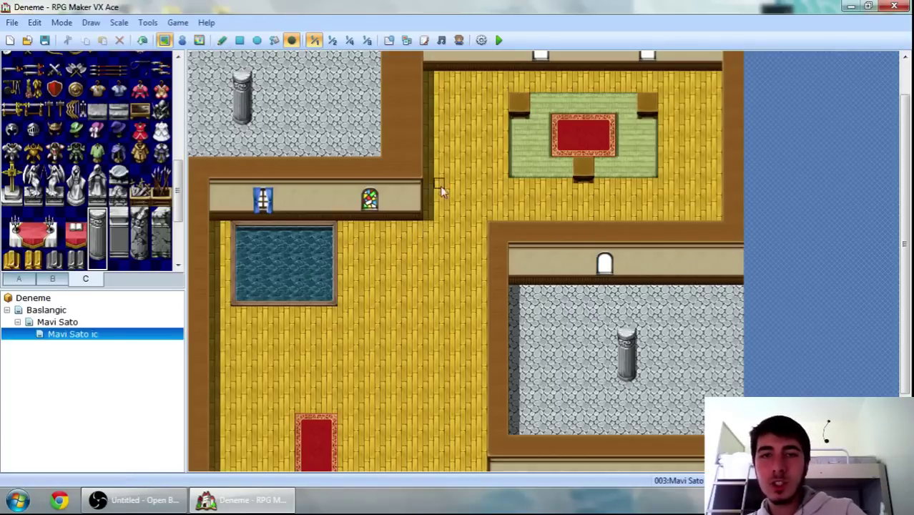
{"action": "scroll", "coordinate": [904, 244], "scroll_direction": "up", "scroll_amount": 2}
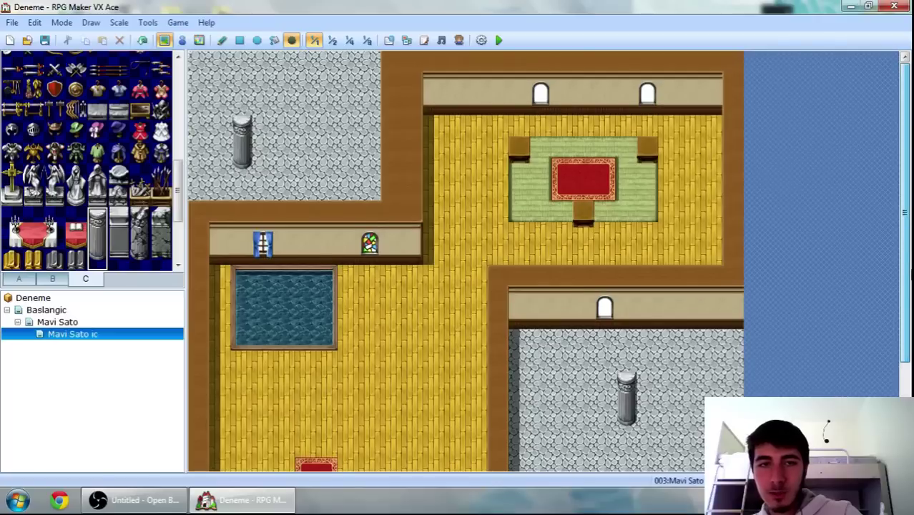
{"action": "scroll", "coordinate": [556, 229], "scroll_direction": "down", "scroll_amount": 6}
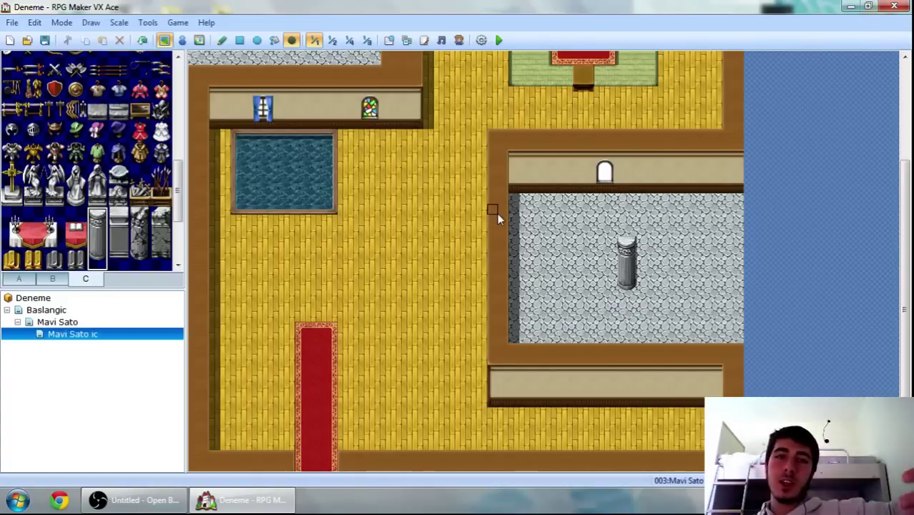
{"action": "scroll", "coordinate": [497, 214], "scroll_direction": "up", "scroll_amount": 3}
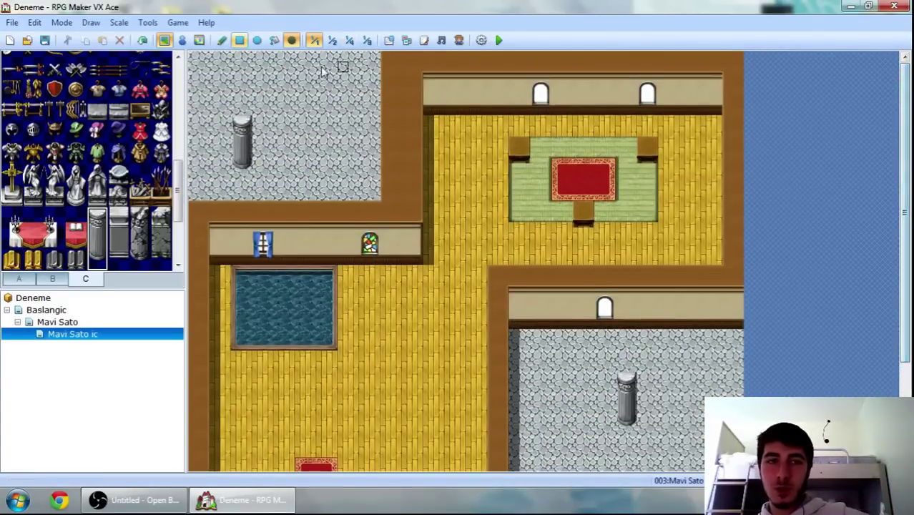
{"action": "scroll", "coordinate": [880, 331], "scroll_direction": "down", "scroll_amount": 3}
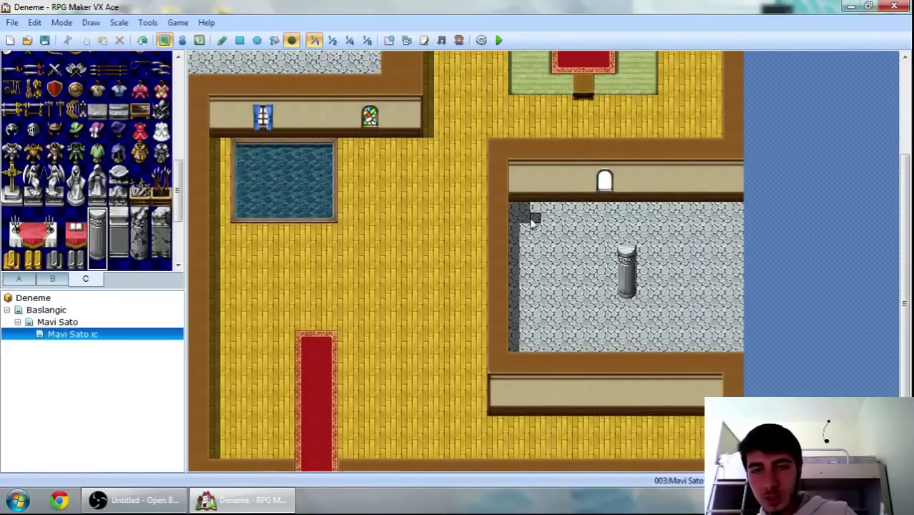
{"action": "mouse_move", "coordinate": [532, 220]}
{"action": "left_mouse_down"}
{"action": "mouse_move", "coordinate": [547, 310]}
{"action": "mouse_move", "coordinate": [558, 212]}
{"action": "mouse_move", "coordinate": [561, 285]}
{"action": "left_mouse_up"}
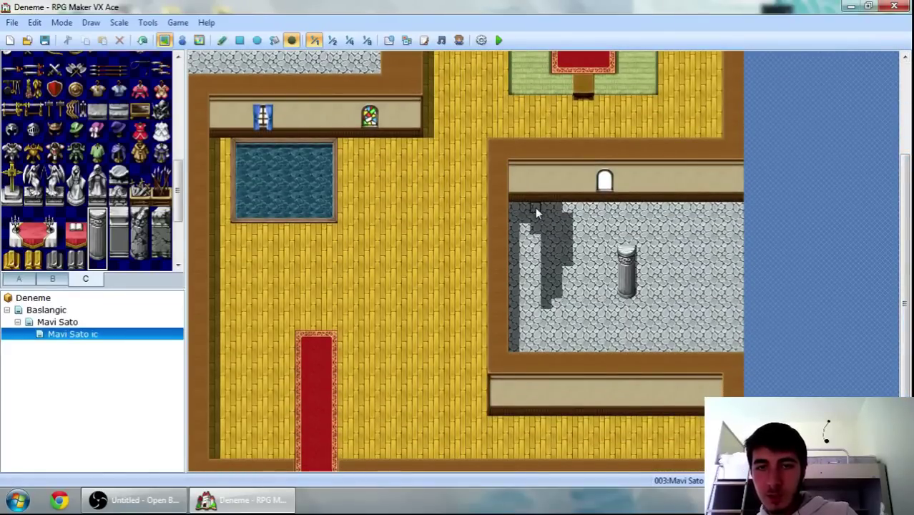
{"action": "mouse_move", "coordinate": [536, 211]}
{"action": "left_mouse_down"}
{"action": "mouse_move", "coordinate": [546, 308]}
{"action": "mouse_move", "coordinate": [538, 238]}
{"action": "mouse_move", "coordinate": [525, 239]}
{"action": "mouse_move", "coordinate": [579, 213]}
{"action": "mouse_move", "coordinate": [558, 213]}
{"action": "mouse_move", "coordinate": [583, 287]}
{"action": "mouse_move", "coordinate": [586, 254]}
{"action": "mouse_move", "coordinate": [575, 261]}
{"action": "mouse_move", "coordinate": [588, 332]}
{"action": "left_mouse_up"}
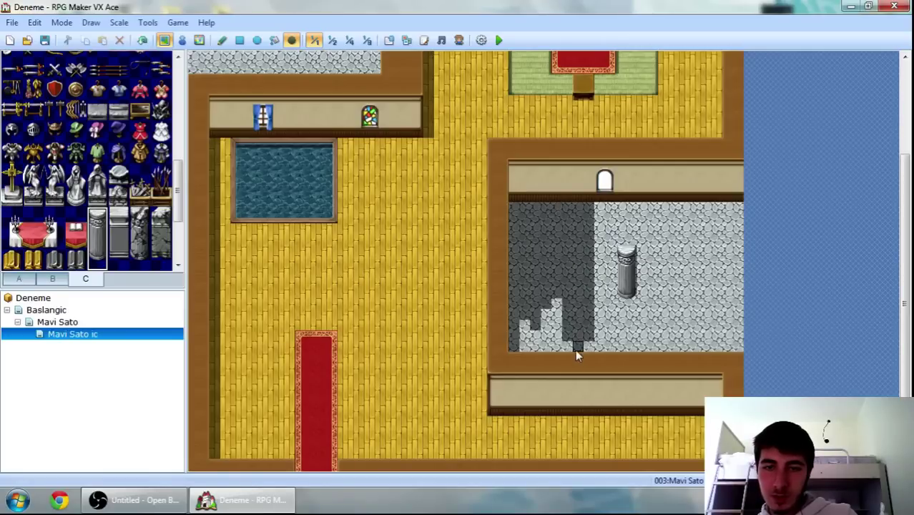
{"action": "mouse_move", "coordinate": [532, 328]}
{"action": "left_mouse_down"}
{"action": "mouse_move", "coordinate": [568, 319]}
{"action": "mouse_move", "coordinate": [558, 308]}
{"action": "mouse_move", "coordinate": [549, 341]}
{"action": "left_mouse_up"}
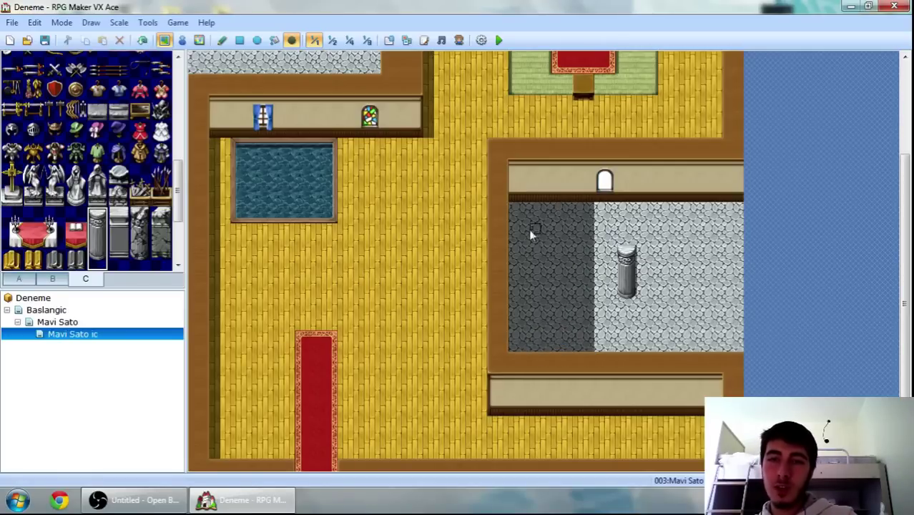
{"action": "left_click", "coordinate": [566, 276]}
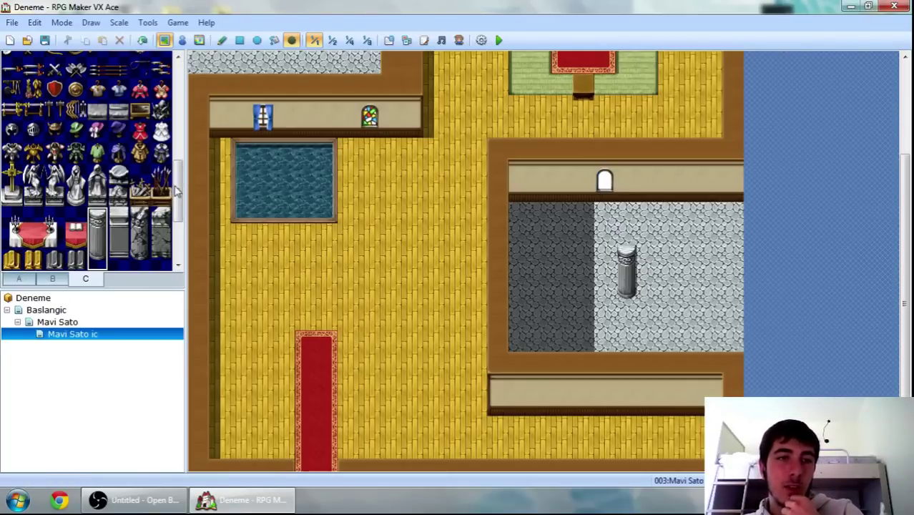
Place a pair of open books on the plank floor beside the pool and stamp the large block of tableware, food and books below them
{"action": "left_click_drag", "start_coordinate": [176, 209], "coordinate": [203, 71]}
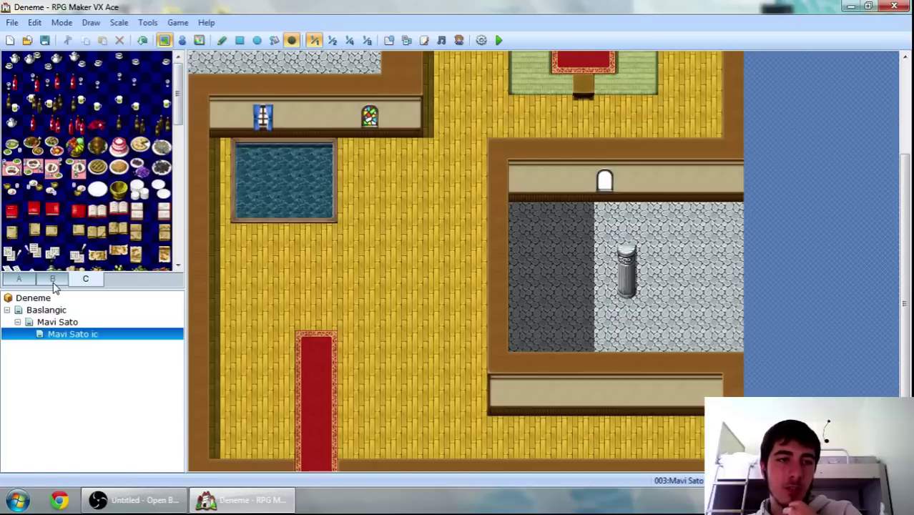
{"action": "left_click_drag", "start_coordinate": [98, 210], "coordinate": [118, 210]}
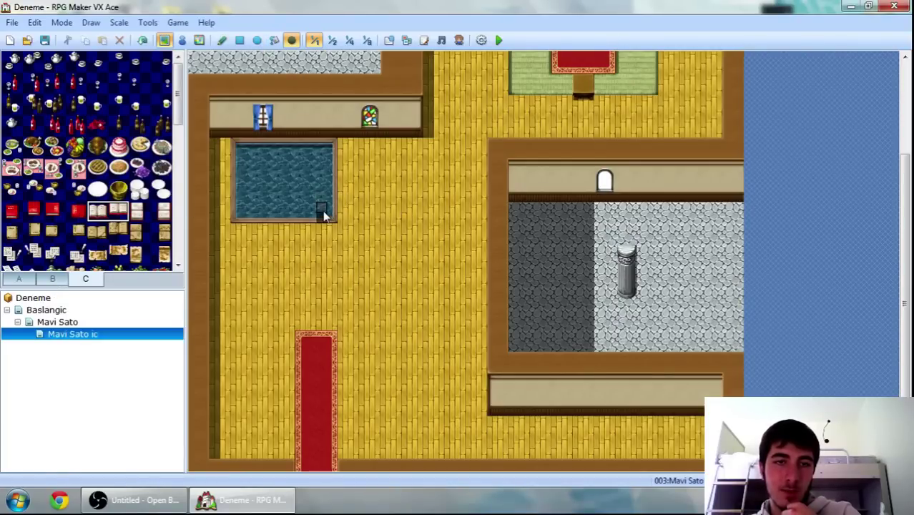
{"action": "left_click", "coordinate": [222, 41]}
{"action": "left_click", "coordinate": [391, 189]}
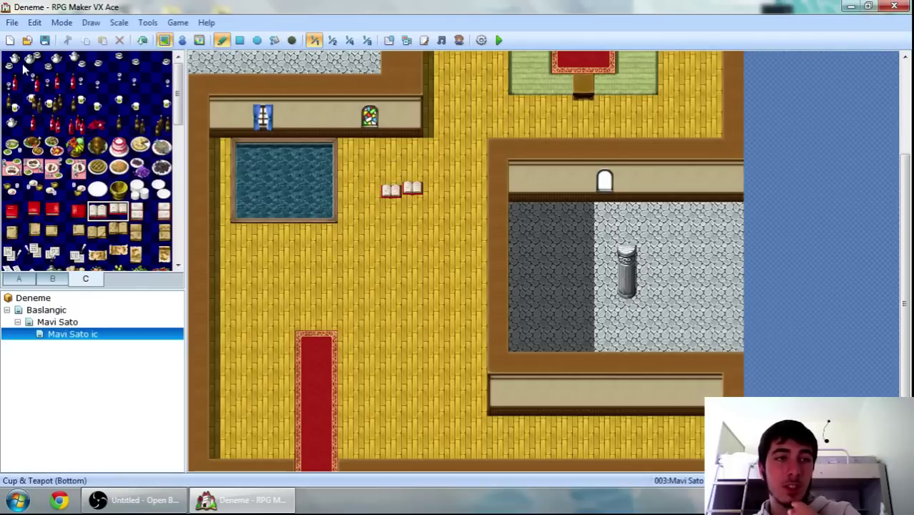
{"action": "left_click_drag", "start_coordinate": [16, 63], "coordinate": [158, 242]}
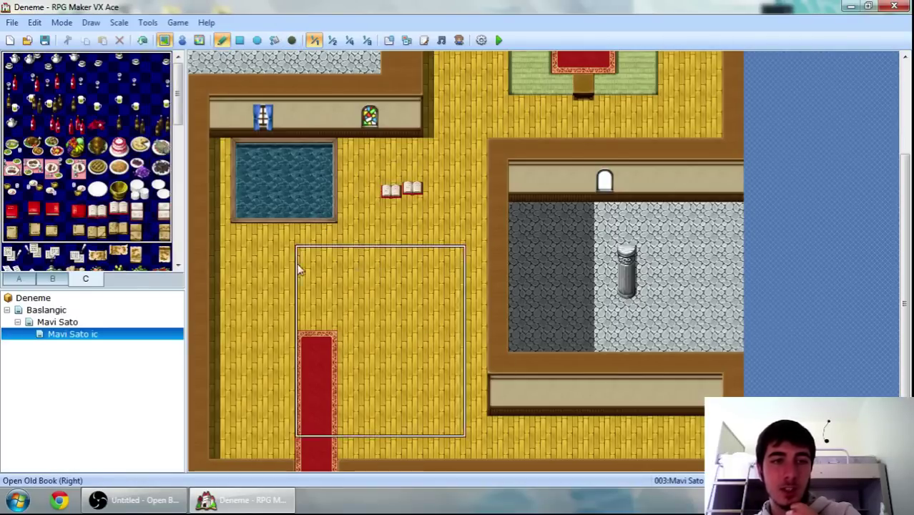
{"action": "left_click", "coordinate": [322, 251]}
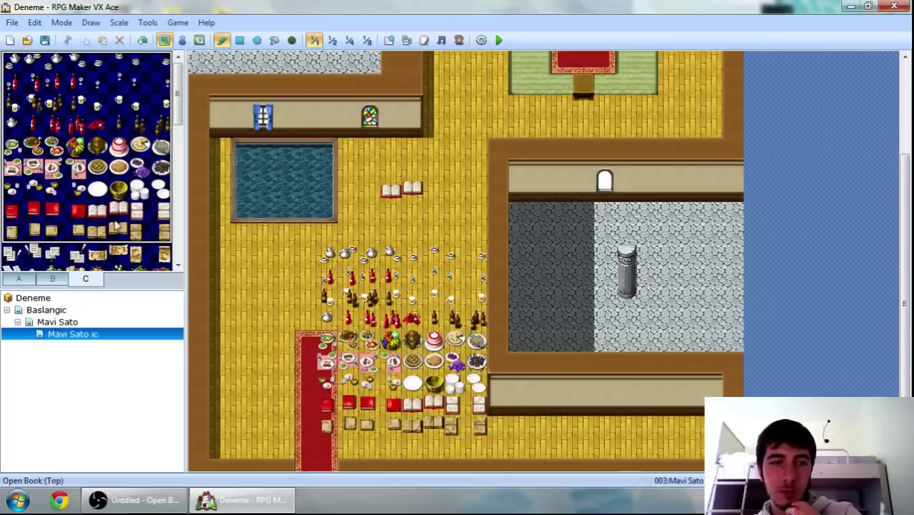
Place four single wooden bowls on and beside the upper part of the tableware block on the plank floor
{"action": "left_click", "coordinate": [119, 188]}
{"action": "left_click", "coordinate": [326, 276]}
{"action": "left_click", "coordinate": [284, 277]}
{"action": "left_click", "coordinate": [263, 342]}
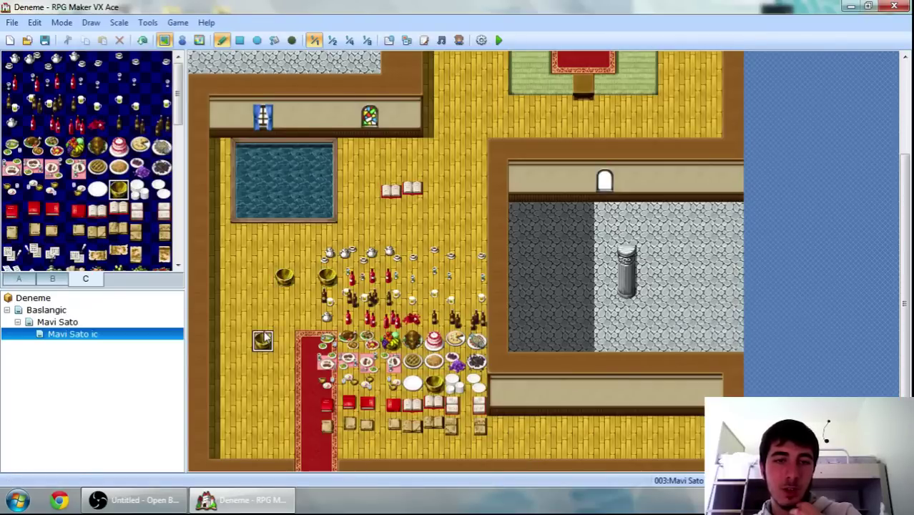
{"action": "left_click", "coordinate": [370, 320]}
{"action": "left_click", "coordinate": [52, 279]}
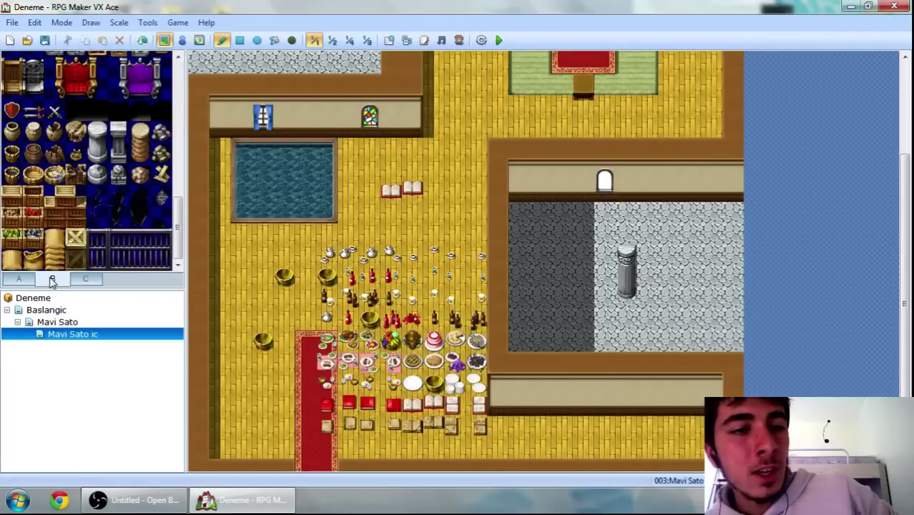
{"action": "left_click", "coordinate": [25, 278]}
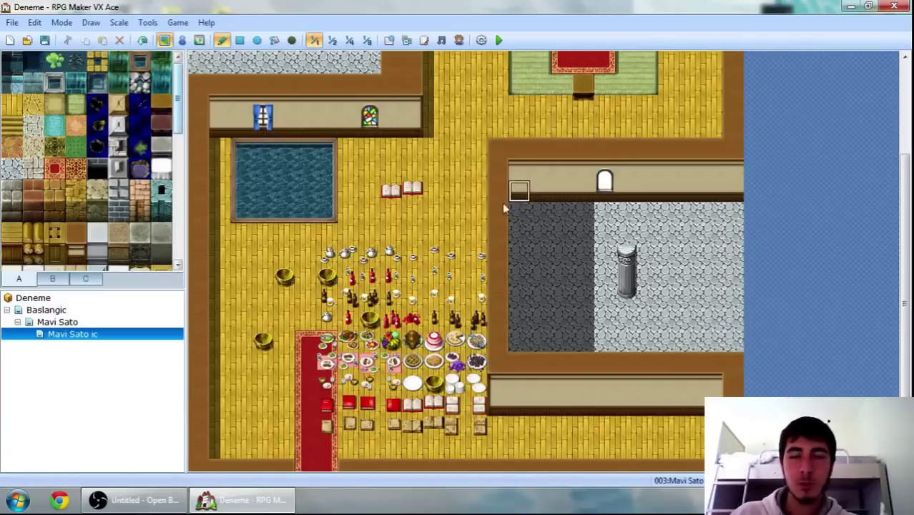
{"action": "left_click_drag", "start_coordinate": [906, 289], "coordinate": [905, 208]}
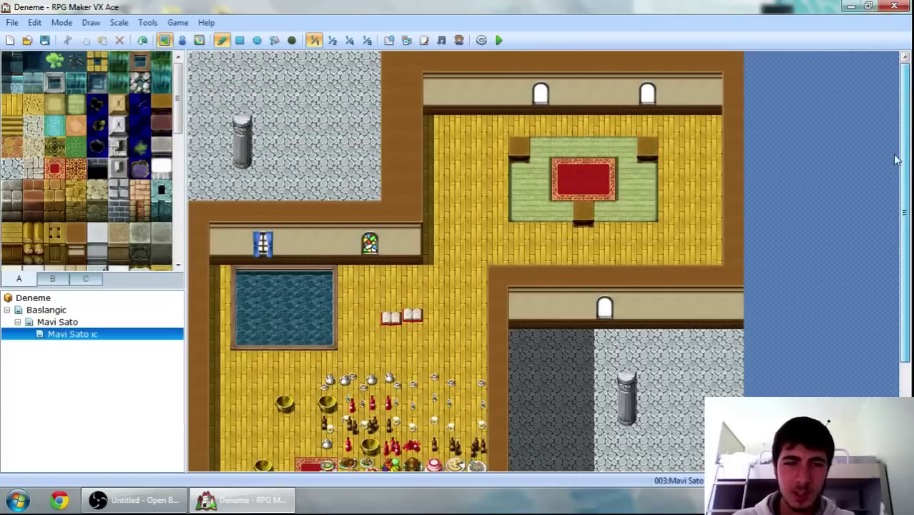
{"action": "left_click", "coordinate": [57, 279]}
{"action": "left_click", "coordinate": [30, 282]}
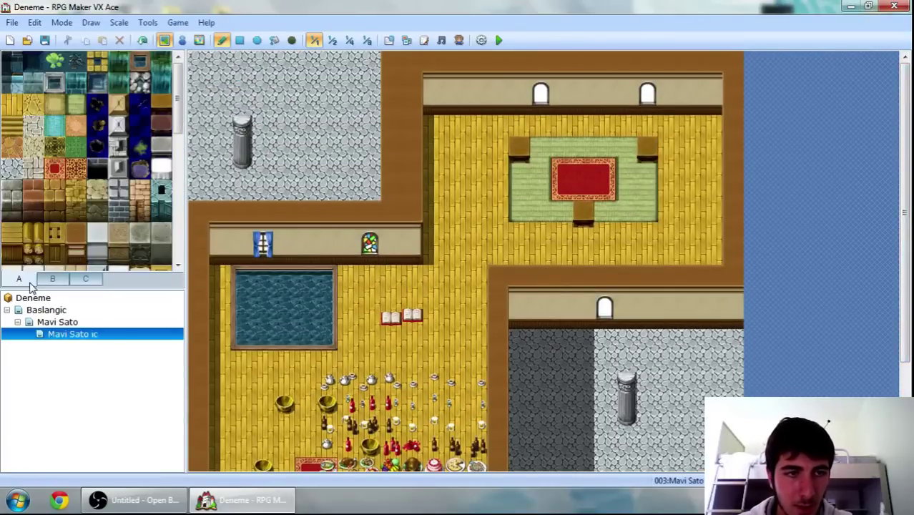
Open the Baslangic map in event mode and start a new event on the sand tile just above the blue castle
{"action": "left_click", "coordinate": [57, 310]}
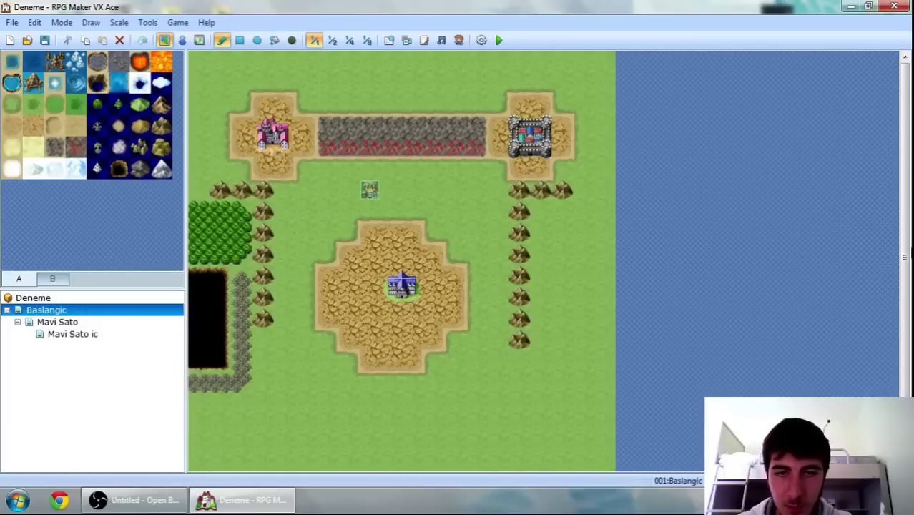
{"action": "scroll", "coordinate": [402, 281], "scroll_direction": "down", "scroll_amount": 1}
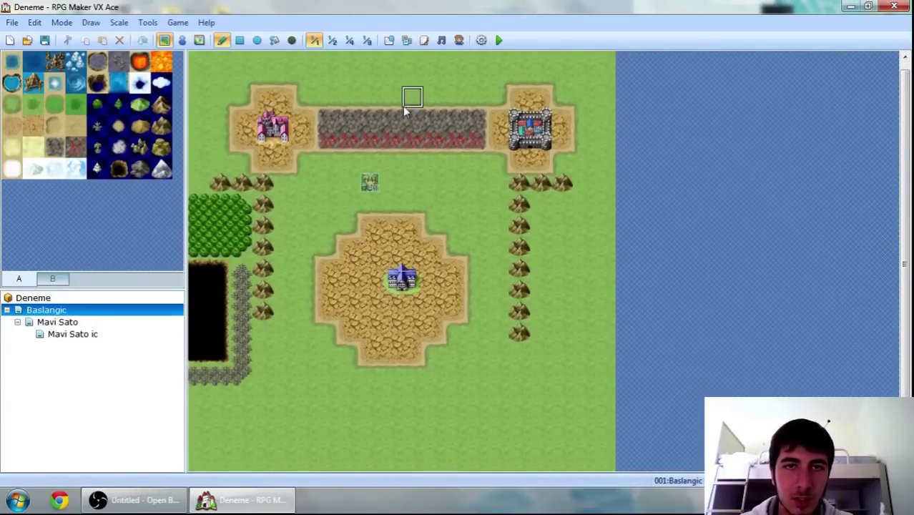
{"action": "left_click", "coordinate": [183, 41]}
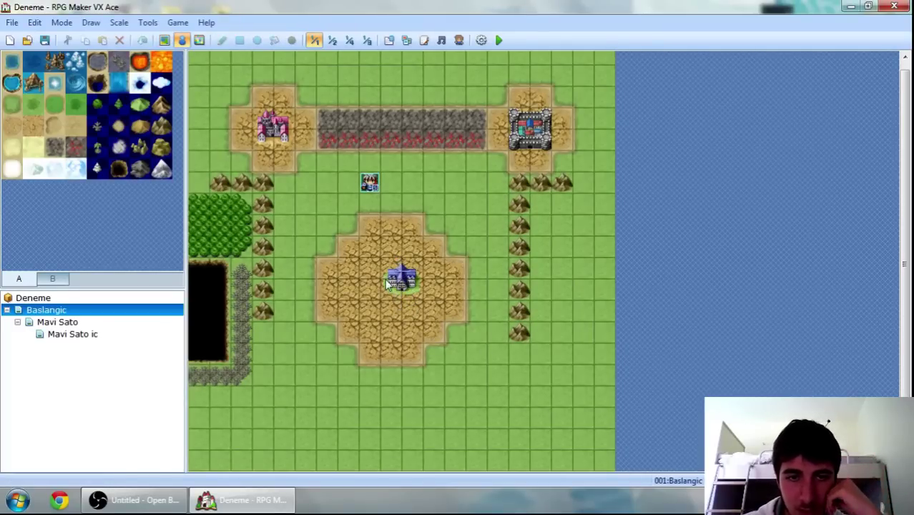
{"action": "double_click", "coordinate": [395, 248]}
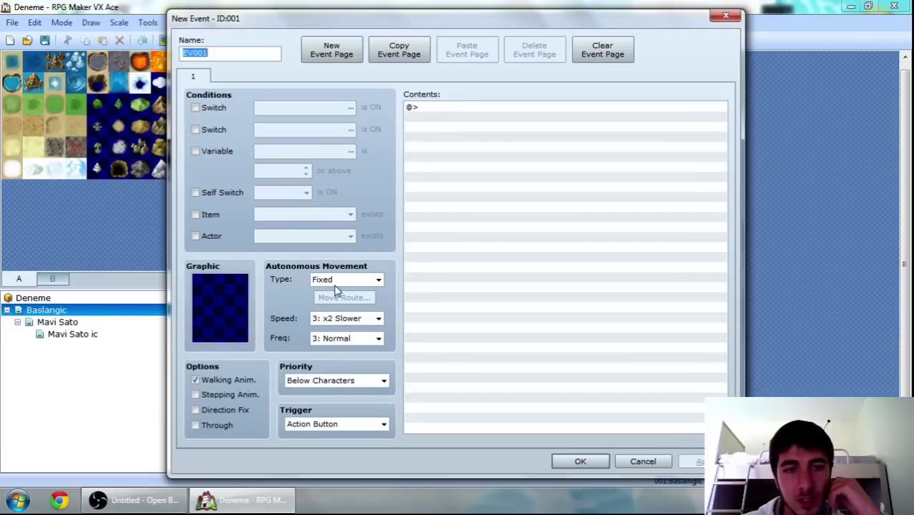
Examine the new event's trigger and autonomous movement choices, leaving the trigger on Action Button and the movement type on Fixed
{"action": "left_click", "coordinate": [362, 423]}
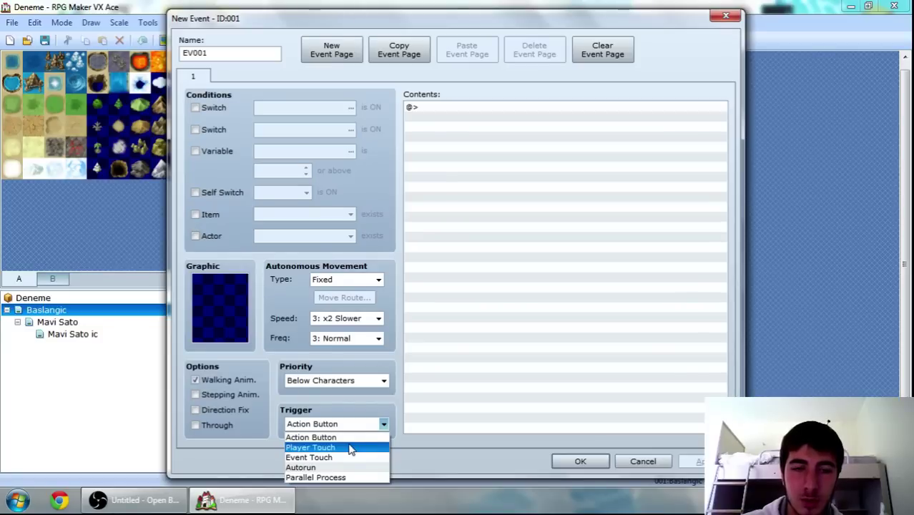
{"action": "left_click", "coordinate": [348, 285]}
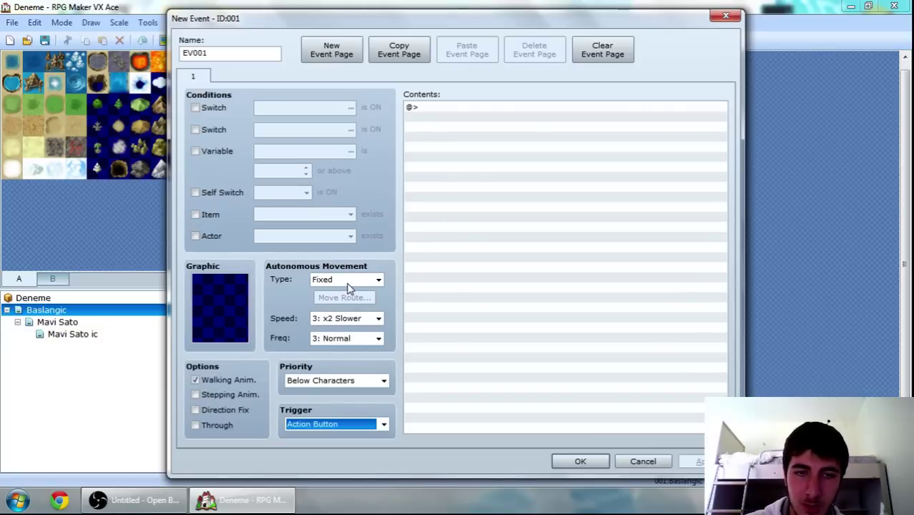
{"action": "left_click", "coordinate": [348, 283]}
{"action": "left_click", "coordinate": [288, 312]}
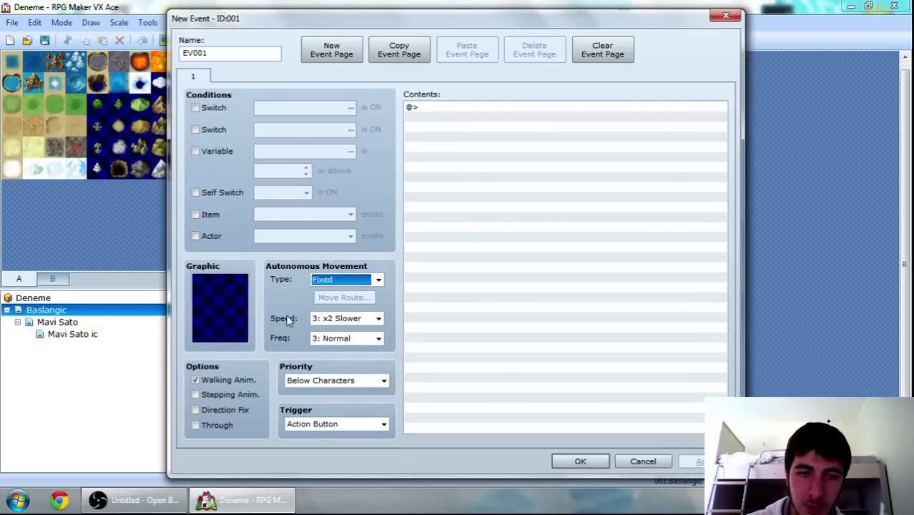
{"action": "left_click", "coordinate": [304, 425]}
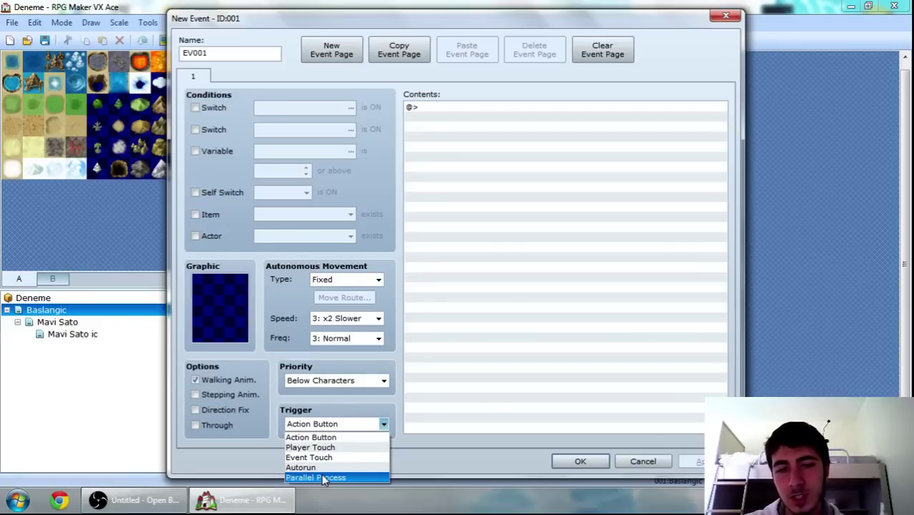
{"action": "left_click", "coordinate": [339, 439]}
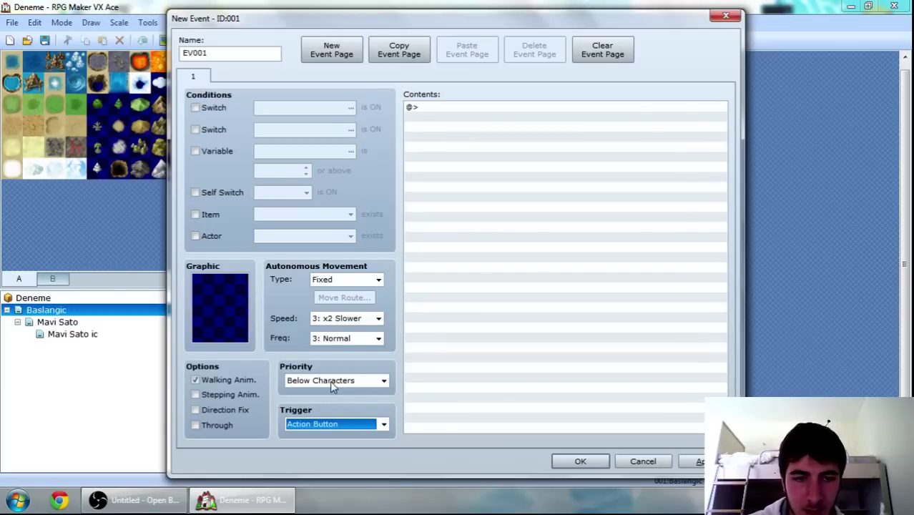
Start a new command in the event's contents, look through the three command pages and open Transfer Player
{"action": "left_click", "coordinate": [480, 109]}
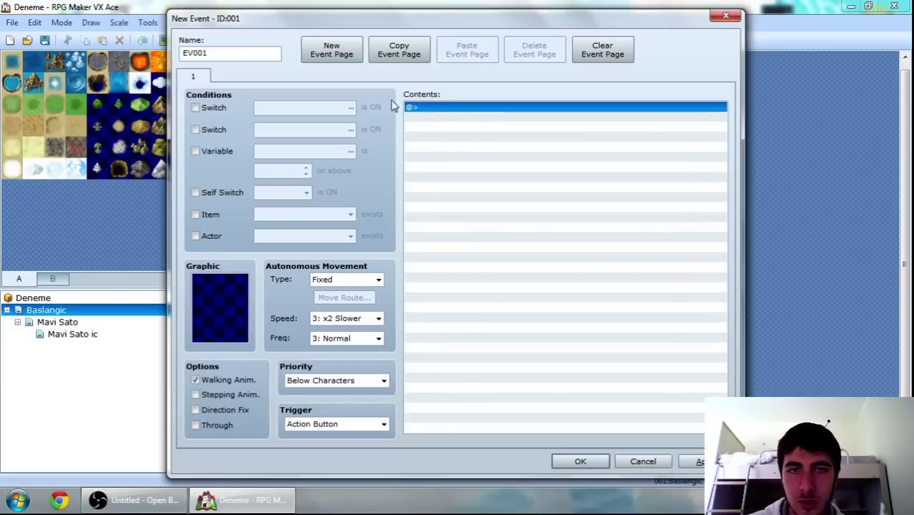
{"action": "double_click", "coordinate": [460, 111]}
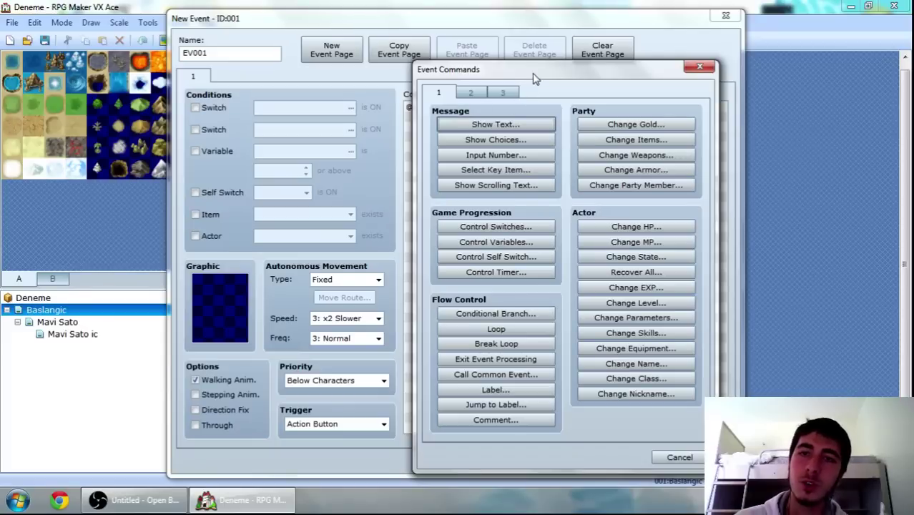
{"action": "left_click", "coordinate": [469, 94]}
{"action": "left_click", "coordinate": [503, 93]}
{"action": "left_click", "coordinate": [470, 93]}
{"action": "left_click", "coordinate": [439, 93]}
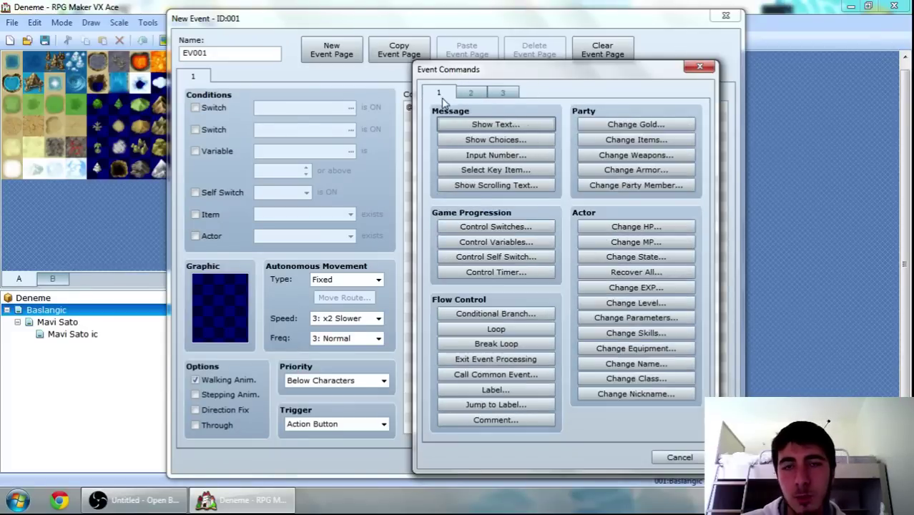
{"action": "left_click", "coordinate": [469, 93]}
{"action": "left_click", "coordinate": [503, 93]}
{"action": "left_click", "coordinate": [461, 94]}
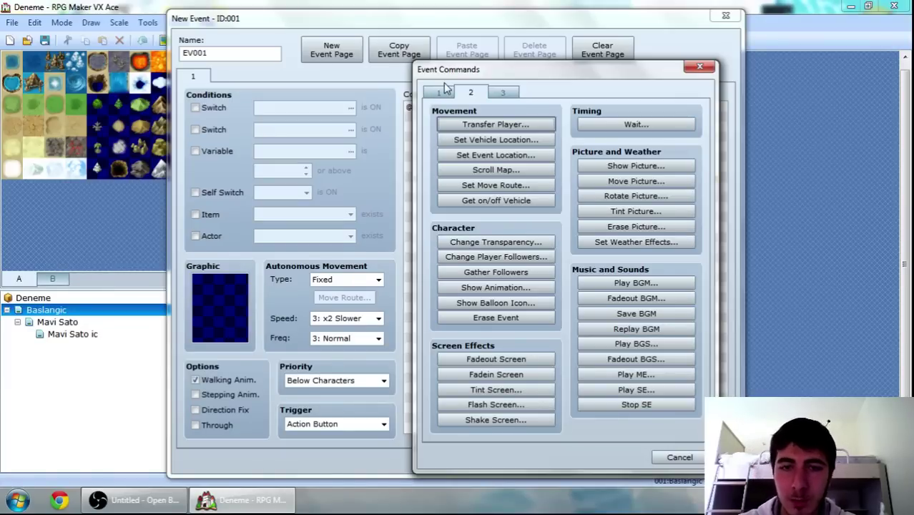
{"action": "left_click", "coordinate": [447, 93]}
{"action": "left_click", "coordinate": [466, 93]}
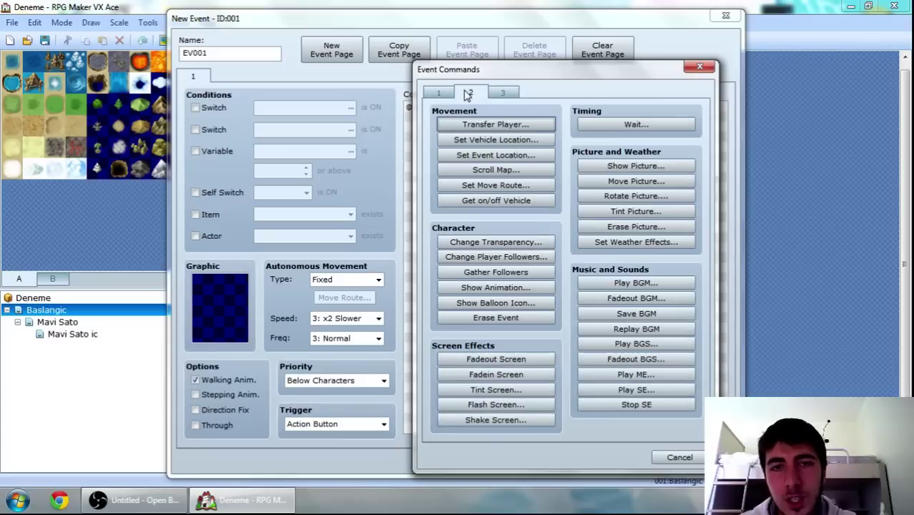
{"action": "left_click", "coordinate": [492, 125]}
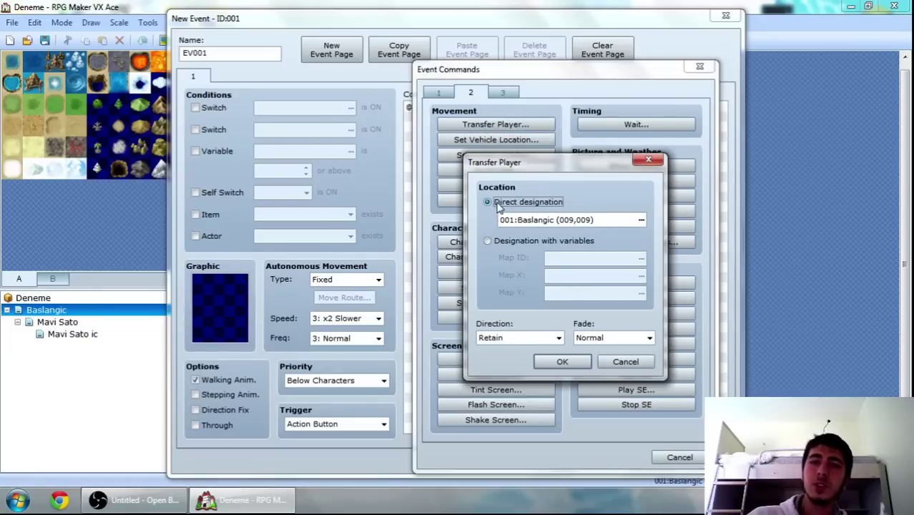
{"action": "left_click", "coordinate": [485, 242]}
{"action": "left_click", "coordinate": [642, 259]}
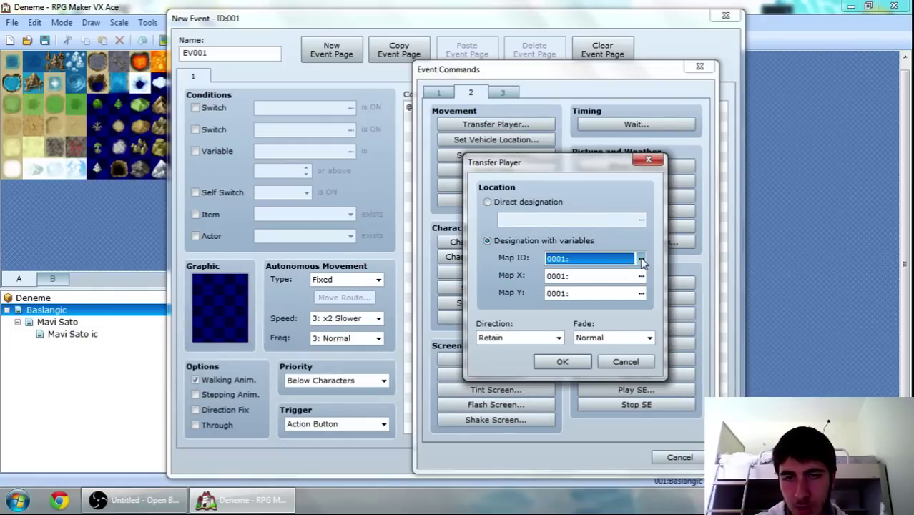
{"action": "left_click", "coordinate": [675, 119]}
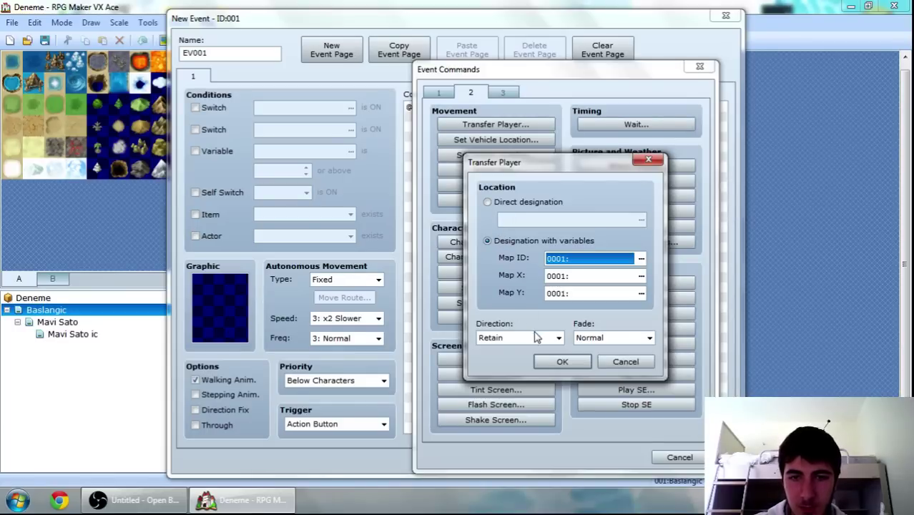
{"action": "left_click", "coordinate": [487, 203]}
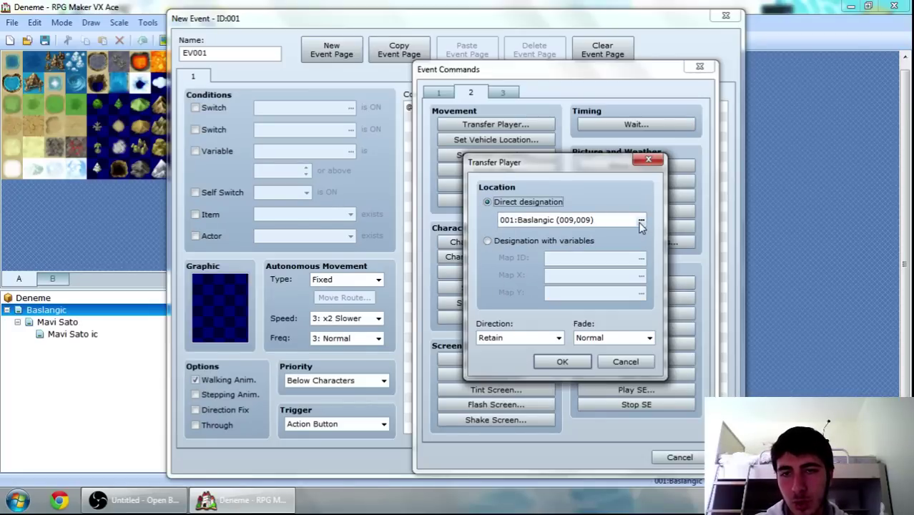
Set the transfer destination to tile (000,014) at the start of the stone road on the Mavi Sato map and save the event
{"action": "left_click", "coordinate": [642, 222]}
{"action": "left_click", "coordinate": [315, 98]}
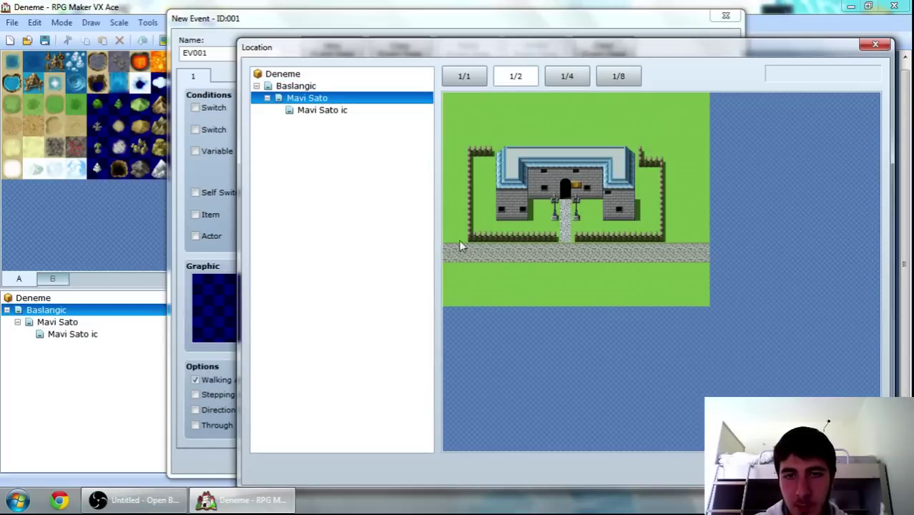
{"action": "left_click", "coordinate": [451, 254]}
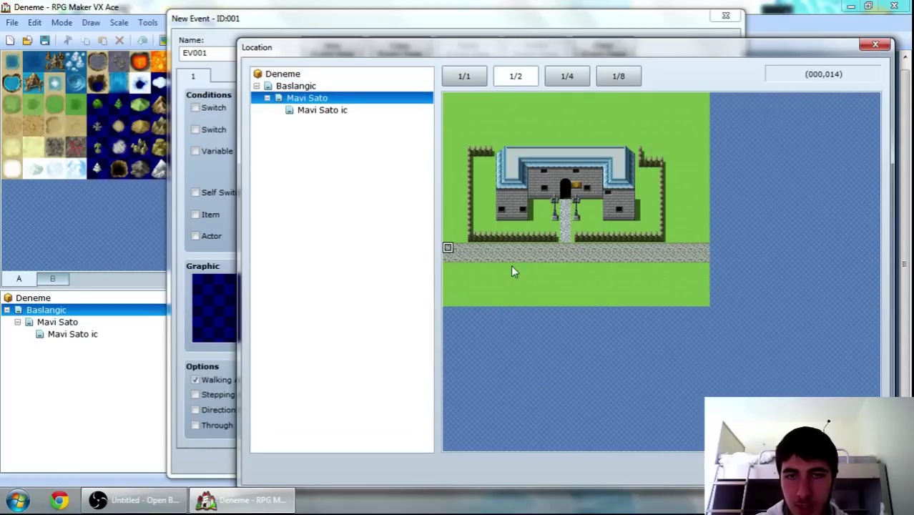
{"action": "key", "text": "Return"}
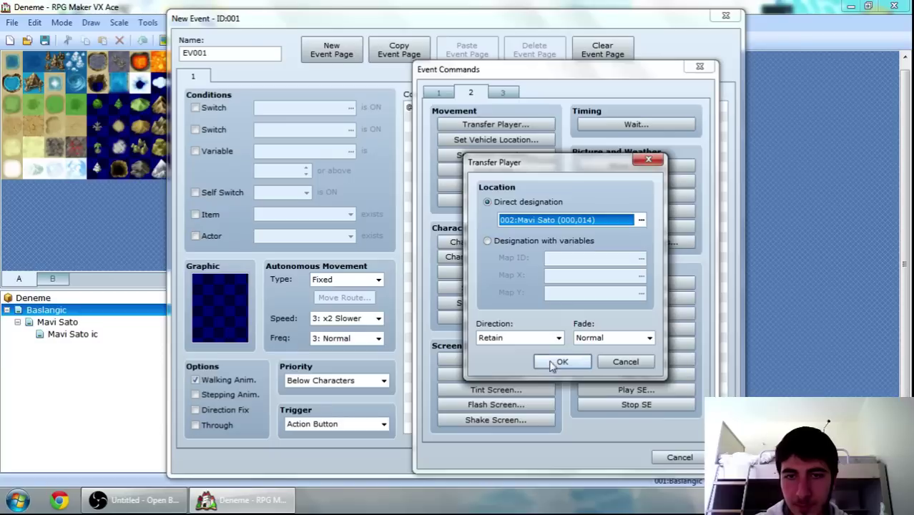
{"action": "left_click", "coordinate": [561, 362]}
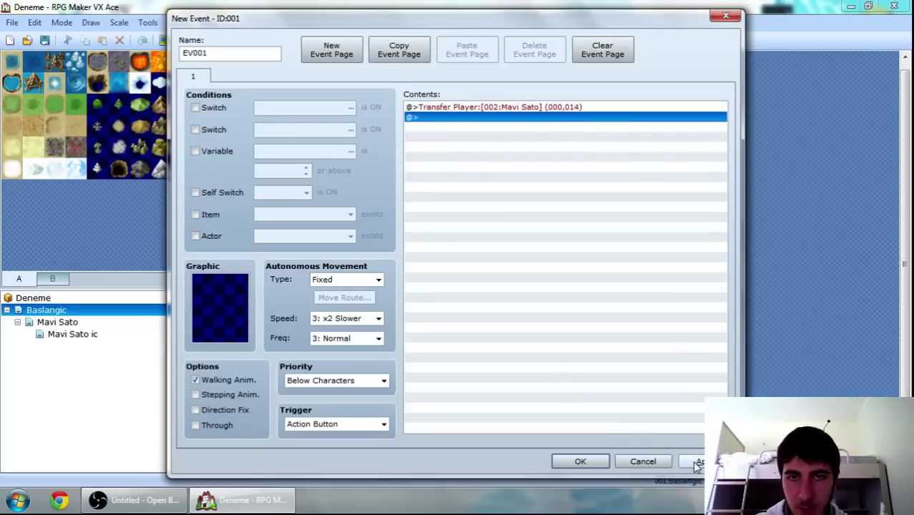
{"action": "left_click", "coordinate": [601, 458]}
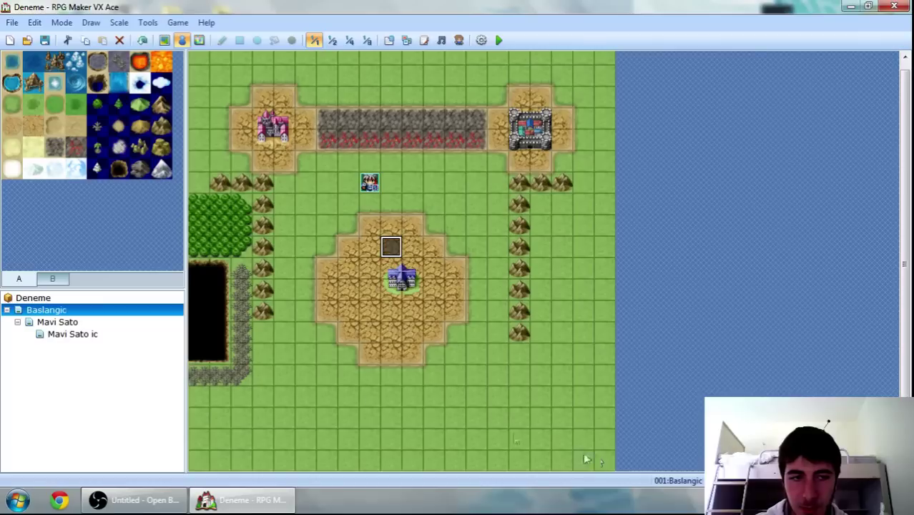
Start a new event on the castle's black doorway tile in the Mavi Sato map and give it a Transfer Player command
{"action": "left_click", "coordinate": [108, 323]}
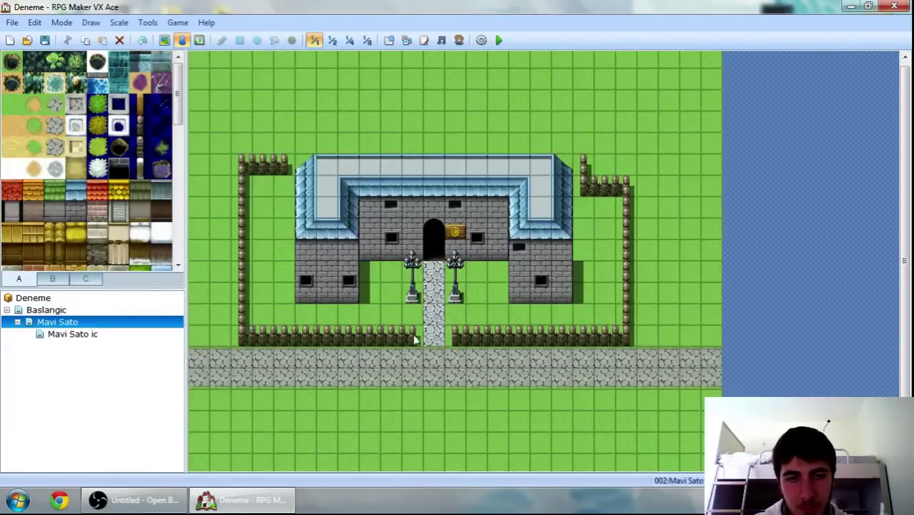
{"action": "left_click", "coordinate": [442, 255]}
{"action": "double_click", "coordinate": [439, 254]}
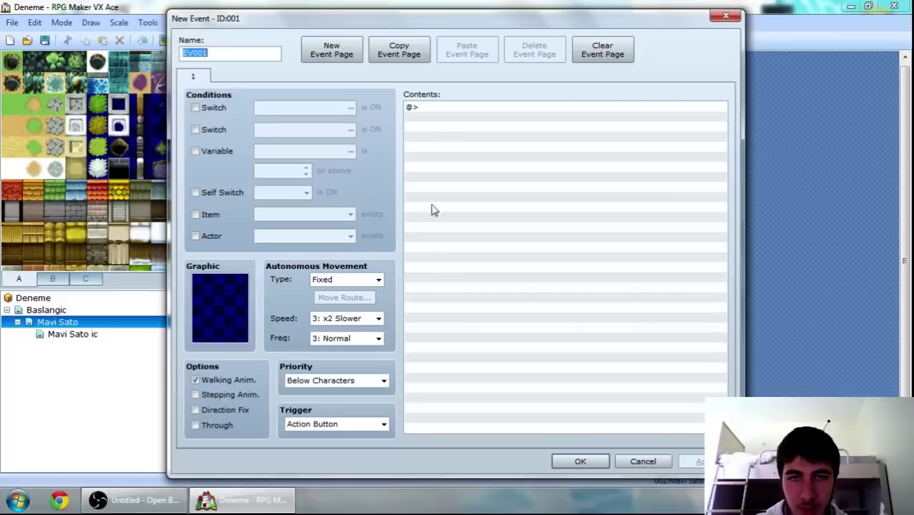
{"action": "double_click", "coordinate": [451, 114]}
{"action": "left_click", "coordinate": [494, 125]}
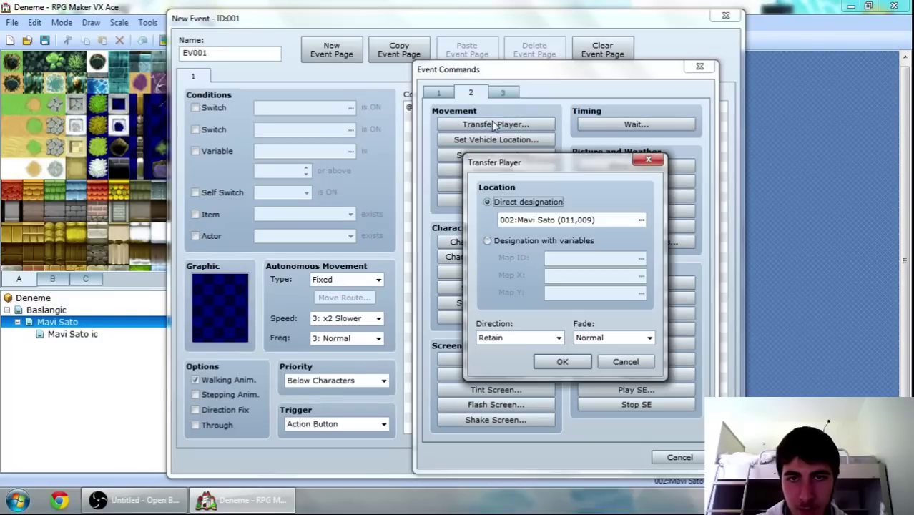
Set the transfer destination to tile (006,025) on the red carpet of the Mavi Sato ic map and save the event
{"action": "left_click", "coordinate": [626, 220]}
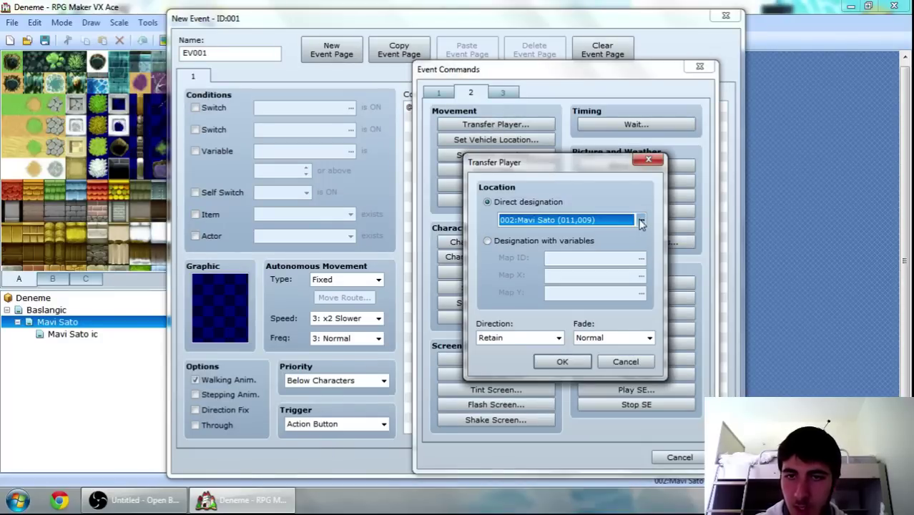
{"action": "left_click", "coordinate": [641, 220]}
{"action": "left_click", "coordinate": [318, 110]}
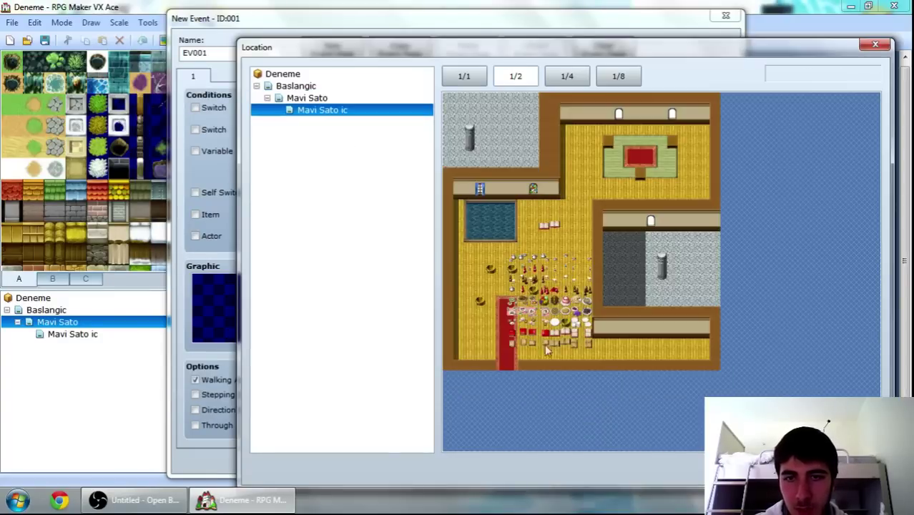
{"action": "left_click", "coordinate": [510, 365]}
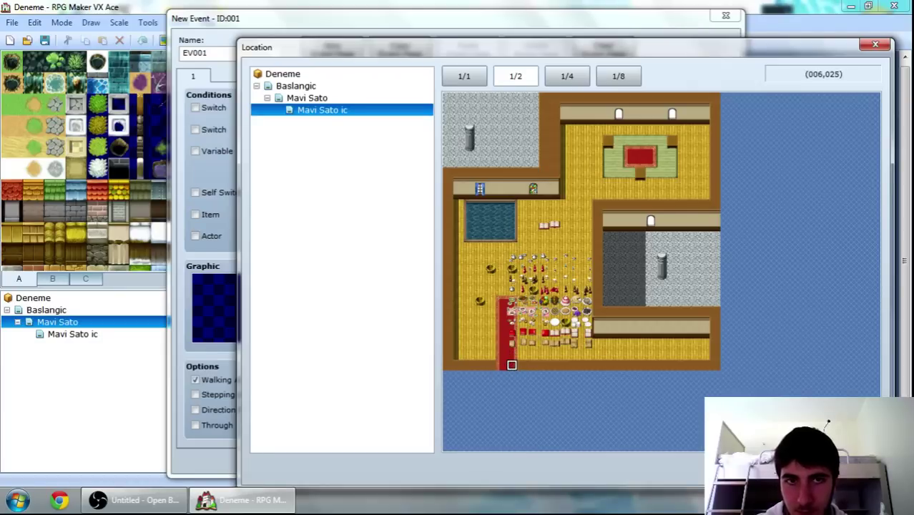
{"action": "left_click", "coordinate": [760, 468]}
{"action": "left_click", "coordinate": [571, 358]}
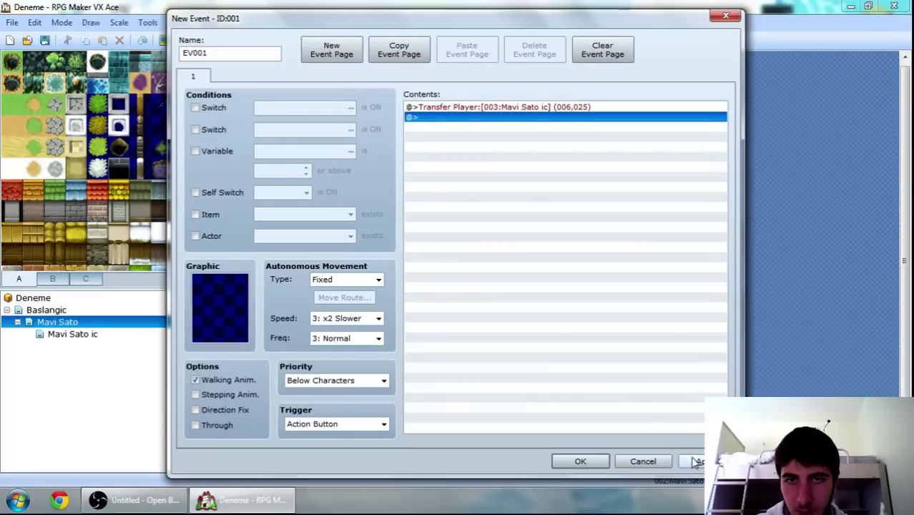
{"action": "left_click", "coordinate": [584, 461]}
Start a new event on the lowest left tile of the red carpet in the Mavi Sato ic map with a Transfer Player command
{"action": "left_click", "coordinate": [50, 336]}
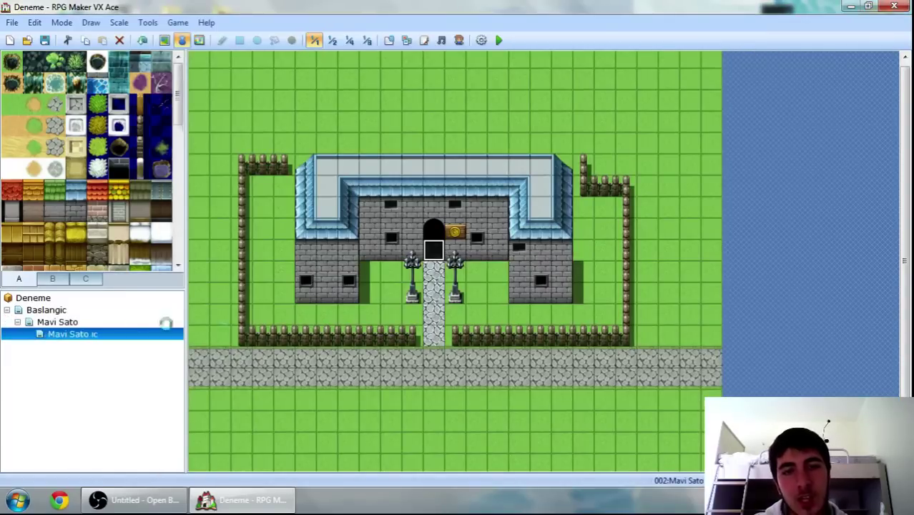
{"action": "scroll", "coordinate": [608, 300], "scroll_direction": "down", "scroll_amount": 3}
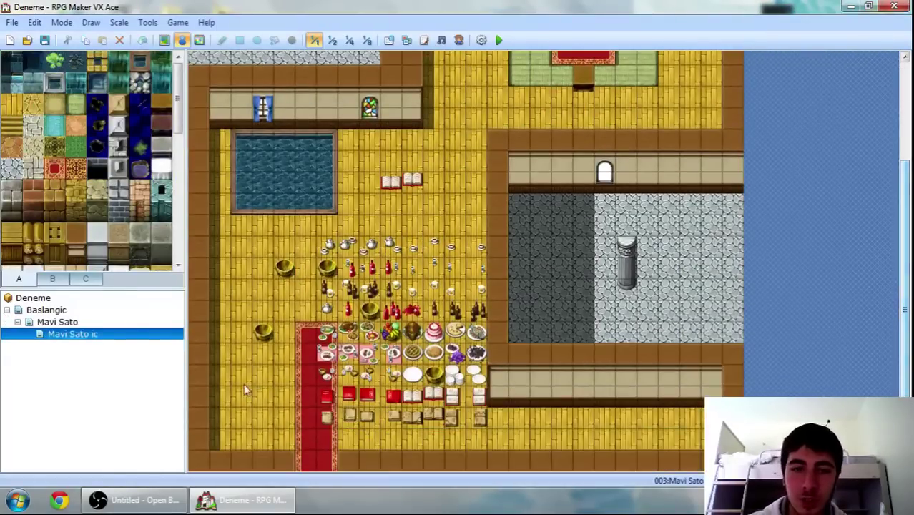
{"action": "double_click", "coordinate": [315, 465]}
{"action": "double_click", "coordinate": [473, 110]}
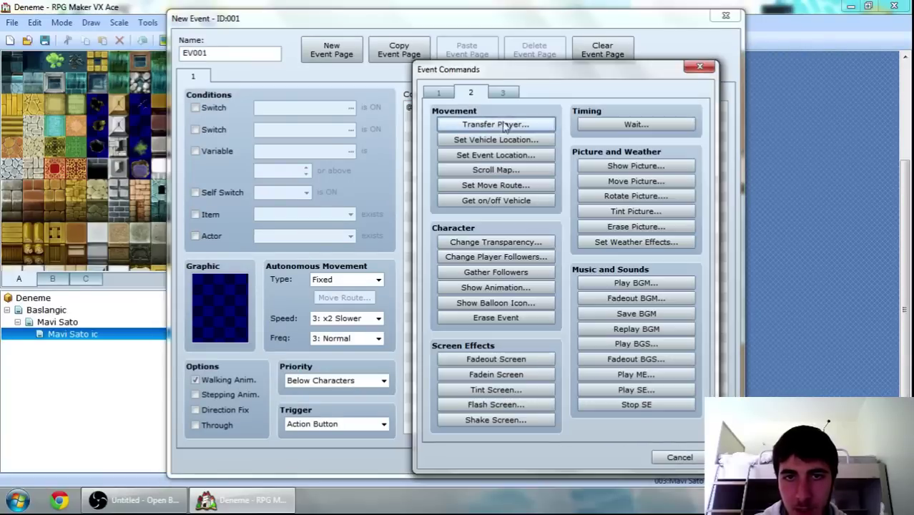
{"action": "left_click", "coordinate": [507, 125]}
Set the transfer destination to tile (011,010) on the stone path outside the Mavi Sato castle door and save the event
{"action": "left_click", "coordinate": [640, 222]}
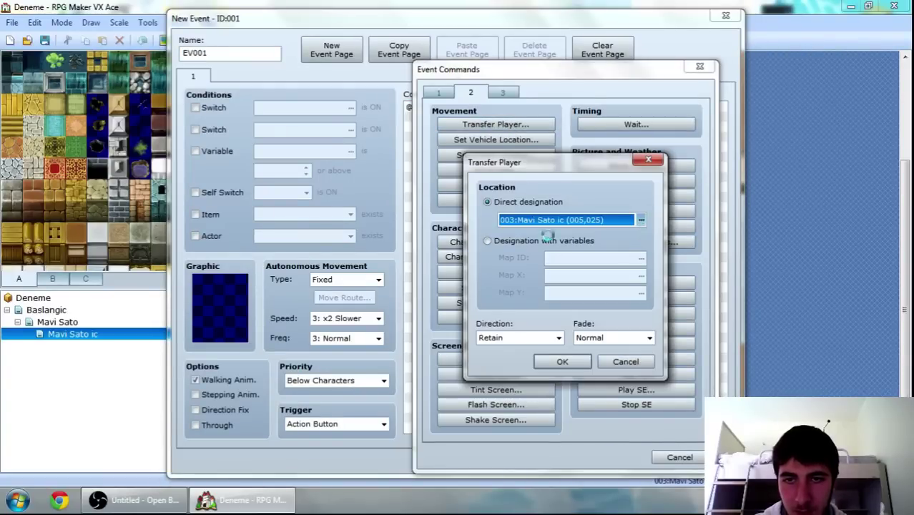
{"action": "left_click", "coordinate": [304, 98]}
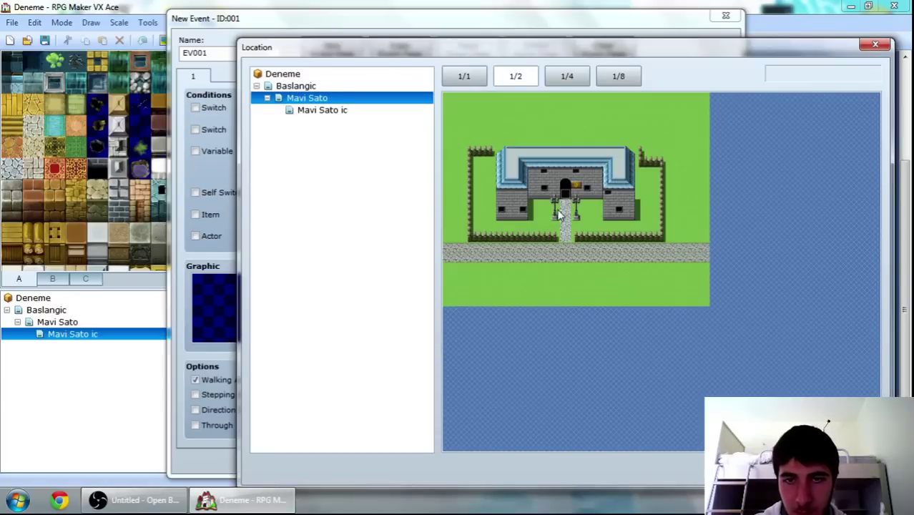
{"action": "left_click", "coordinate": [565, 206]}
{"action": "key", "text": "Return"}
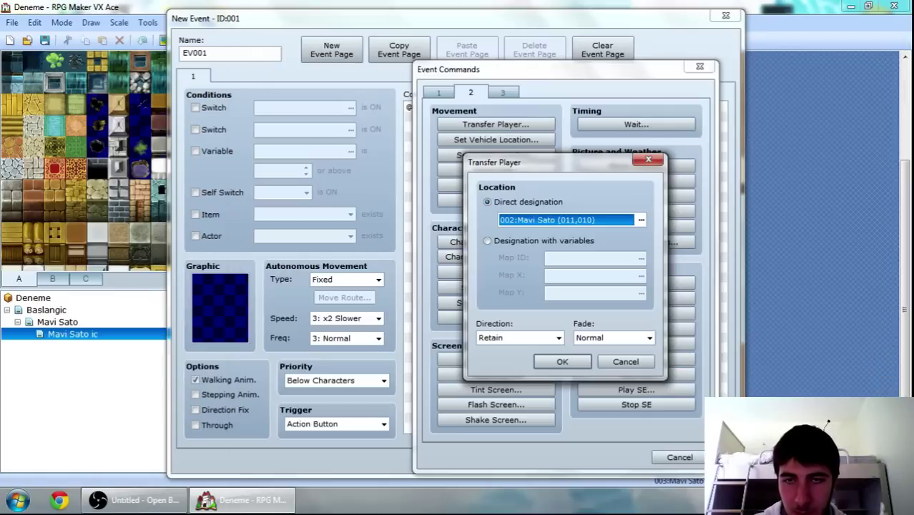
{"action": "left_click", "coordinate": [565, 361]}
{"action": "left_click", "coordinate": [576, 461]}
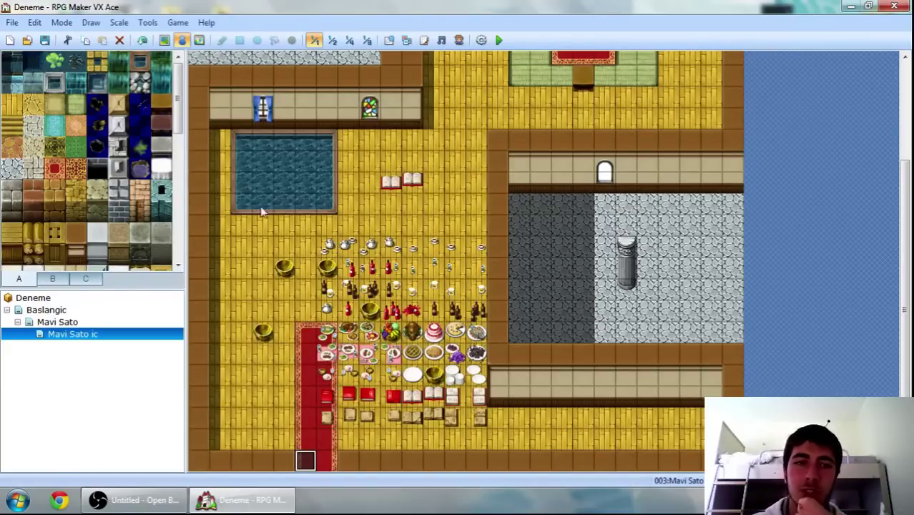
Start a new event on the stone road's westernmost upper tile in the Mavi Sato map with a Transfer Player command
{"action": "left_click", "coordinate": [47, 323]}
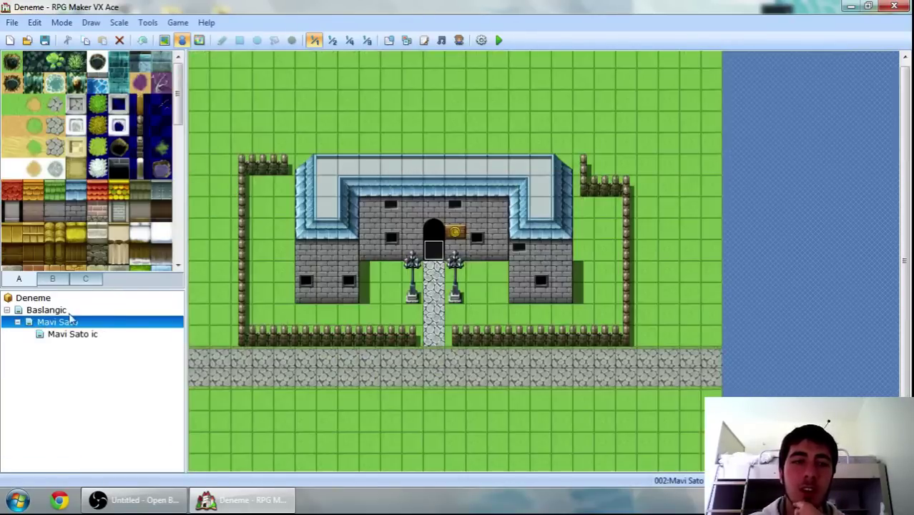
{"action": "double_click", "coordinate": [201, 360]}
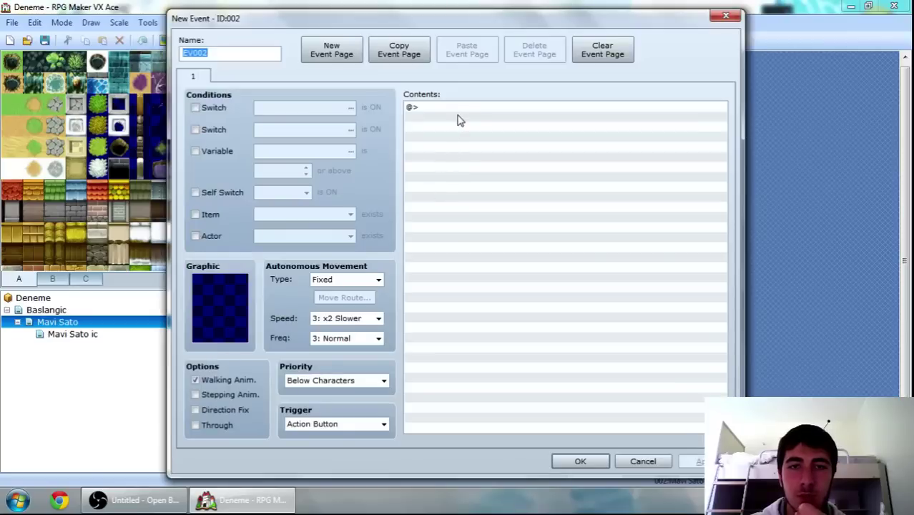
{"action": "double_click", "coordinate": [459, 118]}
{"action": "left_click", "coordinate": [494, 125]}
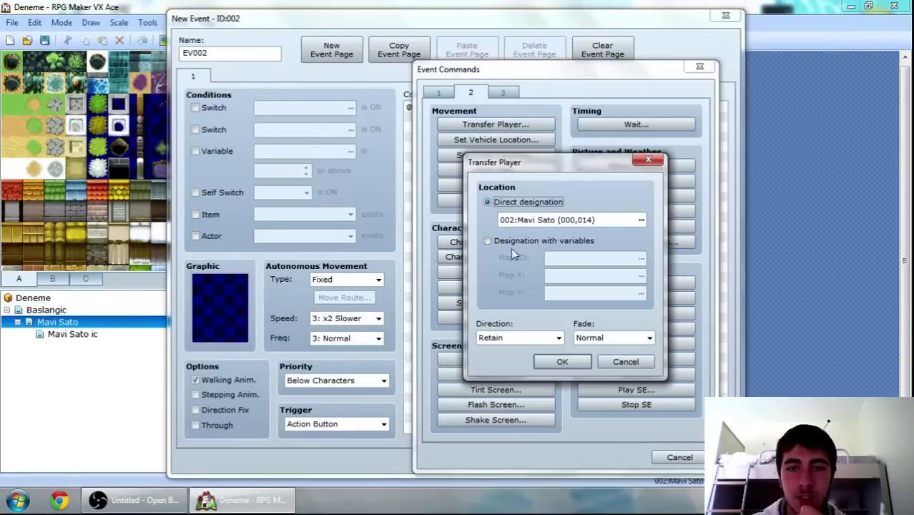
Set the transfer destination to tile (009,012) just below the blue castle on the Baslangic map and save the event
{"action": "left_click", "coordinate": [641, 220]}
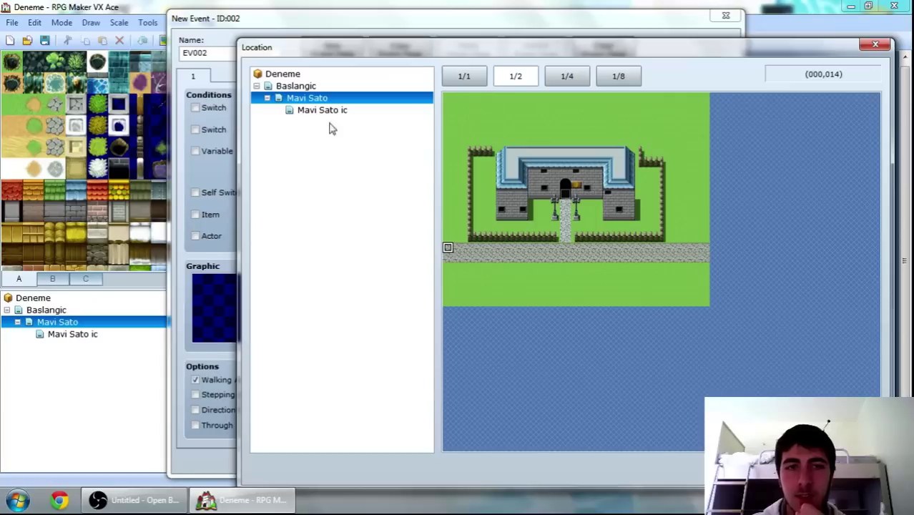
{"action": "left_click", "coordinate": [321, 87]}
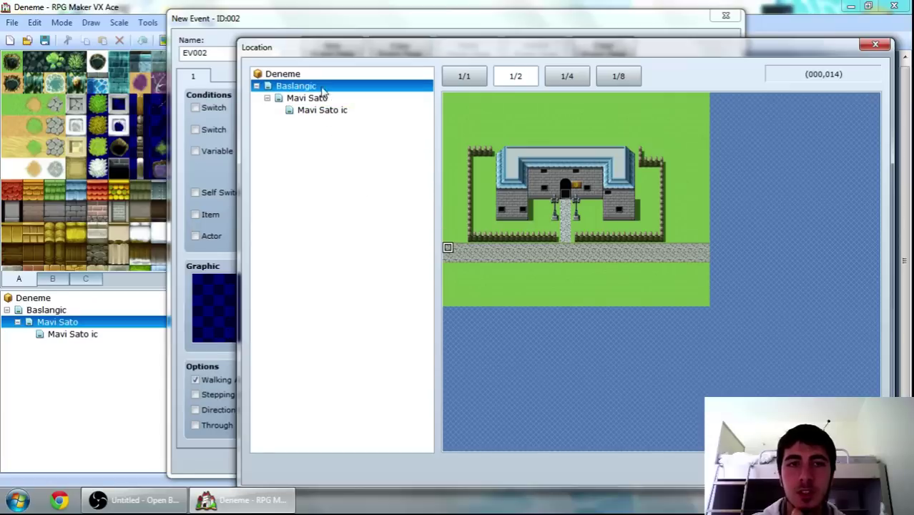
{"action": "double_click", "coordinate": [321, 88]}
{"action": "left_click", "coordinate": [543, 216]}
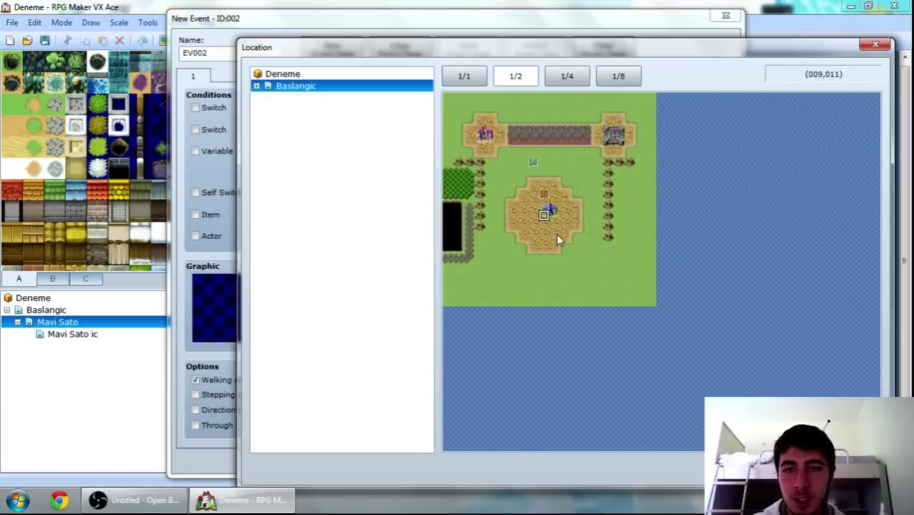
{"action": "key", "text": "Return"}
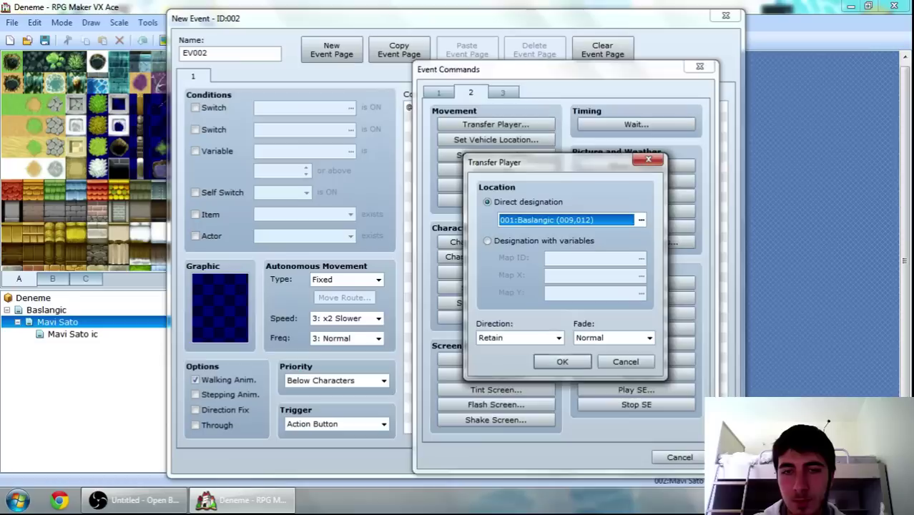
{"action": "left_click", "coordinate": [571, 363]}
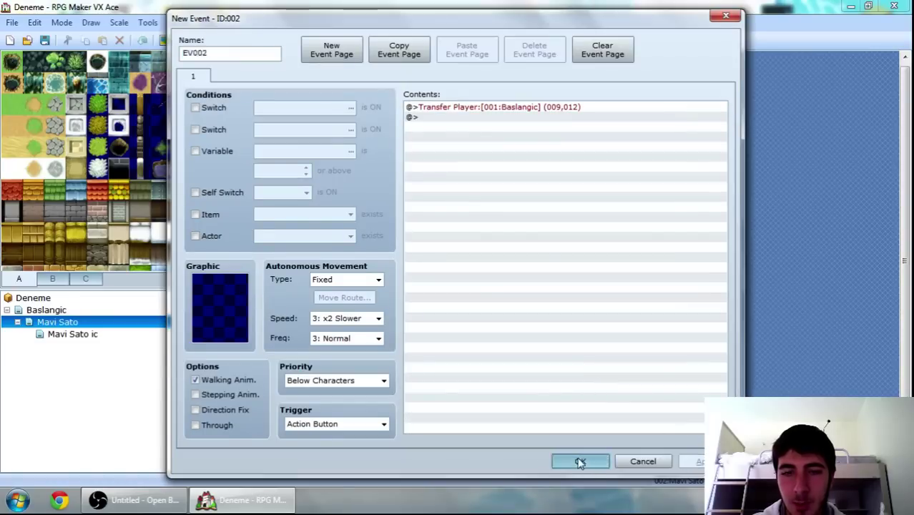
{"action": "left_click", "coordinate": [579, 461]}
Lower the volume of the title screen music Theme1 to nearly 0% in the database's system settings and save the change
{"action": "left_click", "coordinate": [477, 43]}
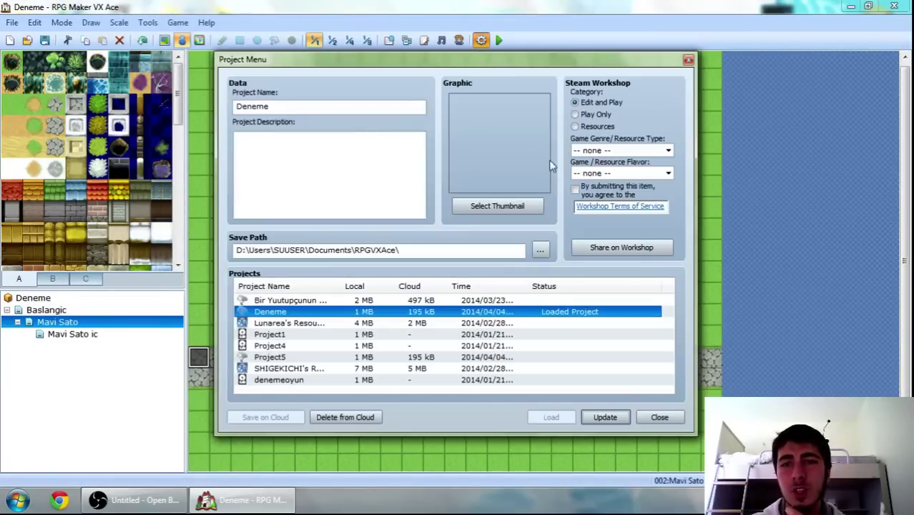
{"action": "left_click", "coordinate": [657, 417]}
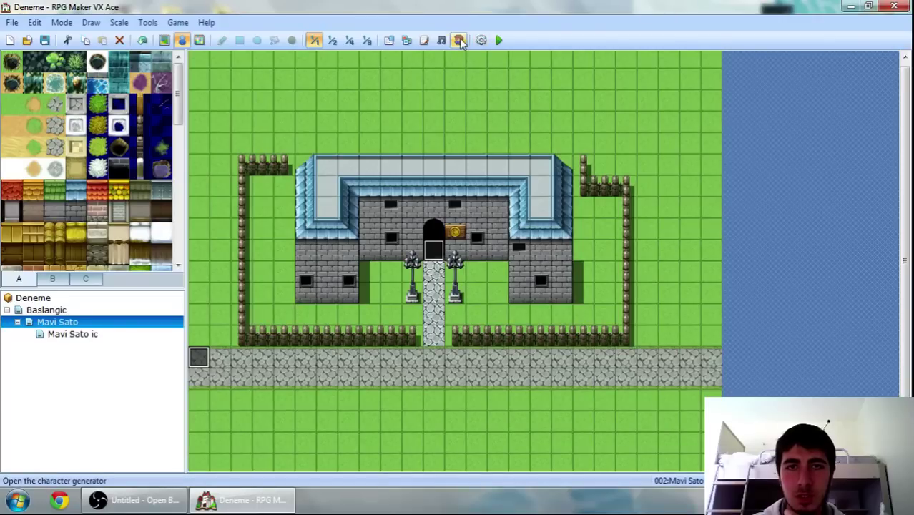
{"action": "left_click", "coordinate": [389, 41]}
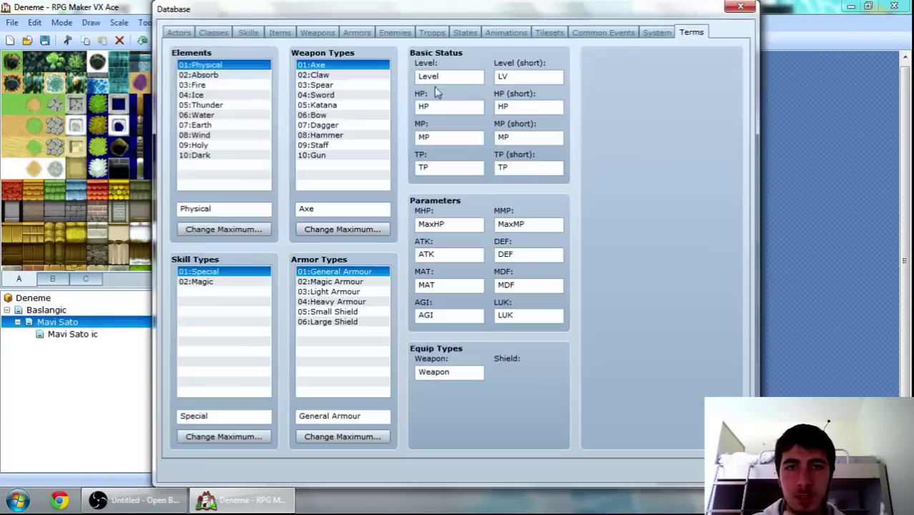
{"action": "left_click", "coordinate": [647, 36]}
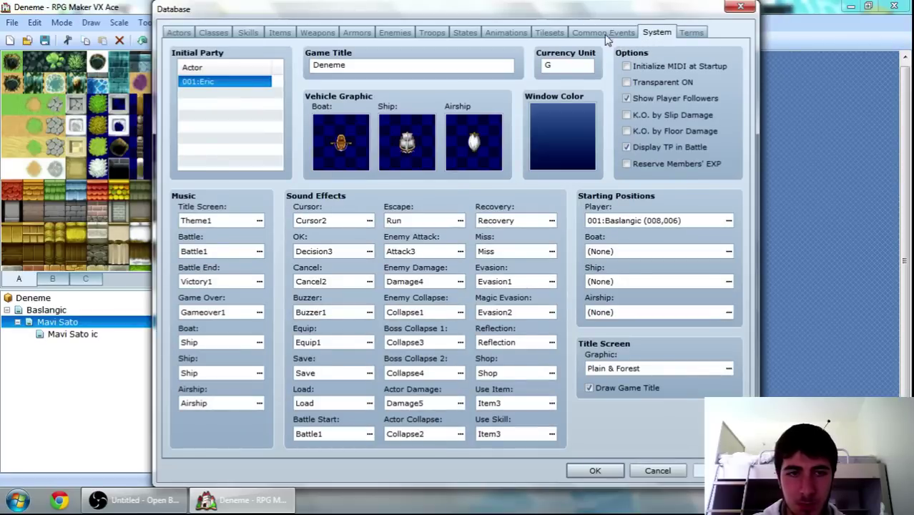
{"action": "left_click", "coordinate": [260, 221]}
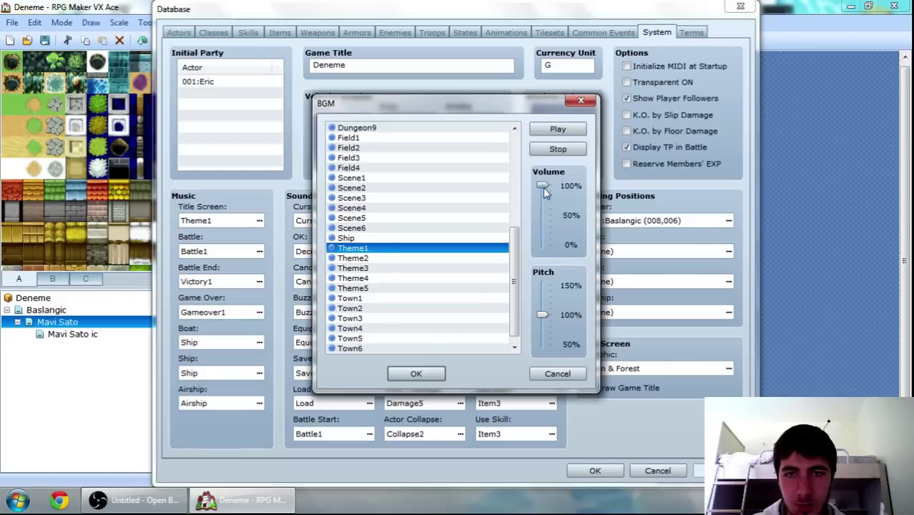
{"action": "left_click_drag", "start_coordinate": [543, 188], "coordinate": [546, 243]}
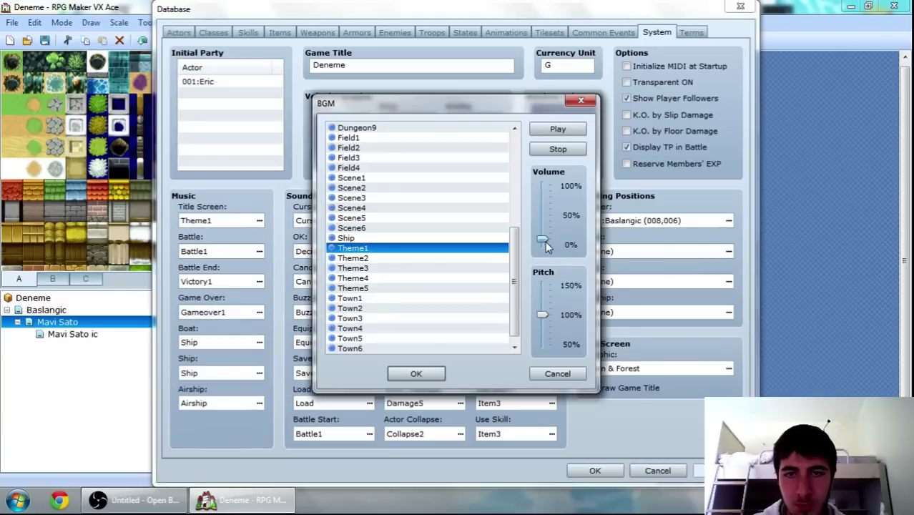
{"action": "left_click", "coordinate": [420, 375]}
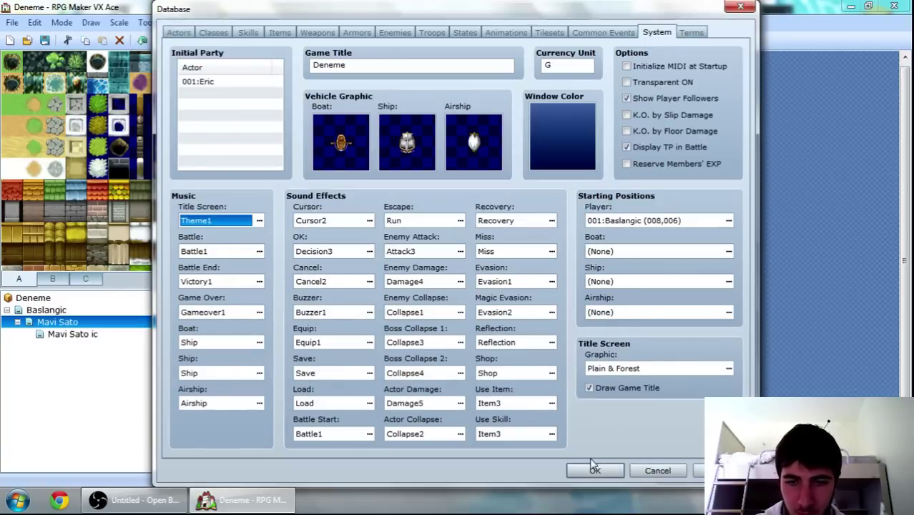
{"action": "left_click", "coordinate": [603, 476]}
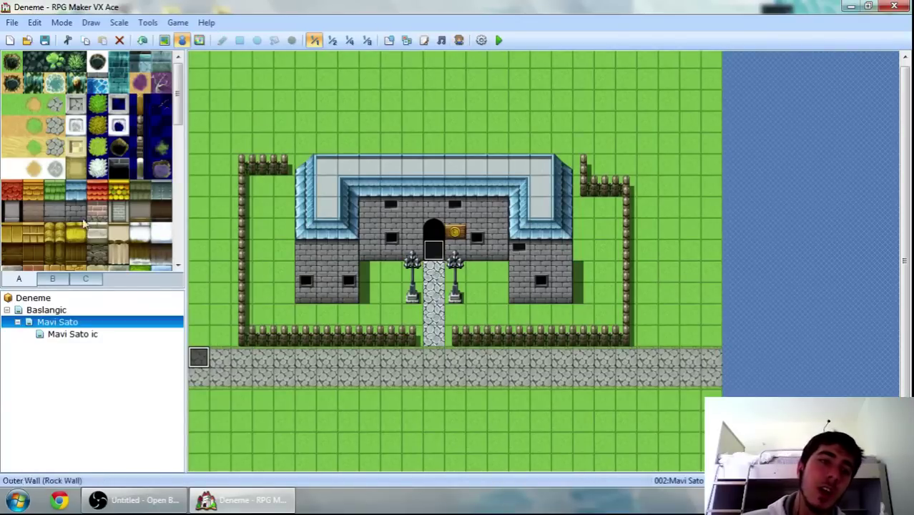
Check the three maps, return to Baslangic, playtest a new game and walk the character down to the blue castle
{"action": "left_click", "coordinate": [49, 310]}
{"action": "left_click", "coordinate": [58, 323]}
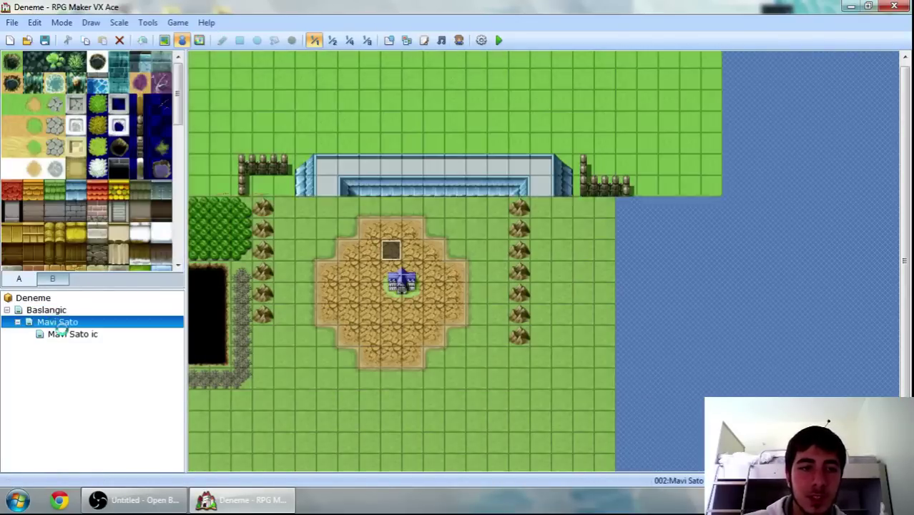
{"action": "left_click", "coordinate": [72, 334]}
{"action": "left_click", "coordinate": [51, 311]}
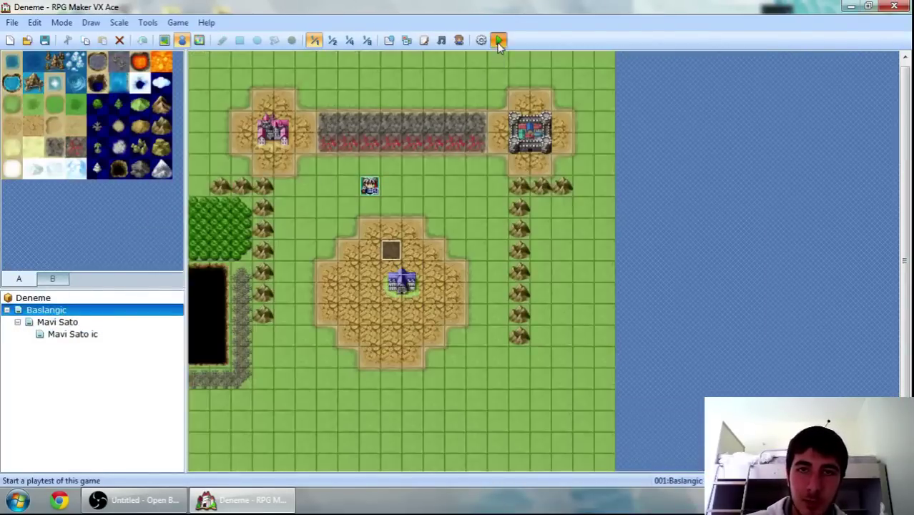
{"action": "left_click", "coordinate": [499, 40]}
{"action": "left_click", "coordinate": [402, 280]}
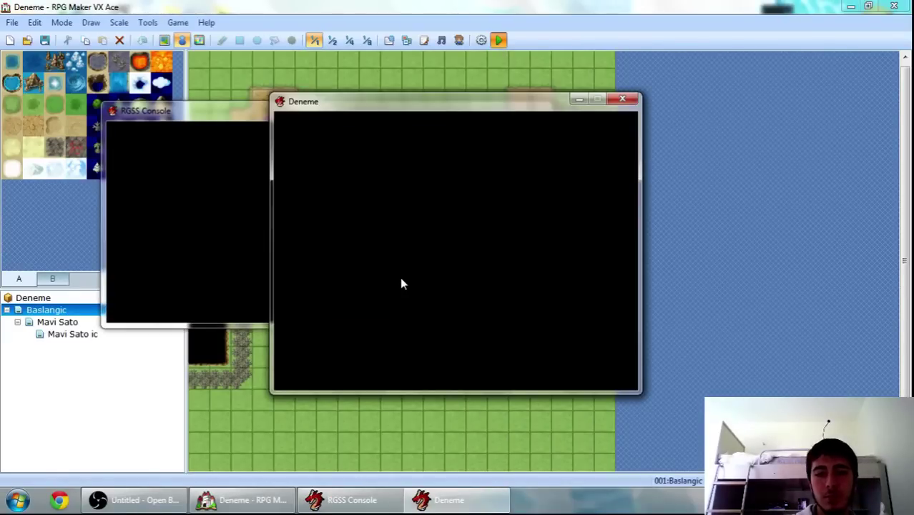
{"action": "key", "text": "Return"}
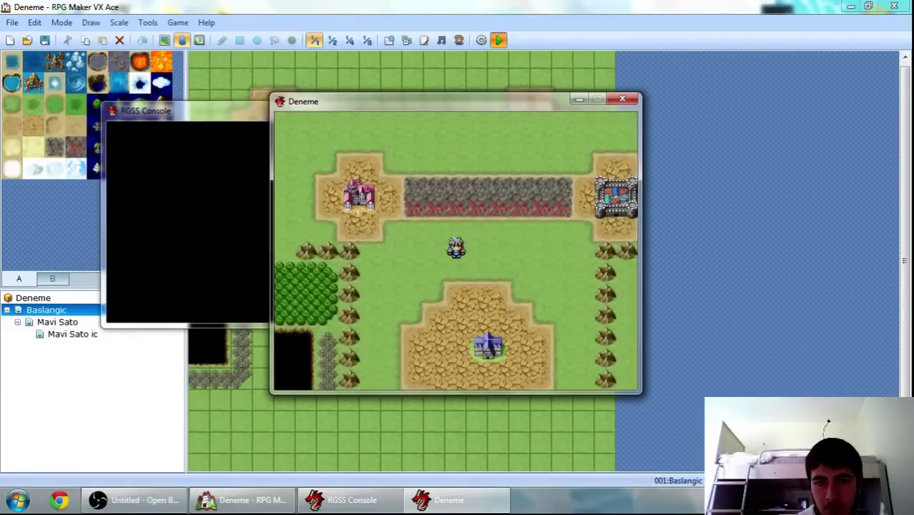
{"action": "key", "text": "Down"}
{"action": "key", "text": "Right"}
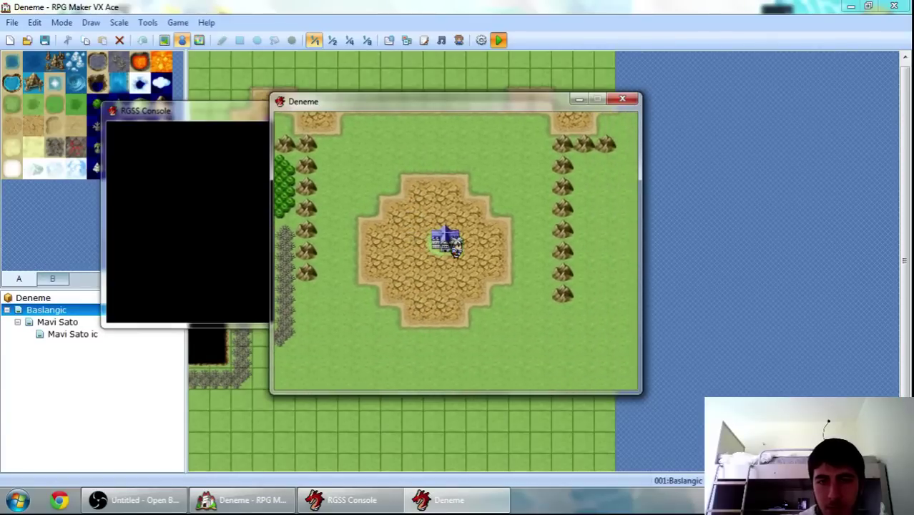